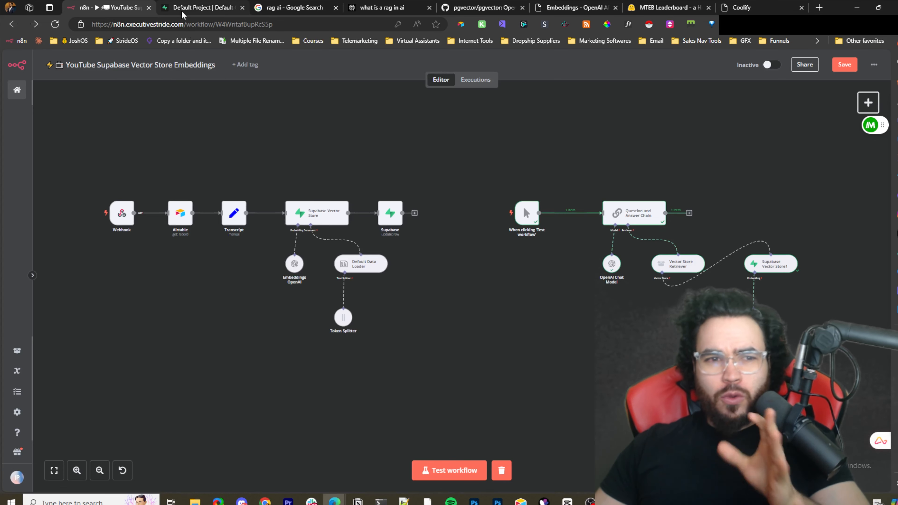
- Look through the open tabs with the Supabase table and the RAG image search results
{"action": "left_click", "coordinate": [189, 6]}
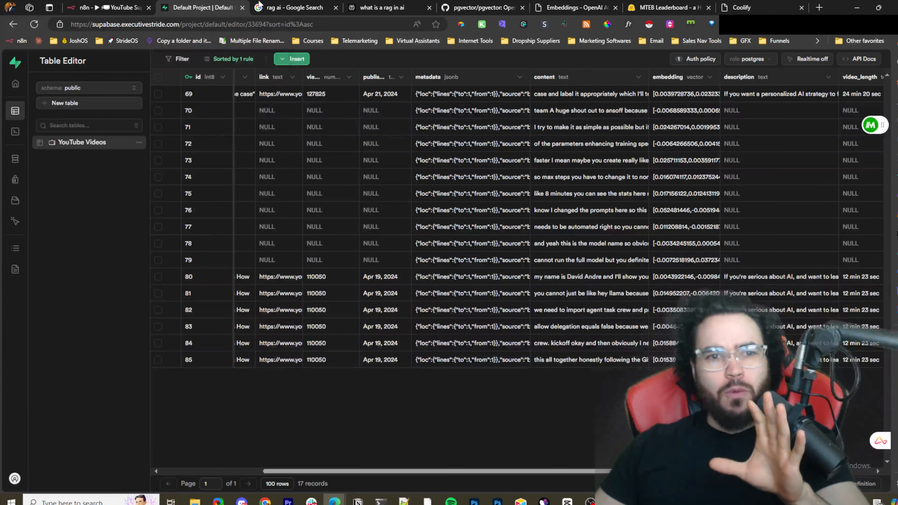
{"action": "left_click", "coordinate": [277, 7]}
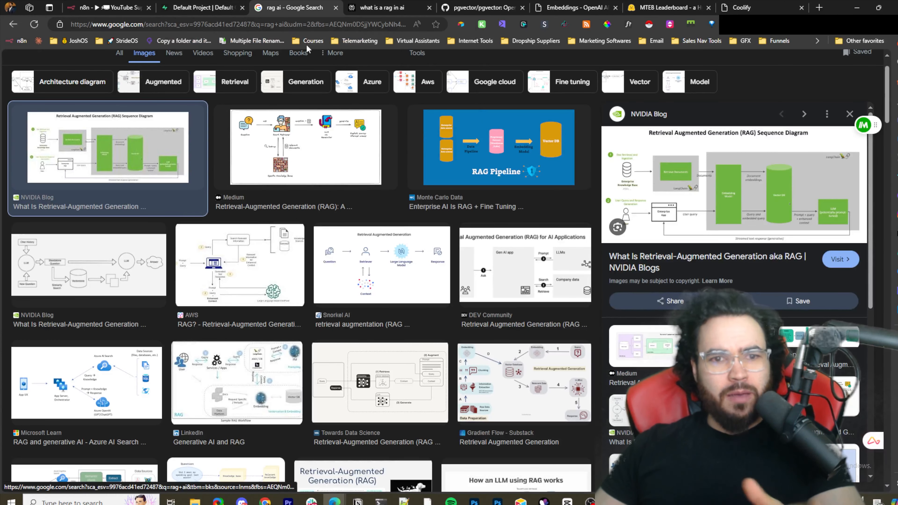
{"action": "left_click", "coordinate": [382, 7]}
- Read through the Perplexity answer explaining what RAG is and how it works
{"action": "scroll", "coordinate": [419, 183], "scroll_direction": "up", "scroll_amount": 3}
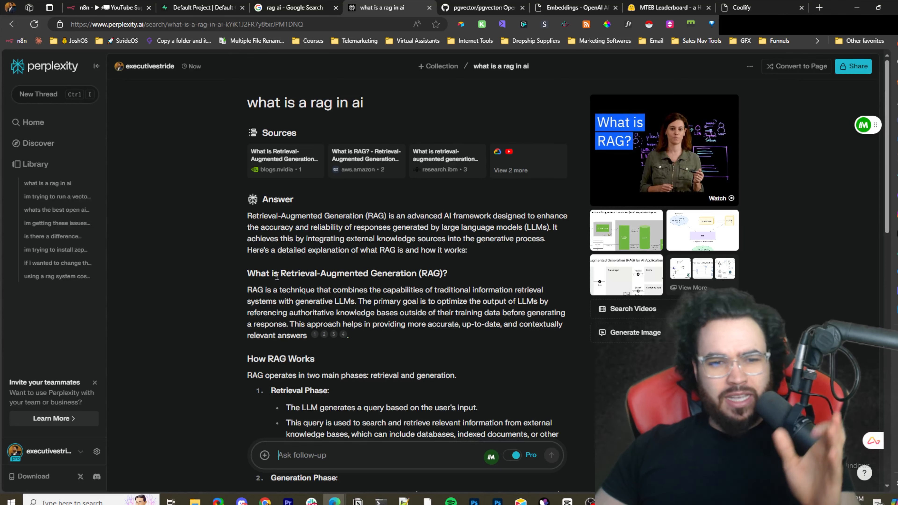
{"action": "scroll", "coordinate": [291, 272], "scroll_direction": "down", "scroll_amount": 2}
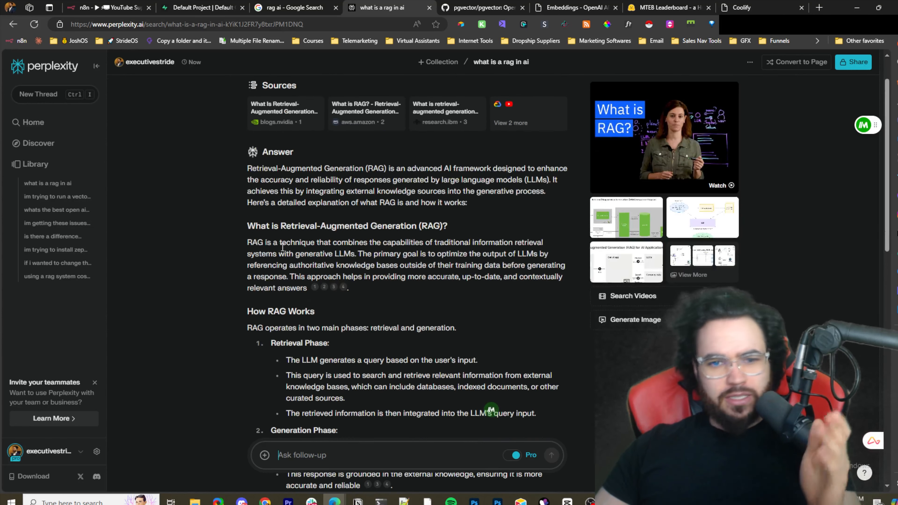
{"action": "scroll", "coordinate": [283, 246], "scroll_direction": "down", "scroll_amount": 2}
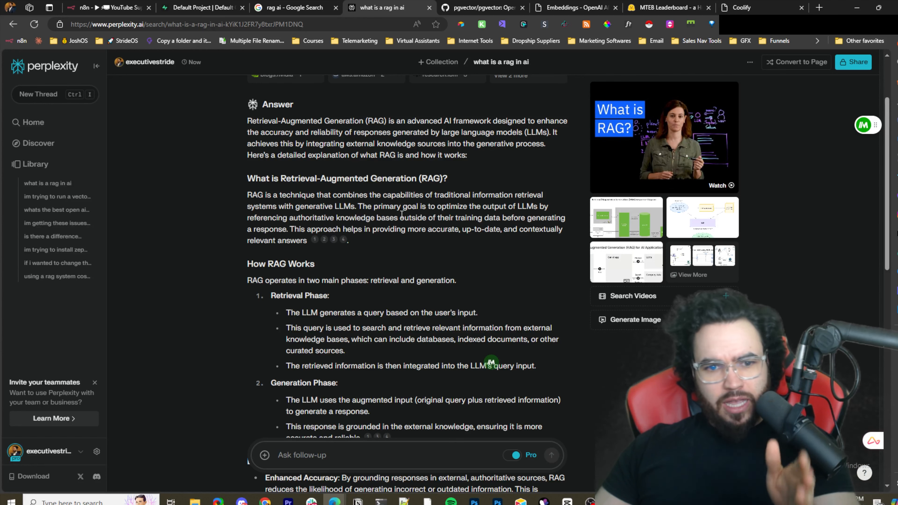
{"action": "scroll", "coordinate": [457, 214], "scroll_direction": "down", "scroll_amount": 2}
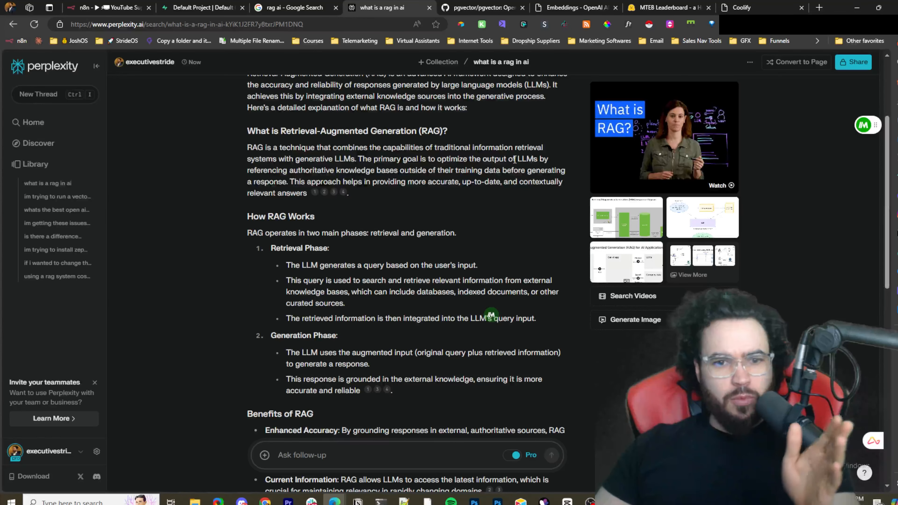
{"action": "scroll", "coordinate": [329, 189], "scroll_direction": "down", "scroll_amount": 2}
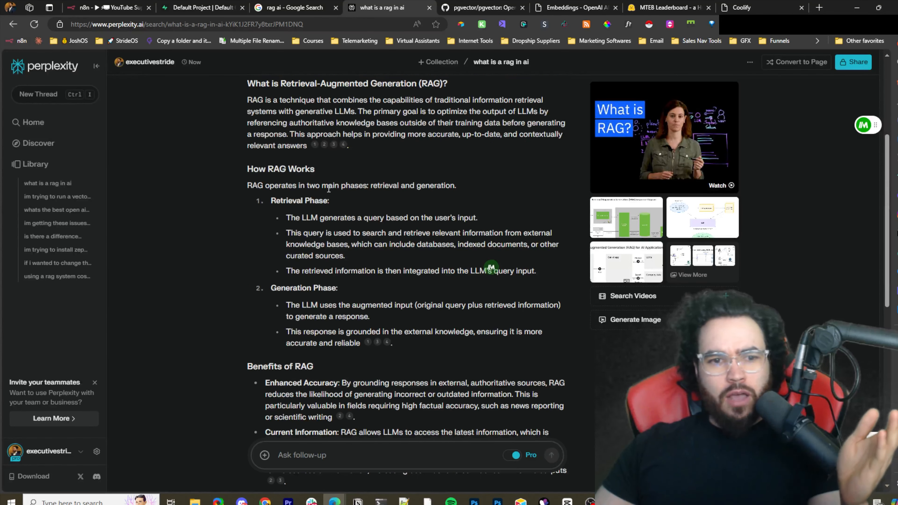
{"action": "scroll", "coordinate": [326, 211], "scroll_direction": "down", "scroll_amount": 8}
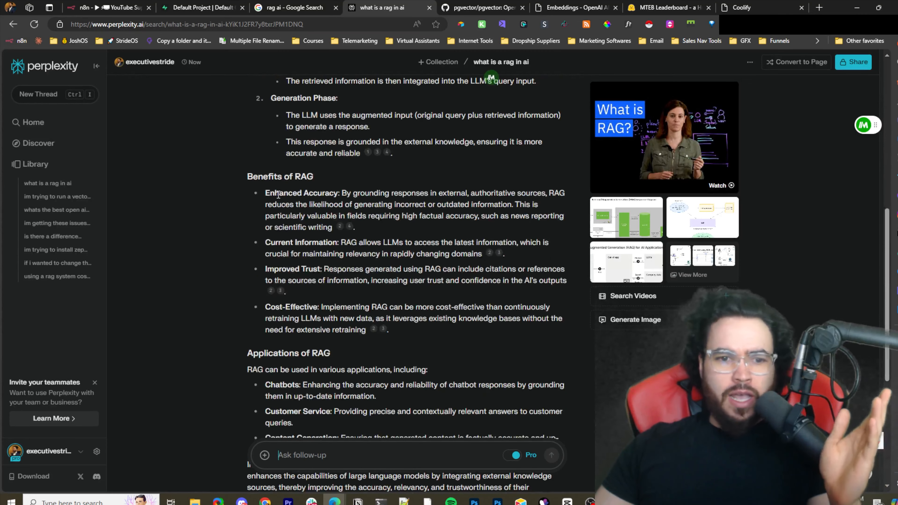
- Highlight the RAG benefit headings Enhanced Accuracy, Current Information, Improved Trust and Cost-Effective while reading on
{"action": "left_click_drag", "start_coordinate": [266, 194], "coordinate": [338, 194]}
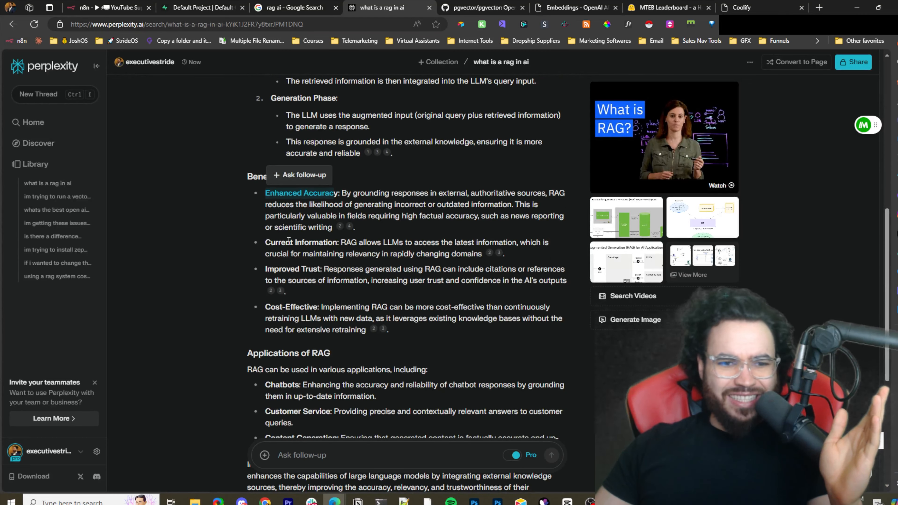
{"action": "left_click_drag", "start_coordinate": [295, 241], "coordinate": [337, 241]}
{"action": "left_click_drag", "start_coordinate": [279, 270], "coordinate": [316, 271]}
{"action": "scroll", "coordinate": [315, 271], "scroll_direction": "down", "scroll_amount": 6}
{"action": "left_click_drag", "start_coordinate": [330, 165], "coordinate": [372, 164]}
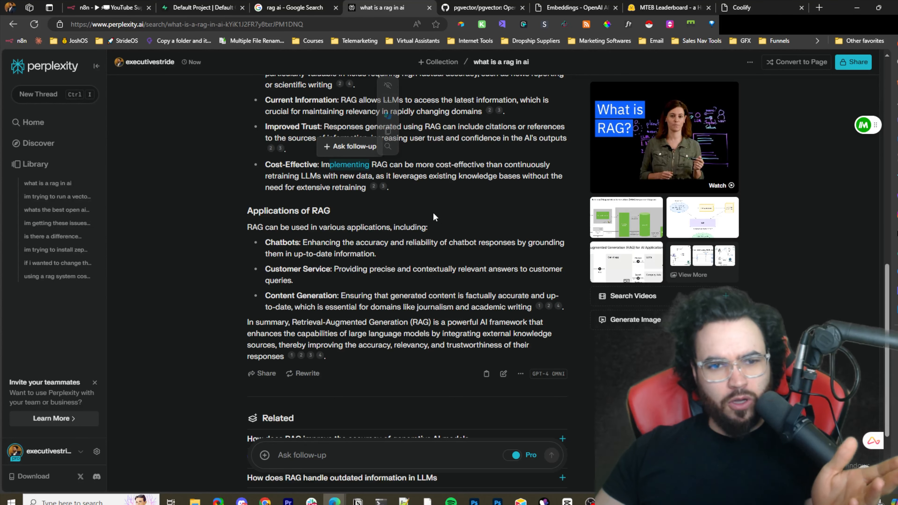
{"action": "left_click", "coordinate": [396, 200]}
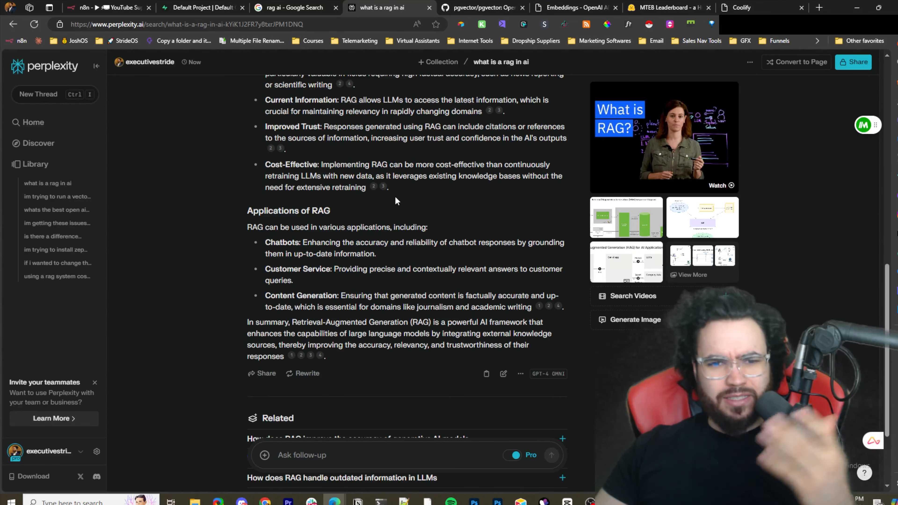
{"action": "scroll", "coordinate": [274, 232], "scroll_direction": "down", "scroll_amount": 1}
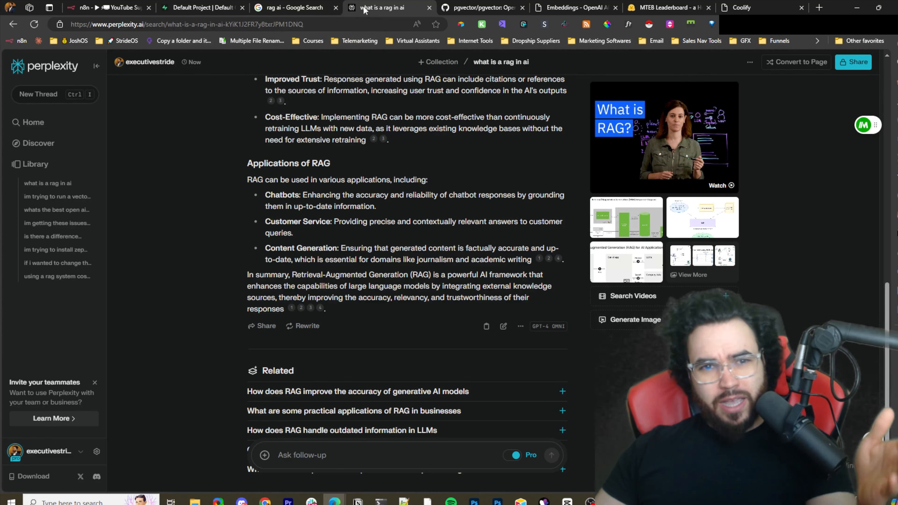
- Return to the n8n workflow tab and close the Coolify tab
{"action": "left_click", "coordinate": [129, 7]}
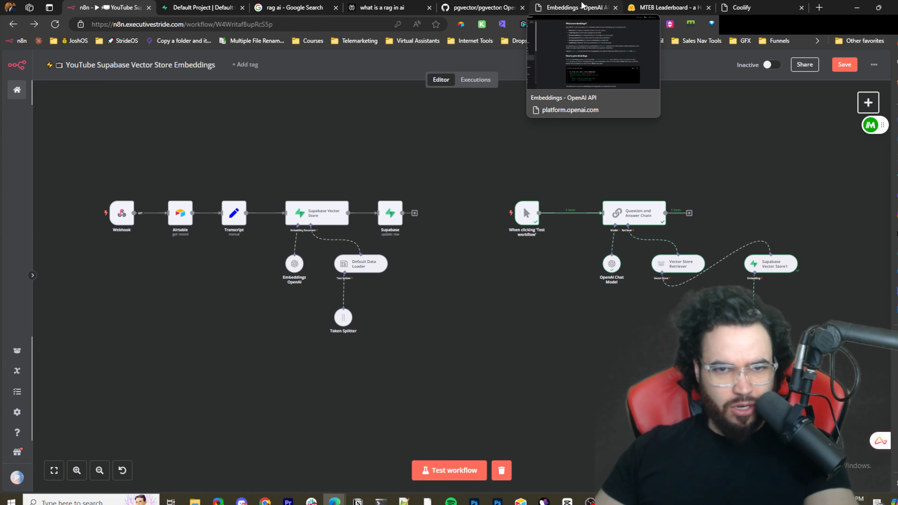
{"action": "left_click", "coordinate": [663, 7]}
{"action": "left_click", "coordinate": [733, 5]}
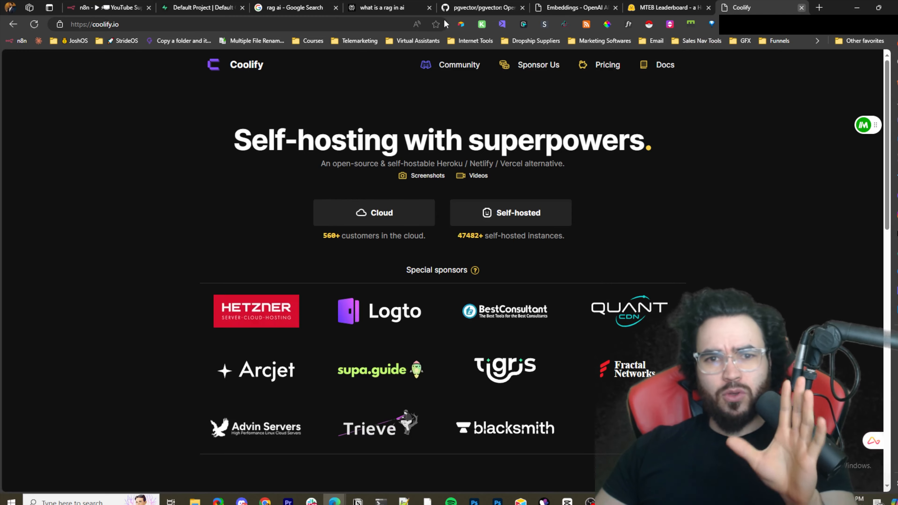
{"action": "key", "text": "ctrl+w"}
- Cycle through the OpenAI embeddings, Supabase, Perplexity and pgvector tabs
{"action": "left_click", "coordinate": [609, 3]}
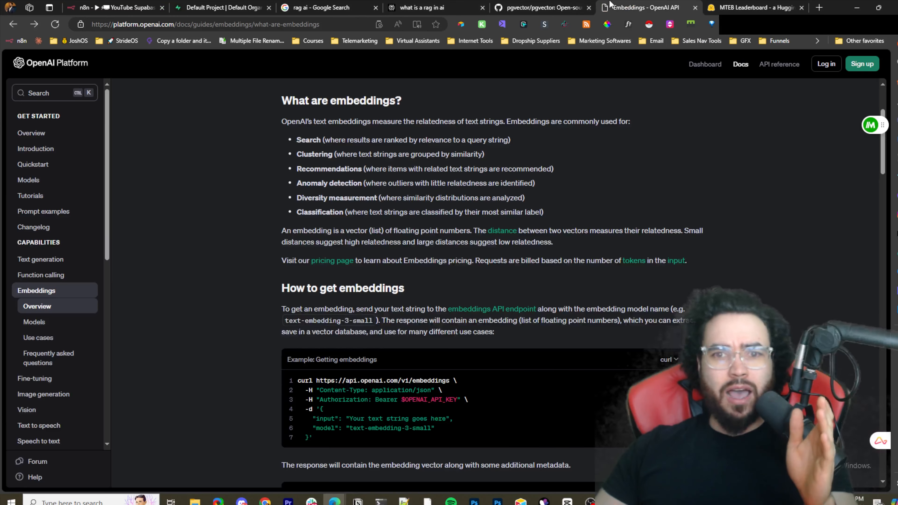
{"action": "left_click", "coordinate": [247, 4]}
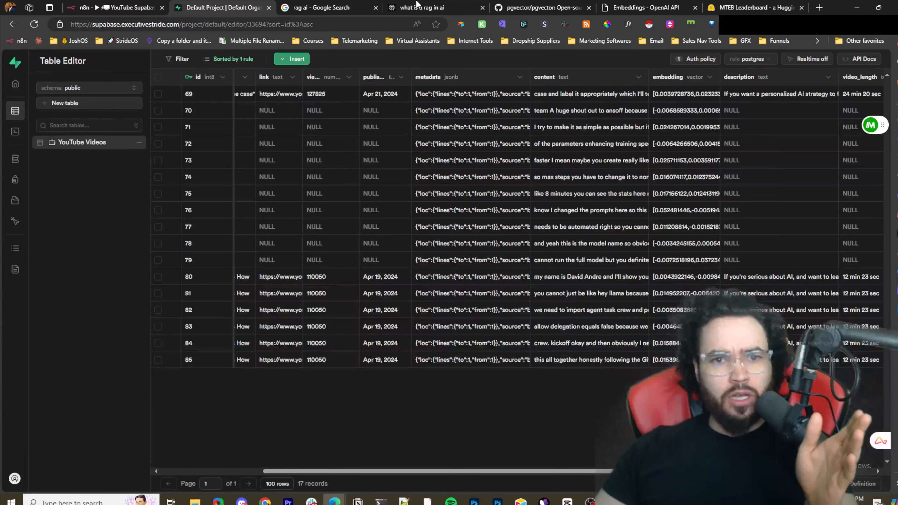
{"action": "left_click", "coordinate": [420, 4]}
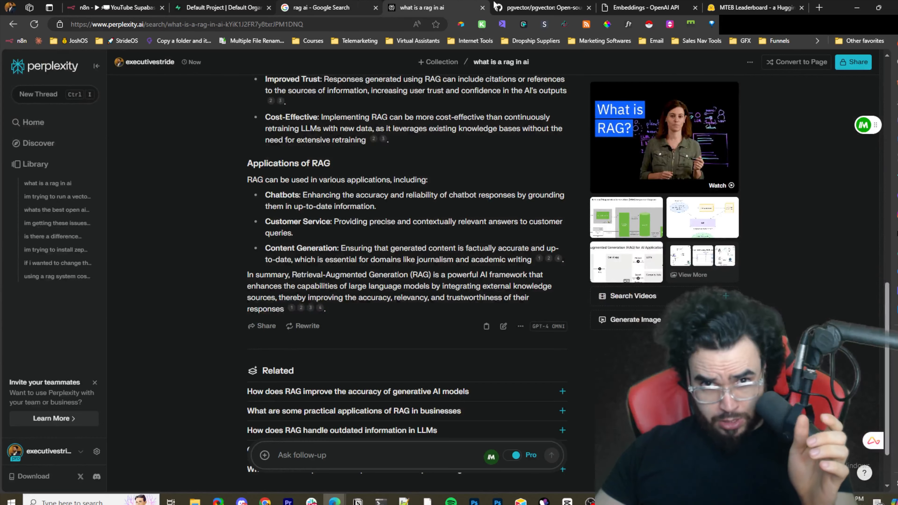
{"action": "left_click", "coordinate": [526, 5]}
{"action": "left_click", "coordinate": [643, 7]}
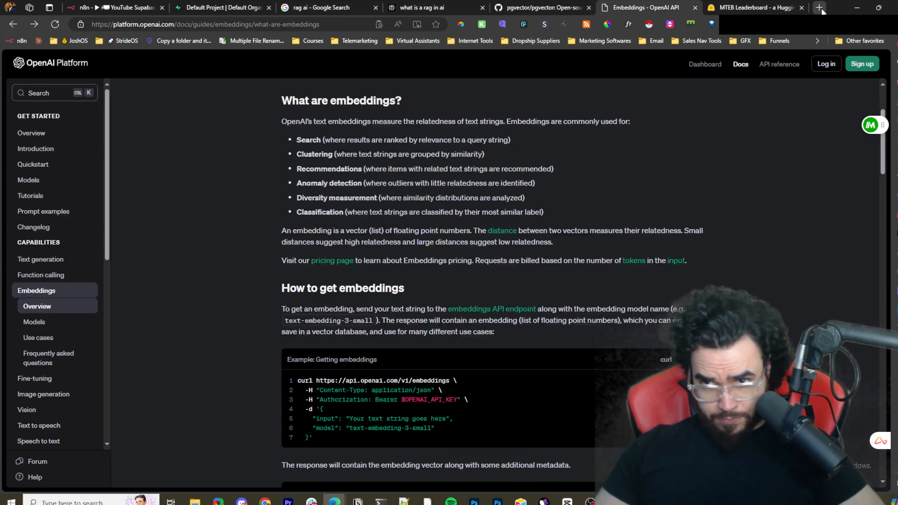
- Open a new tab and go to supabase.com
{"action": "left_click", "coordinate": [819, 8]}
{"action": "type", "text": "supabase"}
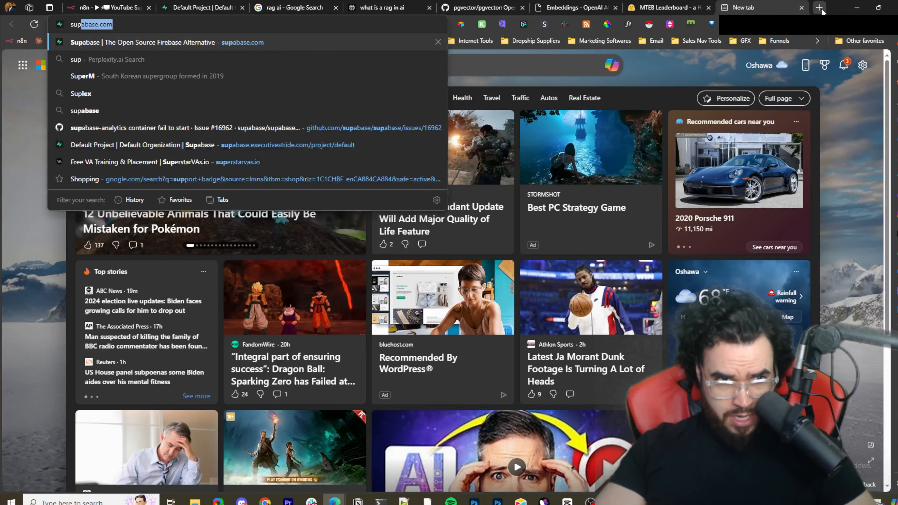
{"action": "key", "text": "Return"}
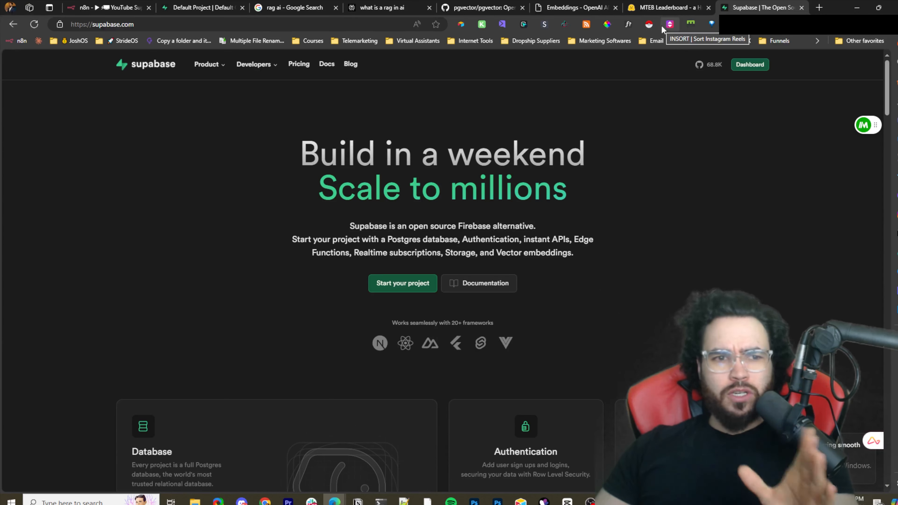
- Review the MTEB leaderboard and scroll through OpenAI's embeddings guide and example response
{"action": "left_click", "coordinate": [660, 5]}
{"action": "mouse_move", "coordinate": [578, 6]}
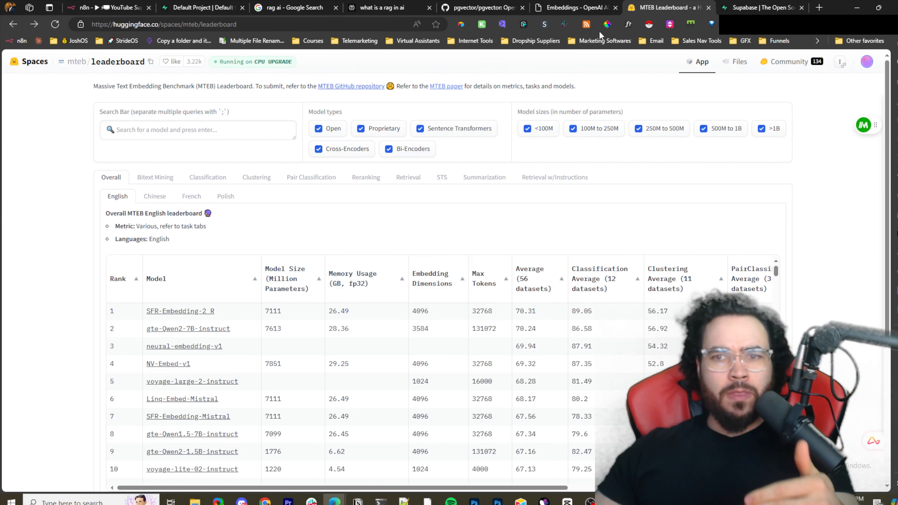
{"action": "left_click", "coordinate": [577, 5]}
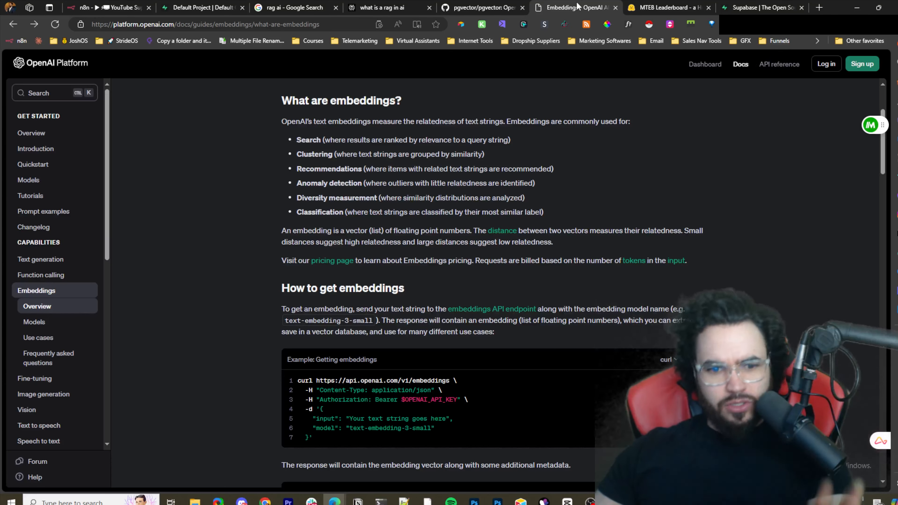
{"action": "scroll", "coordinate": [626, 181], "scroll_direction": "up", "scroll_amount": 3}
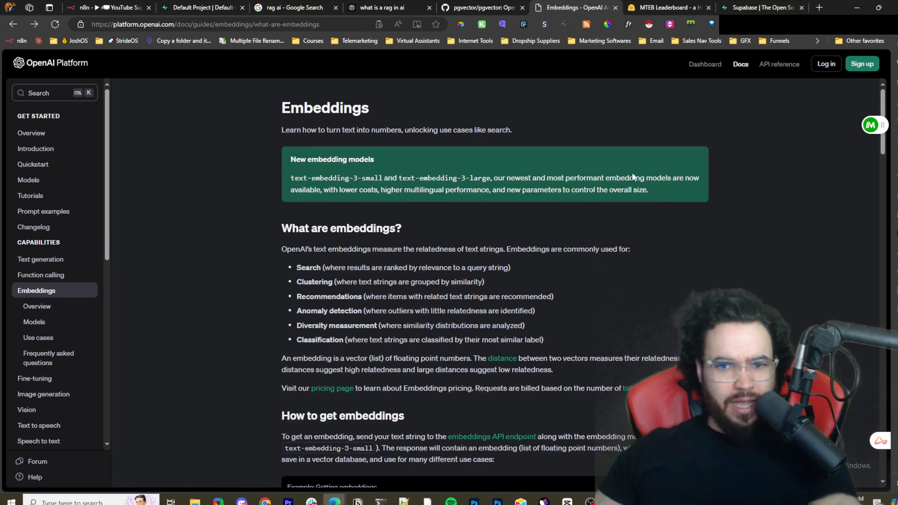
{"action": "scroll", "coordinate": [653, 191], "scroll_direction": "down", "scroll_amount": 6}
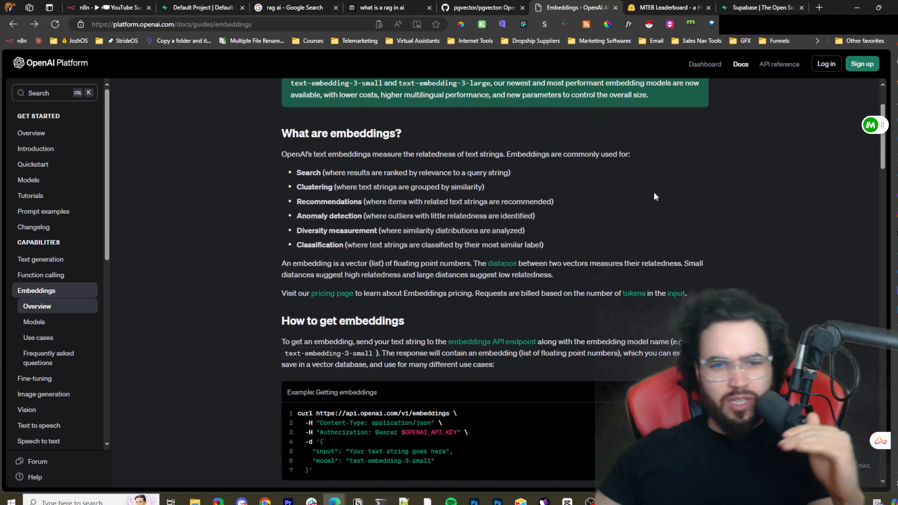
{"action": "scroll", "coordinate": [645, 198], "scroll_direction": "down", "scroll_amount": 2}
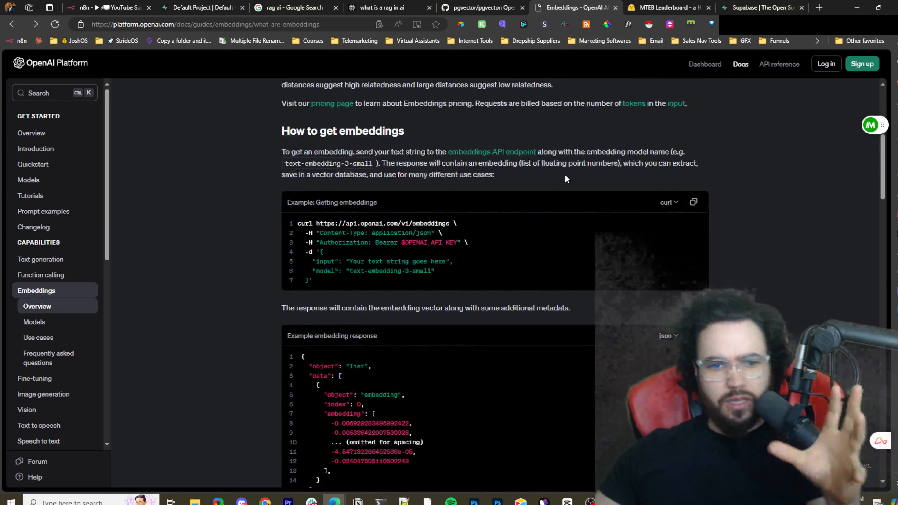
{"action": "scroll", "coordinate": [510, 189], "scroll_direction": "down", "scroll_amount": 1}
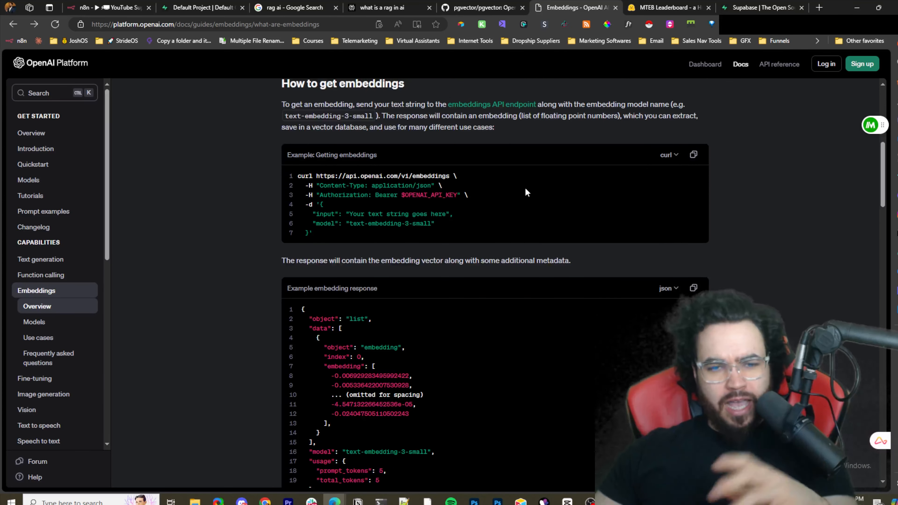
{"action": "scroll", "coordinate": [520, 191], "scroll_direction": "down", "scroll_amount": 2}
{"action": "scroll", "coordinate": [485, 196], "scroll_direction": "down", "scroll_amount": 1}
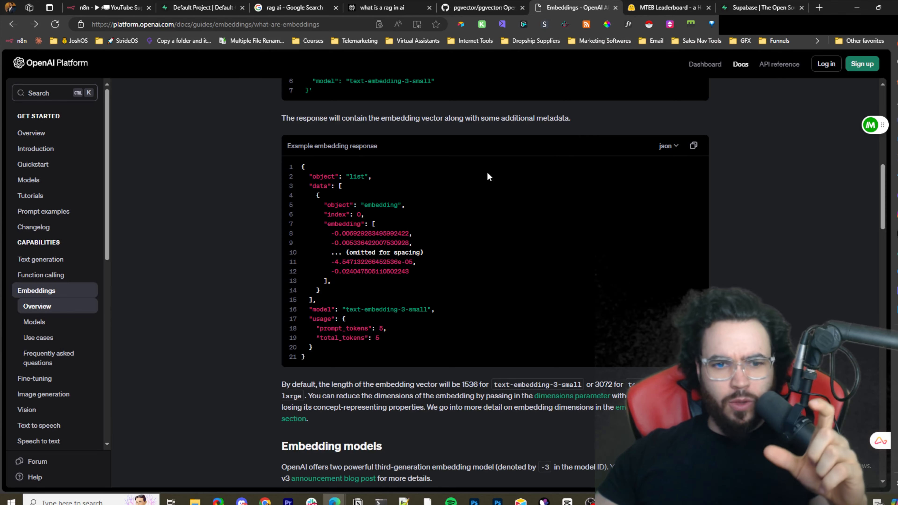
- Inspect the content and embedding cells of rows in the YouTube Videos table without saving changes
{"action": "left_click", "coordinate": [202, 7]}
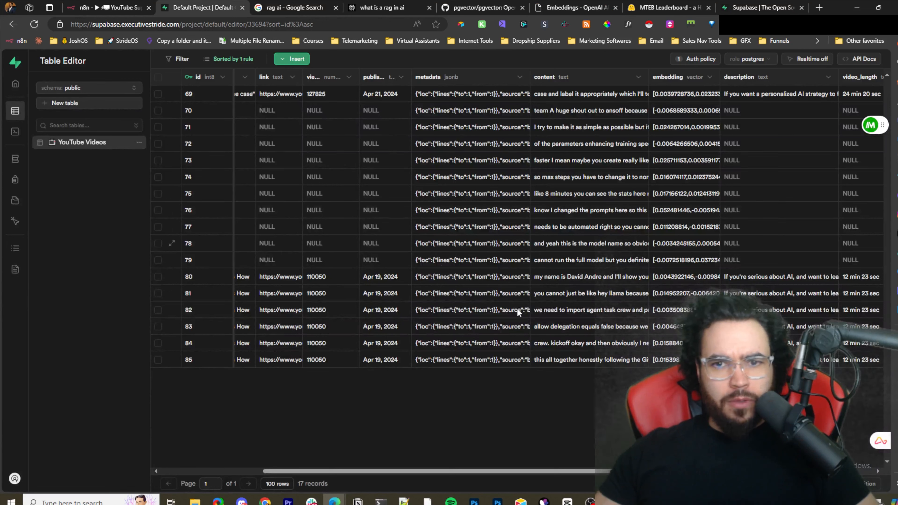
{"action": "double_click", "coordinate": [584, 345]}
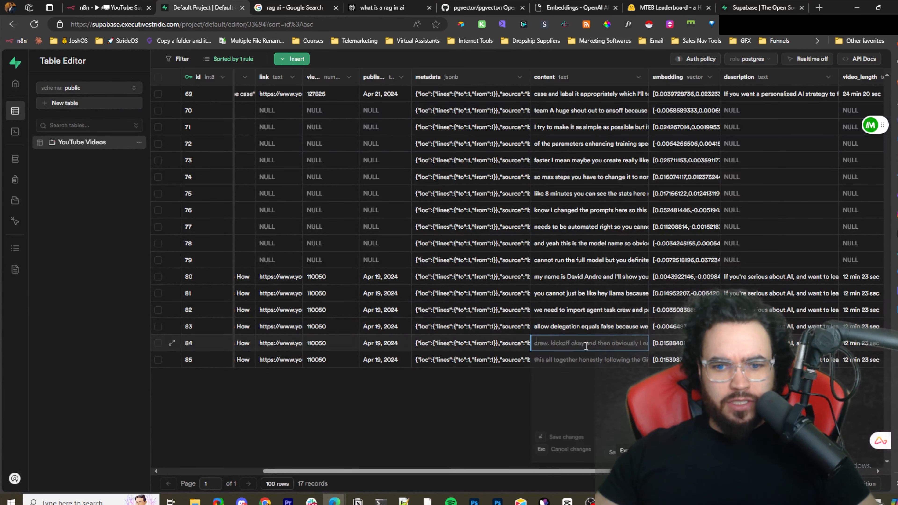
{"action": "left_click", "coordinate": [681, 331]}
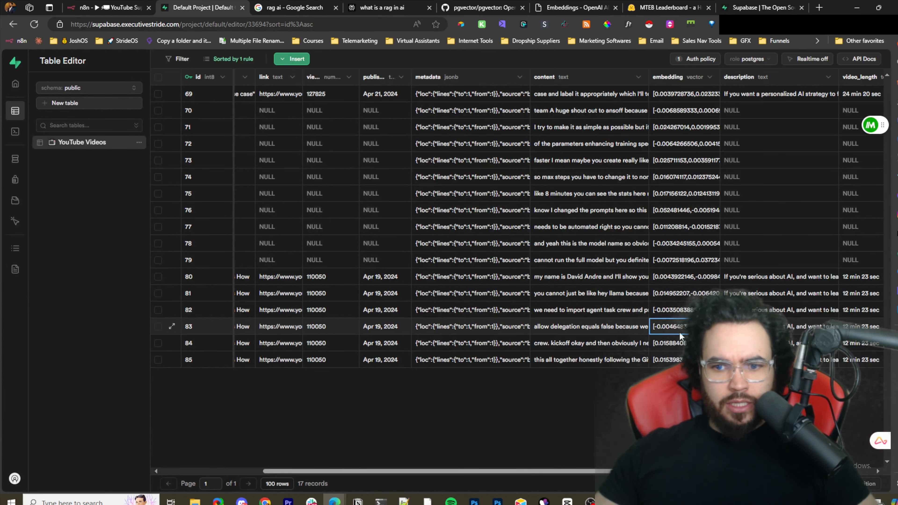
{"action": "left_click", "coordinate": [598, 329]}
{"action": "double_click", "coordinate": [676, 332]}
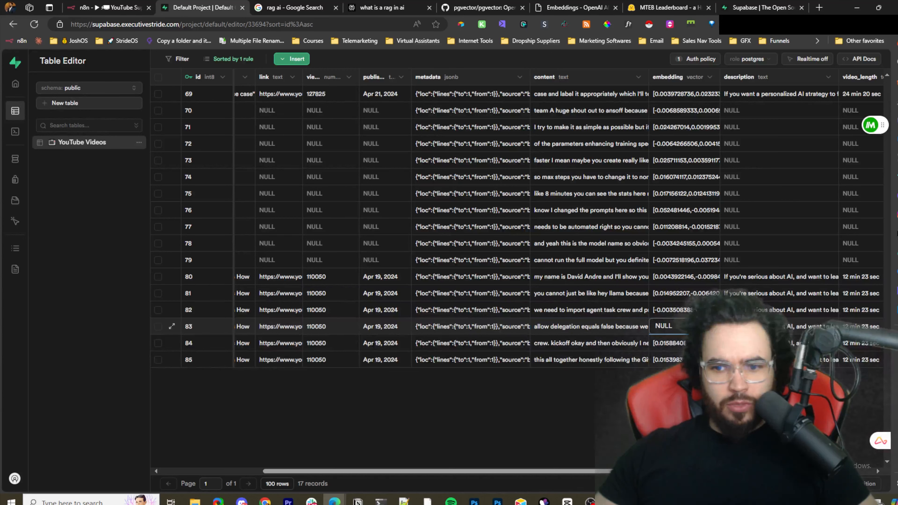
- Widen the embedding column of the YouTube Videos table to show more of the vectors
{"action": "left_click", "coordinate": [723, 76]}
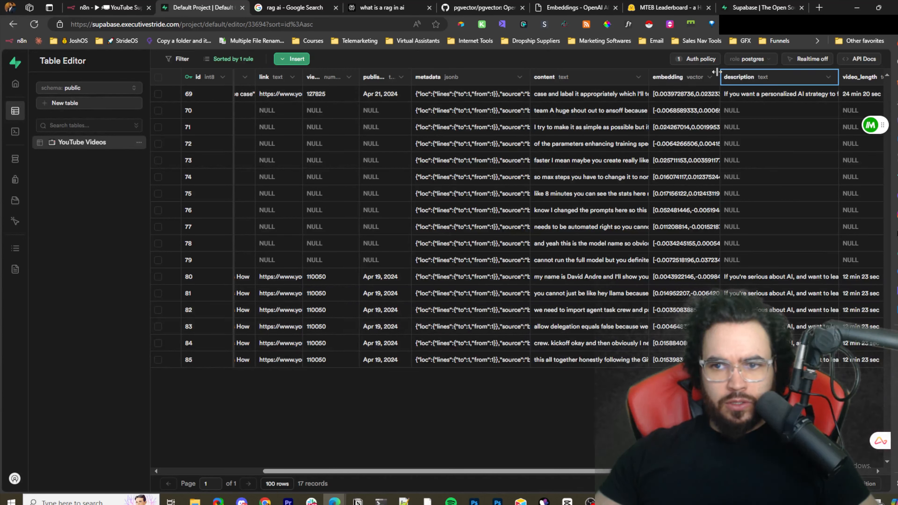
{"action": "left_click_drag", "start_coordinate": [725, 73], "coordinate": [823, 72]}
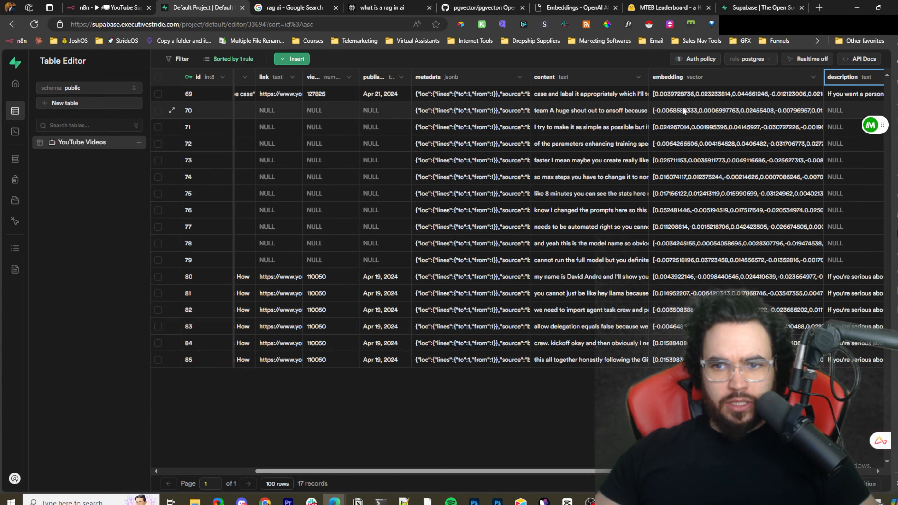
{"action": "left_click", "coordinate": [699, 111]}
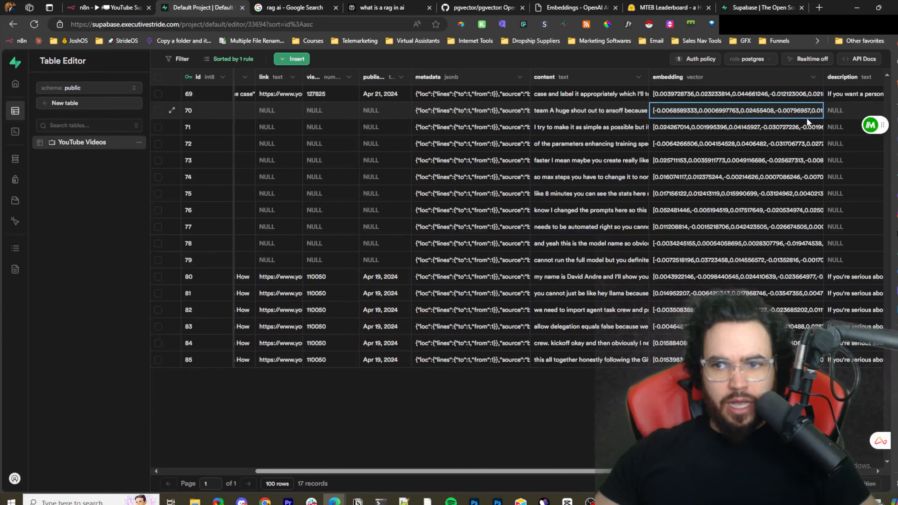
{"action": "left_click_drag", "start_coordinate": [824, 77], "coordinate": [771, 77]}
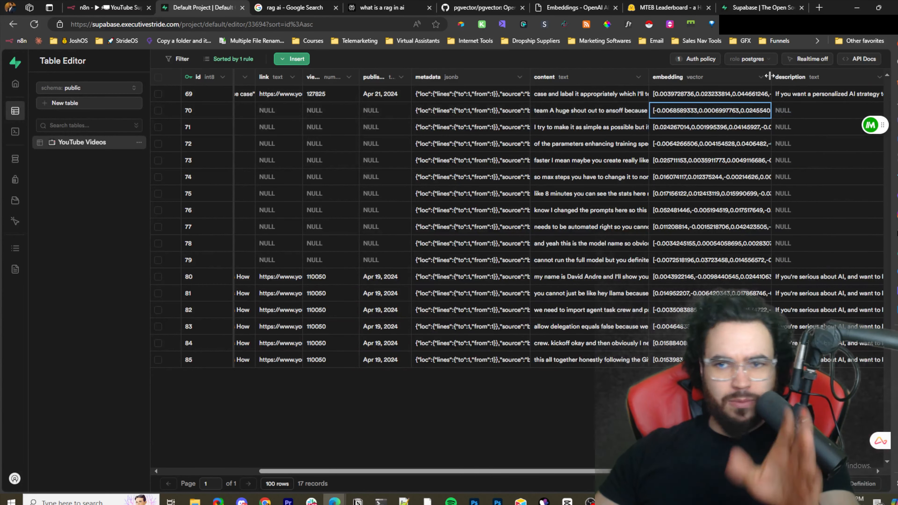
- Review OpenAI's embeddings guide and its embedding models table, highlighting the text-embedding-3-small model name
{"action": "mouse_move", "coordinate": [653, 6]}
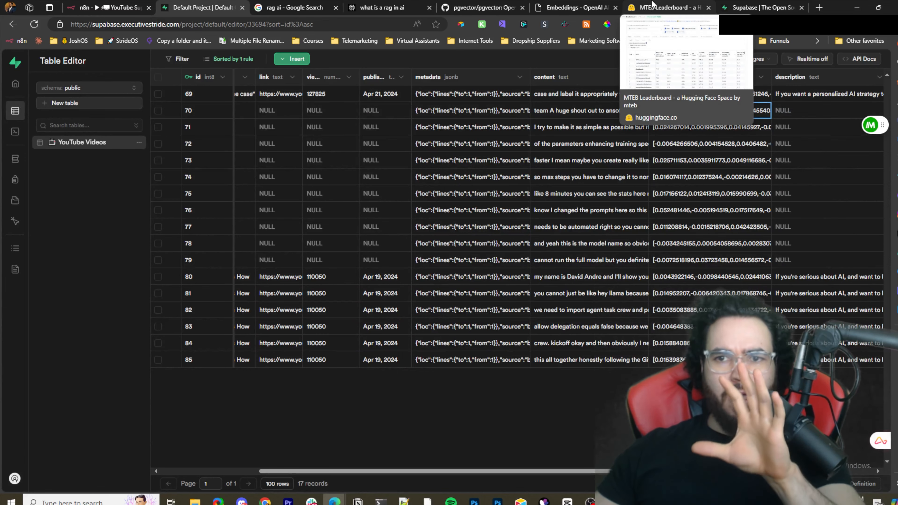
{"action": "left_click", "coordinate": [575, 7]}
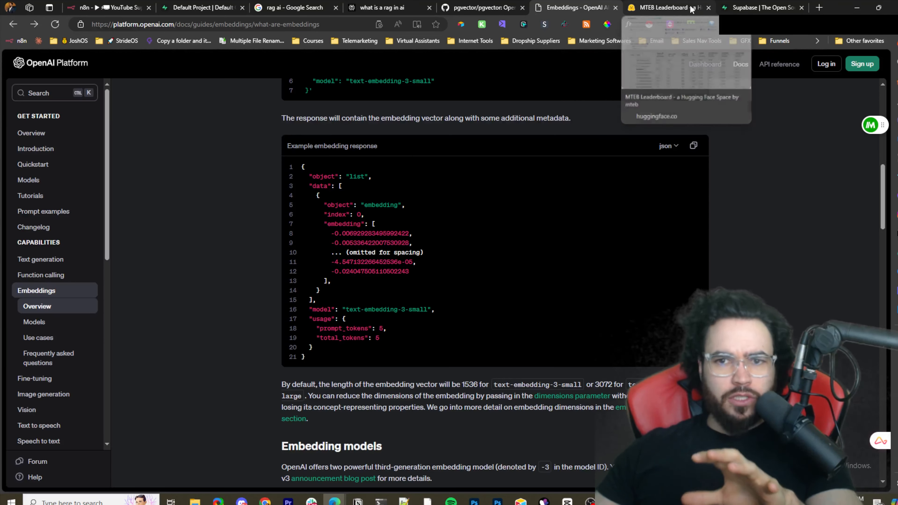
{"action": "scroll", "coordinate": [551, 208], "scroll_direction": "up", "scroll_amount": 10}
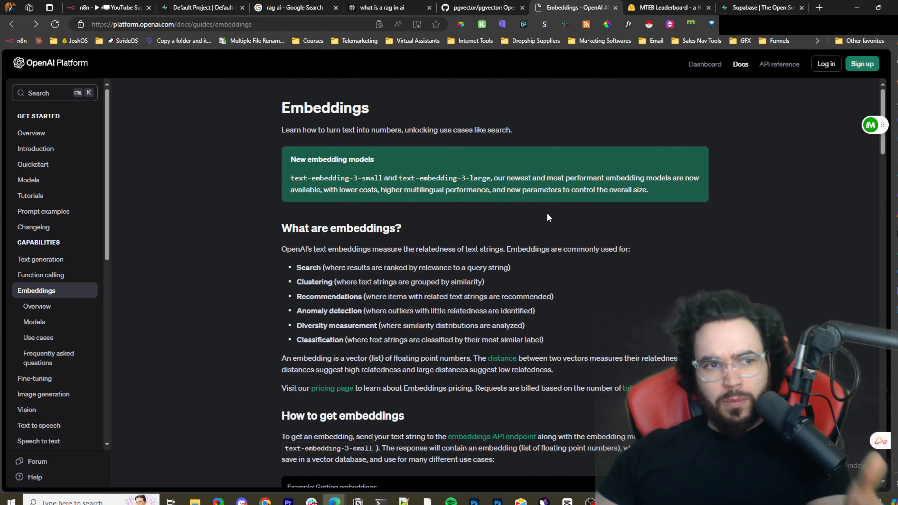
{"action": "scroll", "coordinate": [580, 233], "scroll_direction": "down", "scroll_amount": 5}
{"action": "scroll", "coordinate": [579, 233], "scroll_direction": "down", "scroll_amount": 9}
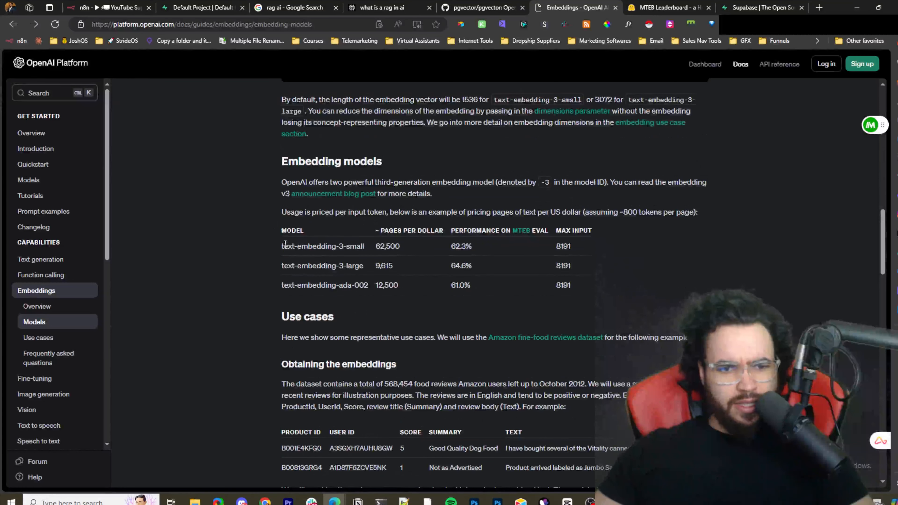
{"action": "left_click_drag", "start_coordinate": [282, 246], "coordinate": [353, 248]}
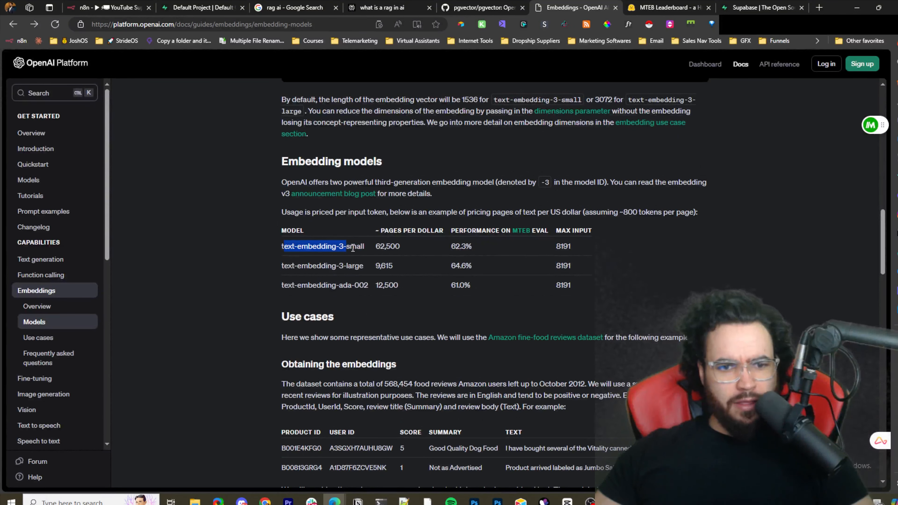
{"action": "left_click", "coordinate": [371, 237]}
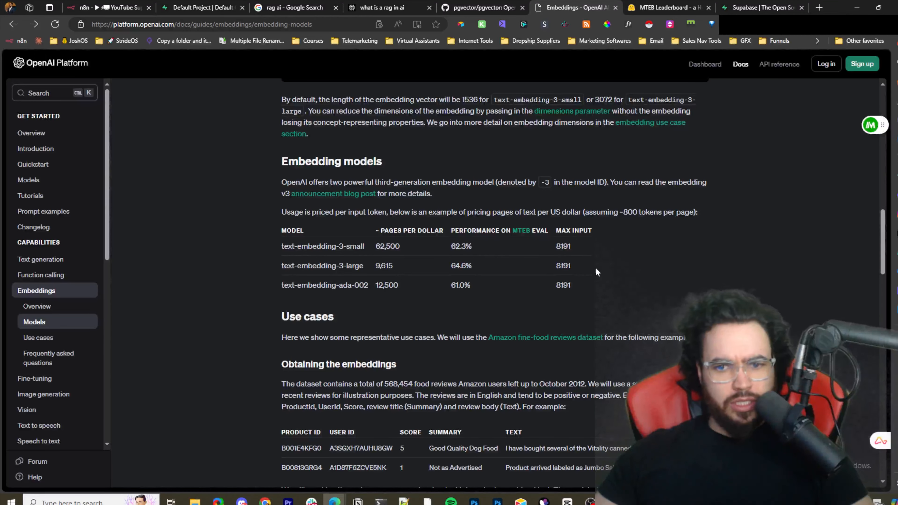
{"action": "scroll", "coordinate": [548, 242], "scroll_direction": "down", "scroll_amount": 8}
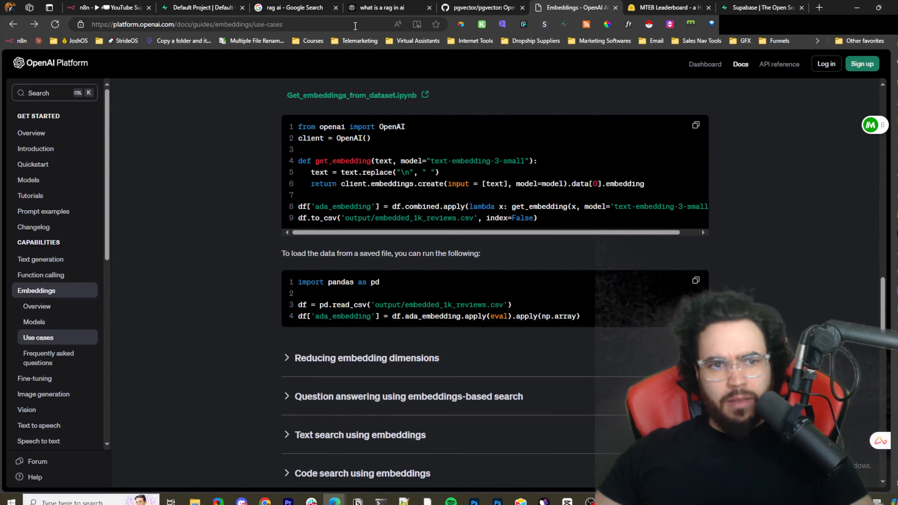
- Scroll through the guide's use-case section and its code for obtaining embeddings
{"action": "left_click_drag", "start_coordinate": [206, 25], "coordinate": [284, 24]}
{"action": "scroll", "coordinate": [371, 247], "scroll_direction": "down", "scroll_amount": 4}
{"action": "scroll", "coordinate": [375, 280], "scroll_direction": "up", "scroll_amount": 12}
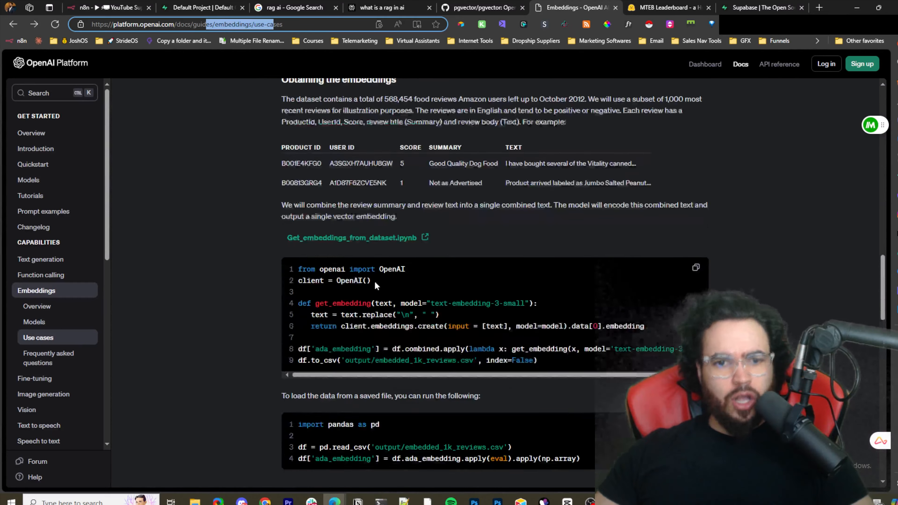
{"action": "scroll", "coordinate": [385, 282], "scroll_direction": "up", "scroll_amount": 15}
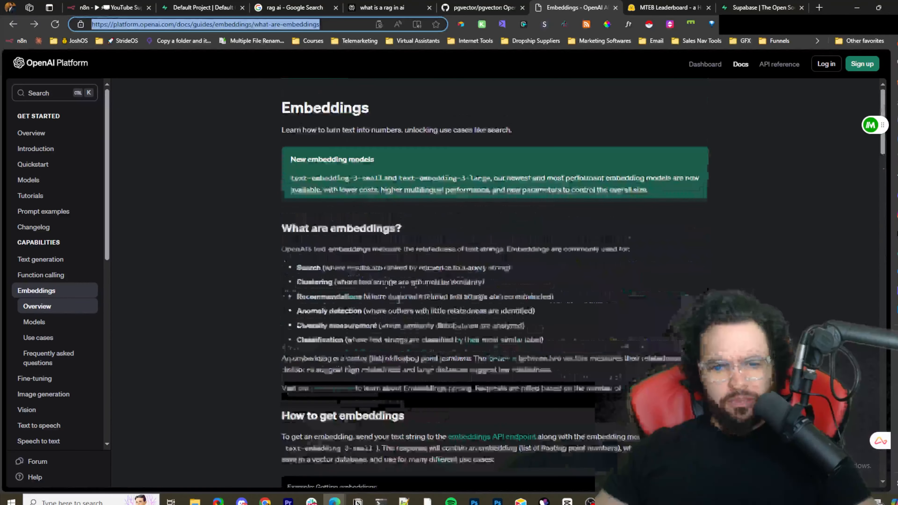
{"action": "scroll", "coordinate": [292, 261], "scroll_direction": "down", "scroll_amount": 3}
{"action": "scroll", "coordinate": [358, 283], "scroll_direction": "down", "scroll_amount": 10}
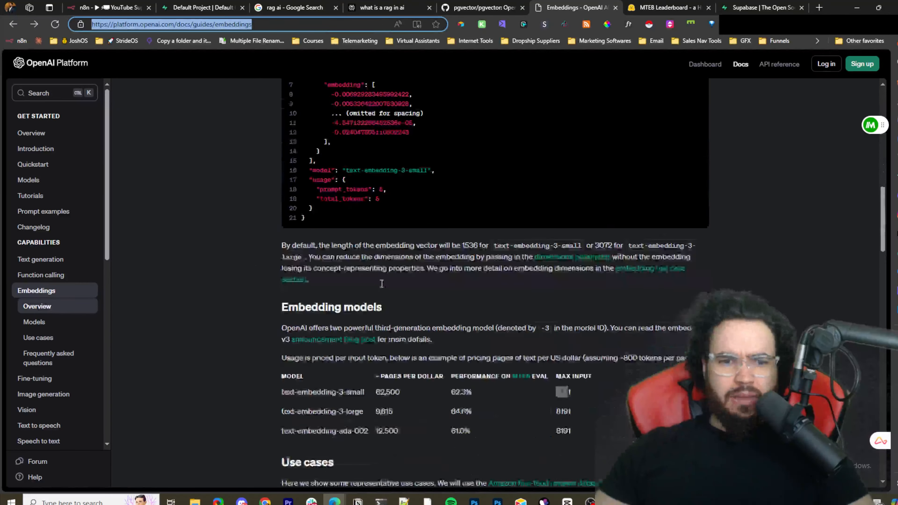
{"action": "scroll", "coordinate": [337, 269], "scroll_direction": "down", "scroll_amount": 5}
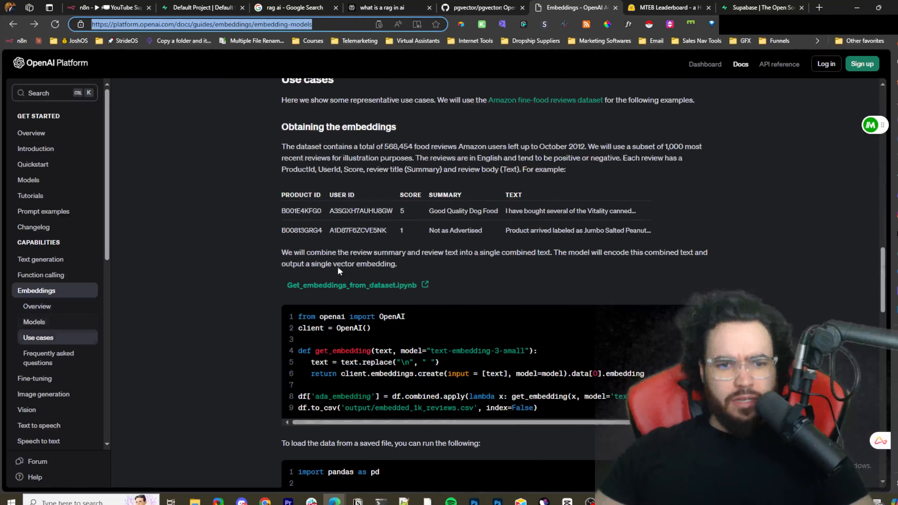
- Examine the MTEB leaderboard's overall English table, its columns and the Bitext Mining category
{"action": "left_click", "coordinate": [637, 8]}
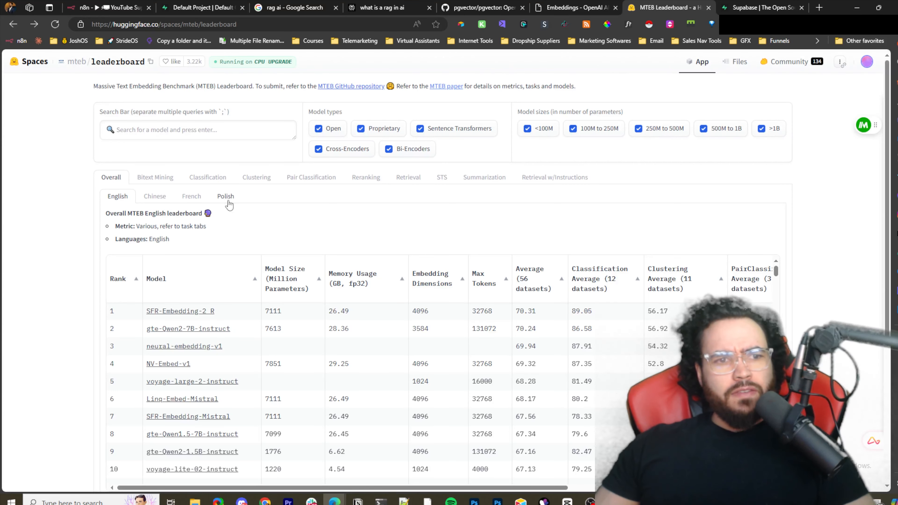
{"action": "scroll", "coordinate": [127, 105], "scroll_direction": "down", "scroll_amount": 1}
{"action": "scroll", "coordinate": [96, 84], "scroll_direction": "up", "scroll_amount": 1}
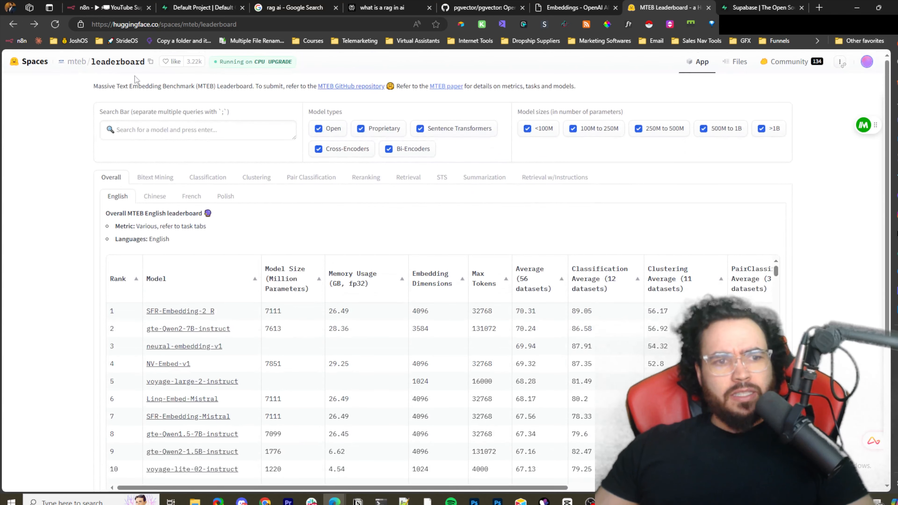
{"action": "scroll", "coordinate": [294, 200], "scroll_direction": "down", "scroll_amount": 1}
{"action": "scroll", "coordinate": [175, 194], "scroll_direction": "up", "scroll_amount": 1}
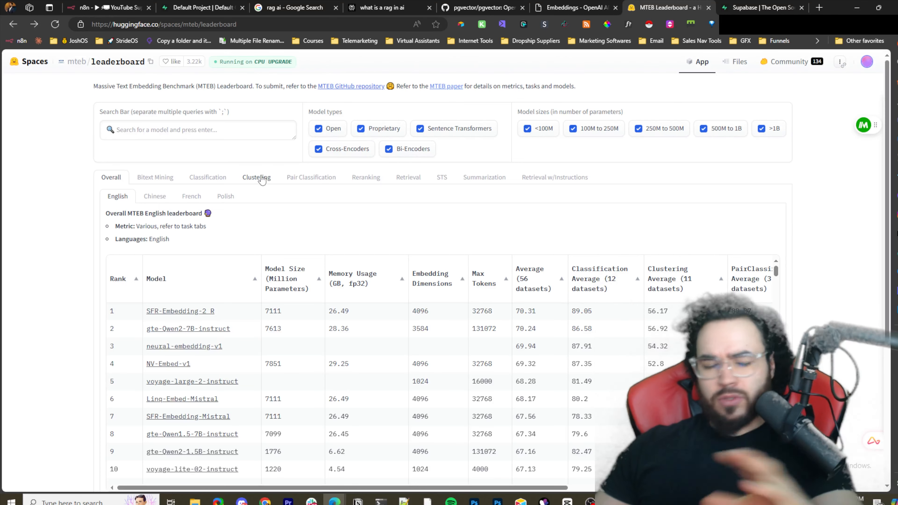
{"action": "scroll", "coordinate": [333, 209], "scroll_direction": "down", "scroll_amount": 1}
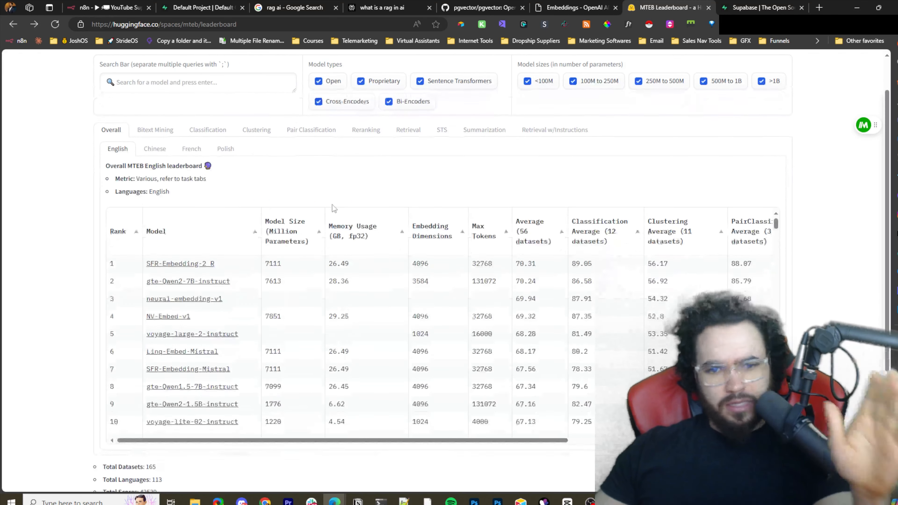
{"action": "scroll", "coordinate": [318, 208], "scroll_direction": "down", "scroll_amount": 2}
{"action": "scroll", "coordinate": [275, 219], "scroll_direction": "up", "scroll_amount": 2}
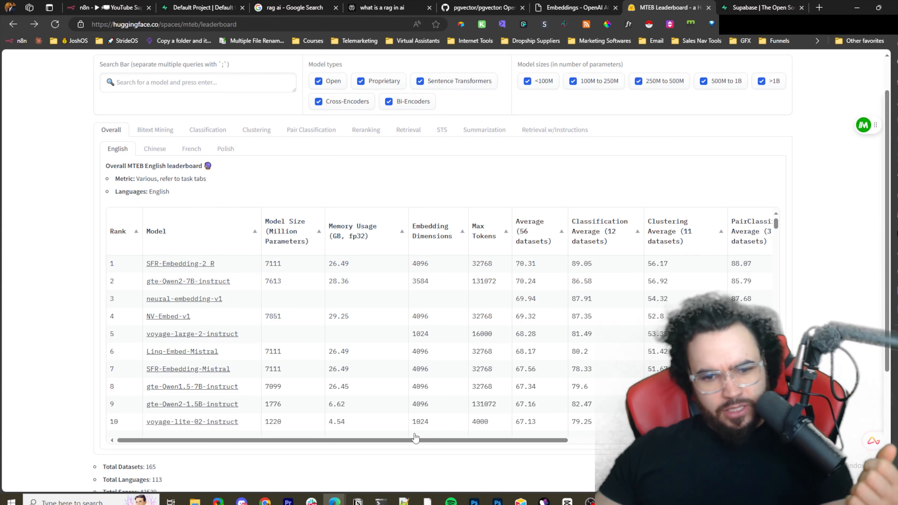
{"action": "left_click_drag", "start_coordinate": [416, 440], "coordinate": [561, 449]}
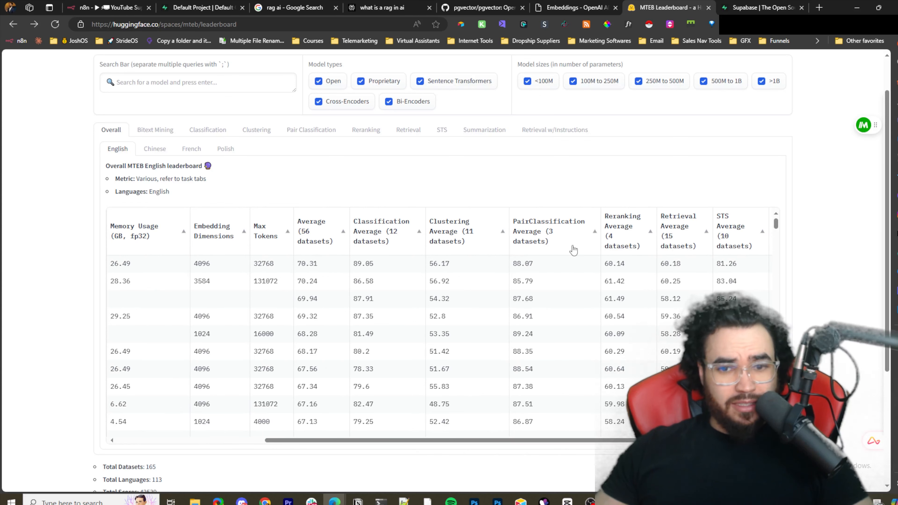
{"action": "left_click_drag", "start_coordinate": [510, 443], "coordinate": [424, 442]}
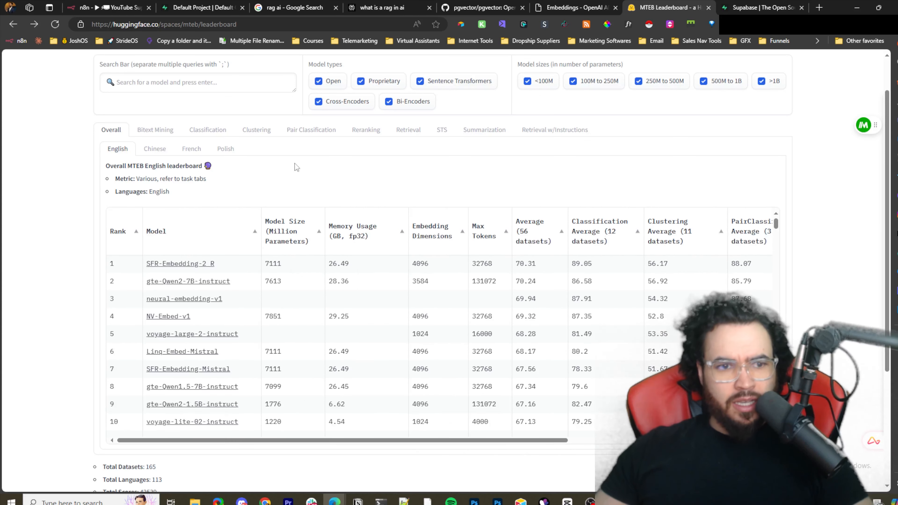
{"action": "left_click", "coordinate": [155, 130]}
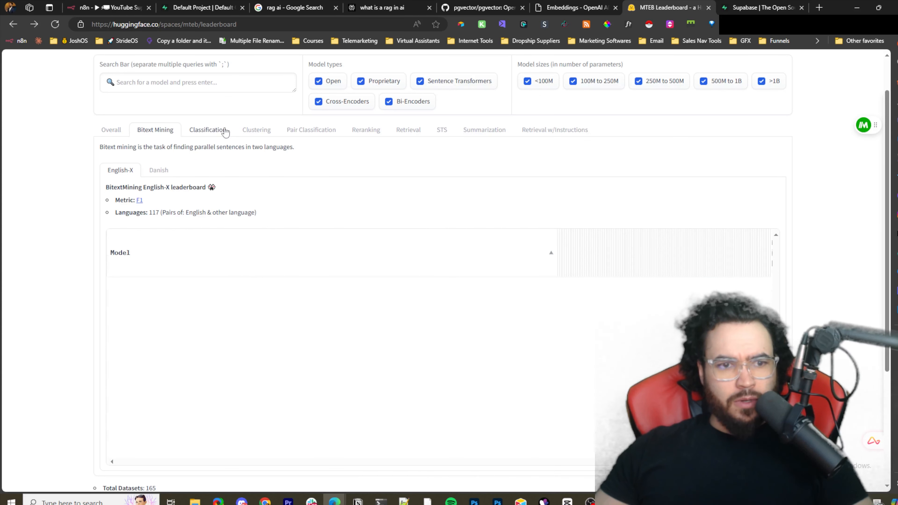
{"action": "left_click", "coordinate": [117, 129]}
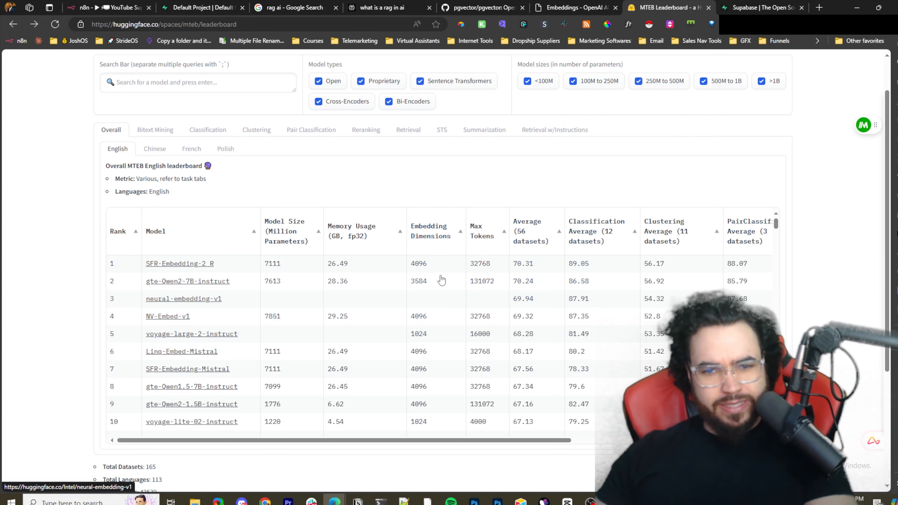
{"action": "left_click_drag", "start_coordinate": [265, 224], "coordinate": [762, 235]}
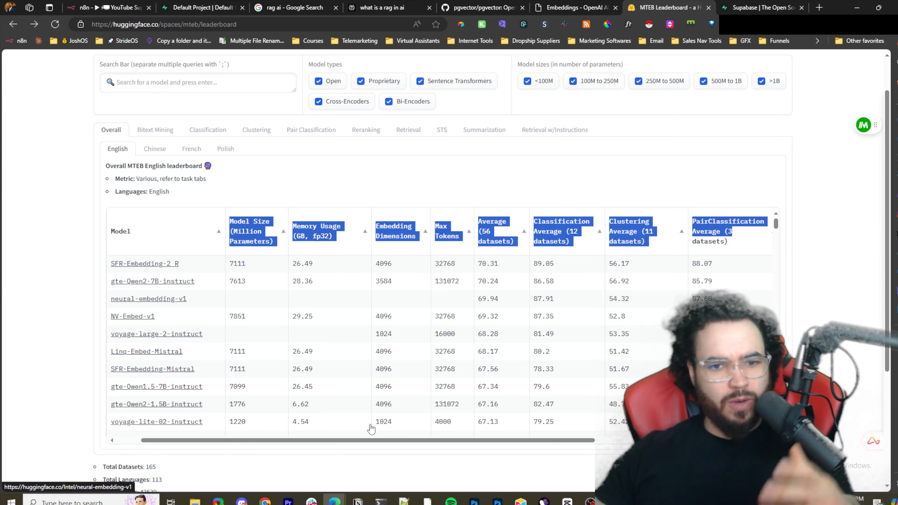
{"action": "scroll", "coordinate": [484, 448], "scroll_direction": "right", "scroll_amount": 5}
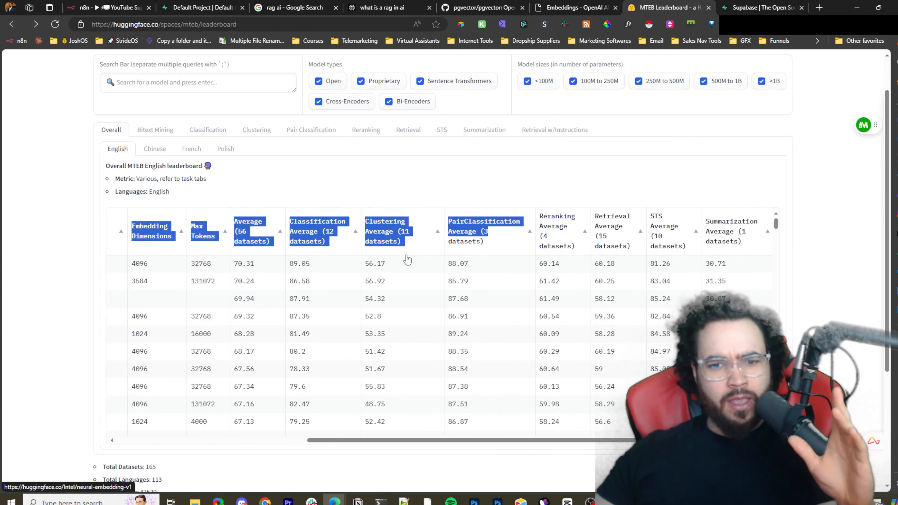
{"action": "left_click", "coordinate": [482, 221]}
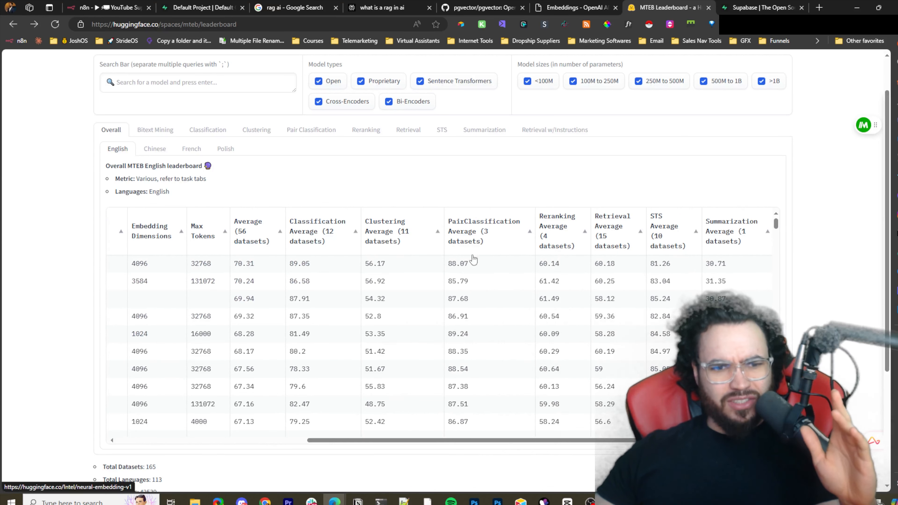
{"action": "scroll", "coordinate": [382, 447], "scroll_direction": "left", "scroll_amount": 7}
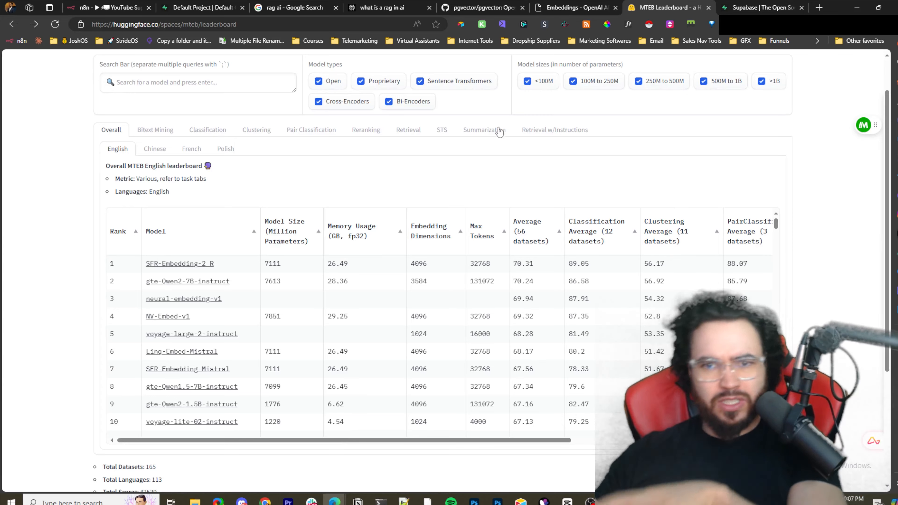
- Revisit the OpenAI embeddings guide from the use cases back to its top, and glance at the Supabase homepage
{"action": "left_click", "coordinate": [566, 7]}
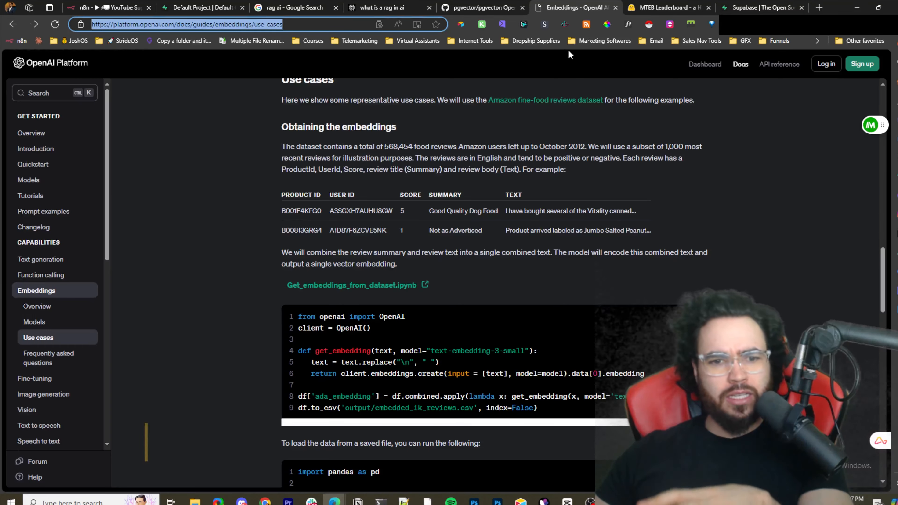
{"action": "scroll", "coordinate": [449, 298], "scroll_direction": "up", "scroll_amount": 1}
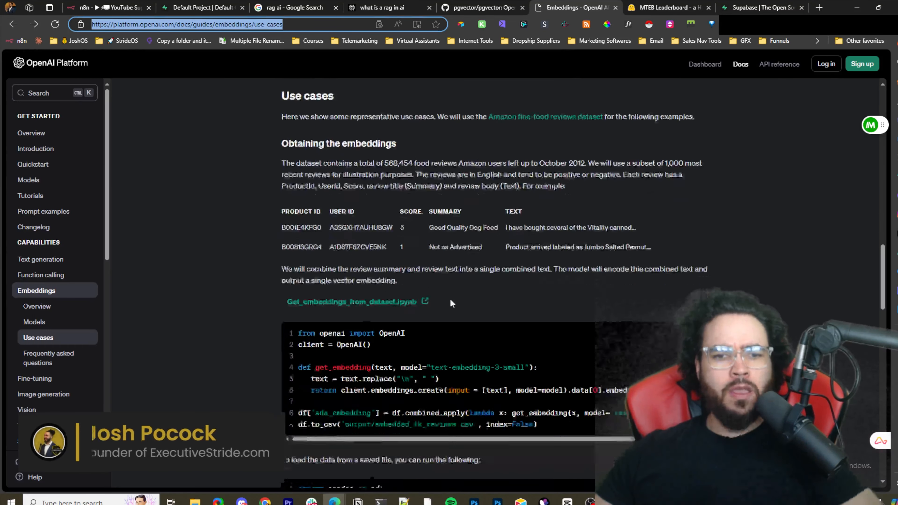
{"action": "scroll", "coordinate": [449, 283], "scroll_direction": "down", "scroll_amount": 8}
{"action": "scroll", "coordinate": [449, 277], "scroll_direction": "up", "scroll_amount": 15}
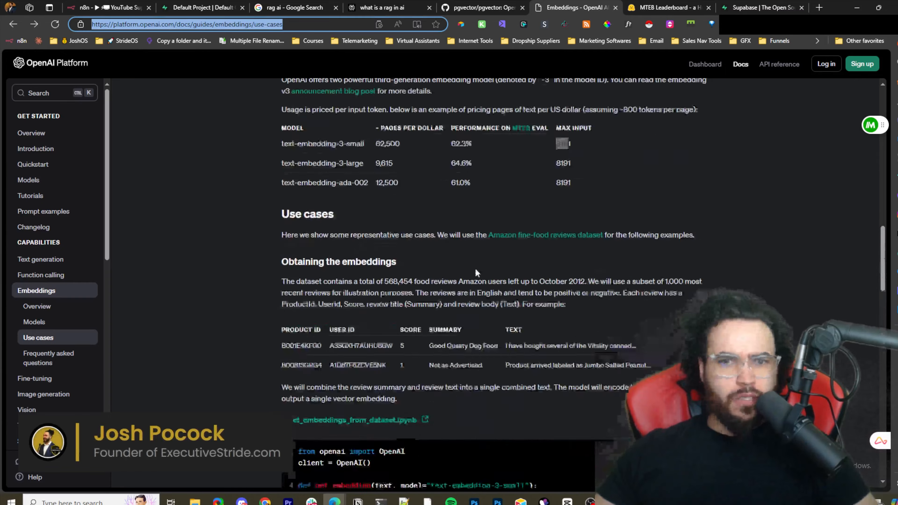
{"action": "scroll", "coordinate": [388, 247], "scroll_direction": "up", "scroll_amount": 6}
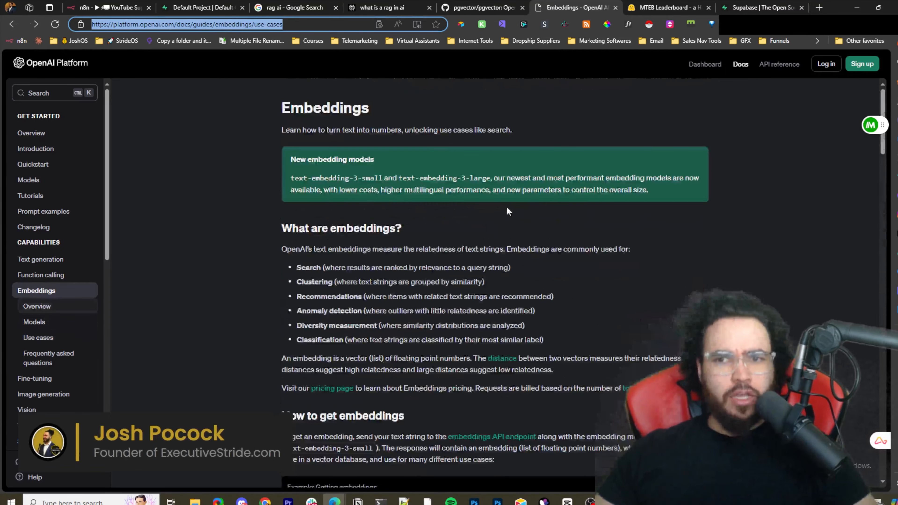
{"action": "left_click", "coordinate": [754, 6]}
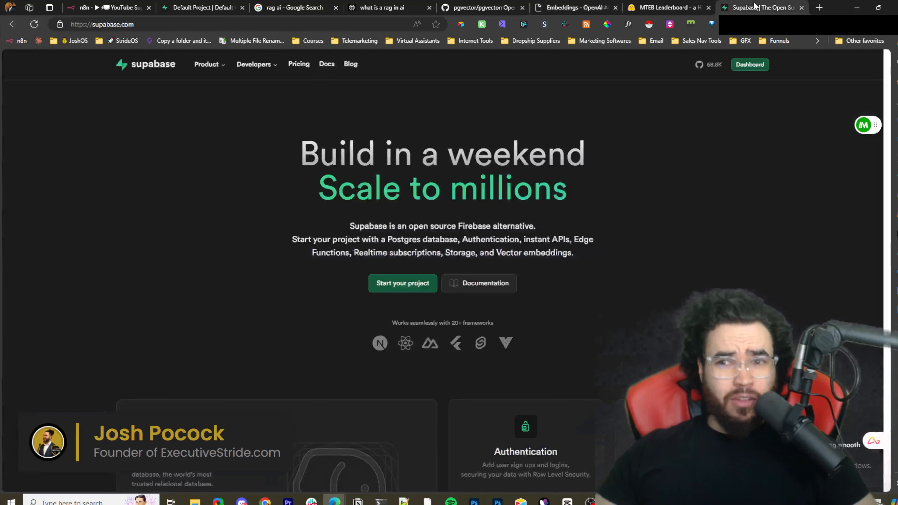
{"action": "left_click", "coordinate": [561, 5]}
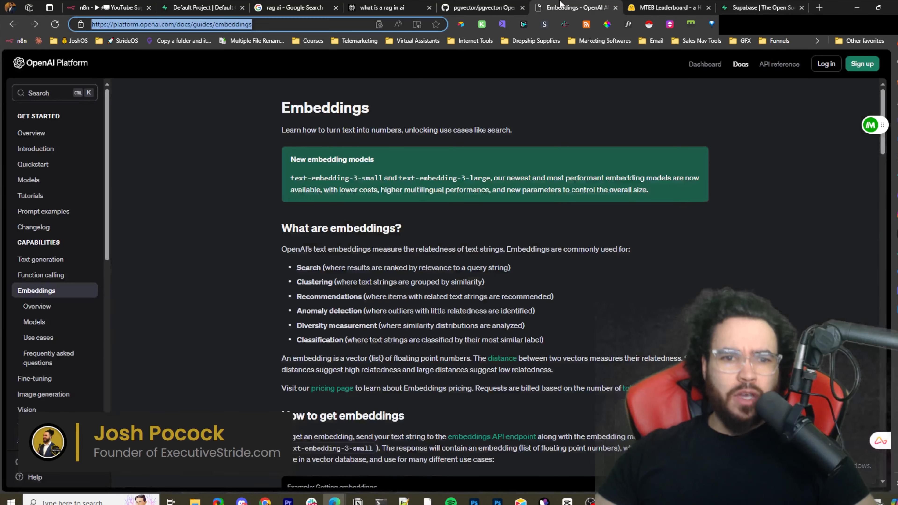
- Read through the pgvector GitHub repository's readme, including its installation and getting-started sections
{"action": "left_click", "coordinate": [464, 9]}
{"action": "scroll", "coordinate": [551, 149], "scroll_direction": "up", "scroll_amount": 15}
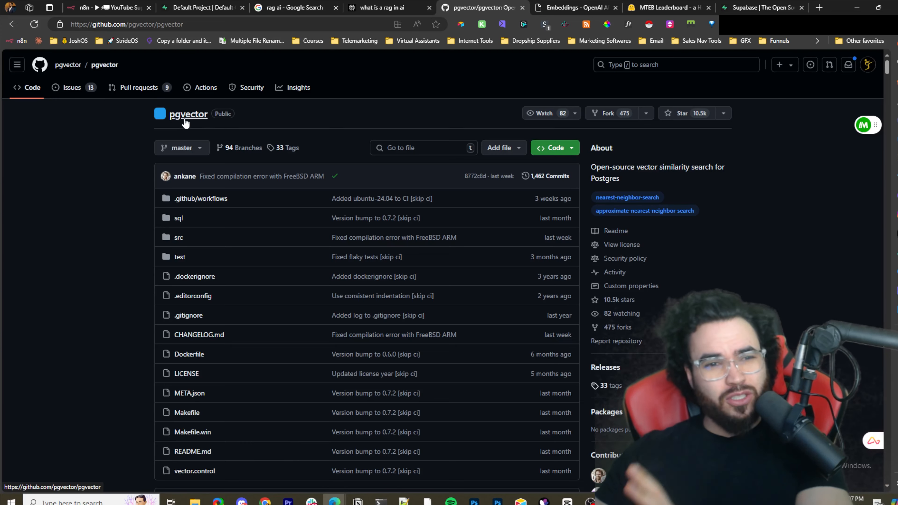
{"action": "scroll", "coordinate": [220, 148], "scroll_direction": "down", "scroll_amount": 5}
{"action": "scroll", "coordinate": [221, 152], "scroll_direction": "down", "scroll_amount": 5}
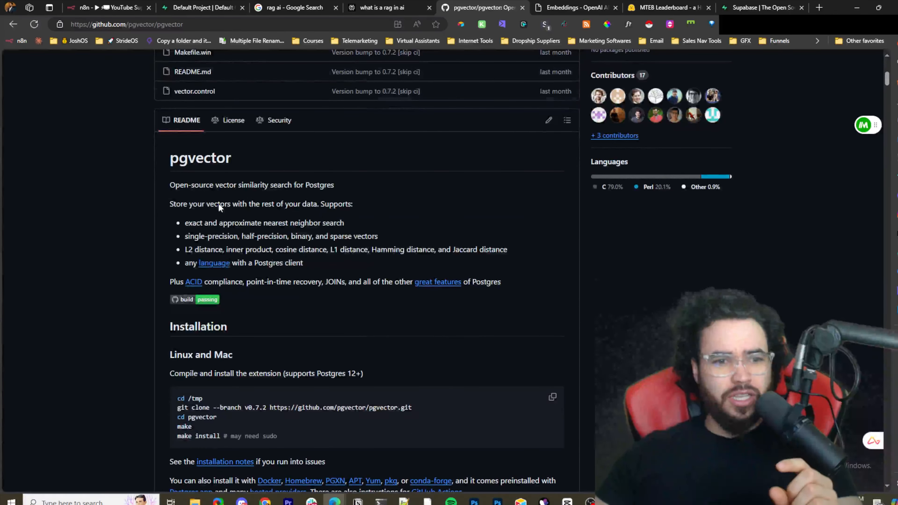
{"action": "scroll", "coordinate": [311, 258], "scroll_direction": "down", "scroll_amount": 3}
{"action": "scroll", "coordinate": [253, 258], "scroll_direction": "down", "scroll_amount": 9}
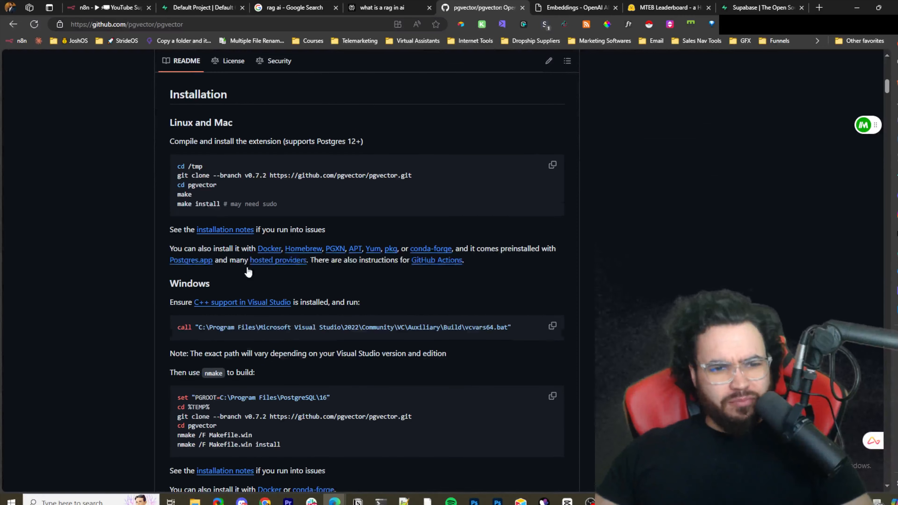
{"action": "scroll", "coordinate": [286, 225], "scroll_direction": "down", "scroll_amount": 3}
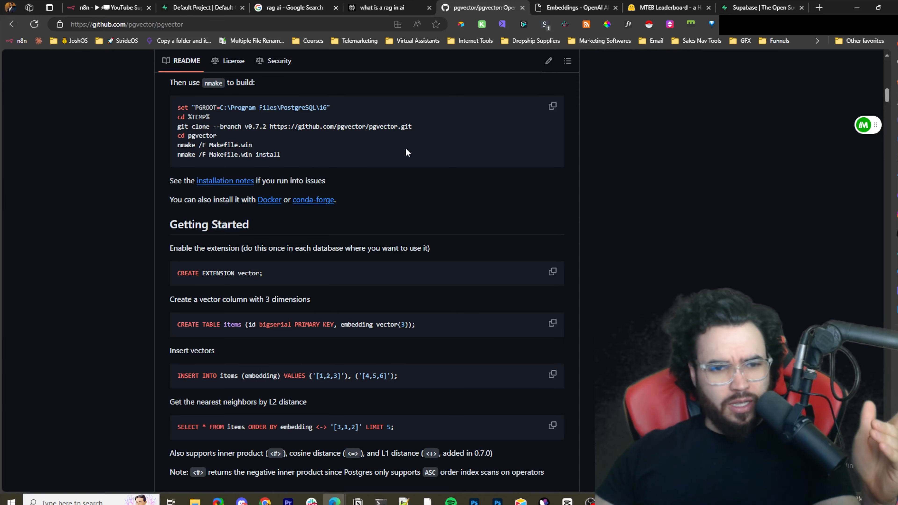
{"action": "scroll", "coordinate": [410, 151], "scroll_direction": "up", "scroll_amount": 6}
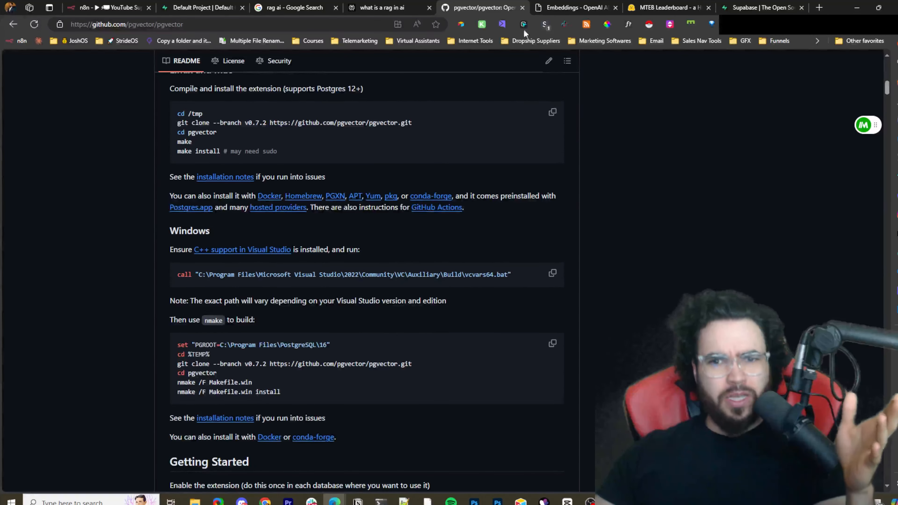
- Scroll through the pgvector readme's Windows build instructions and getting-started SQL examples
{"action": "scroll", "coordinate": [406, 110], "scroll_direction": "up", "scroll_amount": 6}
{"action": "scroll", "coordinate": [488, 147], "scroll_direction": "down", "scroll_amount": 9}
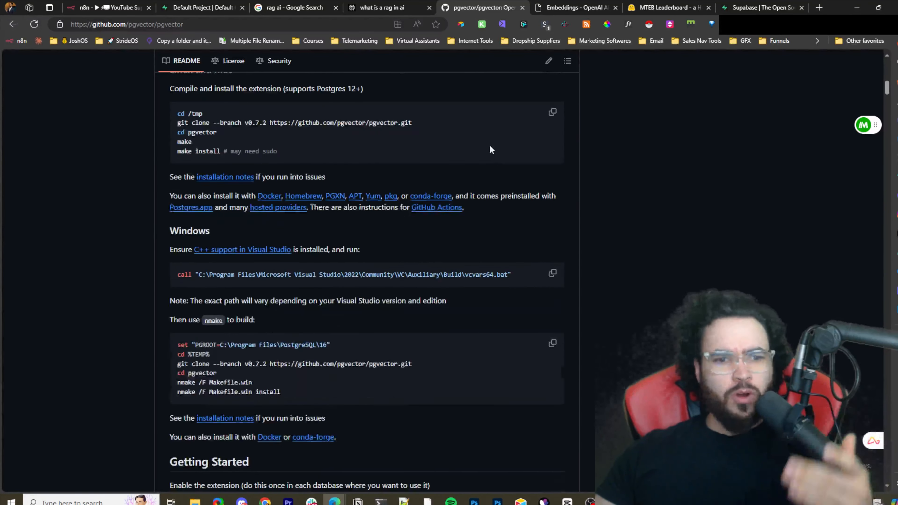
{"action": "scroll", "coordinate": [483, 140], "scroll_direction": "down", "scroll_amount": 9}
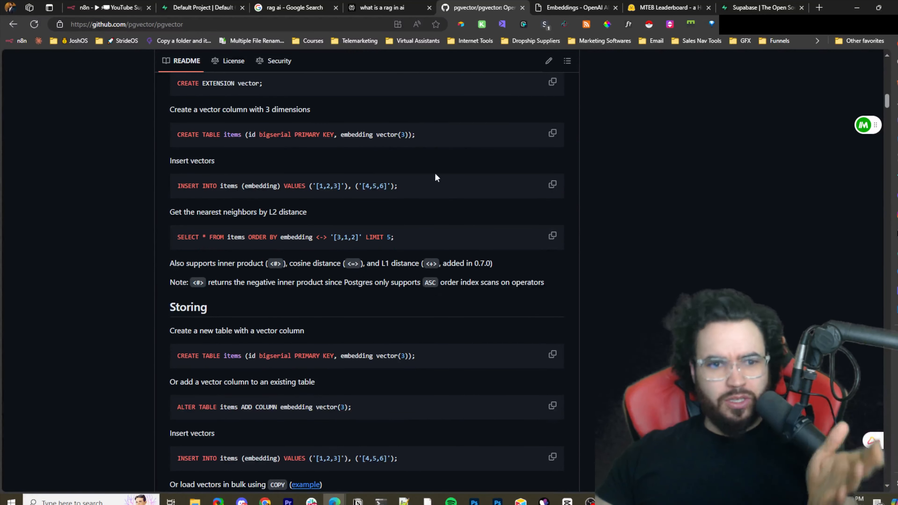
{"action": "scroll", "coordinate": [434, 175], "scroll_direction": "up", "scroll_amount": 6}
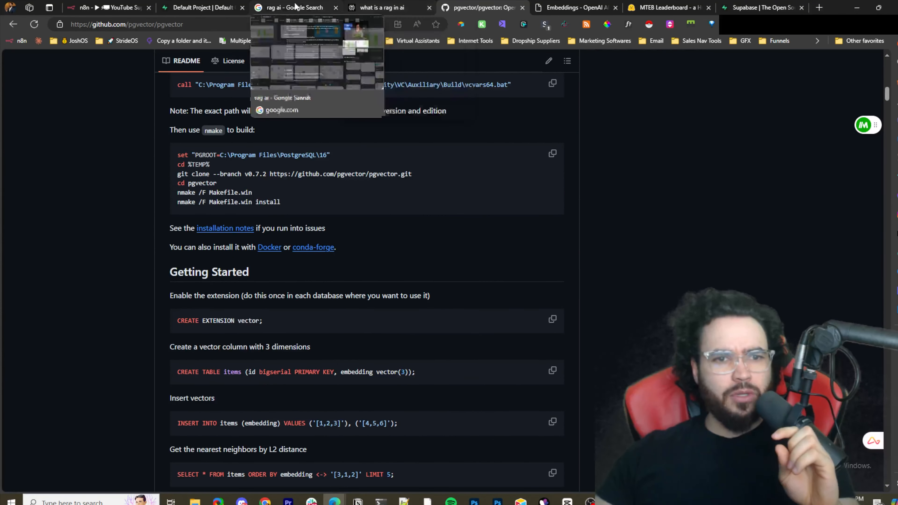
- Switch to the n8n workflow and bring the YouTube embedding pipeline into view on the canvas
{"action": "left_click", "coordinate": [223, 7]}
{"action": "left_click", "coordinate": [114, 5]}
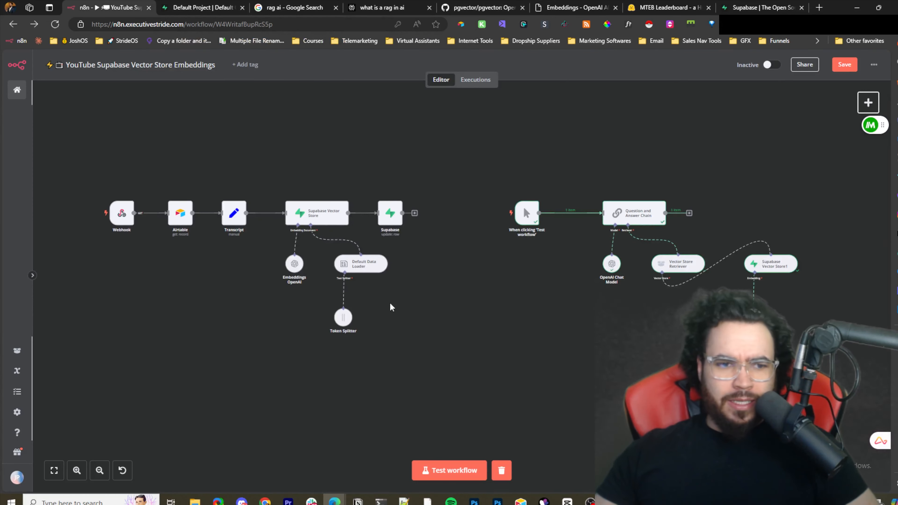
{"action": "scroll", "coordinate": [238, 290], "scroll_direction": "up", "scroll_amount": 2}
{"action": "left_click_drag", "start_coordinate": [235, 285], "coordinate": [436, 332]}
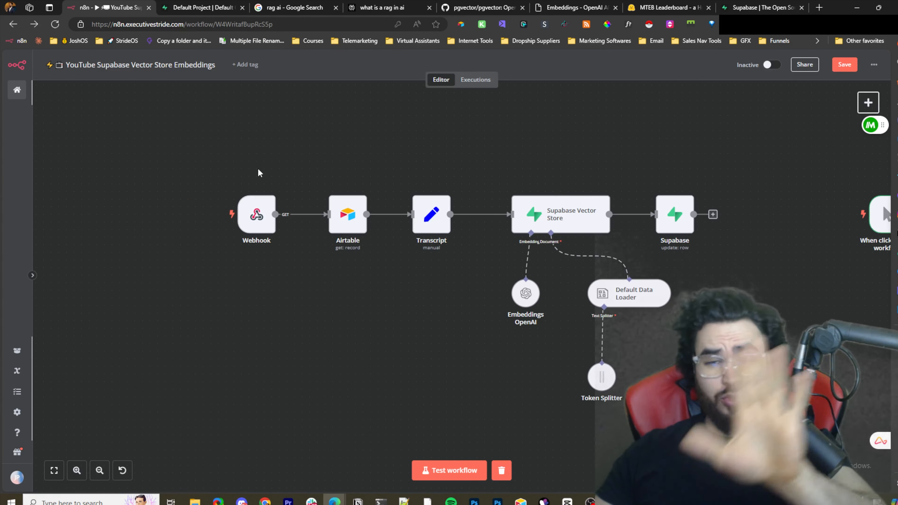
{"action": "mouse_move", "coordinate": [431, 194]}
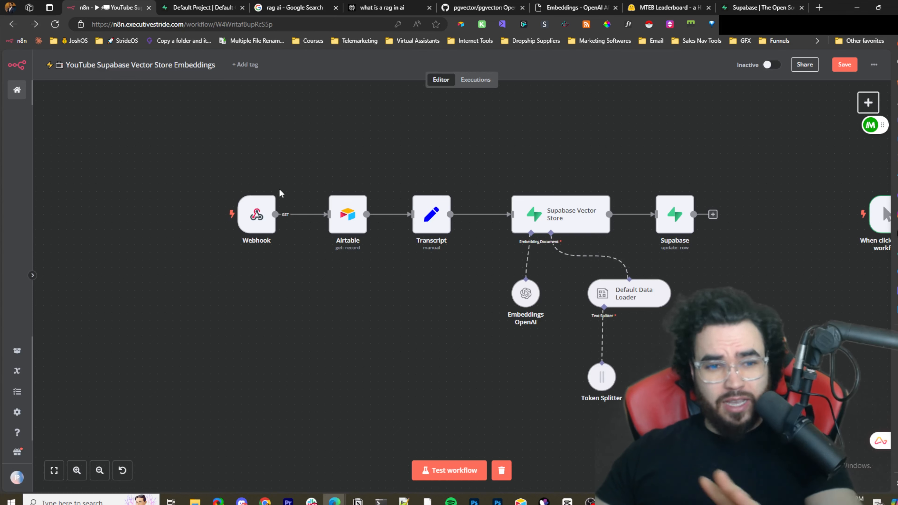
{"action": "mouse_move", "coordinate": [276, 204]}
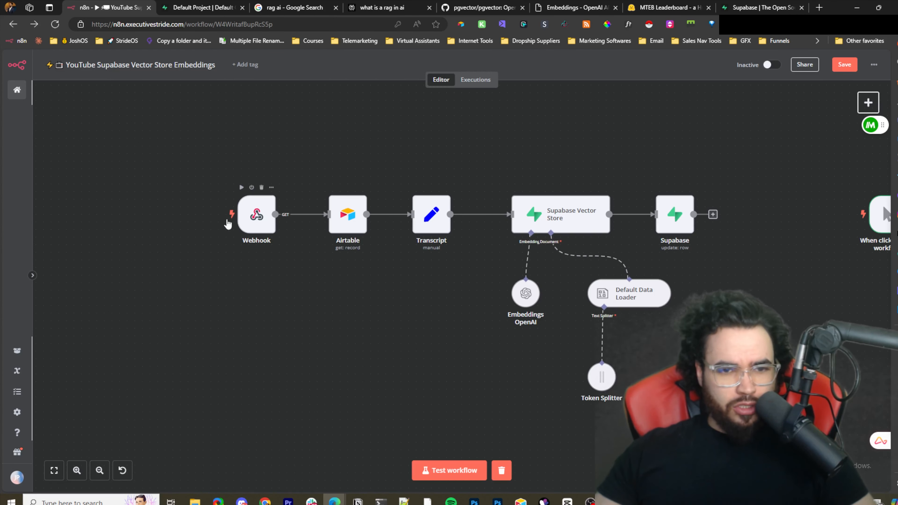
{"action": "left_click_drag", "start_coordinate": [383, 264], "coordinate": [306, 276]}
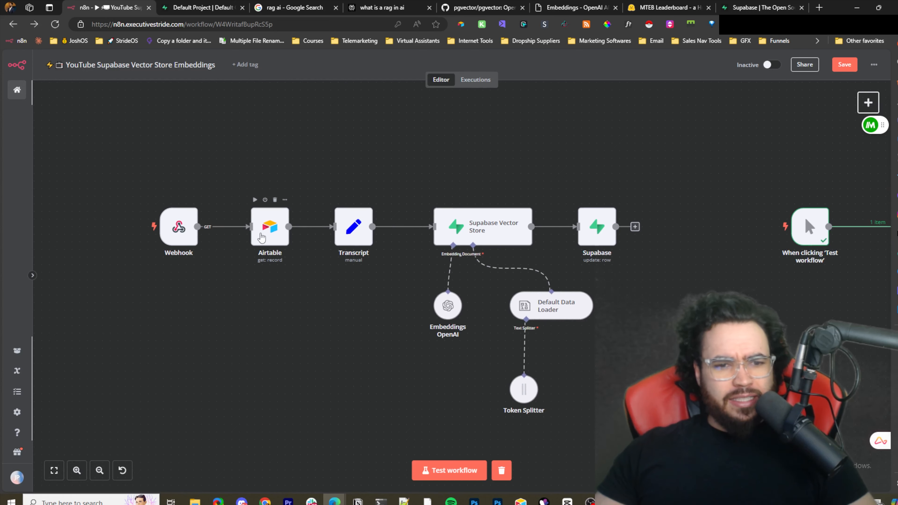
{"action": "left_click", "coordinate": [520, 500]}
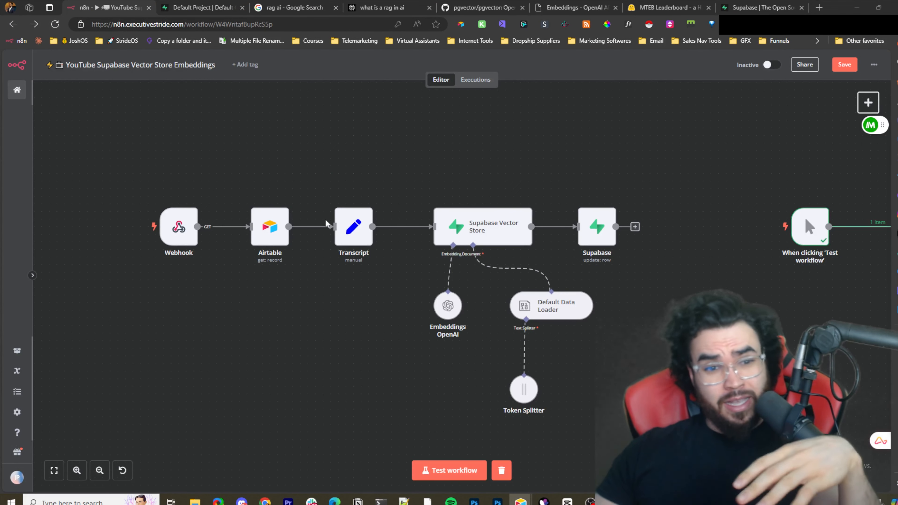
- Open the Webhook, Airtable and Transcript nodes in turn to review their settings
{"action": "double_click", "coordinate": [175, 232]}
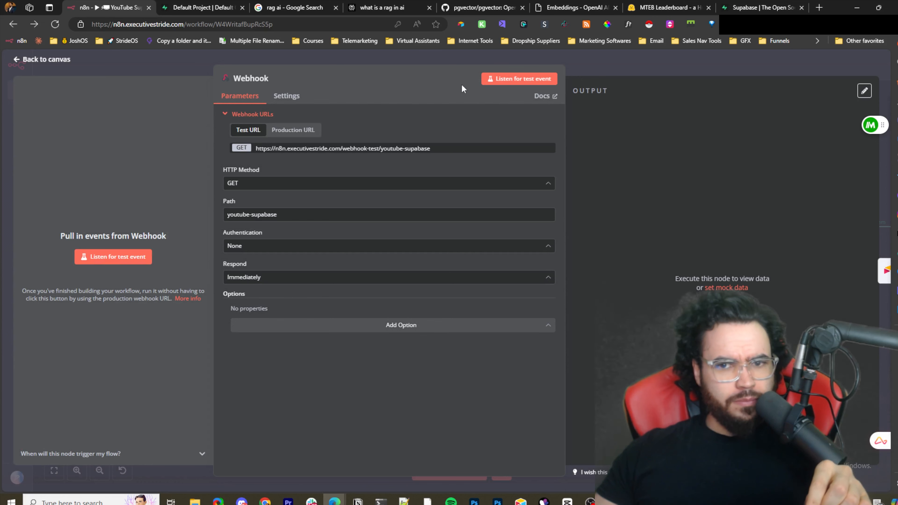
{"action": "left_click", "coordinate": [463, 60]}
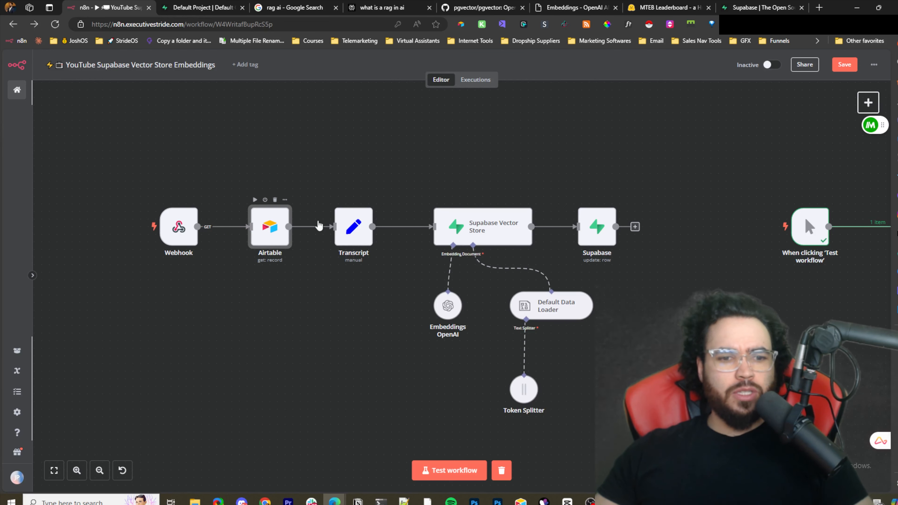
{"action": "double_click", "coordinate": [265, 217]}
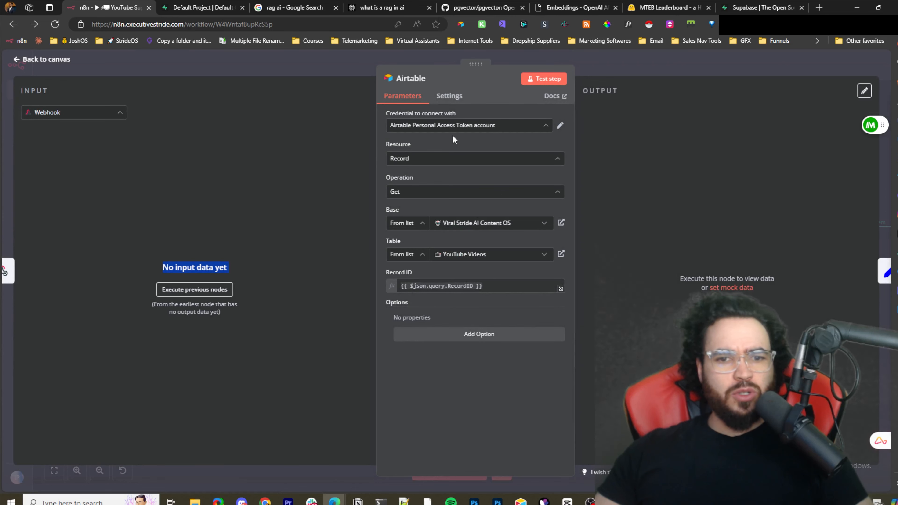
{"action": "left_click", "coordinate": [510, 59]}
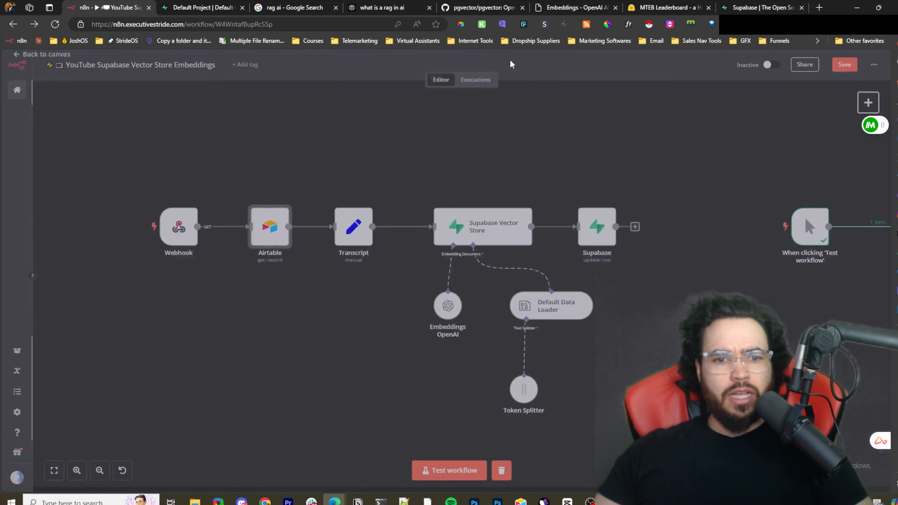
{"action": "double_click", "coordinate": [345, 235]}
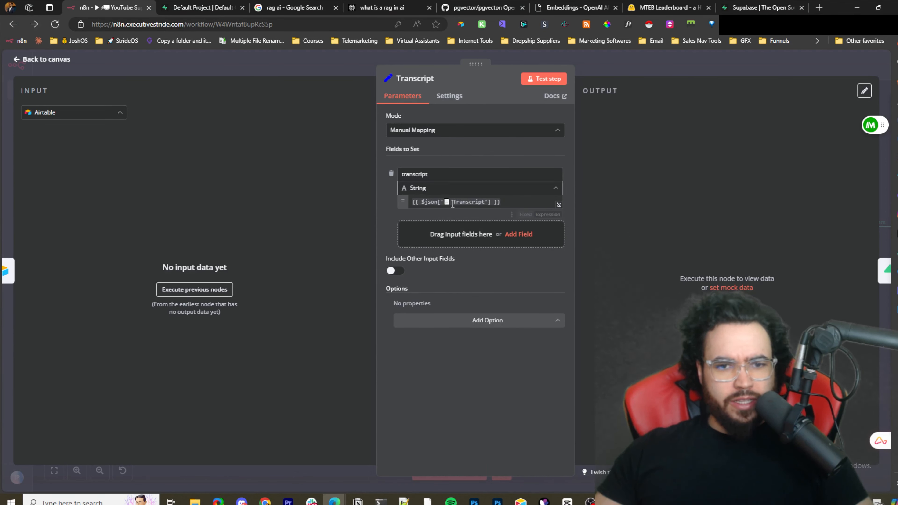
{"action": "left_click_drag", "start_coordinate": [459, 203], "coordinate": [483, 206]}
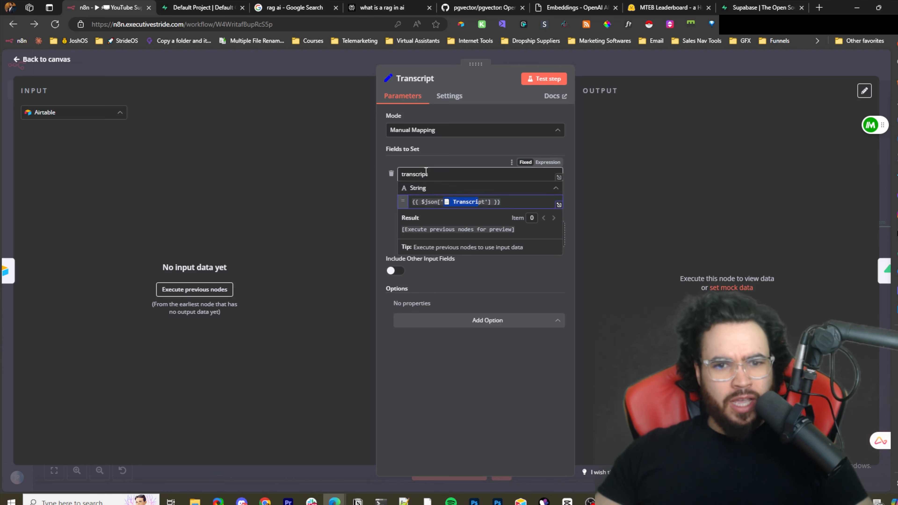
{"action": "left_click", "coordinate": [419, 59]}
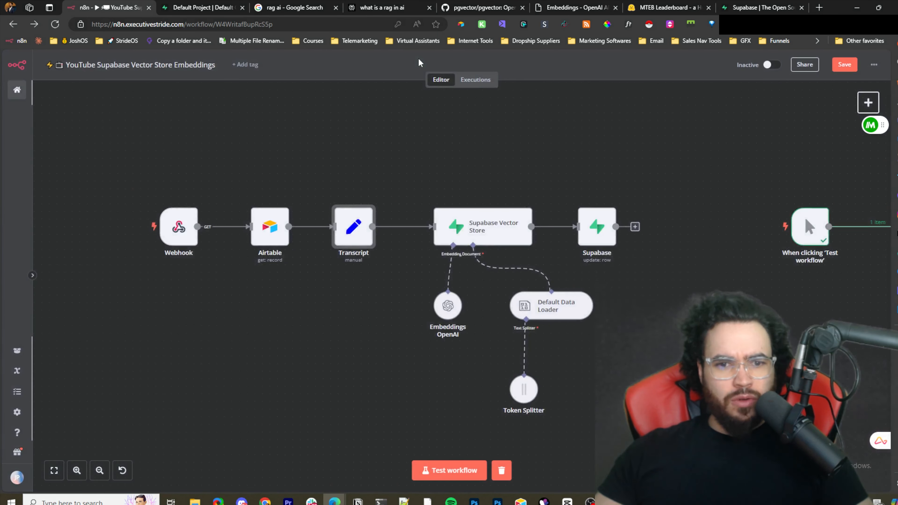
- Open the Supabase Vector Store node and review its operation mode, table and query name options
{"action": "left_click", "coordinate": [479, 228]}
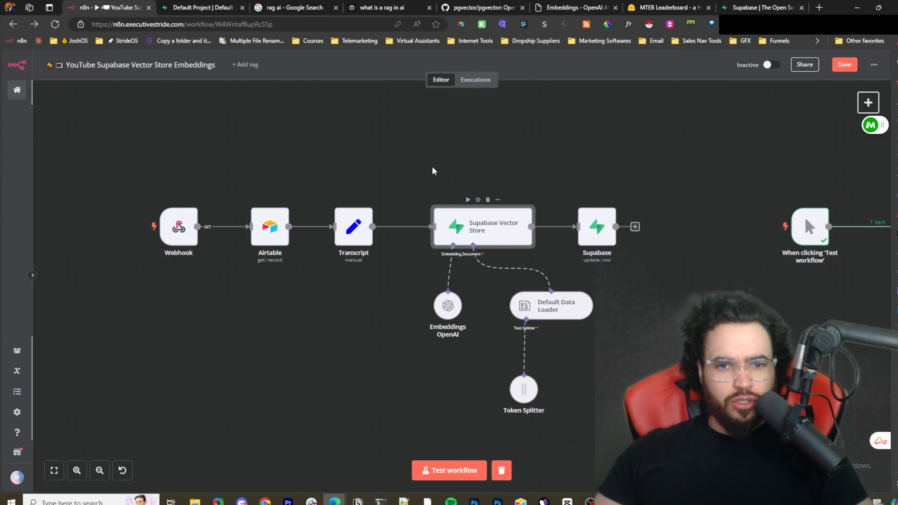
{"action": "key", "text": "Return"}
{"action": "left_click", "coordinate": [410, 159]}
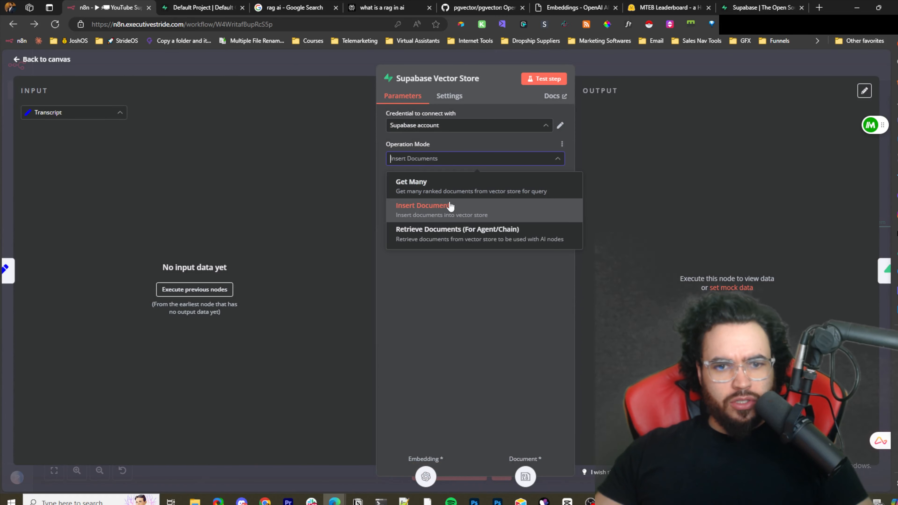
{"action": "left_click", "coordinate": [577, 211]}
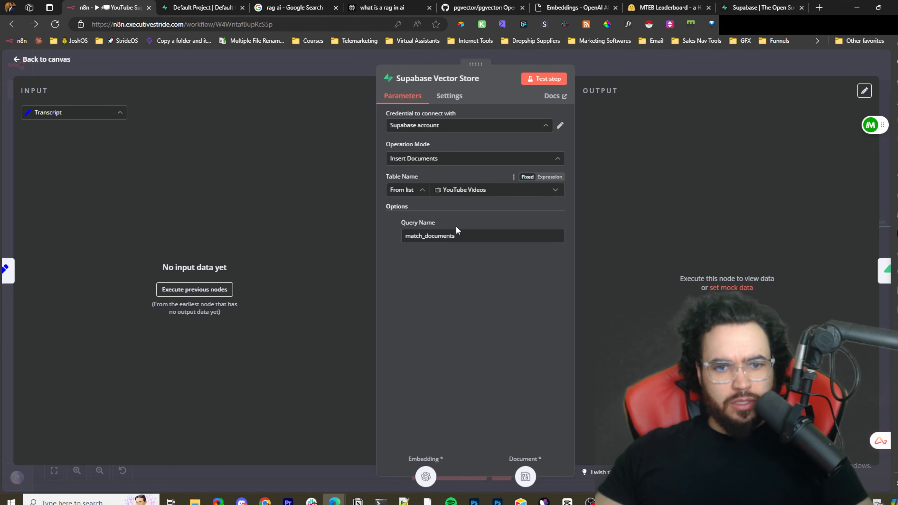
{"action": "left_click_drag", "start_coordinate": [455, 235], "coordinate": [425, 236]}
{"action": "left_click", "coordinate": [672, 248]}
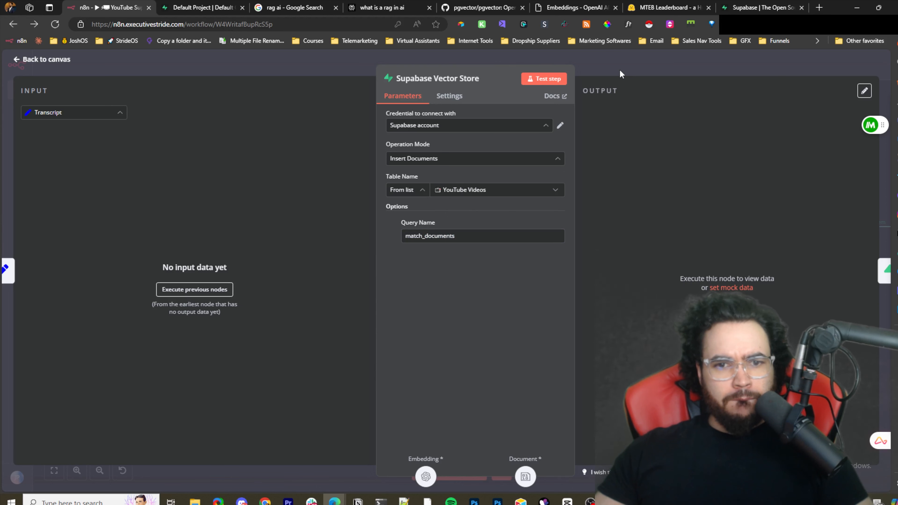
{"action": "left_click", "coordinate": [569, 62]}
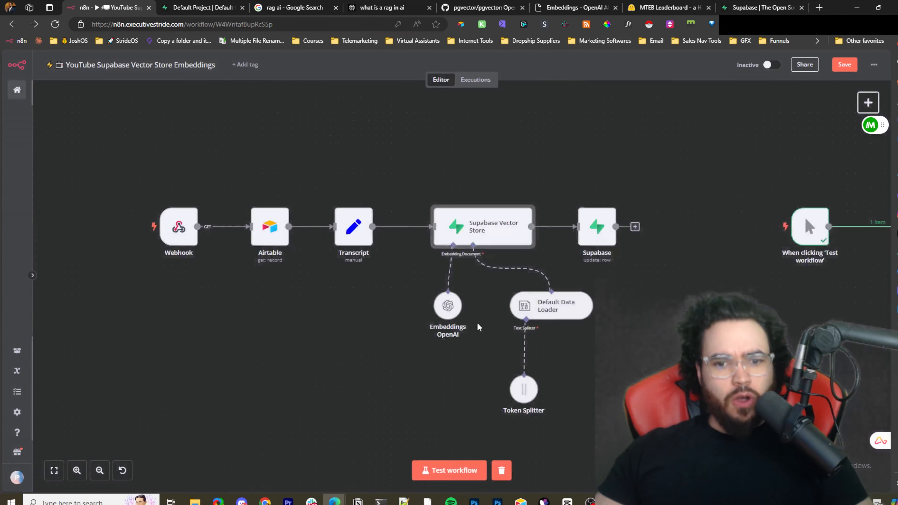
- Open the Default Data Loader node and review its data type and mode options
{"action": "double_click", "coordinate": [556, 310]}
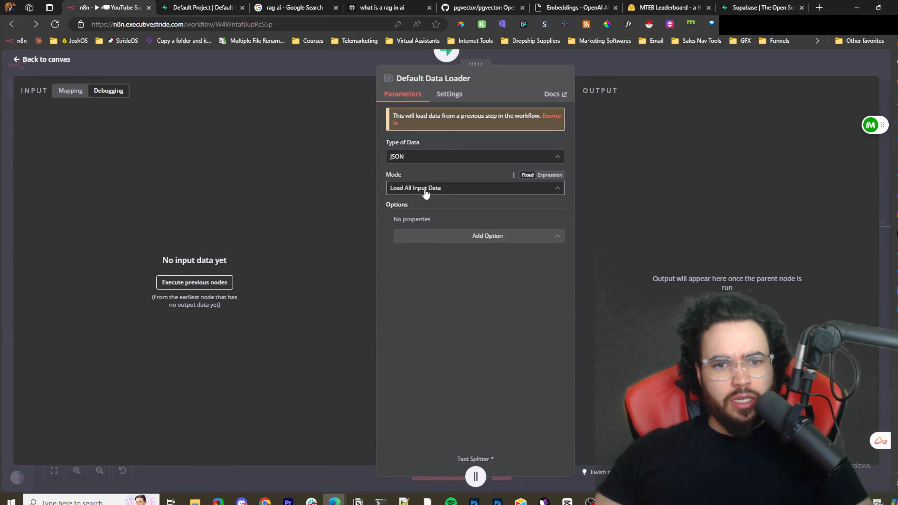
{"action": "left_click", "coordinate": [448, 191]}
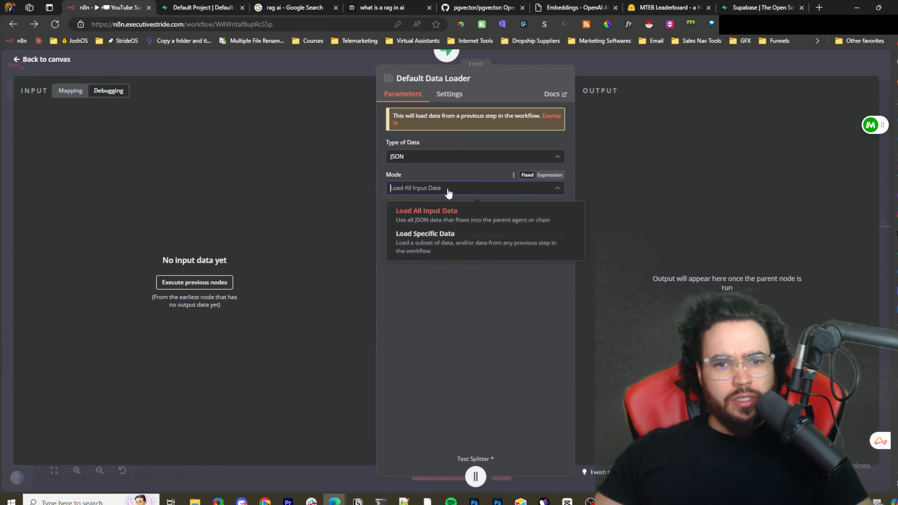
{"action": "left_click", "coordinate": [487, 156]}
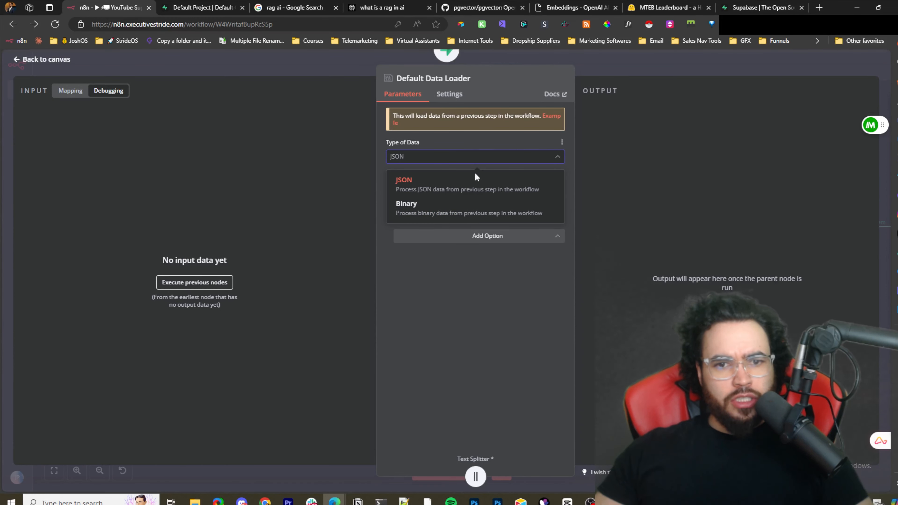
{"action": "left_click", "coordinate": [638, 156]}
{"action": "left_click", "coordinate": [612, 64]}
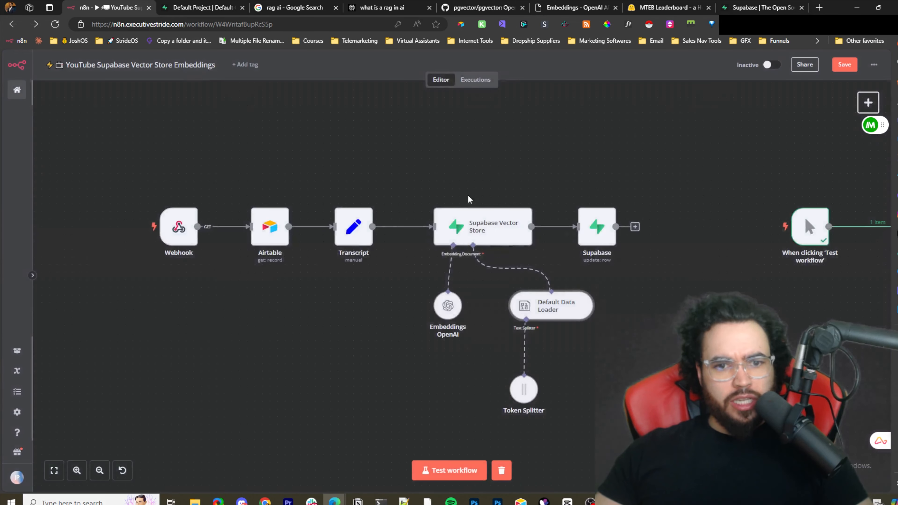
- Reopen the Transcript node to review its transcript field expression
{"action": "left_click", "coordinate": [354, 228]}
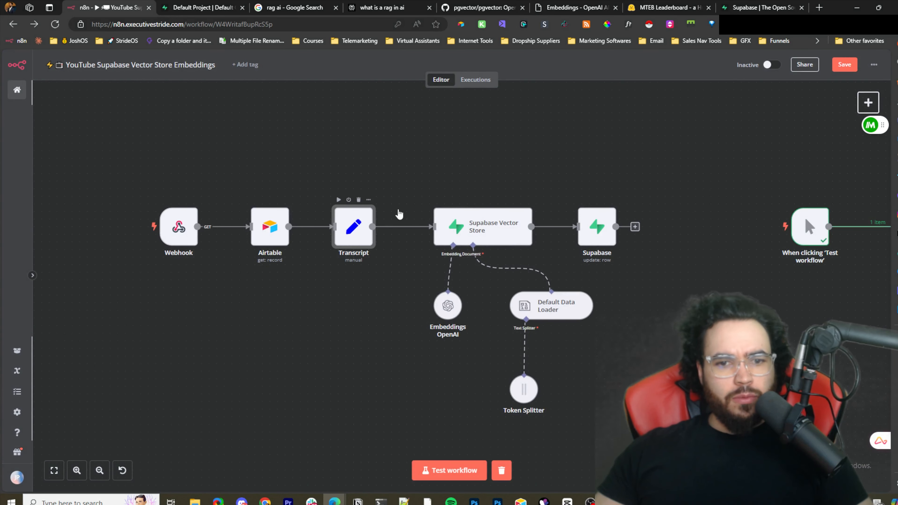
{"action": "double_click", "coordinate": [370, 232]}
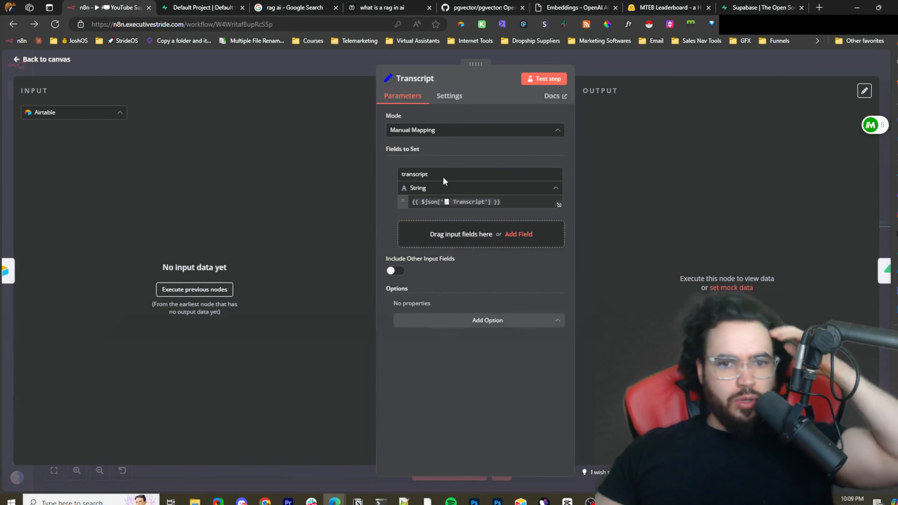
{"action": "left_click", "coordinate": [445, 202]}
{"action": "left_click", "coordinate": [605, 75]}
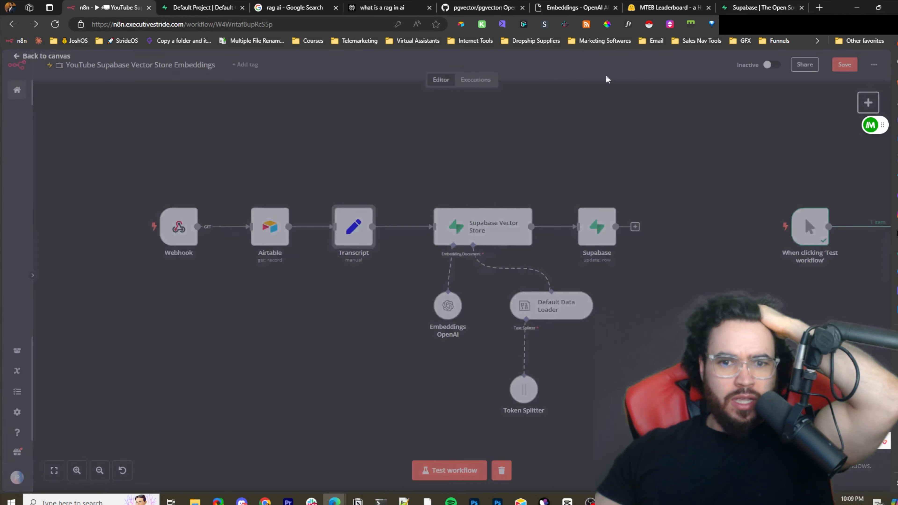
{"action": "mouse_move", "coordinate": [492, 230]}
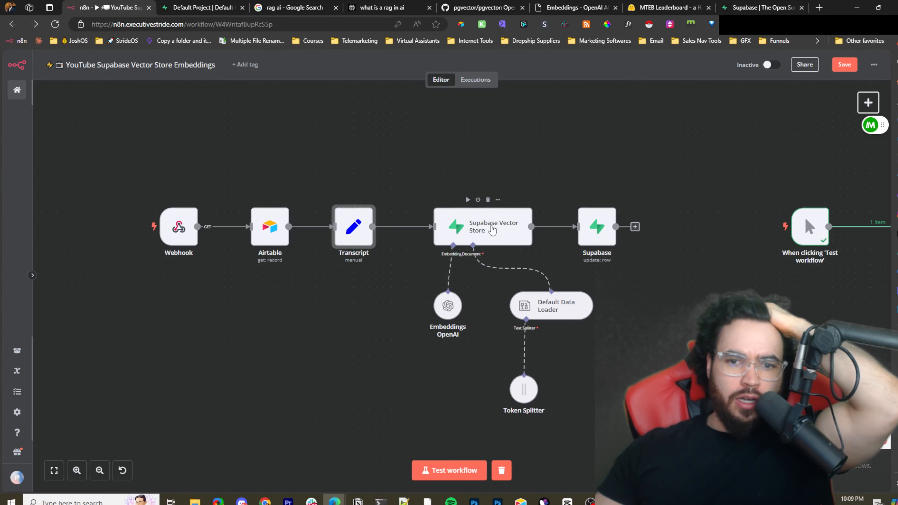
- Add a new Supabase Vector Store node and set its operation mode to Insert Documents
{"action": "left_click", "coordinate": [529, 170]}
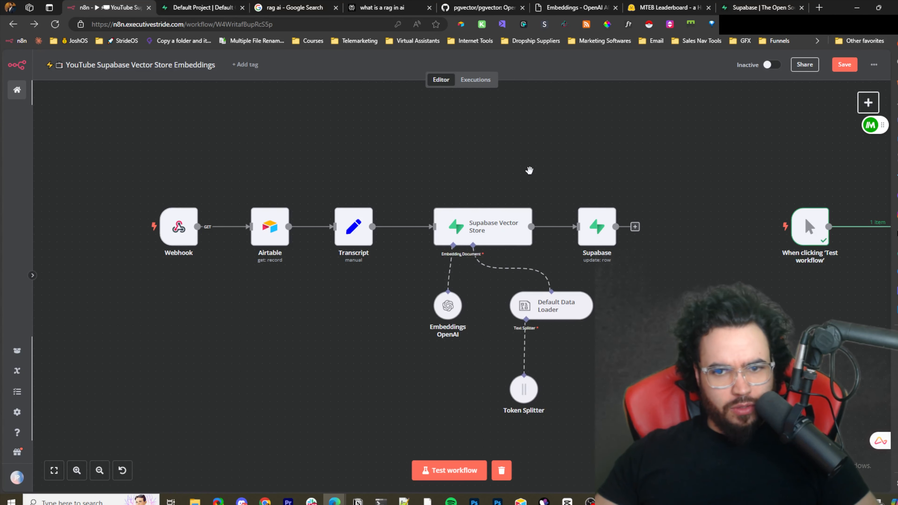
{"action": "left_click_drag", "start_coordinate": [529, 170], "coordinate": [391, 223]}
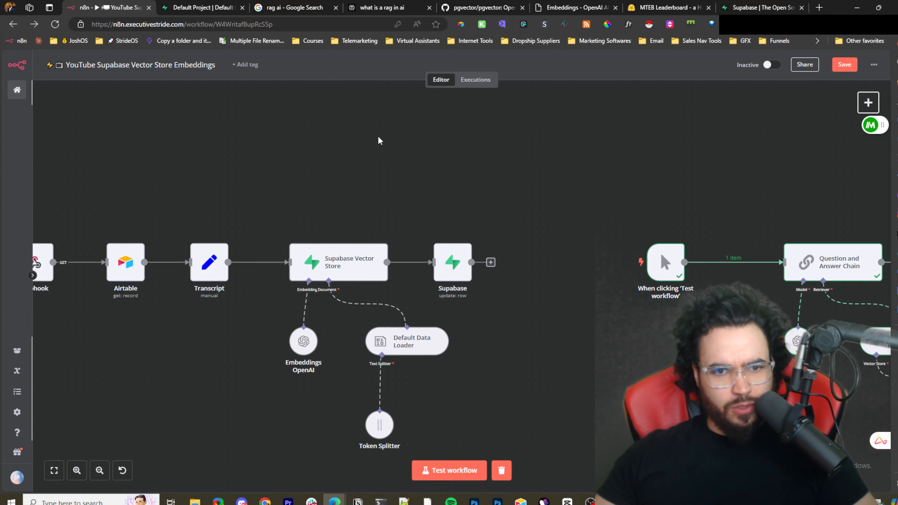
{"action": "left_click", "coordinate": [867, 102]}
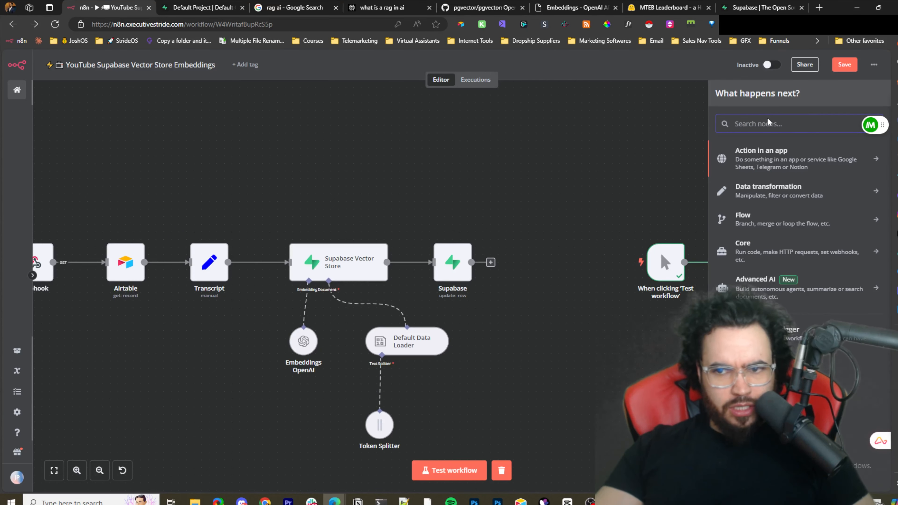
{"action": "type", "text": "sup"}
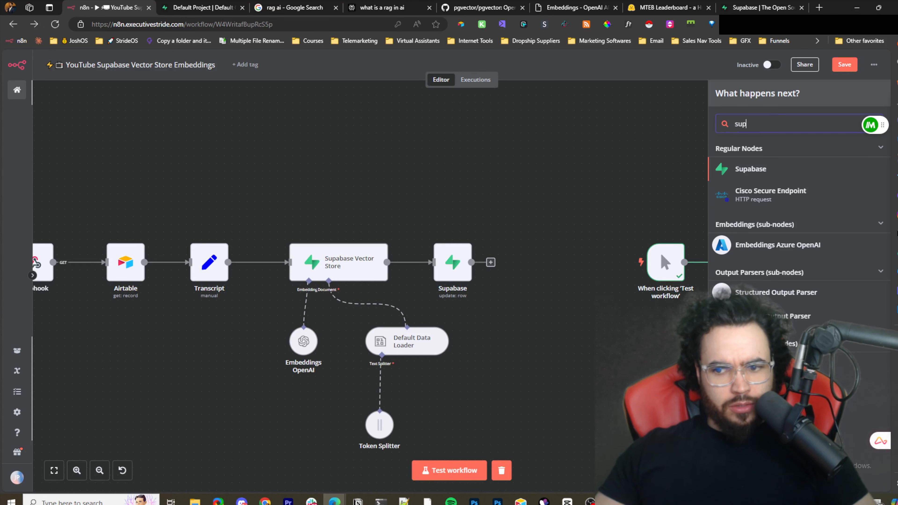
{"action": "left_click", "coordinate": [771, 364]}
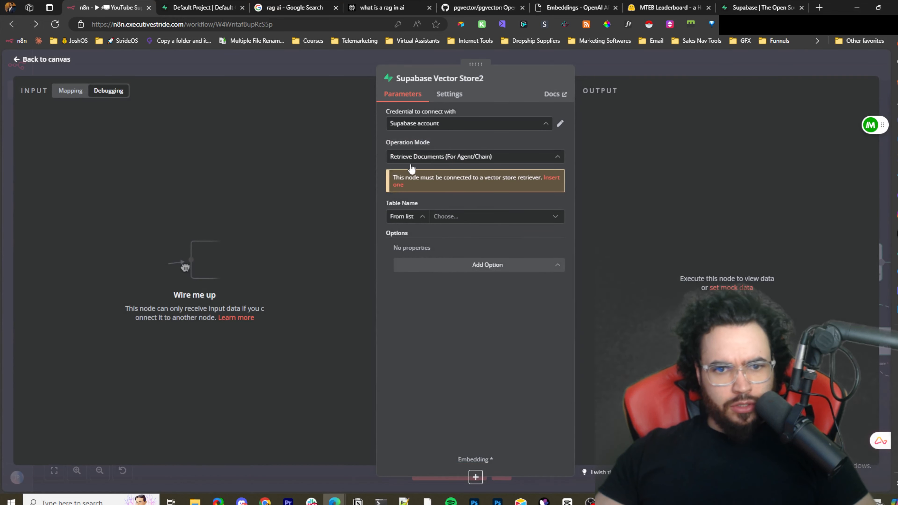
{"action": "left_click", "coordinate": [410, 158]}
{"action": "left_click", "coordinate": [410, 209]}
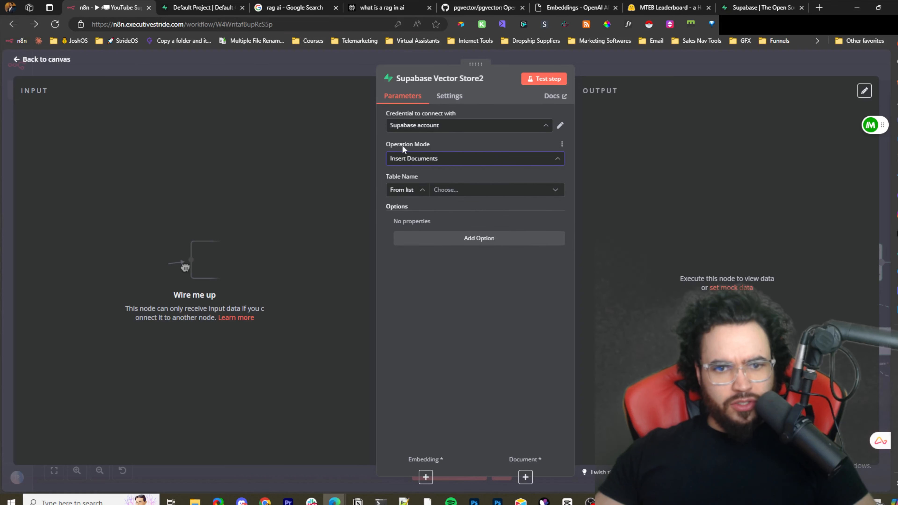
- Close the node panel and reposition the new Supabase Vector Store2 node above the existing workflow
{"action": "left_click", "coordinate": [613, 67]}
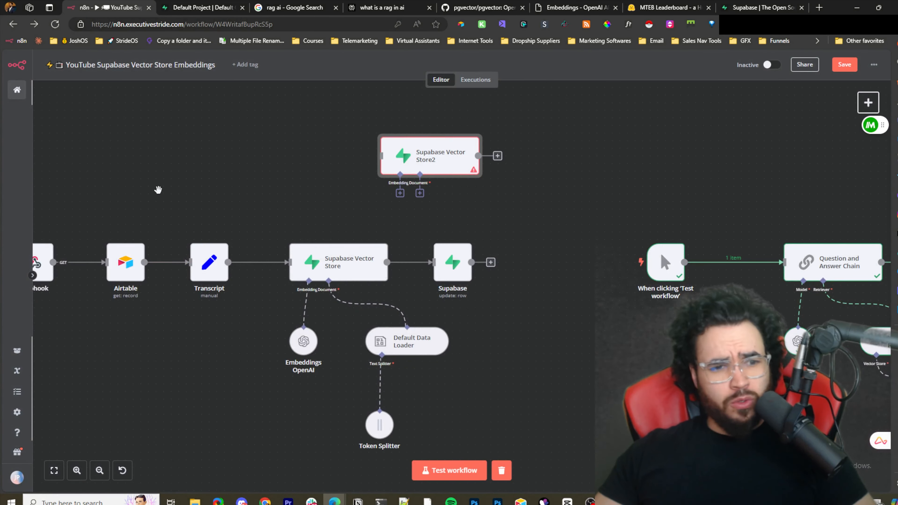
{"action": "left_click_drag", "start_coordinate": [158, 189], "coordinate": [319, 186]}
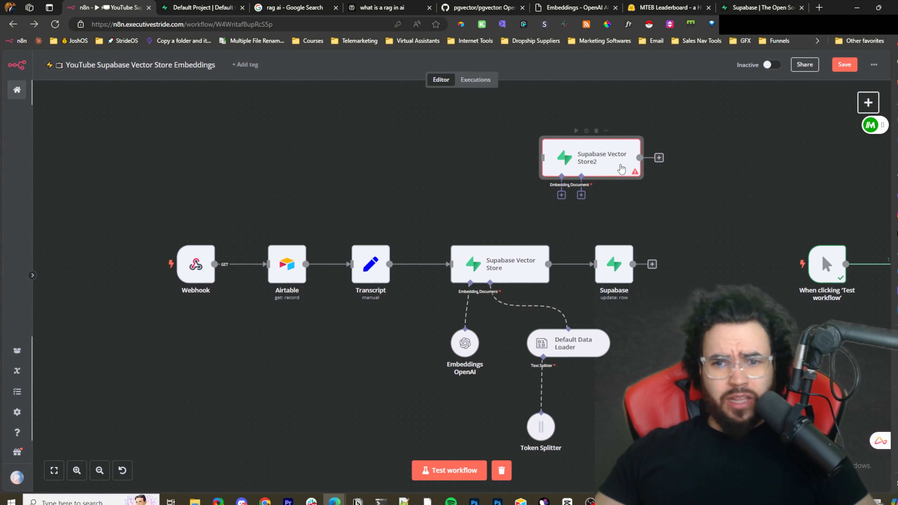
{"action": "left_click_drag", "start_coordinate": [620, 169], "coordinate": [531, 166]}
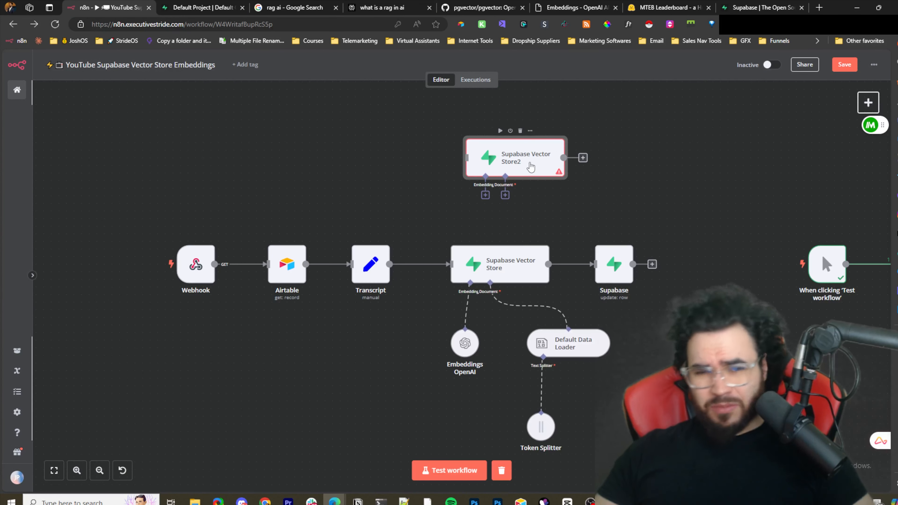
{"action": "mouse_move", "coordinate": [523, 171]}
{"action": "left_mouse_down"}
{"action": "mouse_move", "coordinate": [587, 170]}
{"action": "mouse_move", "coordinate": [515, 170]}
{"action": "left_mouse_up"}
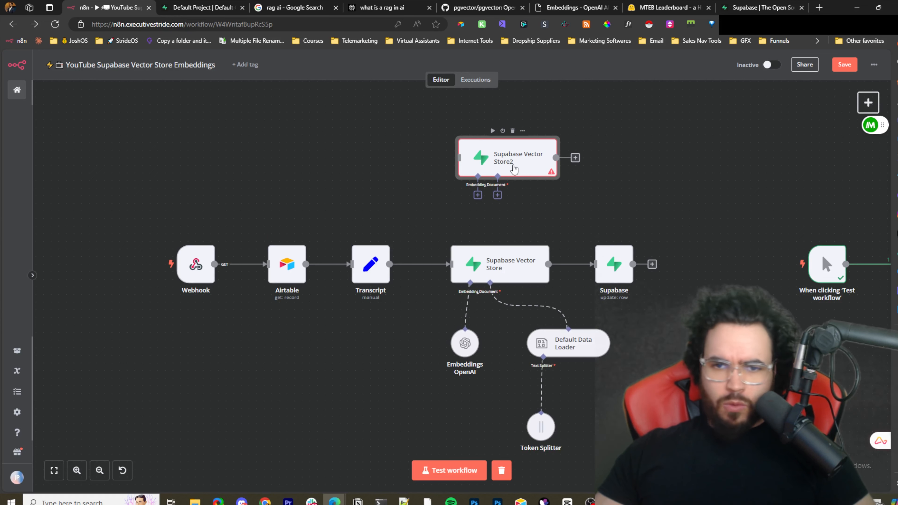
{"action": "left_click_drag", "start_coordinate": [513, 169], "coordinate": [661, 221]}
{"action": "left_click_drag", "start_coordinate": [702, 272], "coordinate": [600, 345]}
{"action": "left_click_drag", "start_coordinate": [536, 285], "coordinate": [426, 228]}
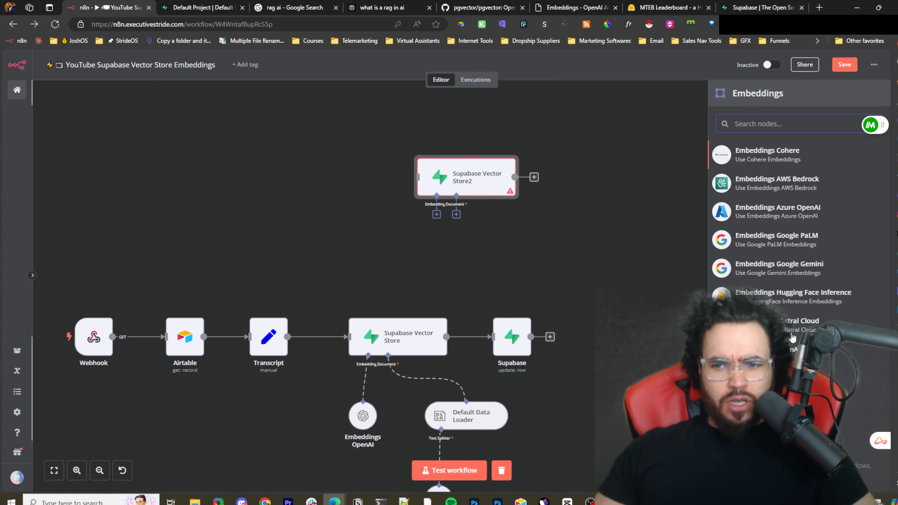
- Attach an Embeddings OpenAI sub-node to the new vector store and set its model to text-embedding-3-small
{"action": "left_click_drag", "start_coordinate": [515, 250], "coordinate": [456, 226]}
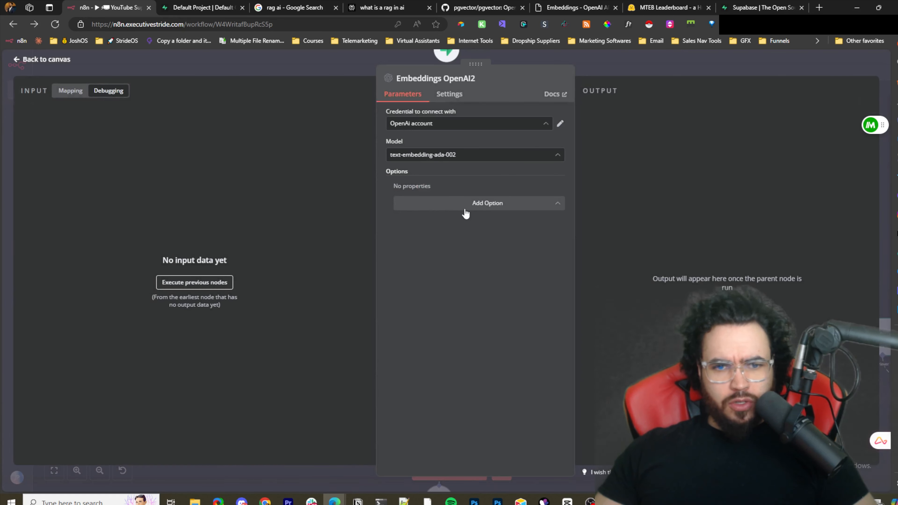
{"action": "left_click", "coordinate": [431, 159]}
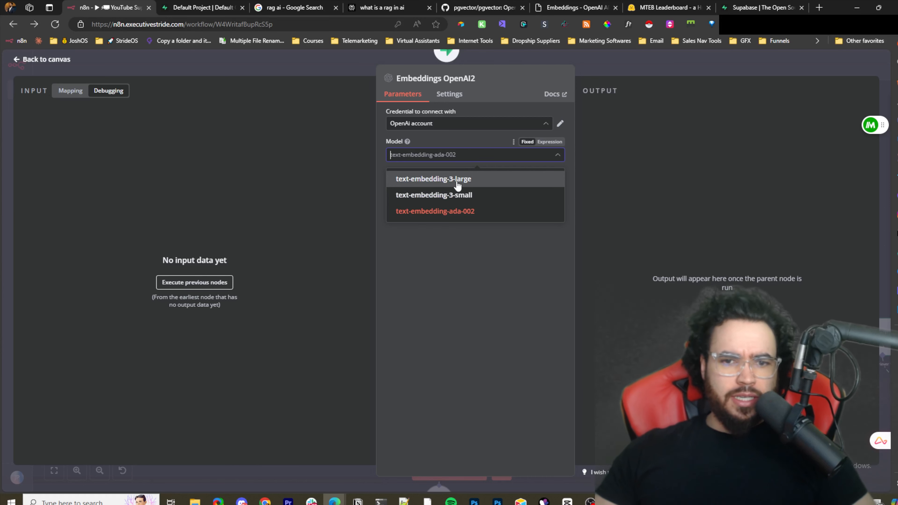
{"action": "left_click", "coordinate": [460, 200]}
{"action": "left_click", "coordinate": [442, 160]}
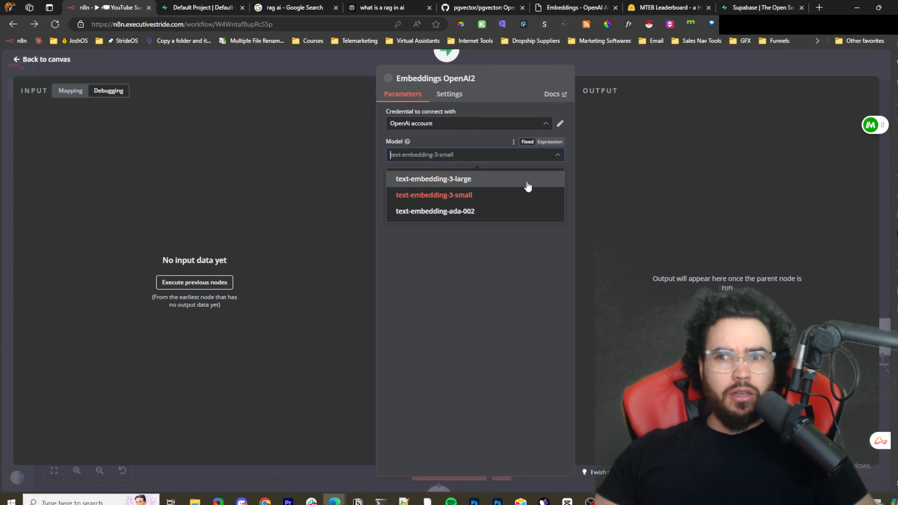
- Switch to the OpenAI embeddings documentation tab and scroll through its sections
{"action": "left_click", "coordinate": [594, 6]}
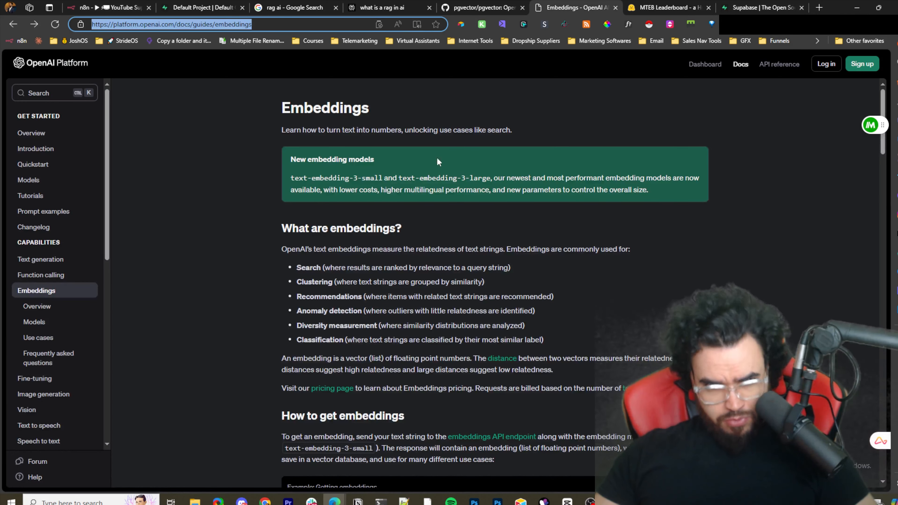
{"action": "scroll", "coordinate": [439, 166], "scroll_direction": "down", "scroll_amount": 15}
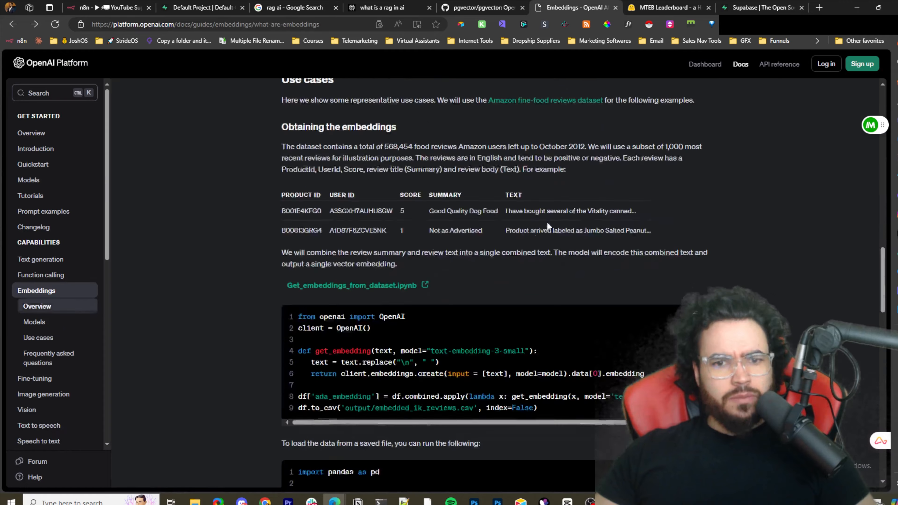
{"action": "scroll", "coordinate": [499, 217], "scroll_direction": "down", "scroll_amount": 20}
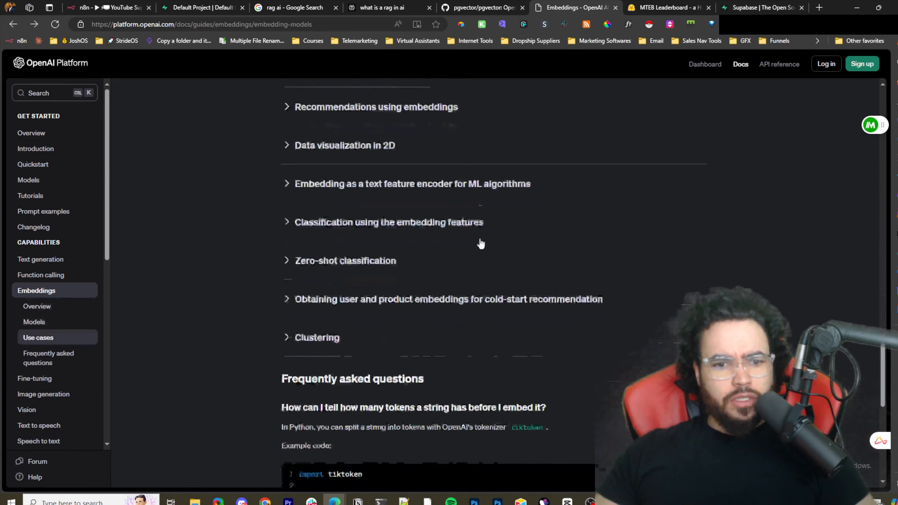
{"action": "scroll", "coordinate": [480, 240], "scroll_direction": "down", "scroll_amount": 5}
{"action": "scroll", "coordinate": [336, 133], "scroll_direction": "up", "scroll_amount": 1}
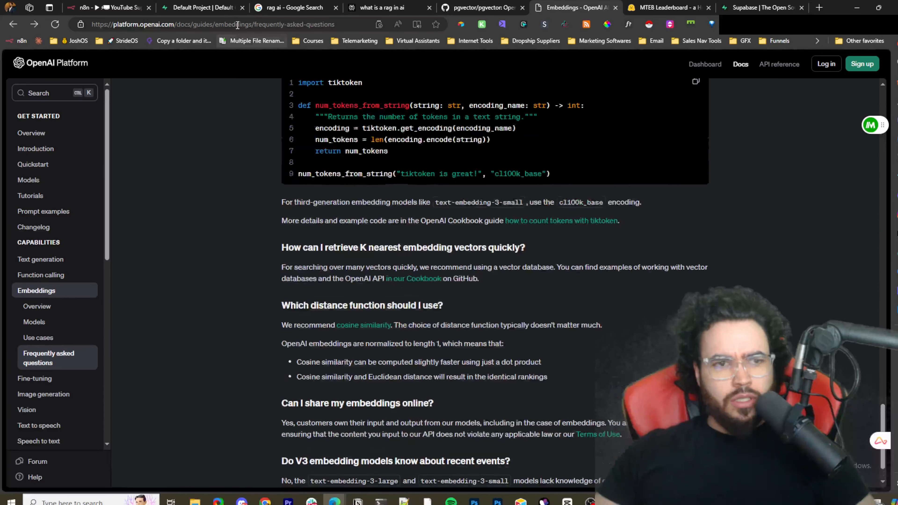
- Search the web for open ai embedding pricing and open the results tab
{"action": "left_click", "coordinate": [238, 24]}
{"action": "type", "text": "open"}
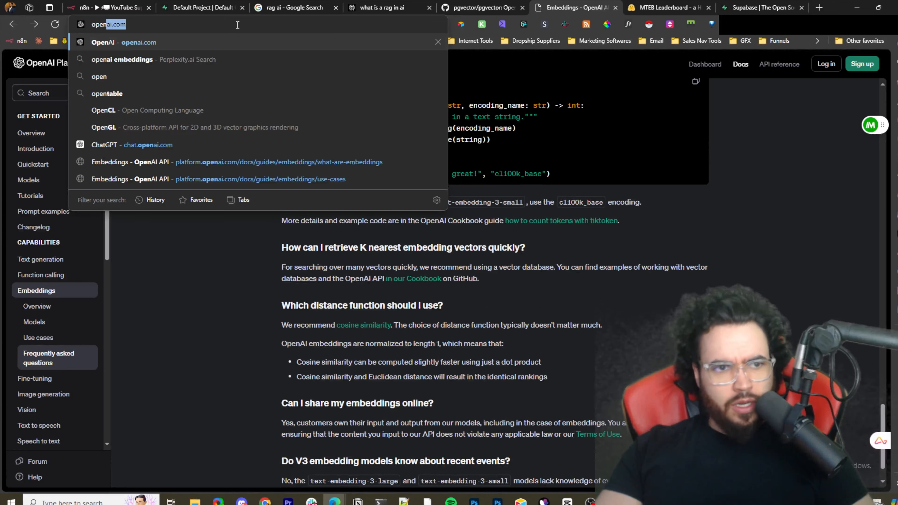
{"action": "type", "text": " ai embed"}
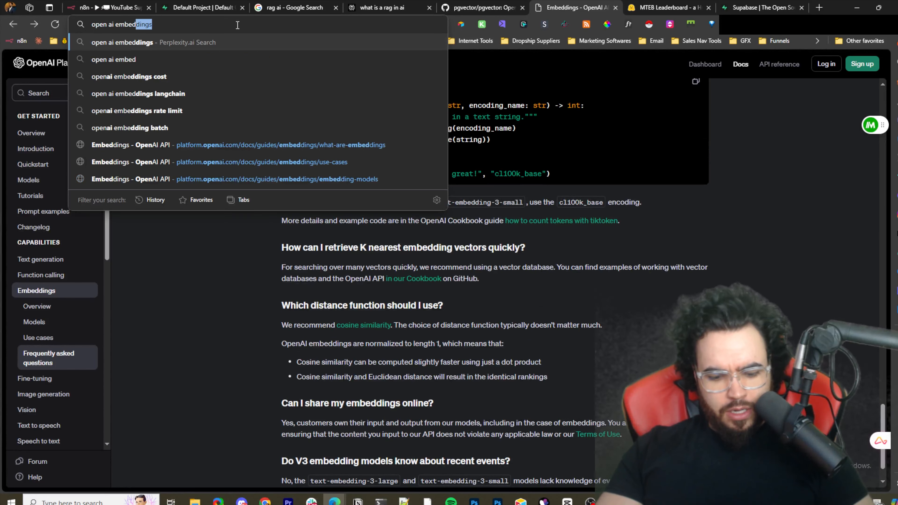
{"action": "type", "text": "ding pricing&copilot=false&s=d"}
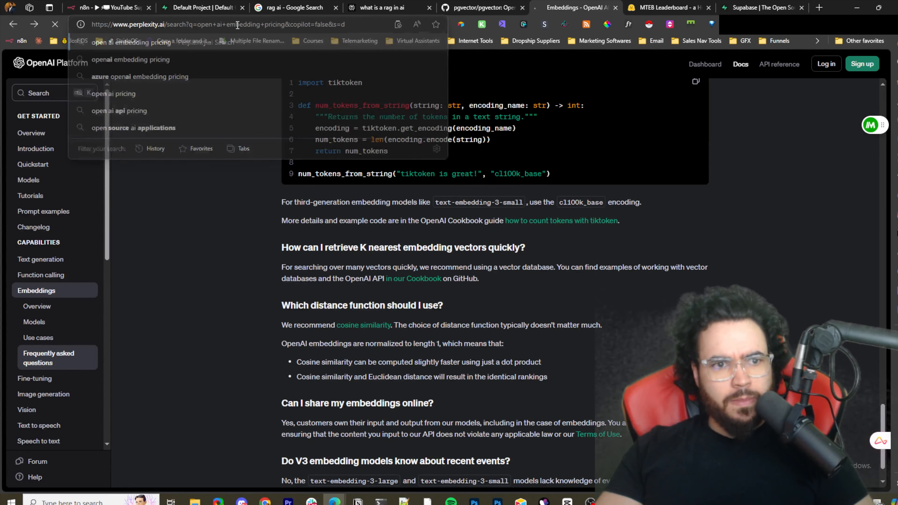
{"action": "key", "text": "Return"}
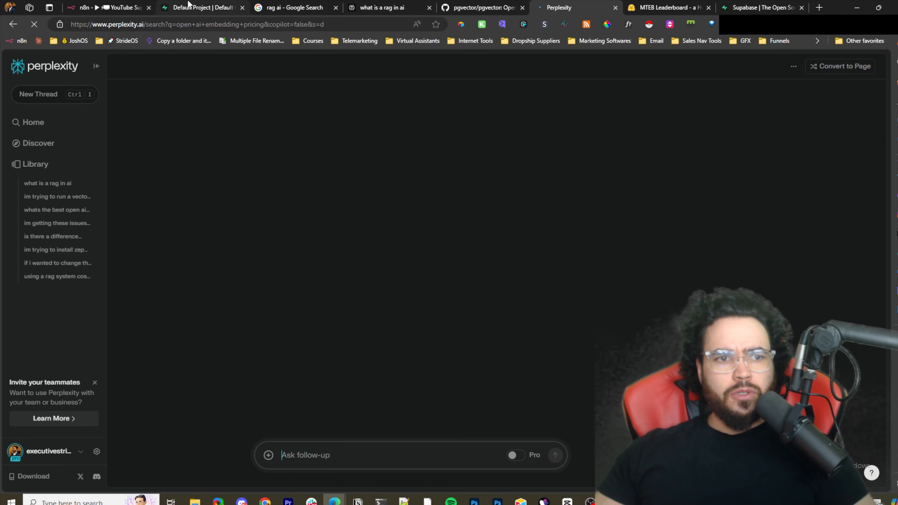
{"action": "left_click", "coordinate": [188, 4]}
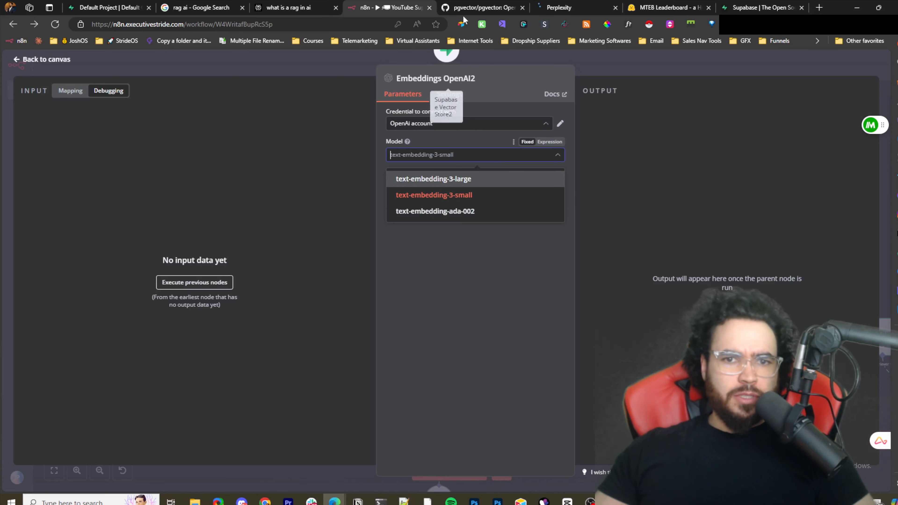
{"action": "left_click", "coordinate": [478, 10]}
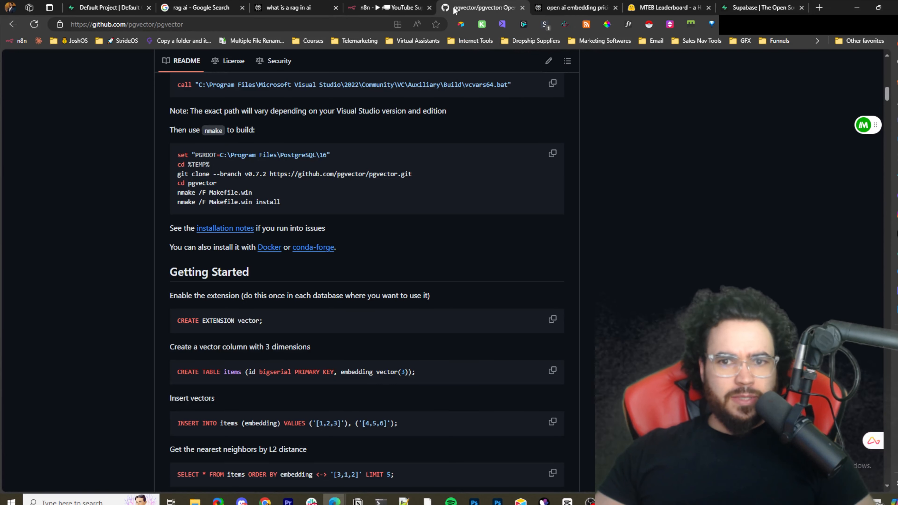
{"action": "left_click", "coordinate": [575, 8]}
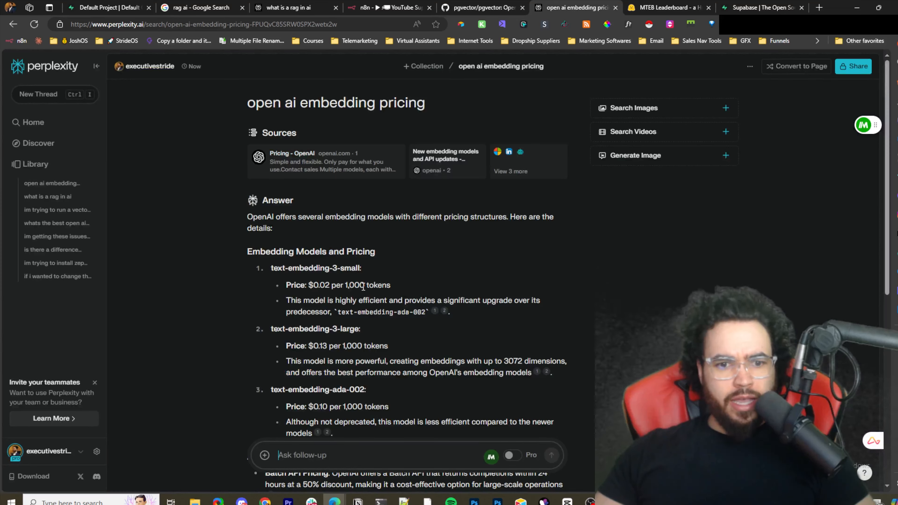
- Review the per-1,000-token prices listed for each OpenAI embedding model in the answer
{"action": "scroll", "coordinate": [363, 286], "scroll_direction": "down", "scroll_amount": 3}
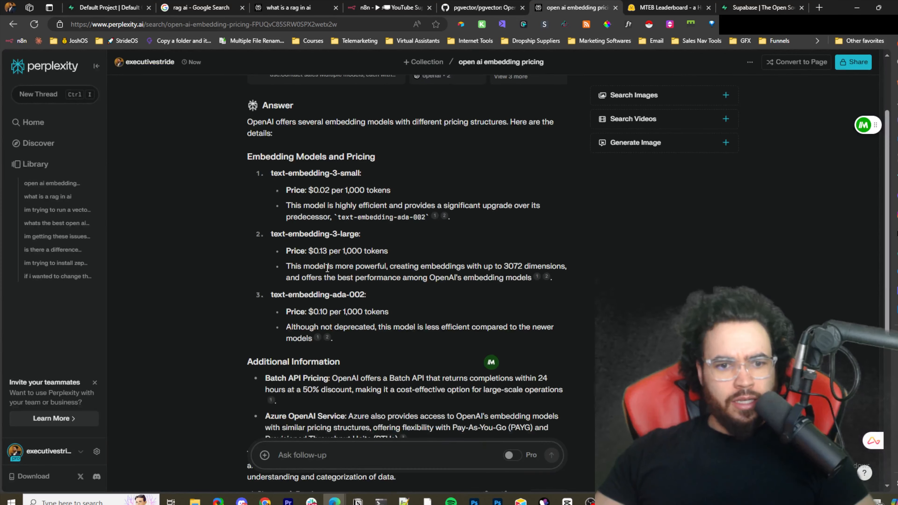
{"action": "double_click", "coordinate": [329, 251]}
{"action": "left_click", "coordinate": [325, 254]}
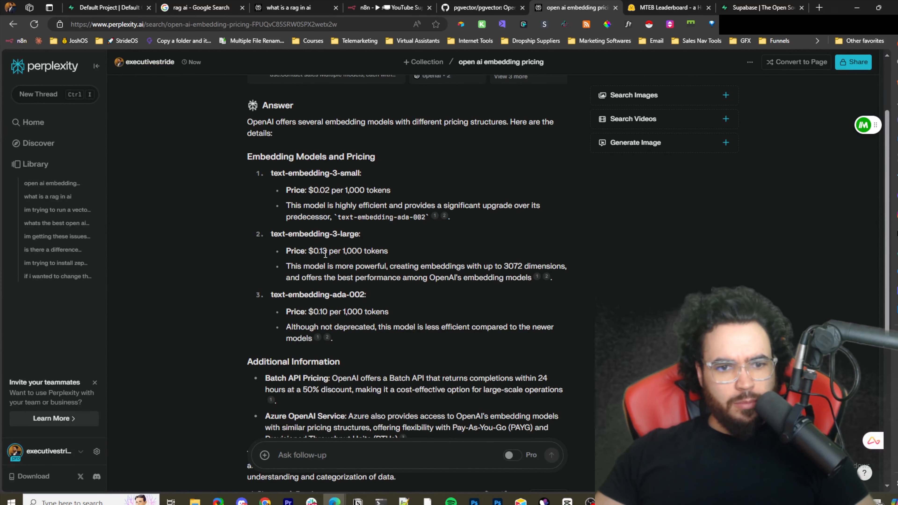
{"action": "left_click_drag", "start_coordinate": [334, 253], "coordinate": [372, 252]}
{"action": "left_click", "coordinate": [317, 191]}
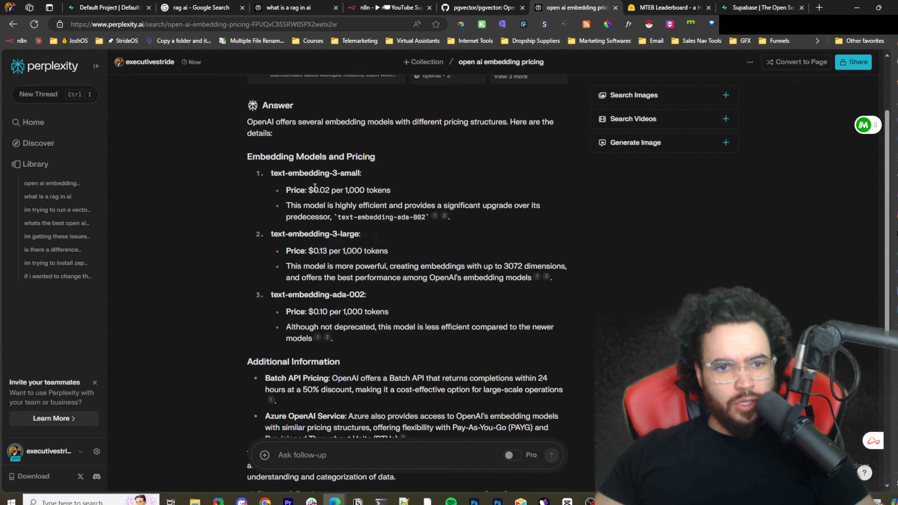
{"action": "left_click_drag", "start_coordinate": [313, 189], "coordinate": [341, 190]}
{"action": "left_click", "coordinate": [423, 197]}
{"action": "left_click_drag", "start_coordinate": [296, 206], "coordinate": [514, 210]}
{"action": "left_click", "coordinate": [503, 225]}
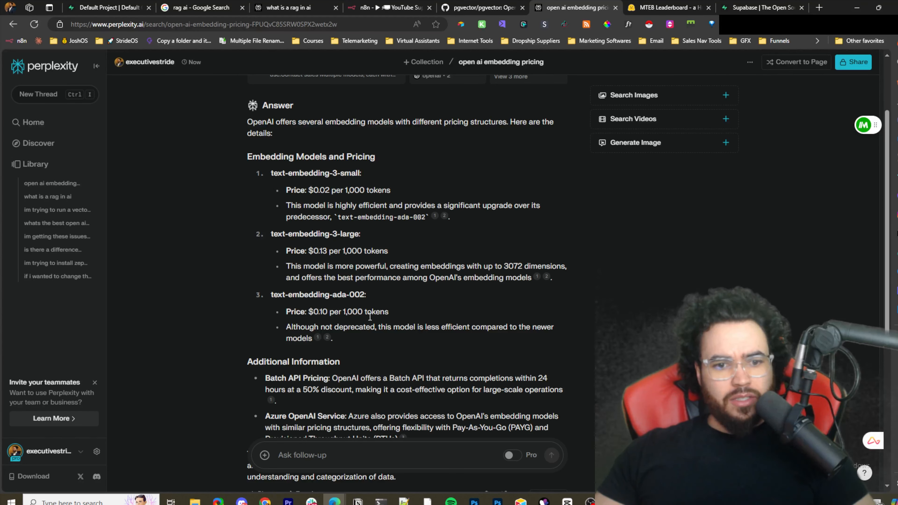
{"action": "left_click_drag", "start_coordinate": [369, 316], "coordinate": [320, 314]}
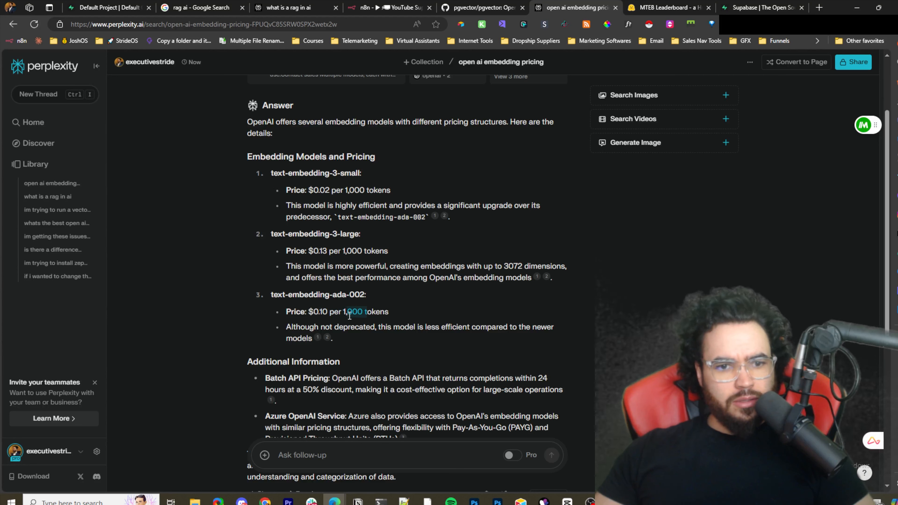
{"action": "left_click_drag", "start_coordinate": [299, 311], "coordinate": [299, 312]}
{"action": "left_click", "coordinate": [407, 251]}
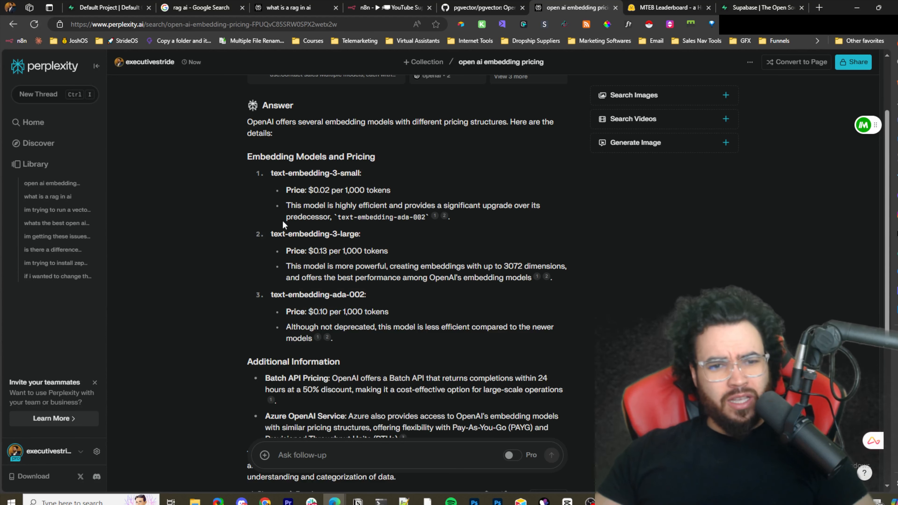
{"action": "left_click_drag", "start_coordinate": [294, 191], "coordinate": [320, 173]}
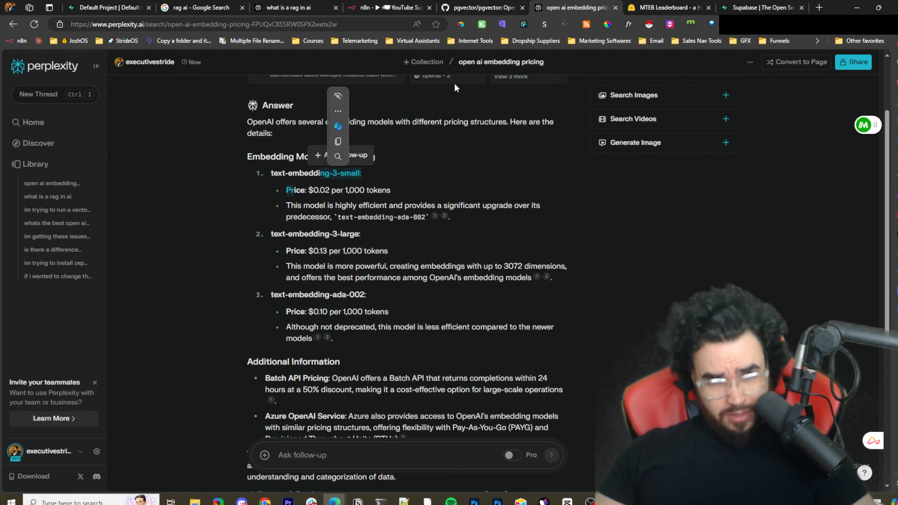
- Return to the workflow and remove the Embeddings OpenAI2 sub-node from the new vector store
{"action": "left_click", "coordinate": [385, 8]}
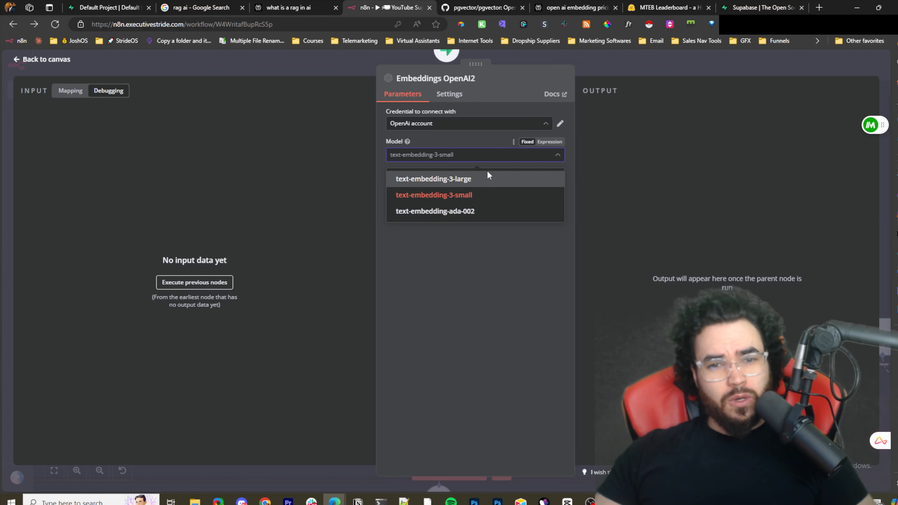
{"action": "left_click", "coordinate": [604, 56]}
{"action": "left_click", "coordinate": [604, 56]}
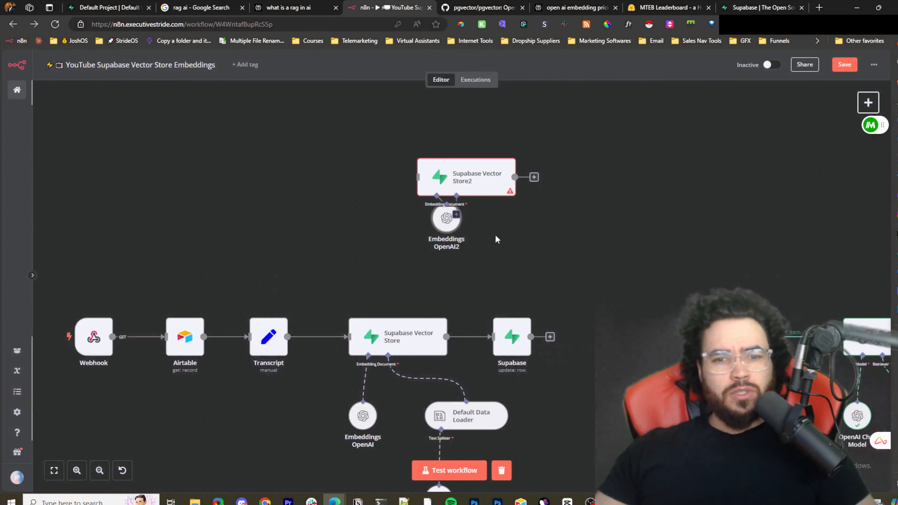
{"action": "left_click_drag", "start_coordinate": [446, 232], "coordinate": [403, 260]}
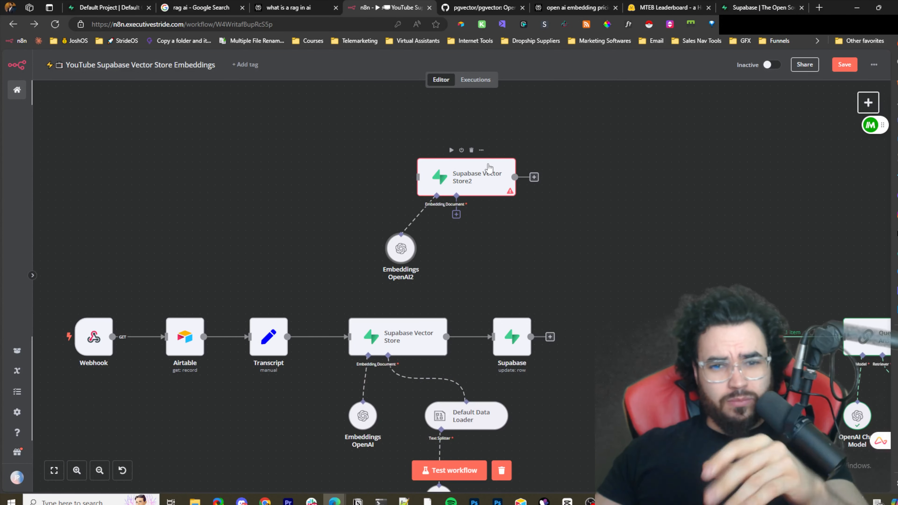
{"action": "left_click_drag", "start_coordinate": [488, 167], "coordinate": [484, 156]}
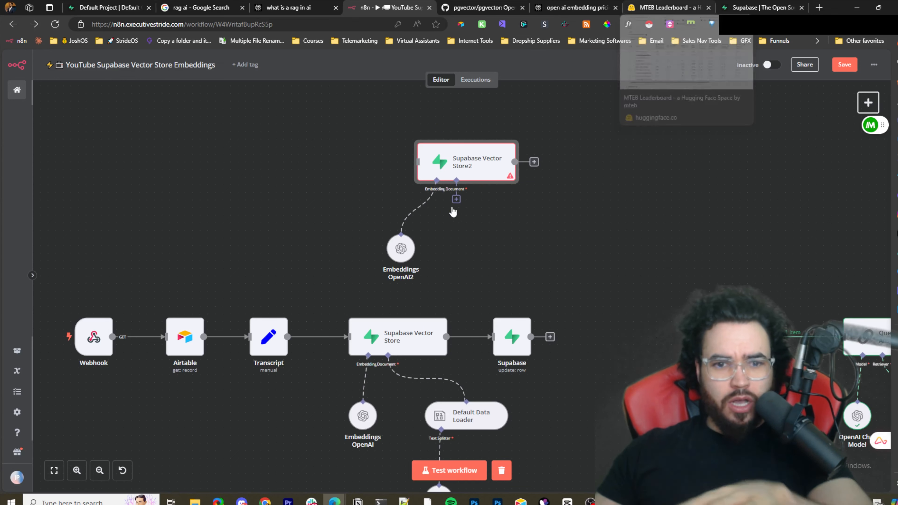
{"action": "left_click", "coordinate": [419, 208]}
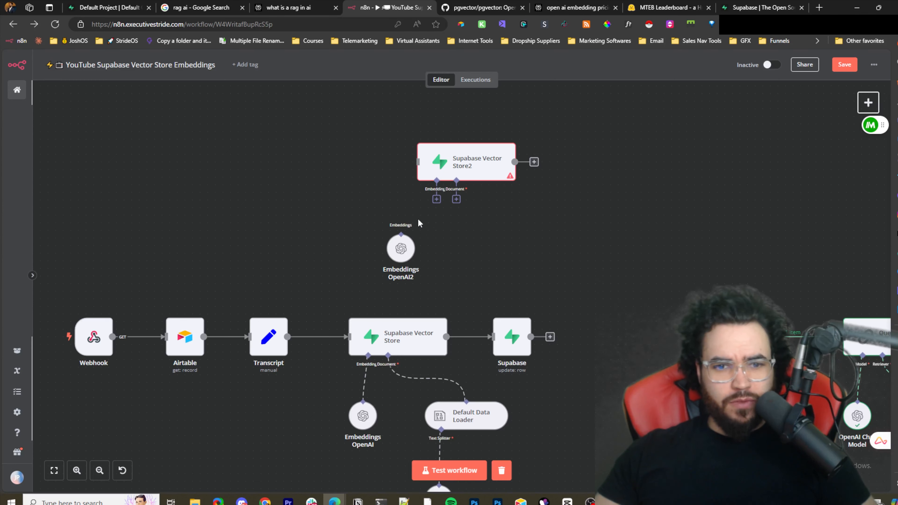
{"action": "left_click", "coordinate": [401, 226]}
{"action": "left_click_drag", "start_coordinate": [458, 170], "coordinate": [417, 200]}
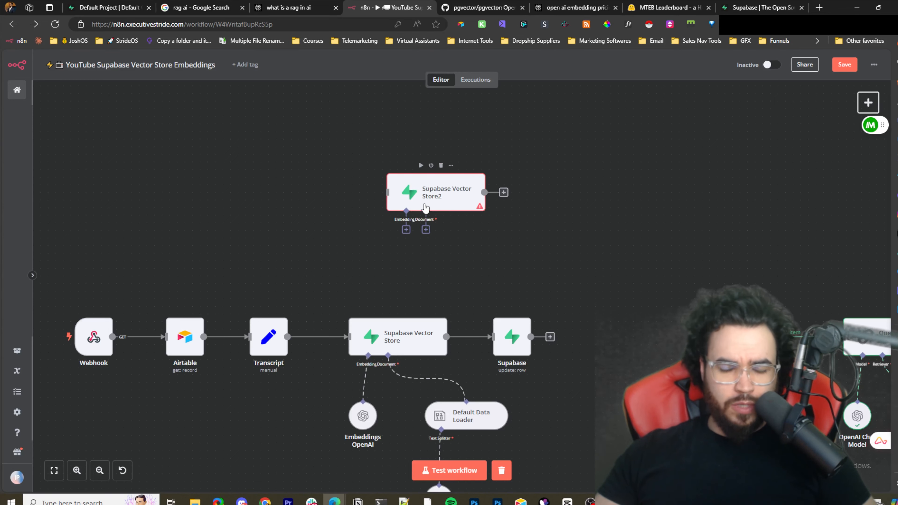
- Attach an Embeddings Hugging Face Inference sub-node to Supabase Vector Store2 and select part of its model name
{"action": "left_click", "coordinate": [398, 231]}
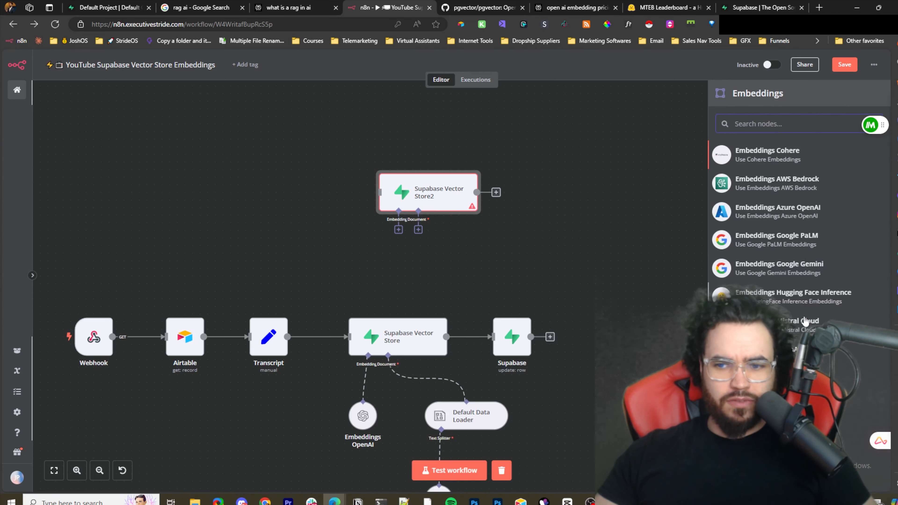
{"action": "left_click", "coordinate": [791, 295]}
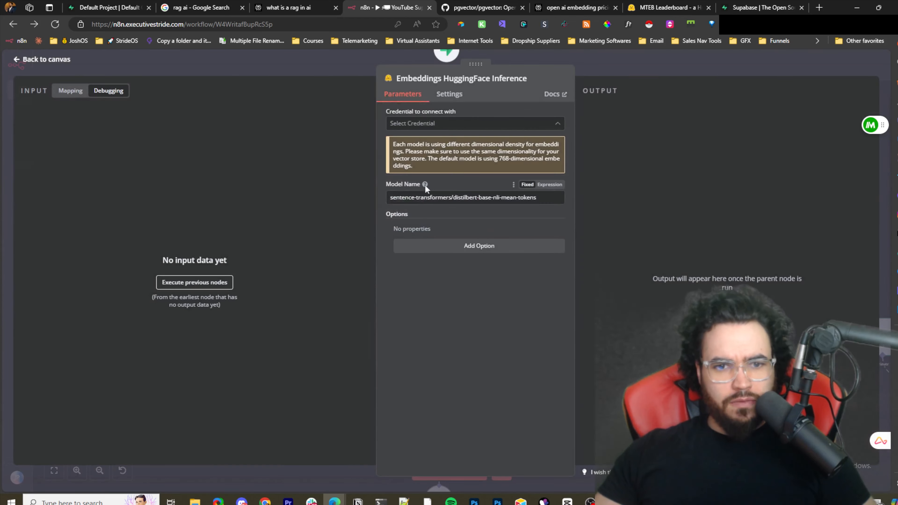
{"action": "left_click", "coordinate": [426, 197]}
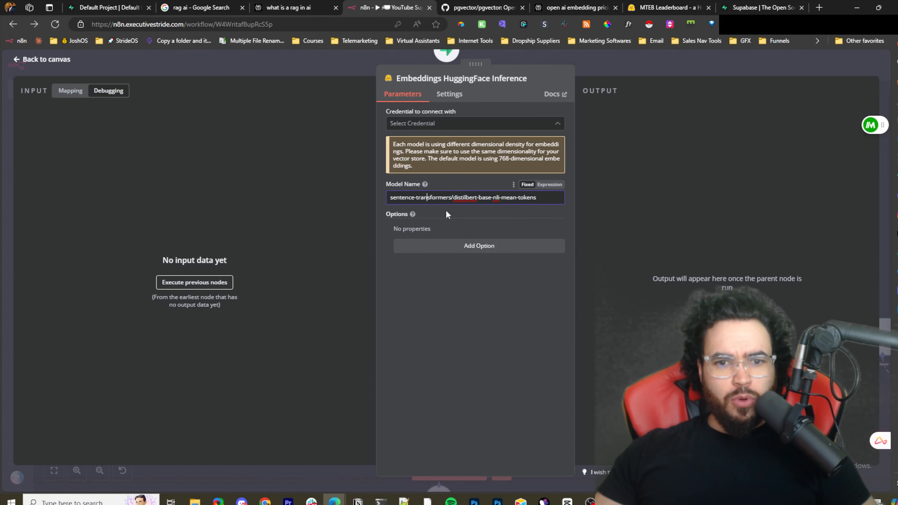
{"action": "left_click_drag", "start_coordinate": [397, 197], "coordinate": [426, 200]}
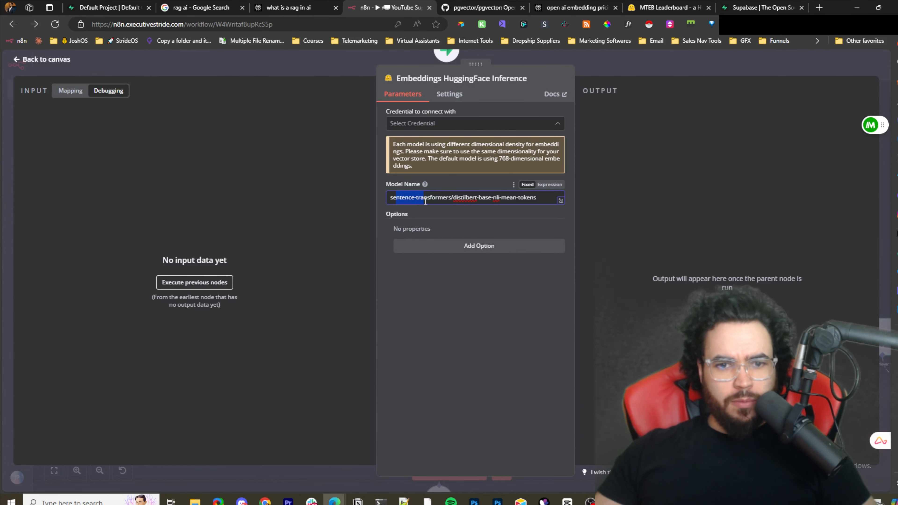
- Open a model from the MTEB Leaderboard, select its name, and glance at the OpenAI embedding pricing answer
{"action": "left_click", "coordinate": [671, 7]}
{"action": "left_click", "coordinate": [195, 263]}
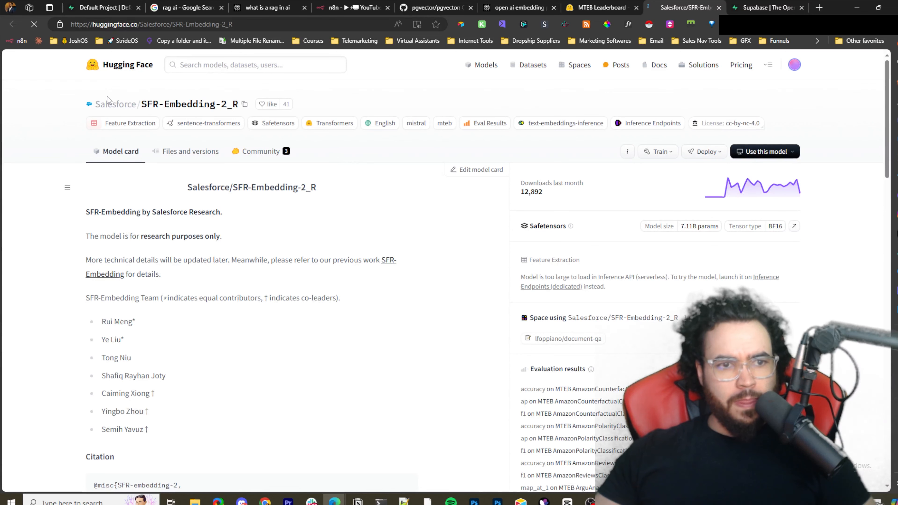
{"action": "left_click_drag", "start_coordinate": [186, 104], "coordinate": [94, 104]}
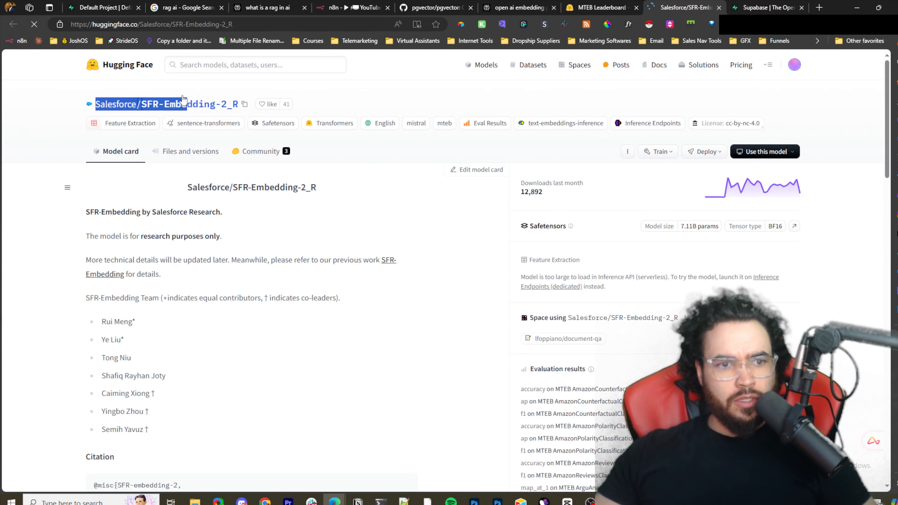
{"action": "left_click", "coordinate": [345, 92]}
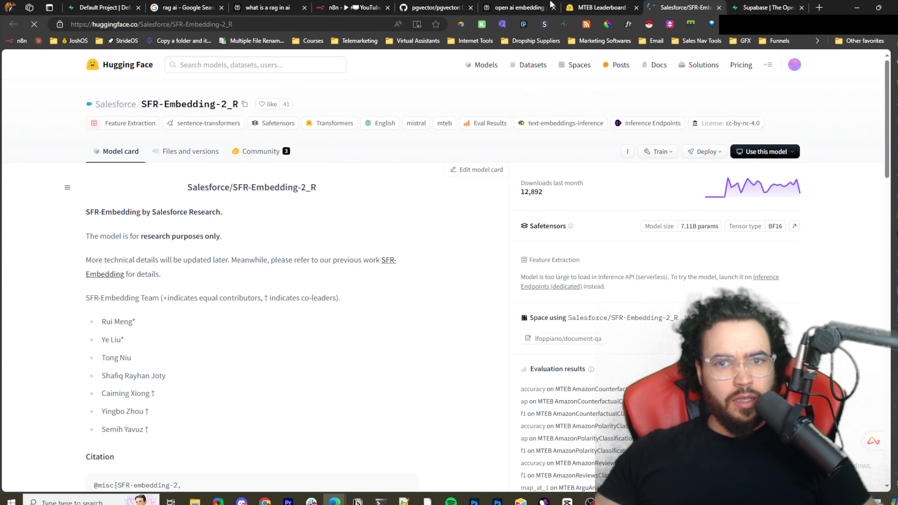
{"action": "left_click", "coordinate": [523, 7]}
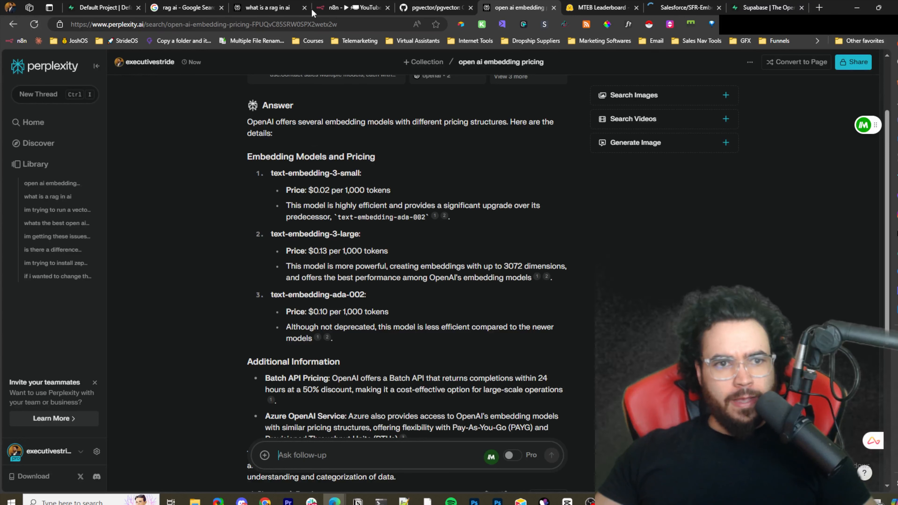
{"action": "left_click", "coordinate": [355, 6]}
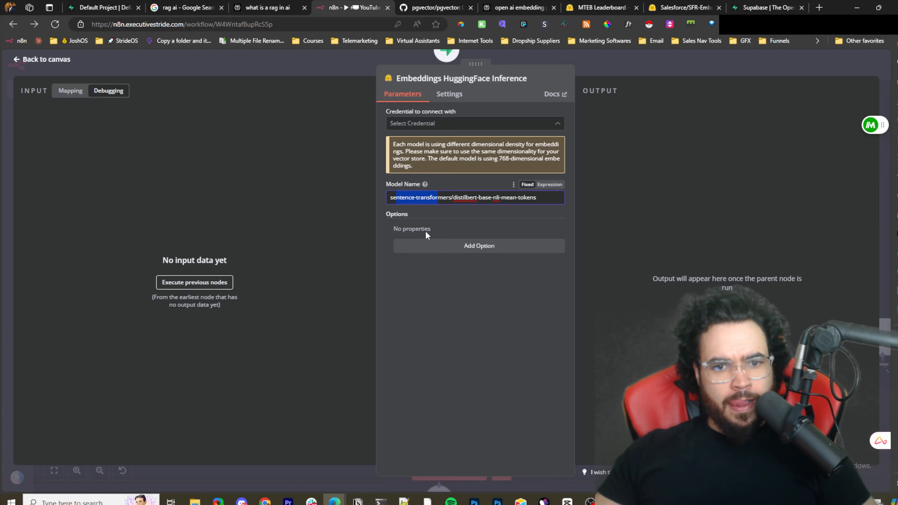
- Close the Hugging Face embeddings settings and delete that sub-node from the canvas
{"action": "key", "text": "Escape"}
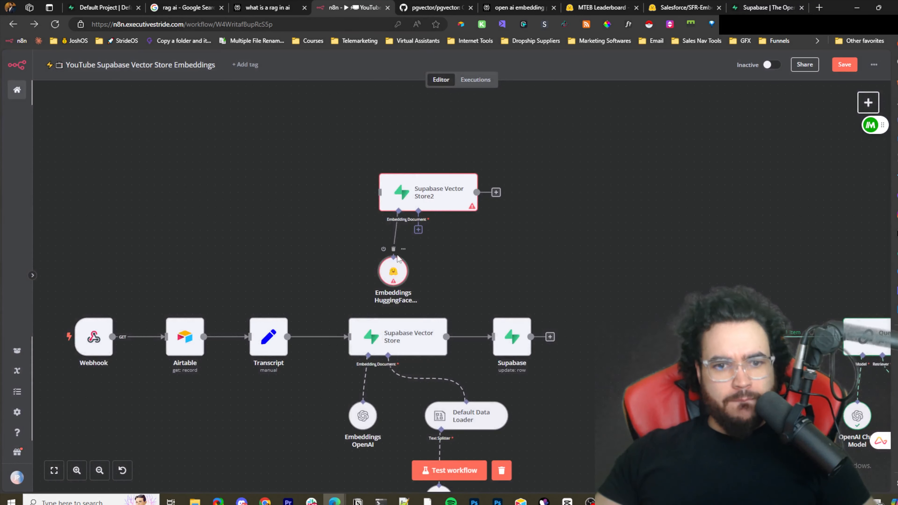
{"action": "key", "text": "Delete"}
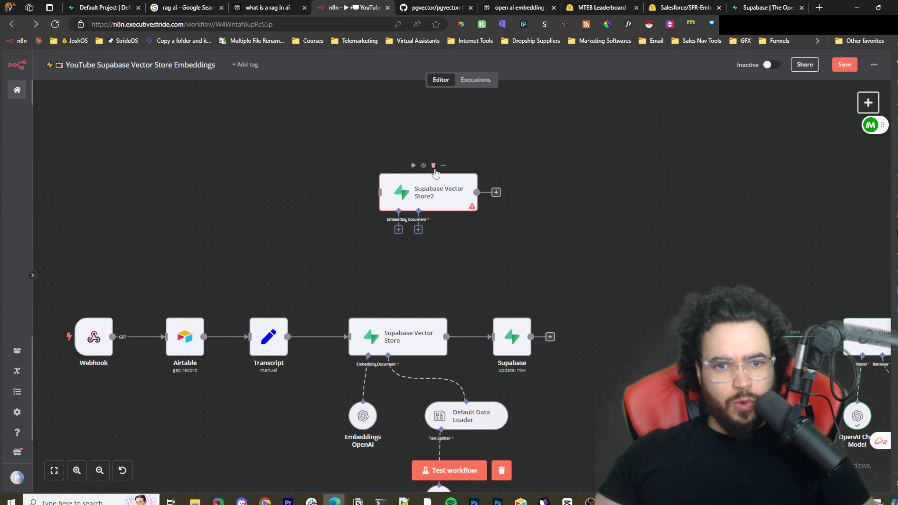
{"action": "left_click", "coordinate": [433, 167]}
{"action": "left_click_drag", "start_coordinate": [467, 271], "coordinate": [472, 168]}
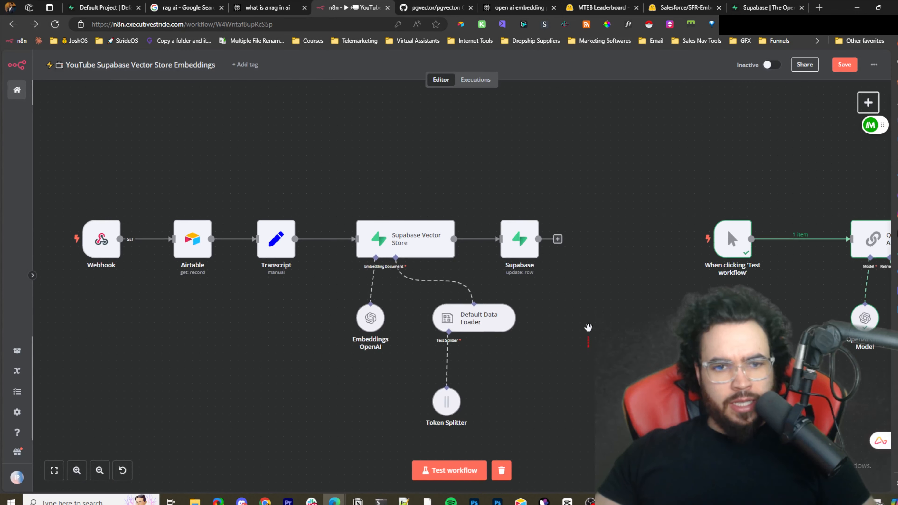
{"action": "key", "text": "ctrl+z"}
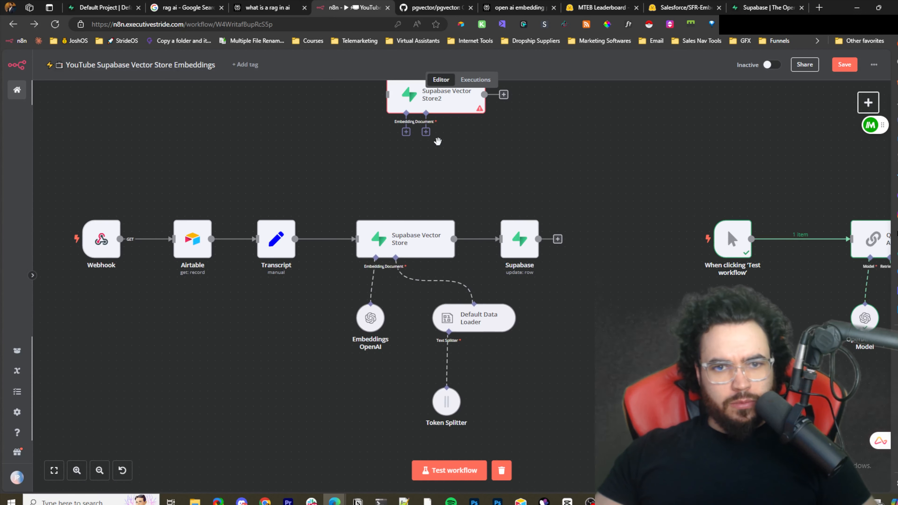
- Attach an Embeddings OpenAI sub-node to Supabase Vector Store2 and set its model to text-embedding-3-small
{"action": "left_click", "coordinate": [426, 132]}
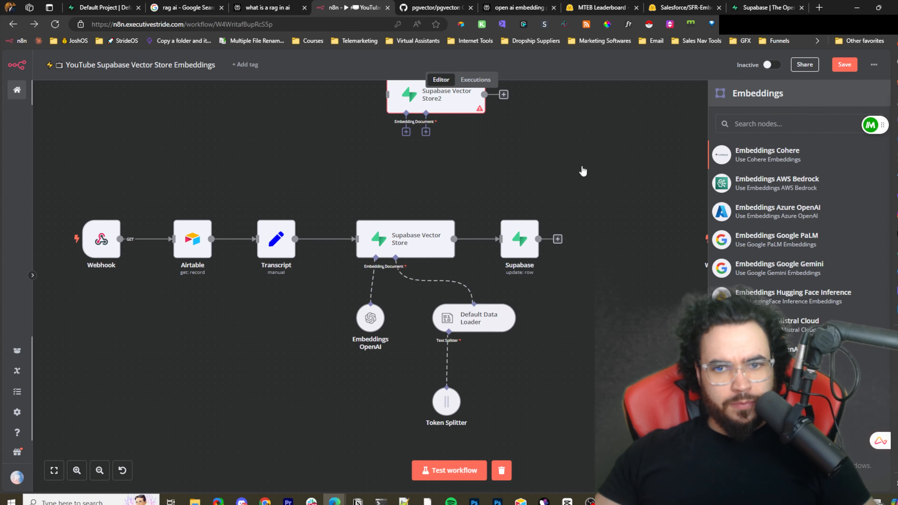
{"action": "left_click", "coordinate": [757, 349]}
{"action": "left_click", "coordinate": [470, 155]}
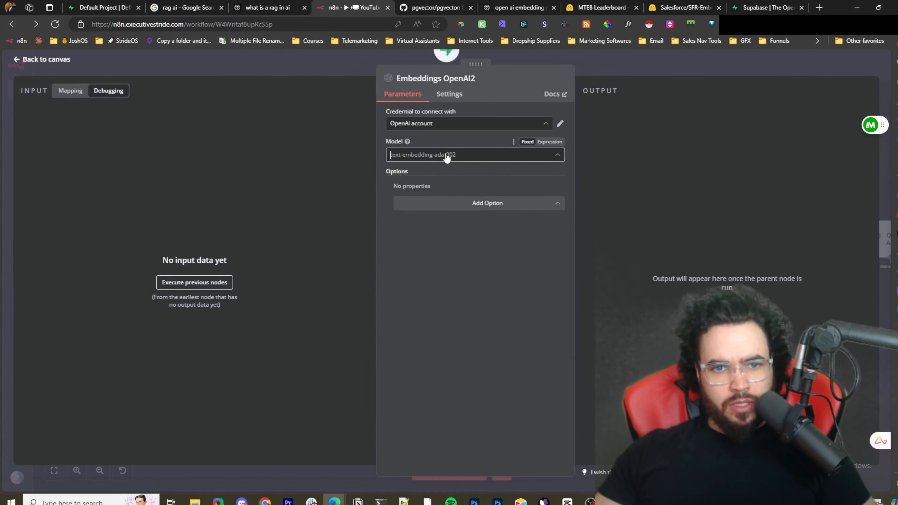
{"action": "left_click", "coordinate": [466, 195]}
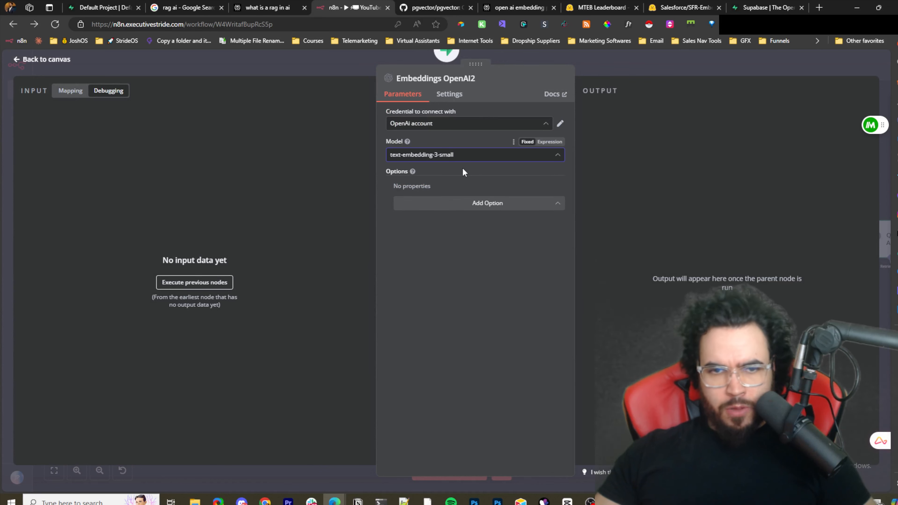
{"action": "left_click", "coordinate": [589, 67]}
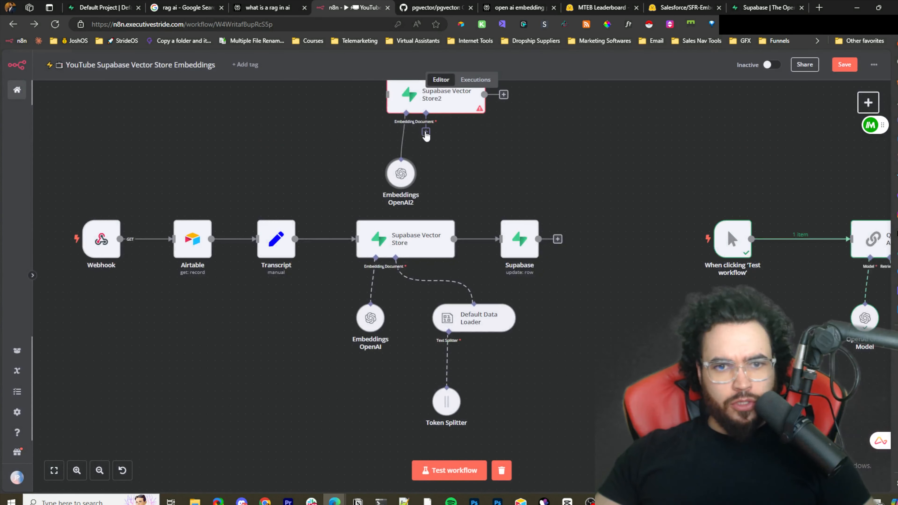
{"action": "left_click", "coordinate": [425, 133]}
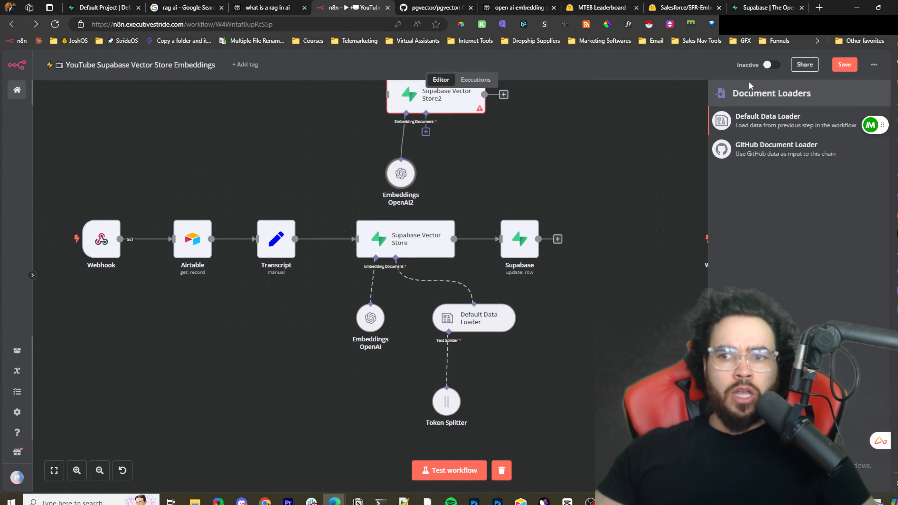
{"action": "left_click", "coordinate": [782, 160]}
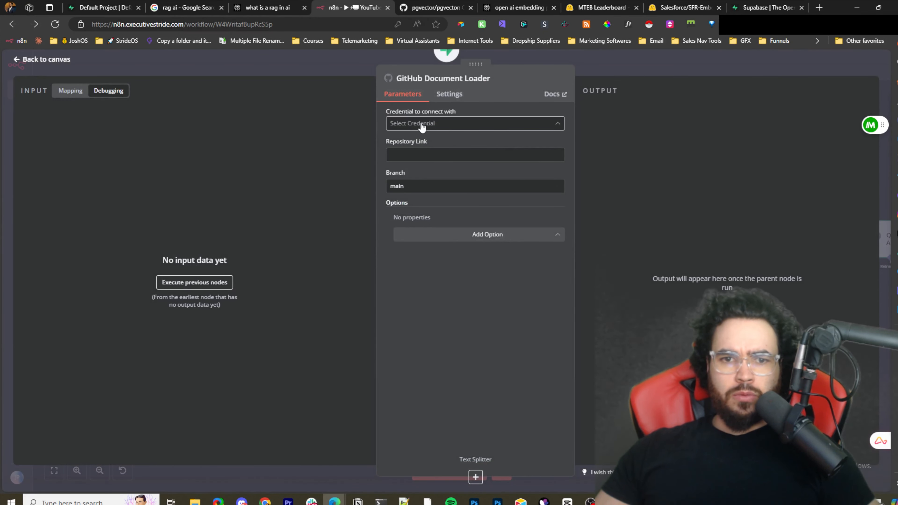
{"action": "left_click", "coordinate": [421, 123]}
{"action": "left_click", "coordinate": [525, 63]}
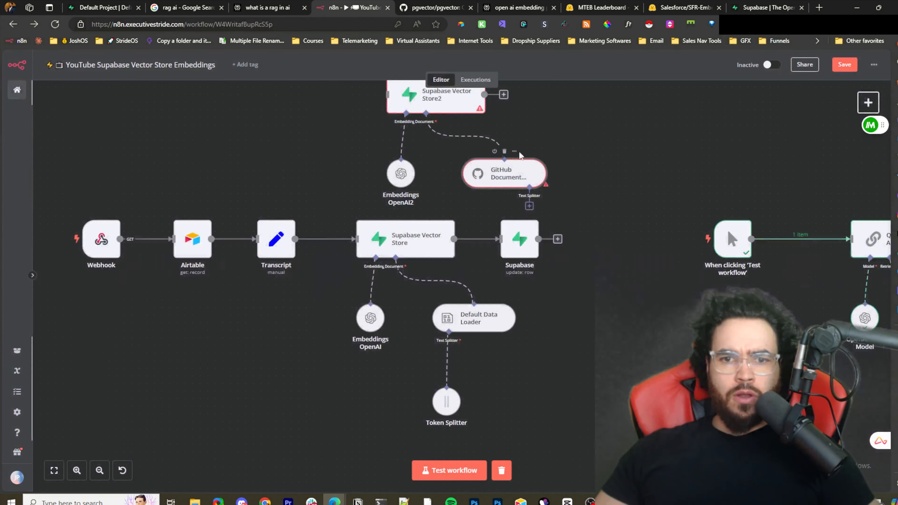
{"action": "left_click", "coordinate": [506, 151]}
- Attach a Default Data Loader to Supabase Vector Store2 and browse its Mode and Add Option choices
{"action": "left_click", "coordinate": [425, 131]}
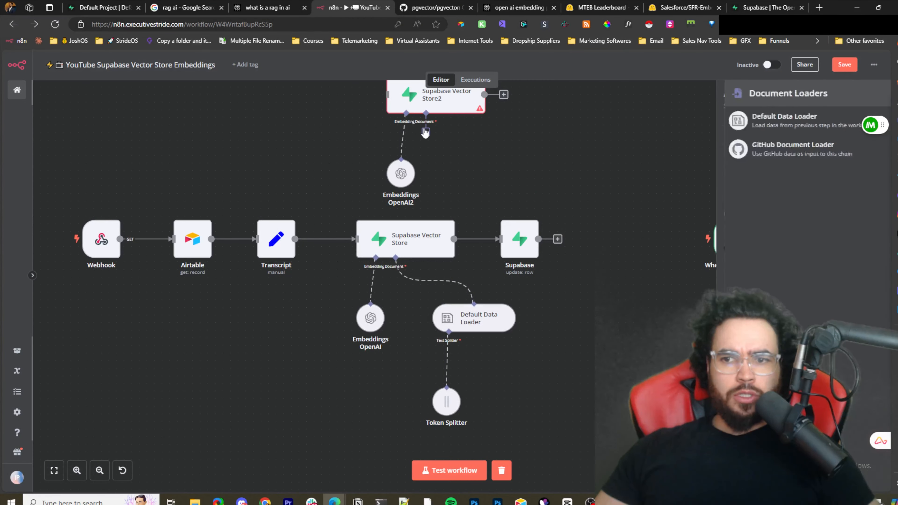
{"action": "left_click", "coordinate": [788, 128]}
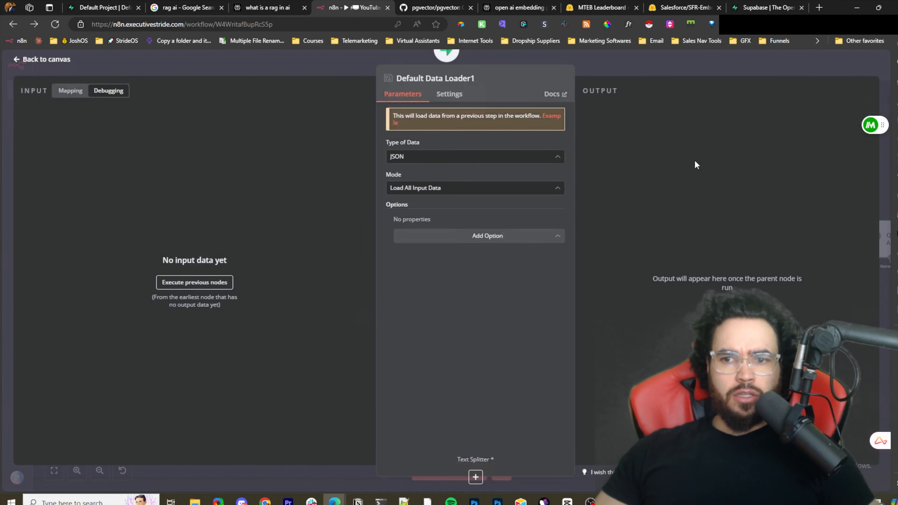
{"action": "left_click", "coordinate": [487, 157]}
{"action": "left_click", "coordinate": [495, 185]}
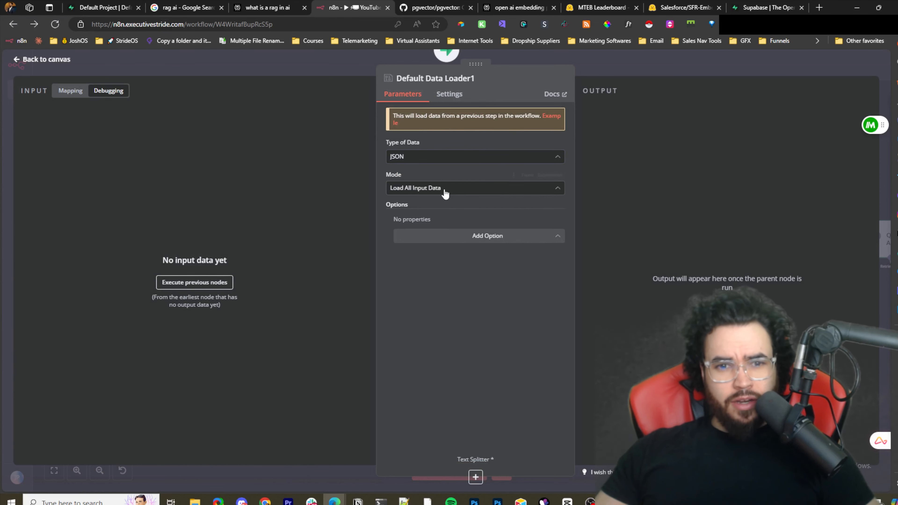
{"action": "left_click", "coordinate": [442, 189]}
{"action": "left_click", "coordinate": [438, 228]}
{"action": "left_click", "coordinate": [439, 187]}
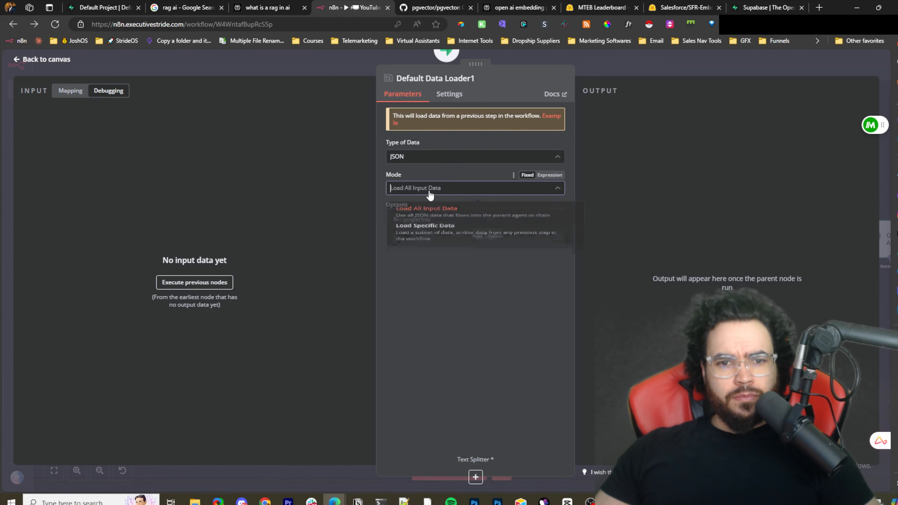
{"action": "left_click", "coordinate": [595, 253]}
{"action": "left_click", "coordinate": [467, 241]}
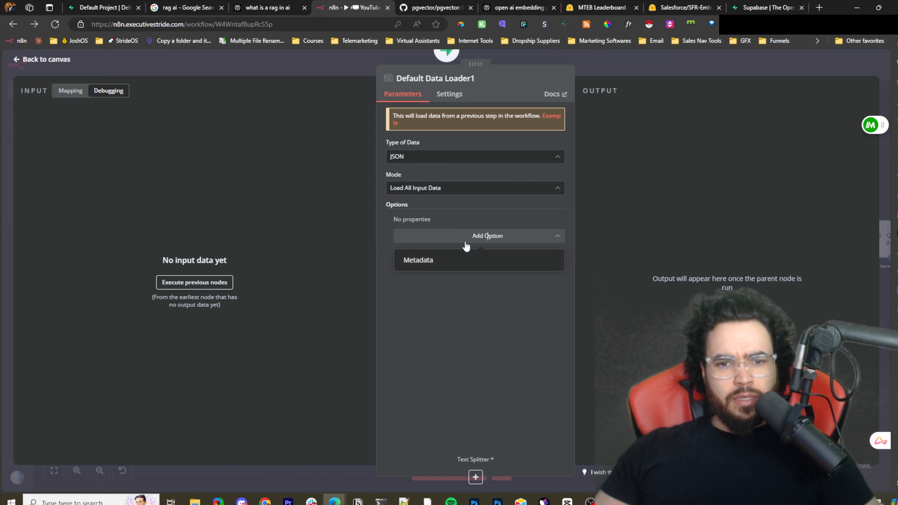
{"action": "left_click", "coordinate": [602, 223]}
- Switch the loader's Type of Data to Binary and browse its Data Format choices
{"action": "left_click", "coordinate": [459, 165]}
{"action": "left_click", "coordinate": [459, 205]}
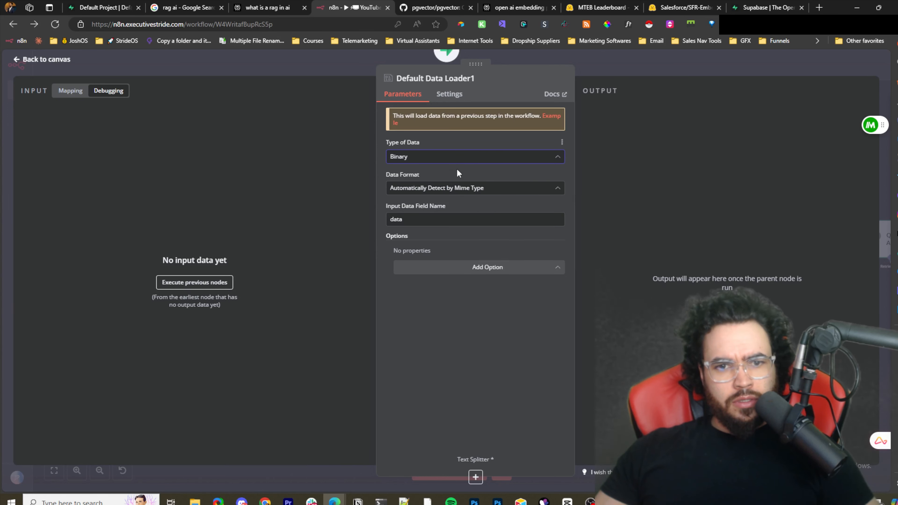
{"action": "left_click", "coordinate": [451, 189]}
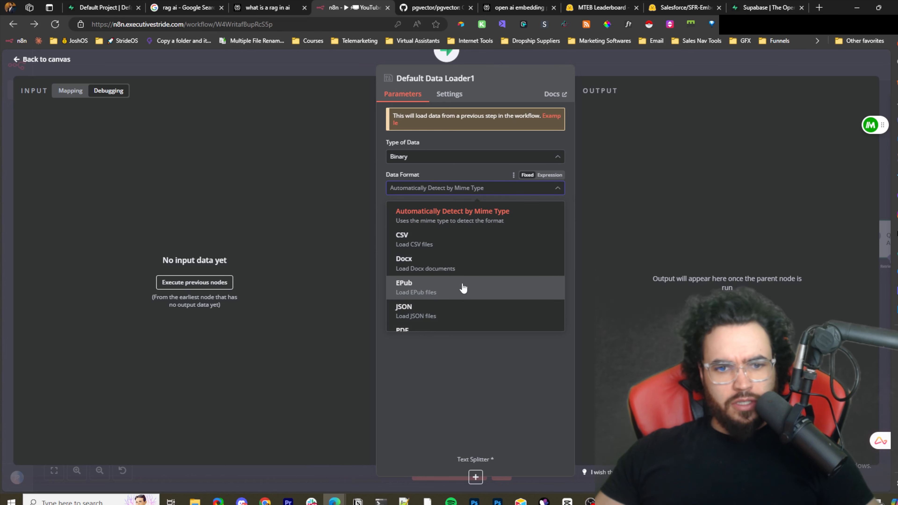
{"action": "scroll", "coordinate": [470, 285], "scroll_direction": "down", "scroll_amount": 1}
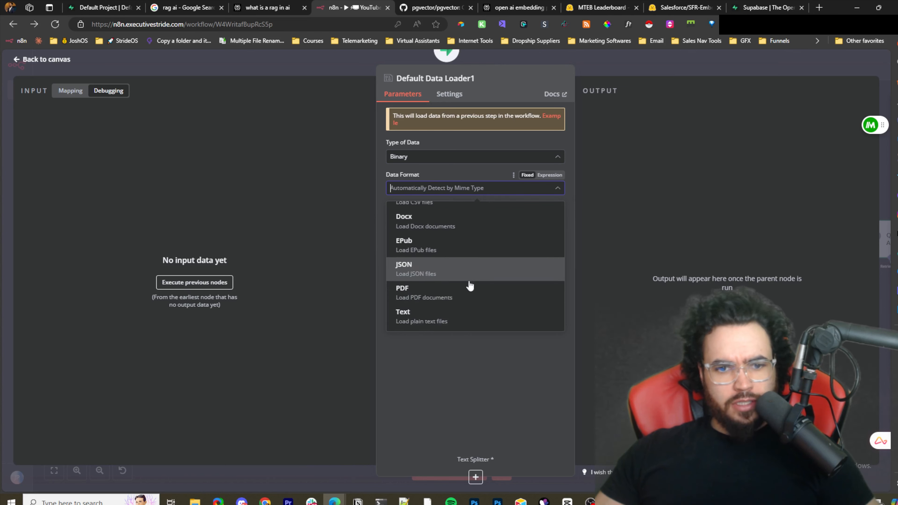
{"action": "left_click", "coordinate": [648, 301]}
- Set the loader's Type of Data back to JSON and its Mode to Load Specific Data
{"action": "left_click", "coordinate": [469, 160]}
{"action": "left_click", "coordinate": [439, 187]}
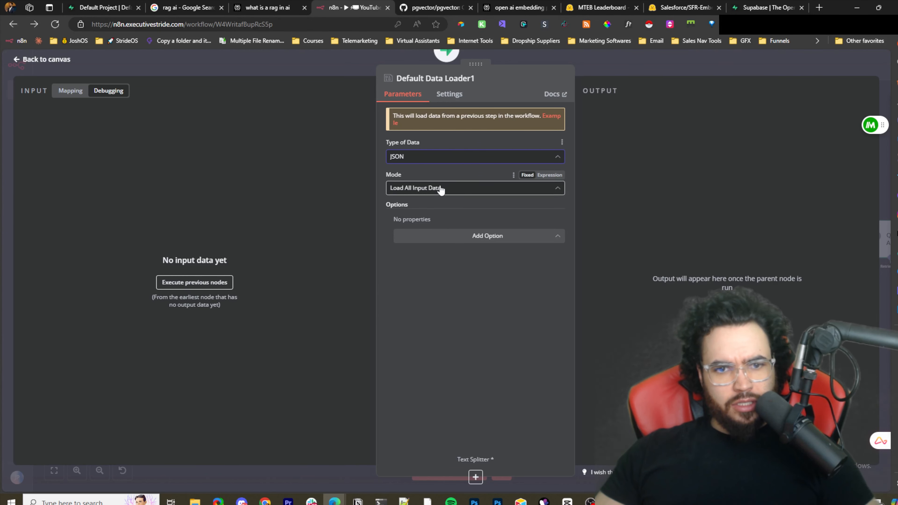
{"action": "left_click", "coordinate": [439, 188]}
{"action": "left_click", "coordinate": [440, 248]}
{"action": "left_click", "coordinate": [446, 227]}
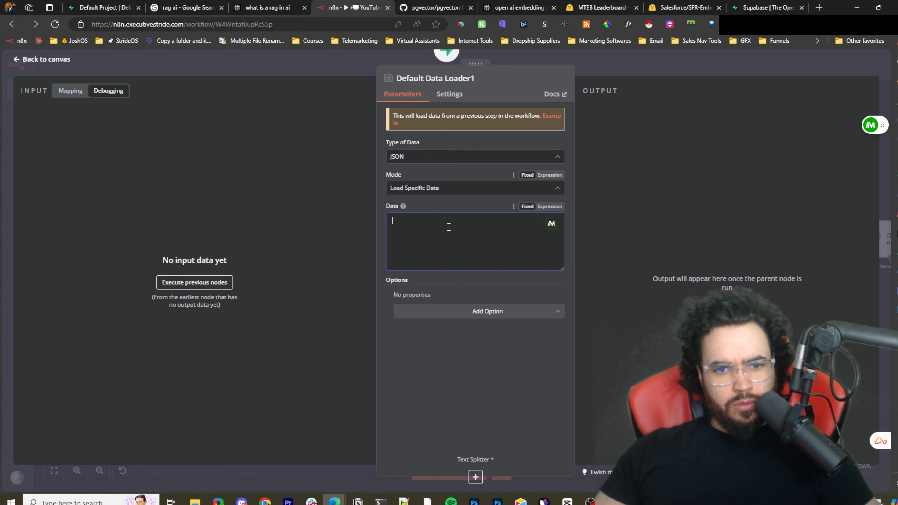
{"action": "left_click", "coordinate": [688, 65]}
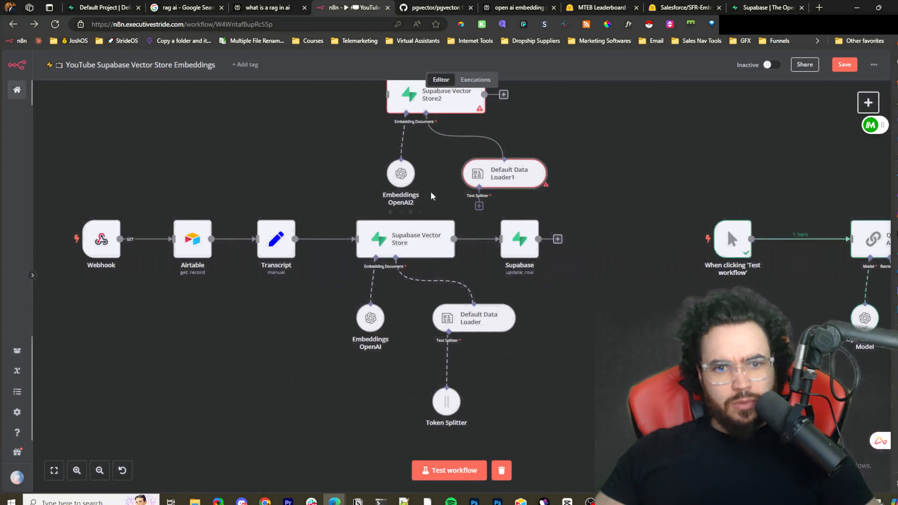
- Delete the new Default Data Loader1 sub-node and the Supabase Vector Store2 node
{"action": "right_click", "coordinate": [510, 179]}
{"action": "left_click", "coordinate": [519, 331]}
{"action": "right_click", "coordinate": [448, 112]}
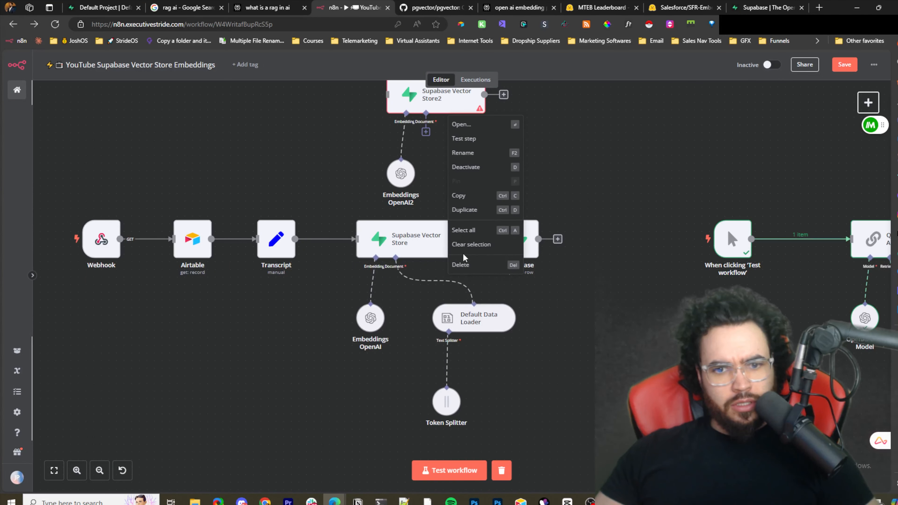
{"action": "left_click", "coordinate": [460, 265]}
- Open the original Default Data Loader and review its Mode and Type of Data options
{"action": "double_click", "coordinate": [471, 308]}
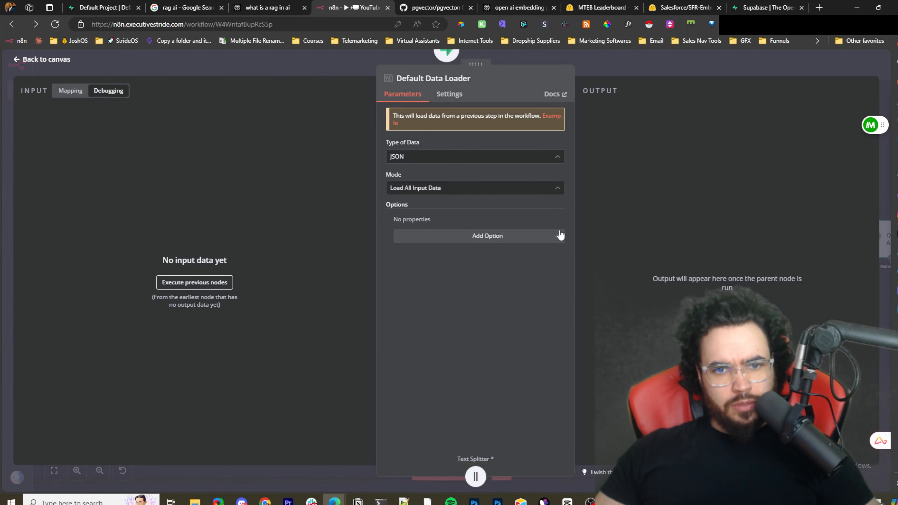
{"action": "left_click", "coordinate": [464, 194]}
{"action": "left_click", "coordinate": [460, 156]}
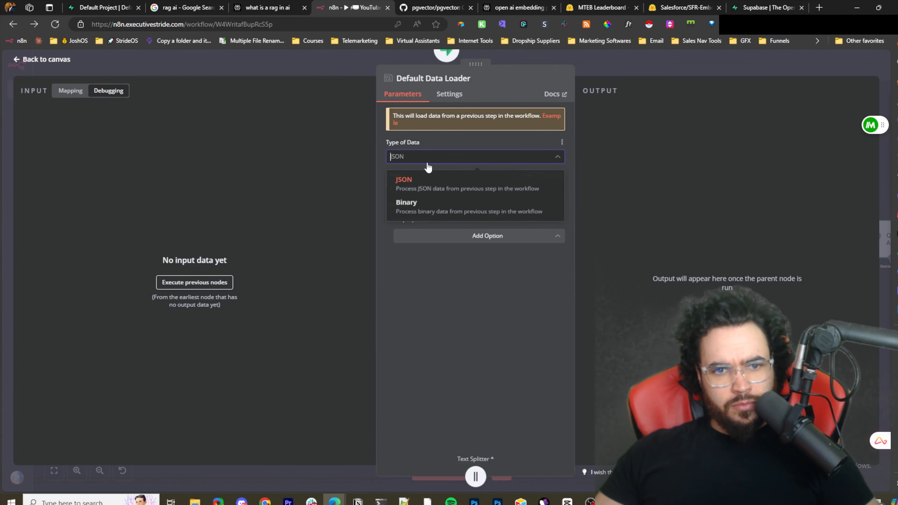
{"action": "left_click", "coordinate": [612, 172]}
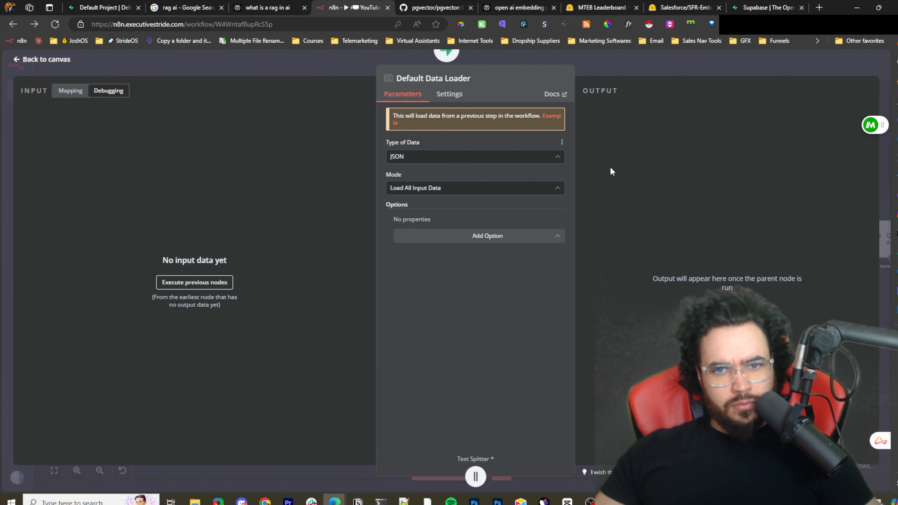
- Close the loader panel and delete the unused Embeddings OpenAI2 sub-node from the canvas
{"action": "left_click", "coordinate": [441, 90]}
{"action": "left_click", "coordinate": [402, 94]}
{"action": "left_click", "coordinate": [666, 73]}
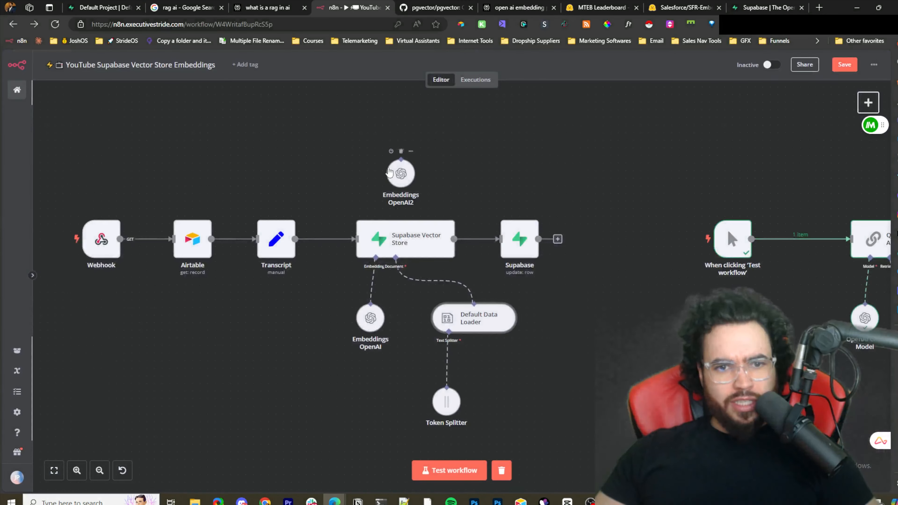
{"action": "right_click", "coordinate": [397, 167]}
{"action": "left_click", "coordinate": [401, 152]}
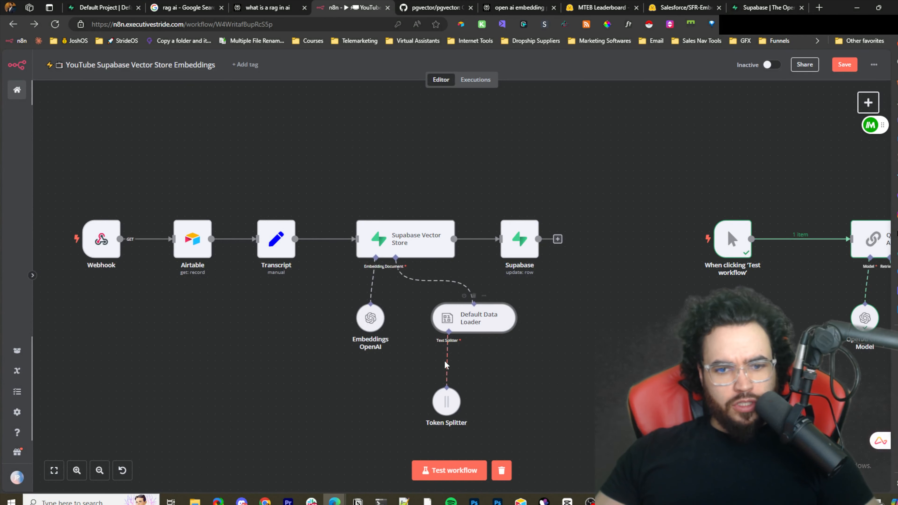
- Open the Token Splitter sub-node and review its Chunk Size and Chunk Overlap settings
{"action": "mouse_move", "coordinate": [444, 412]}
{"action": "left_mouse_down"}
{"action": "mouse_move", "coordinate": [428, 412]}
{"action": "mouse_move", "coordinate": [437, 411]}
{"action": "left_mouse_up"}
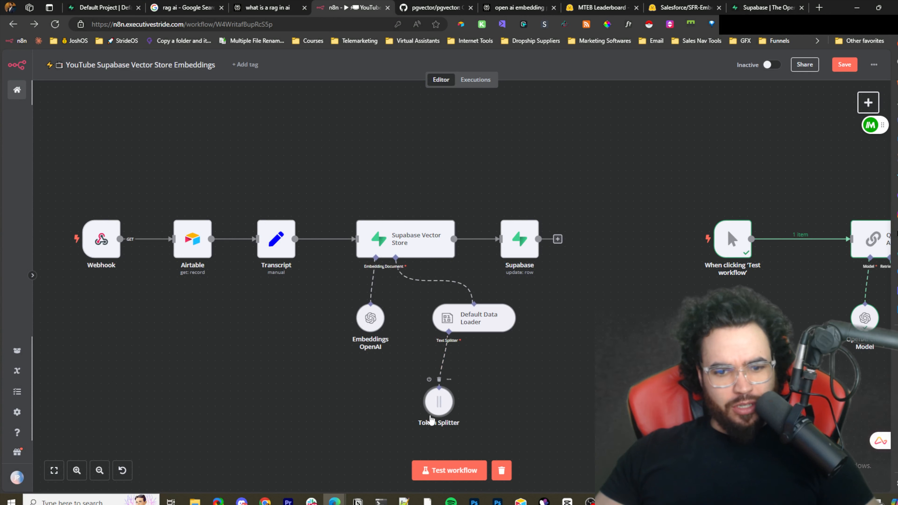
{"action": "double_click", "coordinate": [441, 411]}
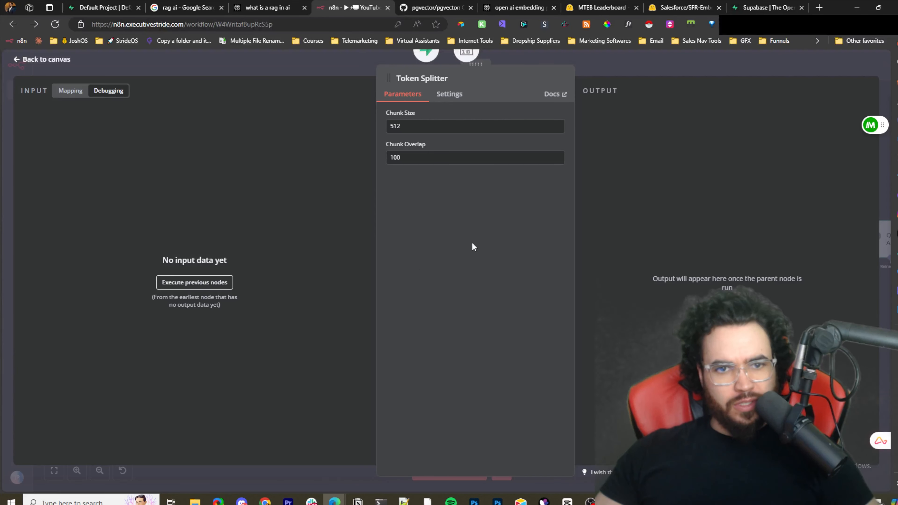
{"action": "left_click", "coordinate": [597, 62]}
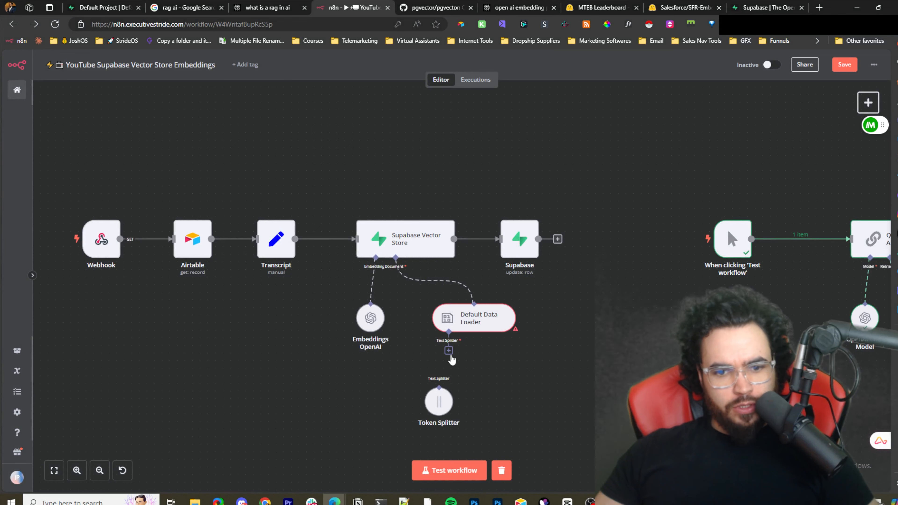
- Browse the available text splitter types offered for the Default Data Loader
{"action": "left_click", "coordinate": [449, 352]}
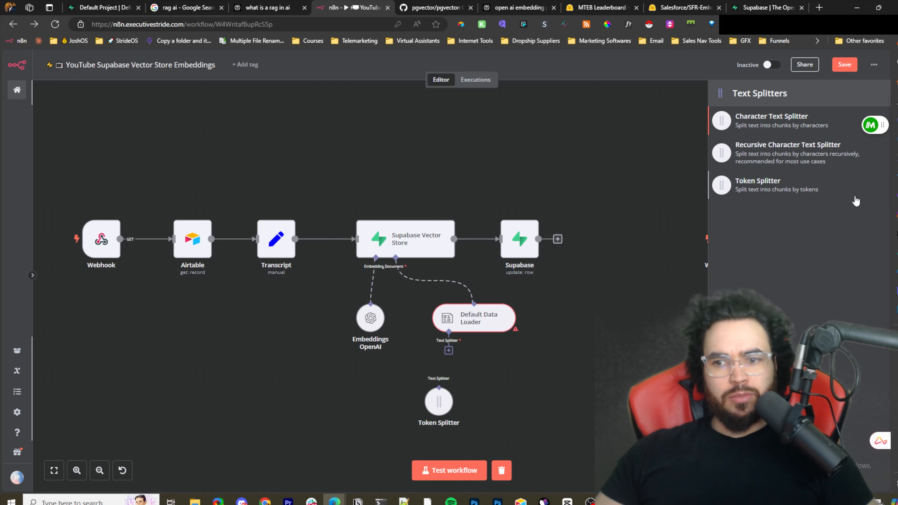
{"action": "left_click", "coordinate": [669, 338]}
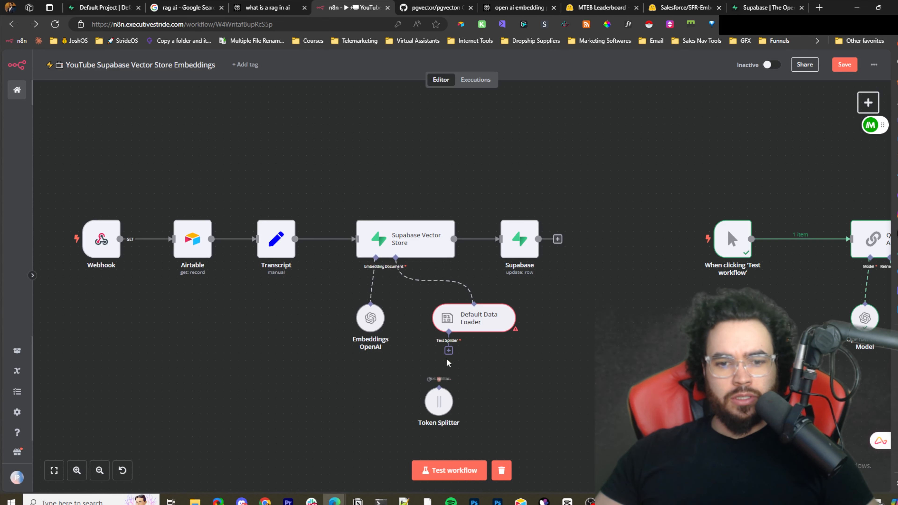
- Reconnect the Token Splitter to the Default Data Loader and inspect its chunk size and overlap values
{"action": "mouse_move", "coordinate": [444, 396]}
{"action": "left_mouse_down"}
{"action": "mouse_move", "coordinate": [475, 388]}
{"action": "mouse_move", "coordinate": [438, 395]}
{"action": "left_mouse_up"}
{"action": "double_click", "coordinate": [437, 397]}
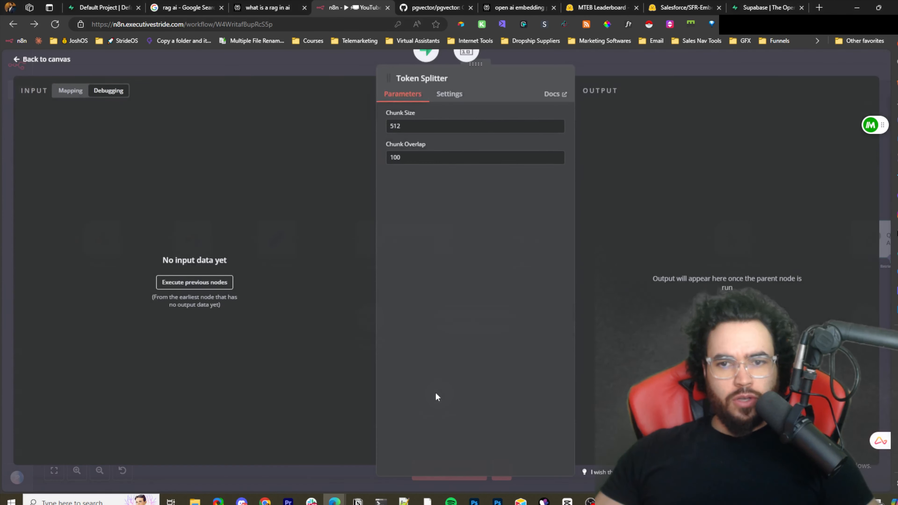
{"action": "left_click", "coordinate": [419, 127]}
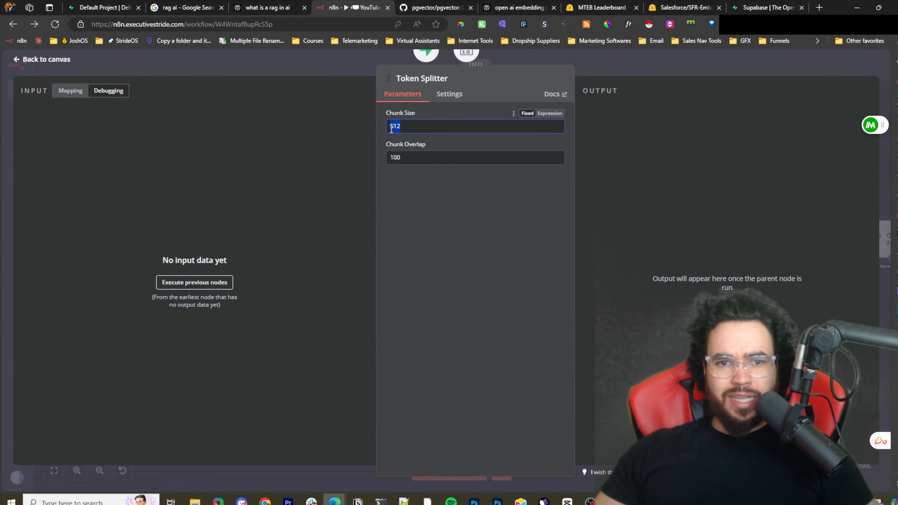
{"action": "double_click", "coordinate": [431, 151]}
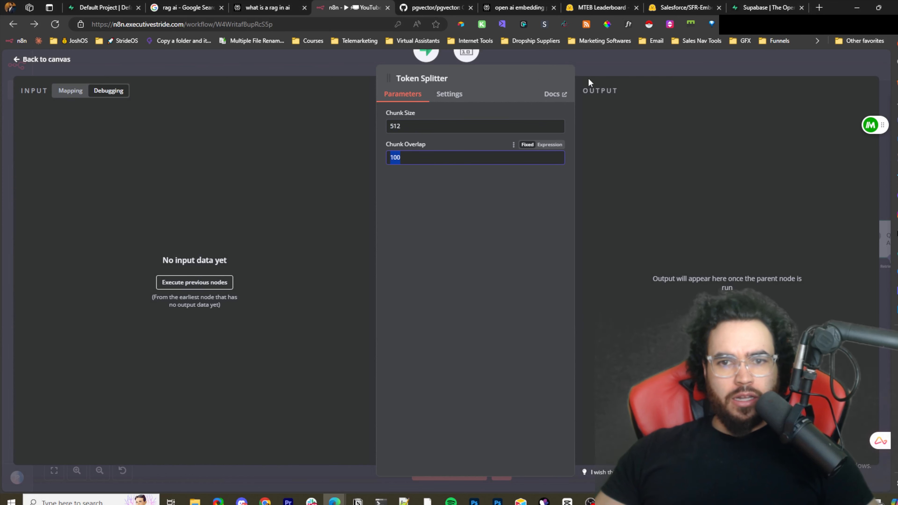
{"action": "left_click", "coordinate": [653, 59]}
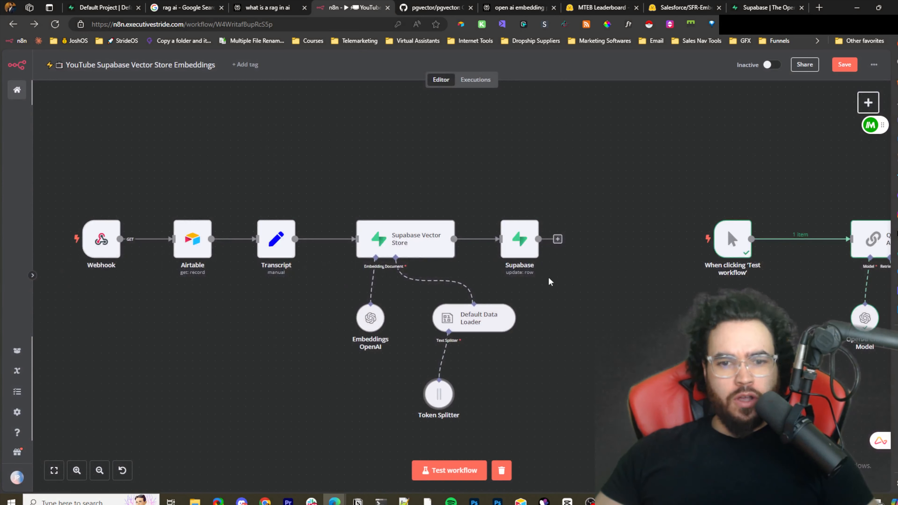
- Open the Supabase update node and examine the Field Name choices for its select condition
{"action": "scroll", "coordinate": [536, 307], "scroll_direction": "down", "scroll_amount": 2}
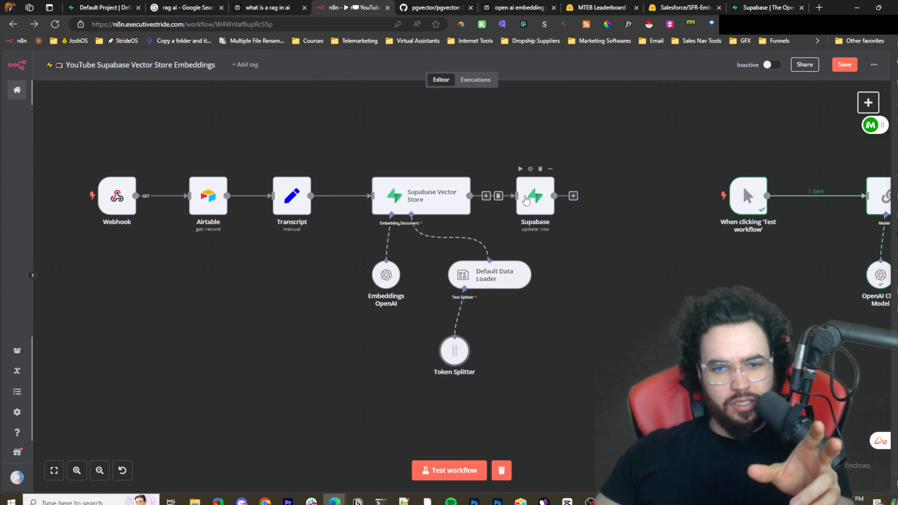
{"action": "left_click", "coordinate": [540, 200]}
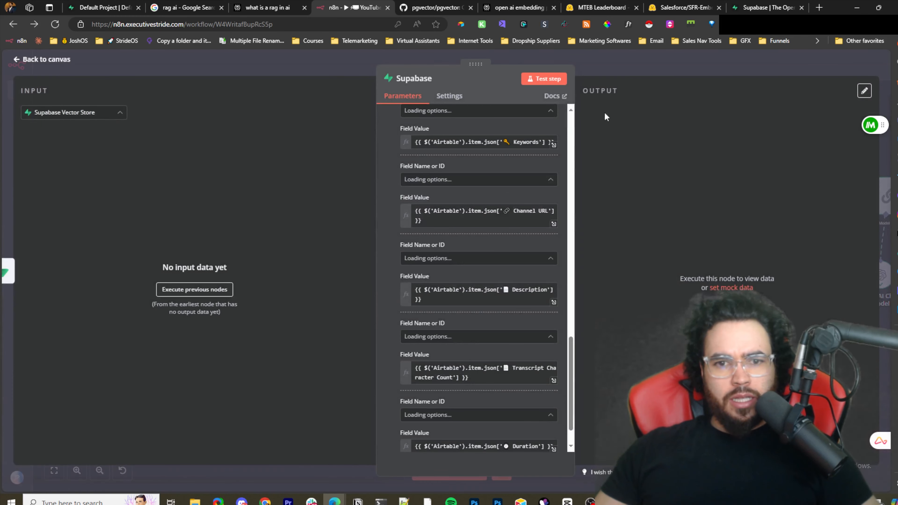
{"action": "scroll", "coordinate": [541, 197], "scroll_direction": "up", "scroll_amount": 15}
{"action": "scroll", "coordinate": [533, 202], "scroll_direction": "up", "scroll_amount": 3}
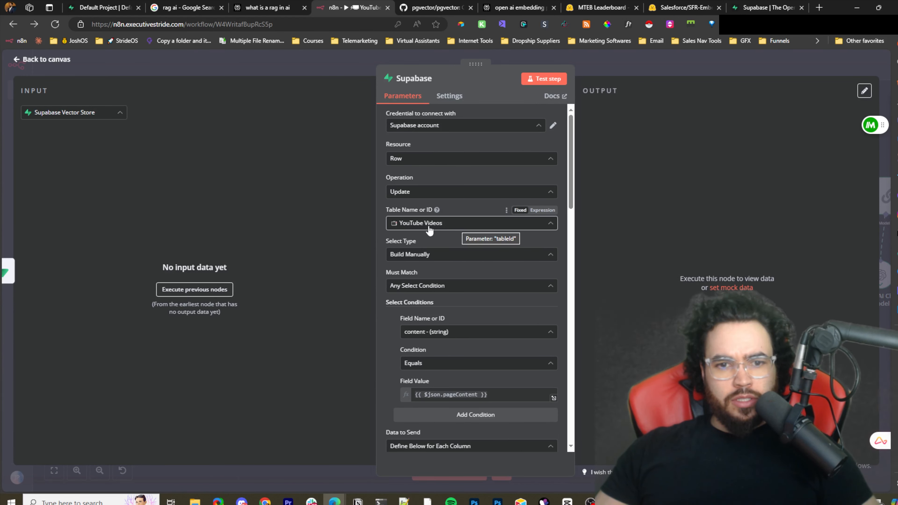
{"action": "scroll", "coordinate": [459, 248], "scroll_direction": "down", "scroll_amount": 1}
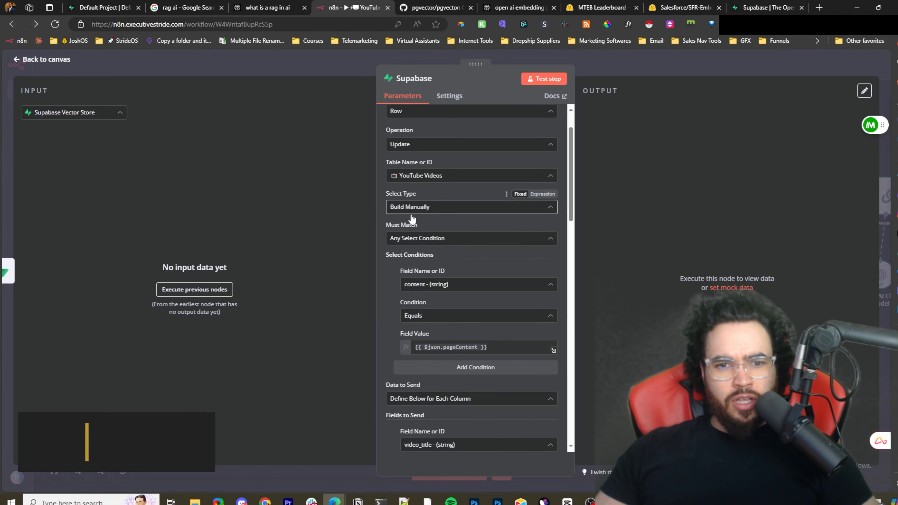
{"action": "scroll", "coordinate": [435, 249], "scroll_direction": "down", "scroll_amount": 2}
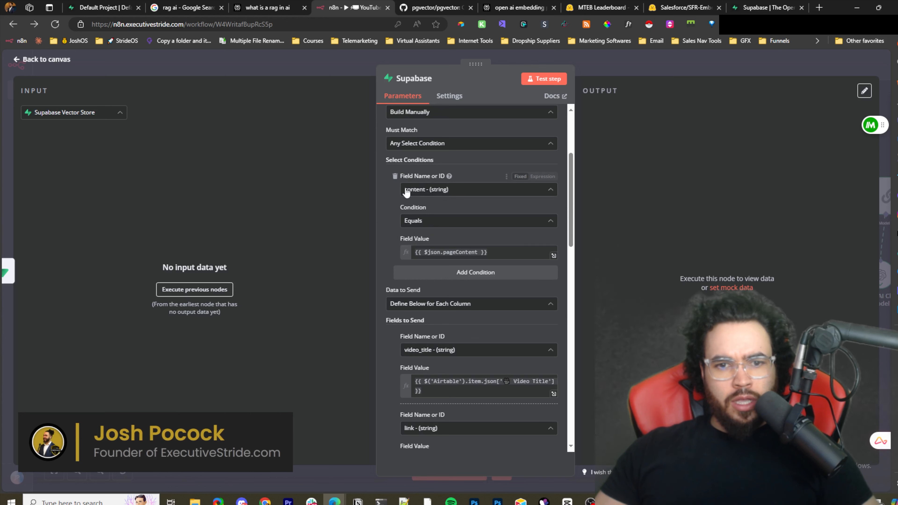
{"action": "left_click", "coordinate": [424, 191]}
{"action": "left_click", "coordinate": [654, 176]}
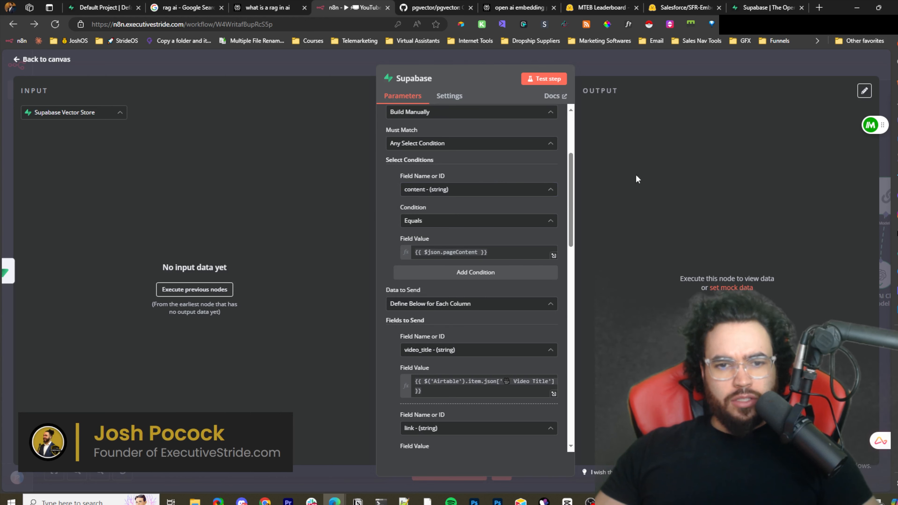
{"action": "left_click", "coordinate": [410, 191]}
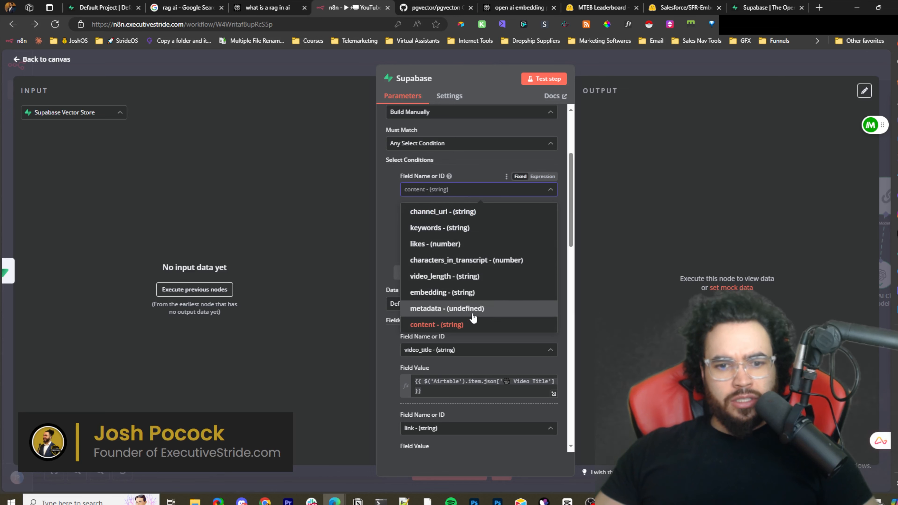
{"action": "left_click", "coordinate": [637, 274]}
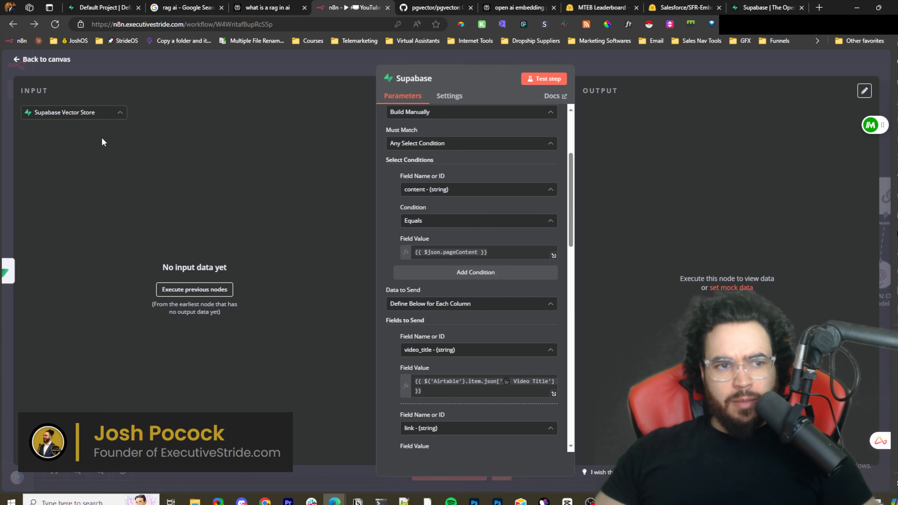
- Review the condition's Field Value expression and the Fields to Send mappings from Airtable
{"action": "left_click_drag", "start_coordinate": [456, 252], "coordinate": [421, 249]}
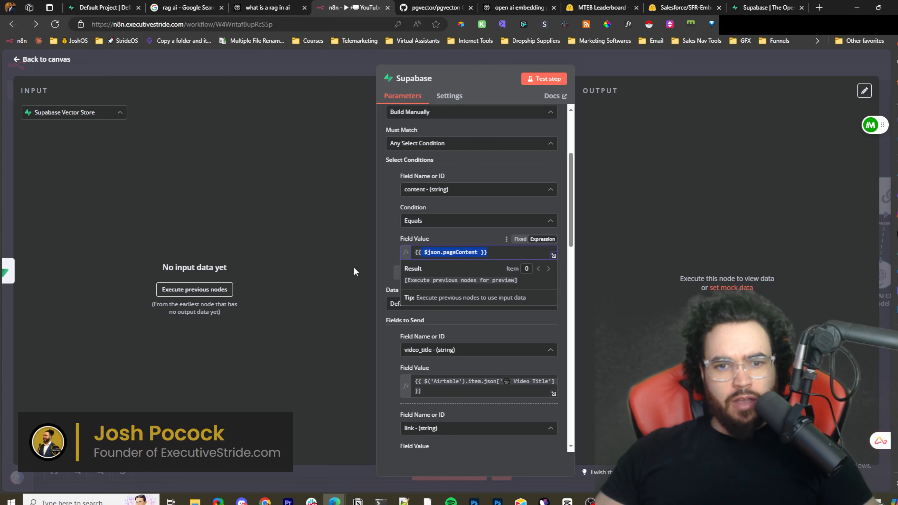
{"action": "scroll", "coordinate": [471, 238], "scroll_direction": "down", "scroll_amount": 1}
{"action": "left_click", "coordinate": [682, 239]}
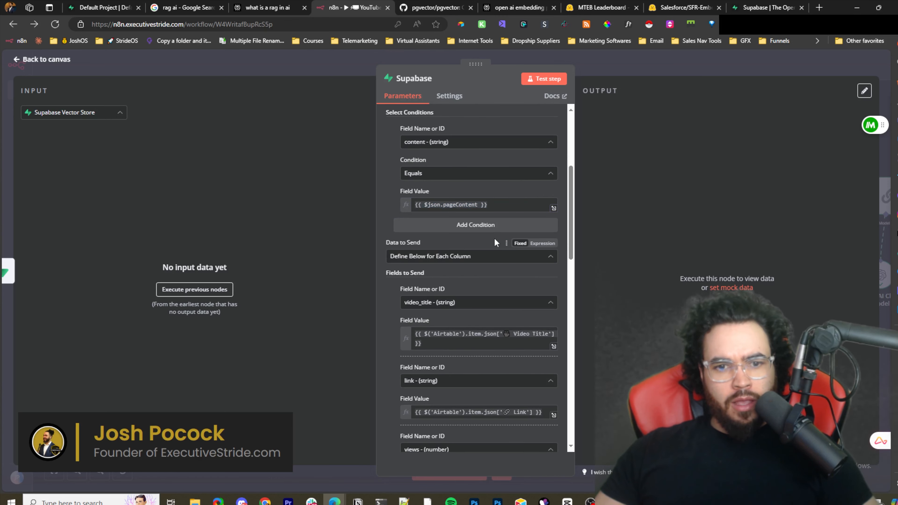
{"action": "scroll", "coordinate": [447, 212], "scroll_direction": "down", "scroll_amount": 1}
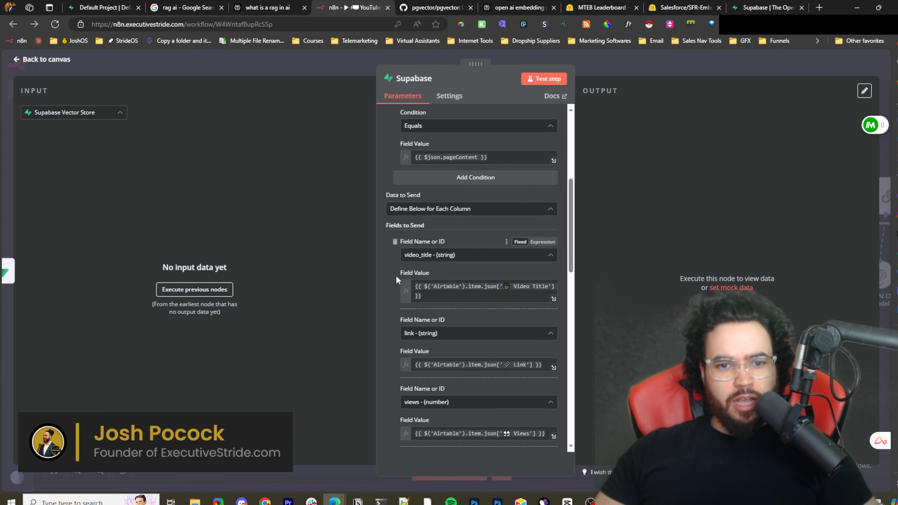
{"action": "scroll", "coordinate": [466, 263], "scroll_direction": "down", "scroll_amount": 2}
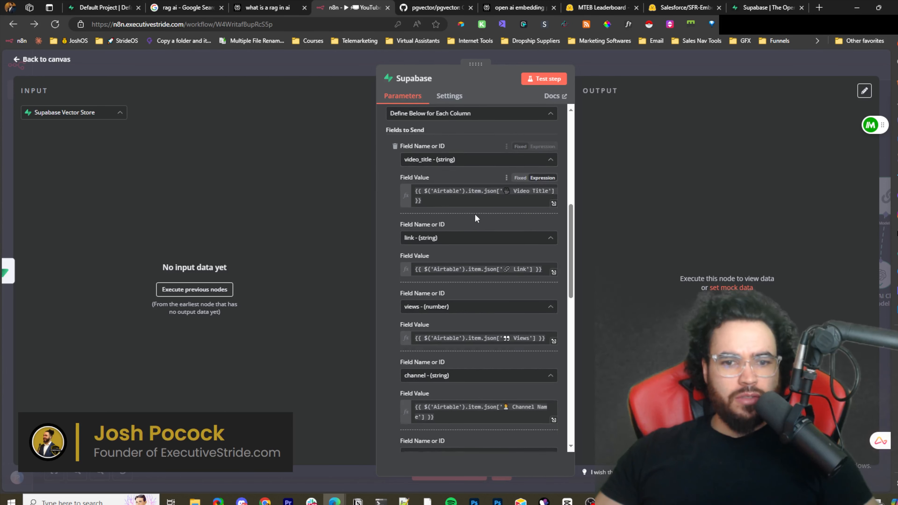
{"action": "scroll", "coordinate": [472, 205], "scroll_direction": "down", "scroll_amount": 2}
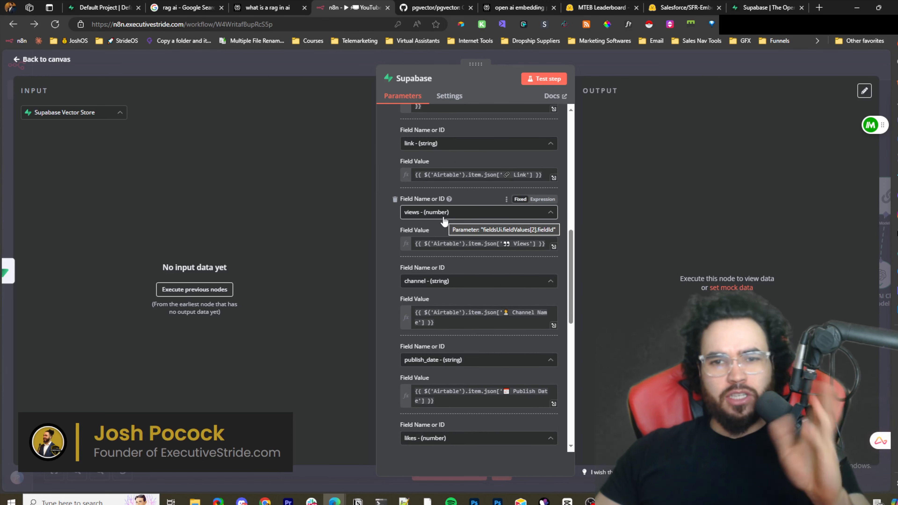
- Switch to the Supabase tab and inspect the rows of the YouTube Videos table
{"action": "left_click", "coordinate": [95, 6]}
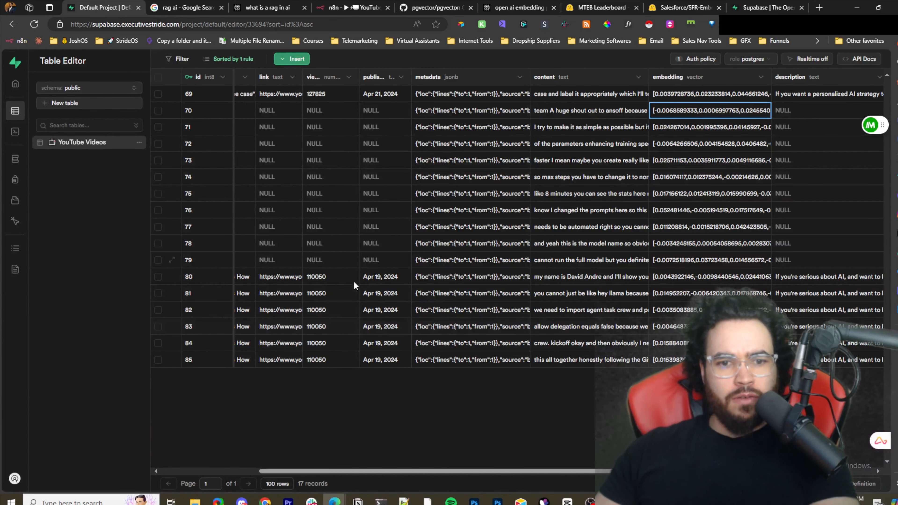
{"action": "double_click", "coordinate": [376, 290]}
{"action": "left_click", "coordinate": [565, 413]}
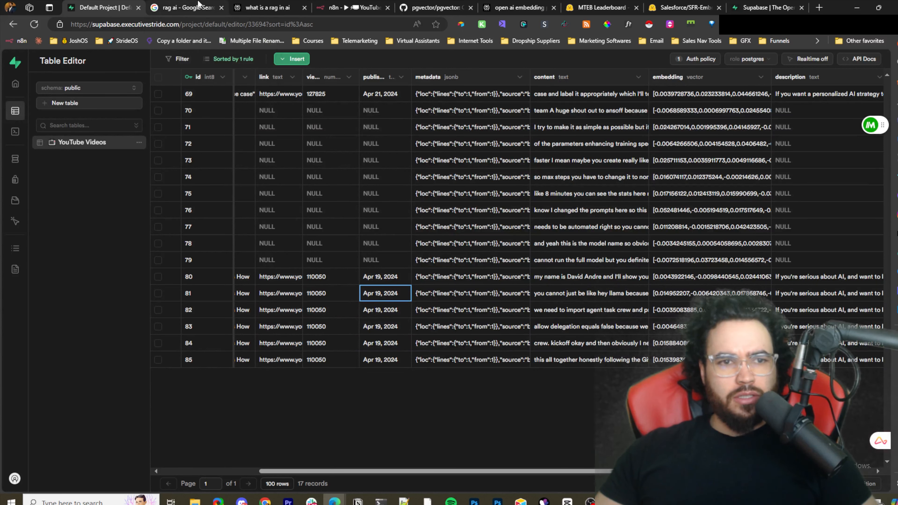
{"action": "left_click", "coordinate": [221, 7]}
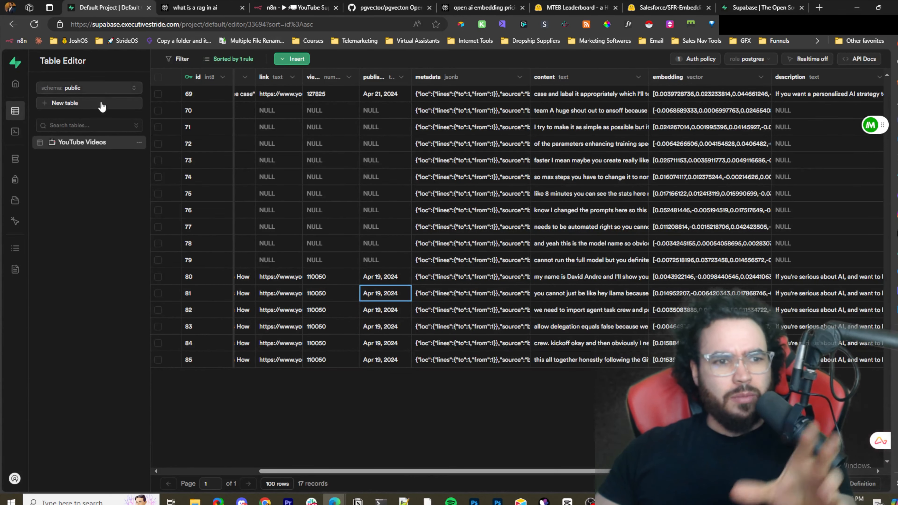
{"action": "mouse_move", "coordinate": [20, 126]}
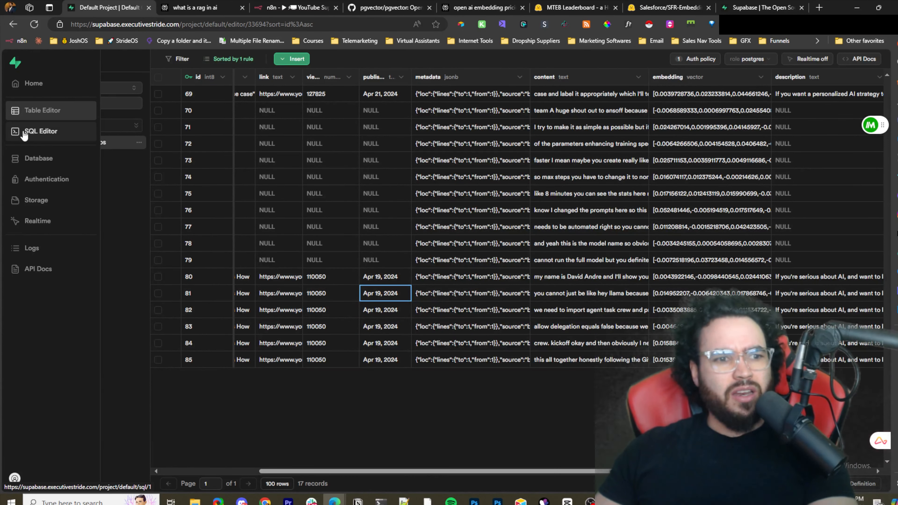
{"action": "left_click", "coordinate": [56, 118]}
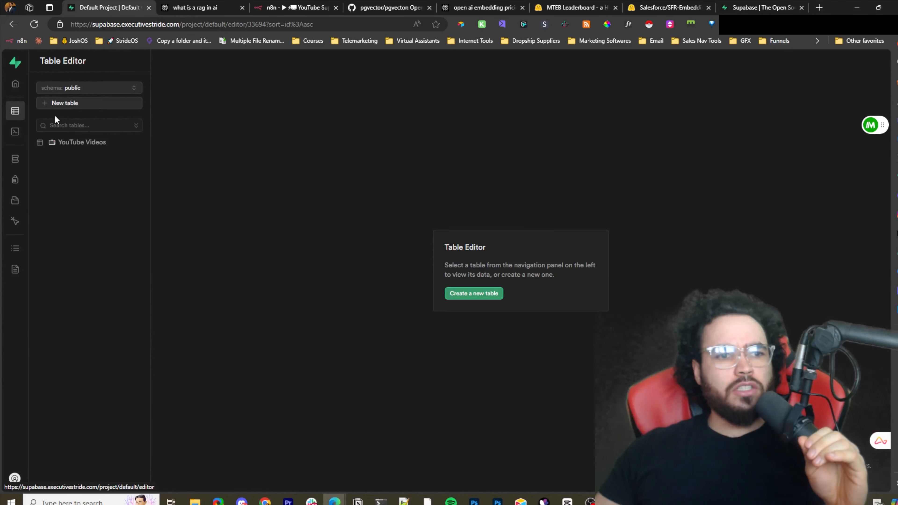
{"action": "left_click", "coordinate": [76, 103]}
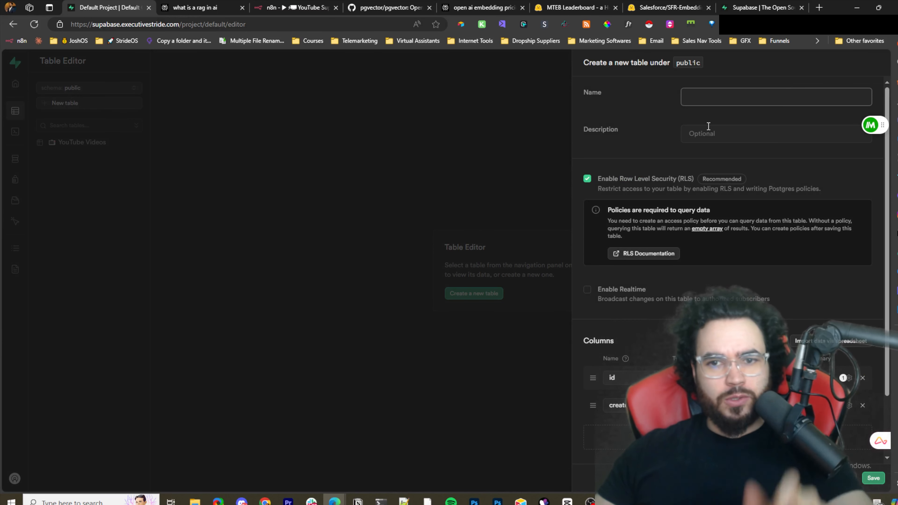
{"action": "left_click", "coordinate": [293, 203]}
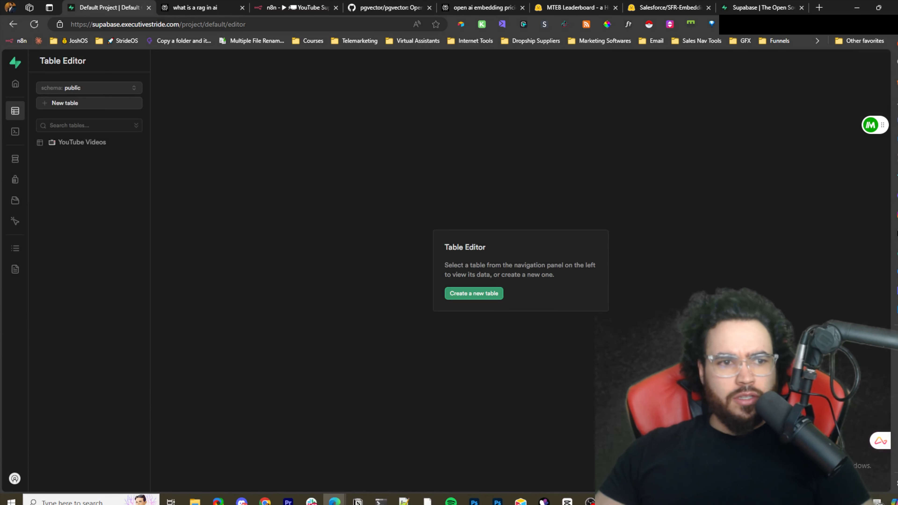
- Create a new public table named INSTAGRAM with the default id and created_at columns and save it
{"action": "mouse_move", "coordinate": [21, 131]}
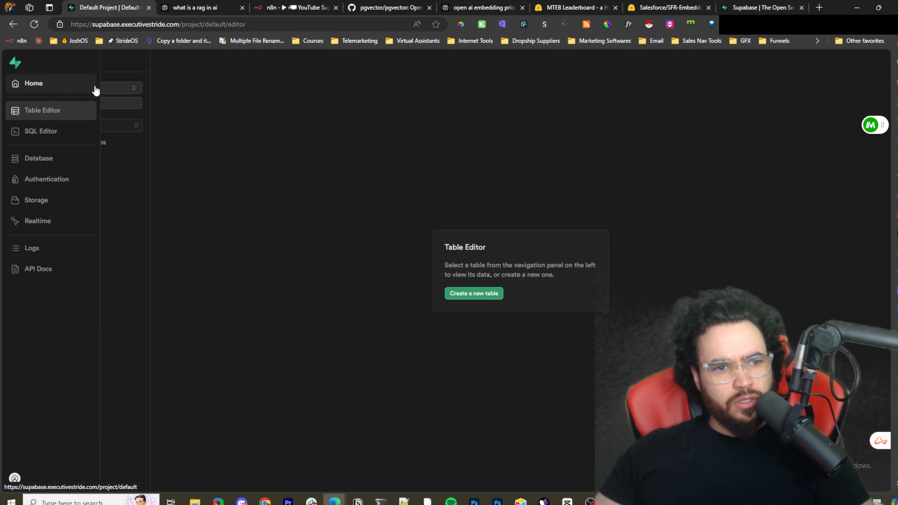
{"action": "left_click", "coordinate": [465, 295]}
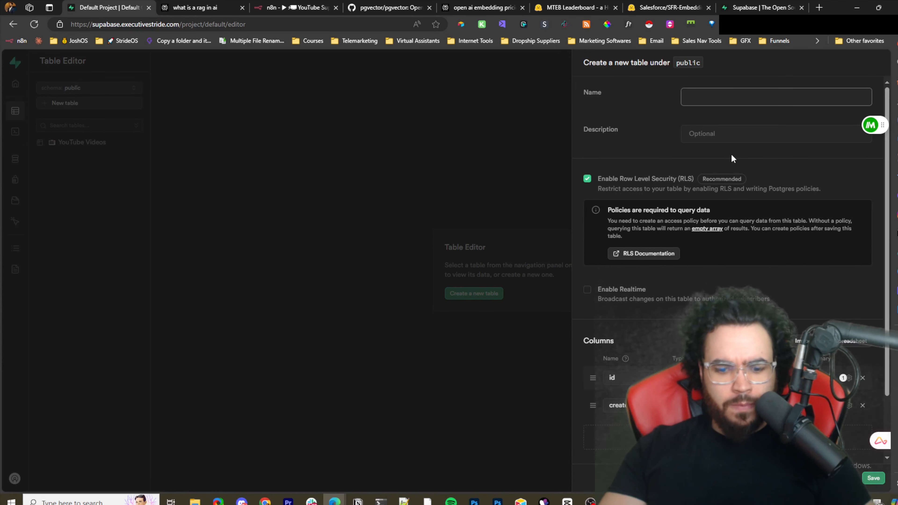
{"action": "type", "text": "INSTAGR"}
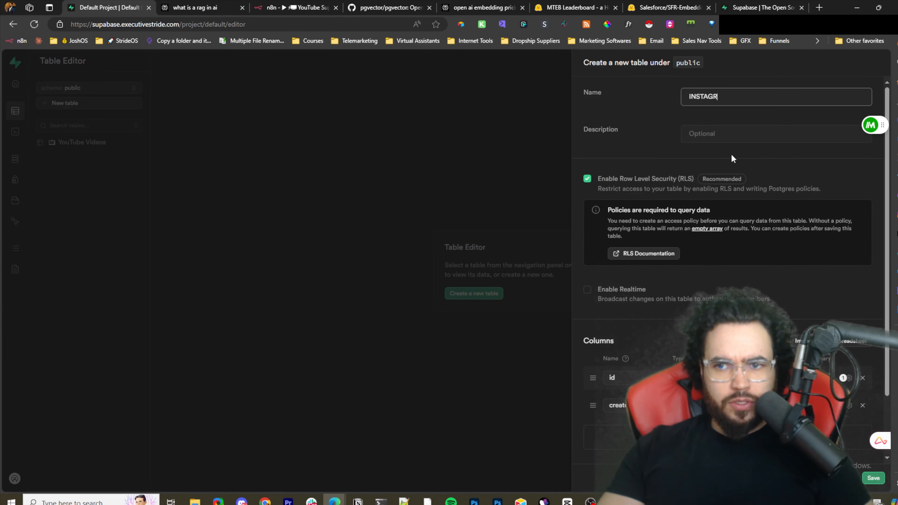
{"action": "type", "text": "AM"}
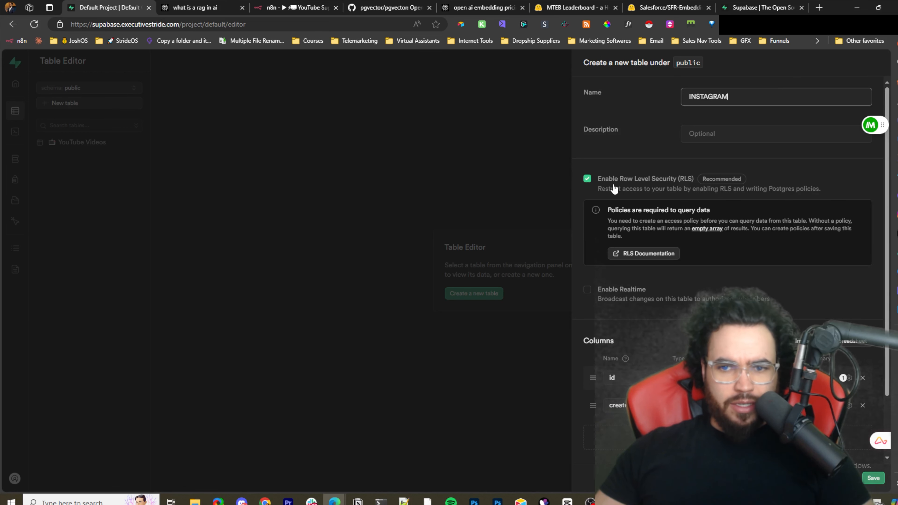
{"action": "scroll", "coordinate": [668, 284], "scroll_direction": "down", "scroll_amount": 2}
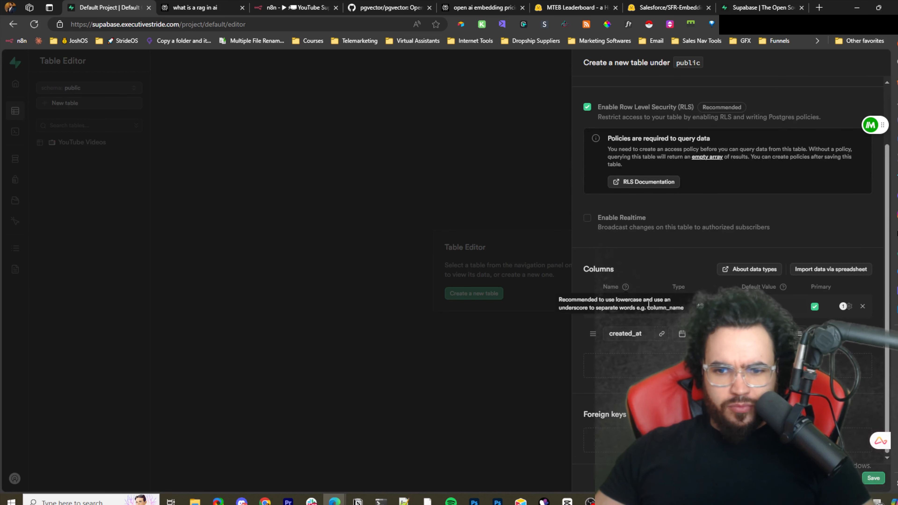
{"action": "scroll", "coordinate": [634, 191], "scroll_direction": "up", "scroll_amount": 2}
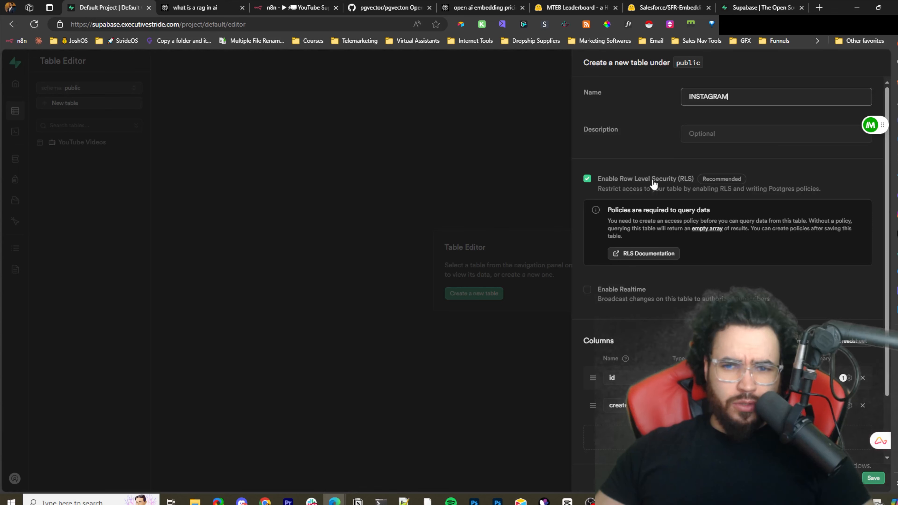
{"action": "scroll", "coordinate": [675, 262], "scroll_direction": "down", "scroll_amount": 2}
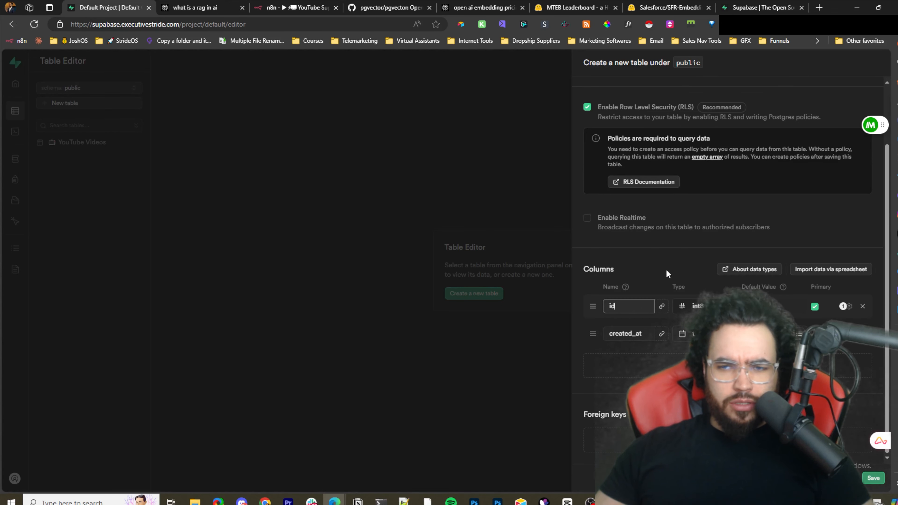
{"action": "scroll", "coordinate": [680, 270], "scroll_direction": "up", "scroll_amount": 2}
{"action": "scroll", "coordinate": [680, 273], "scroll_direction": "down", "scroll_amount": 2}
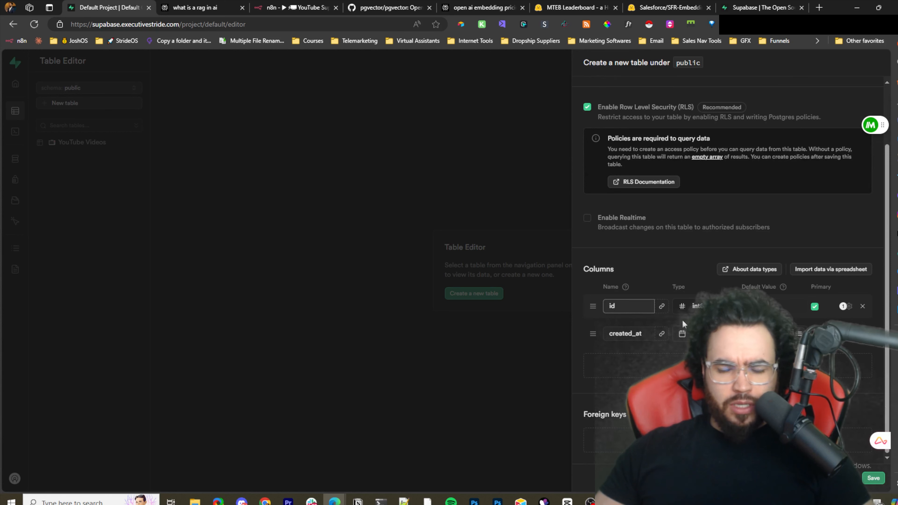
{"action": "left_click", "coordinate": [627, 309]}
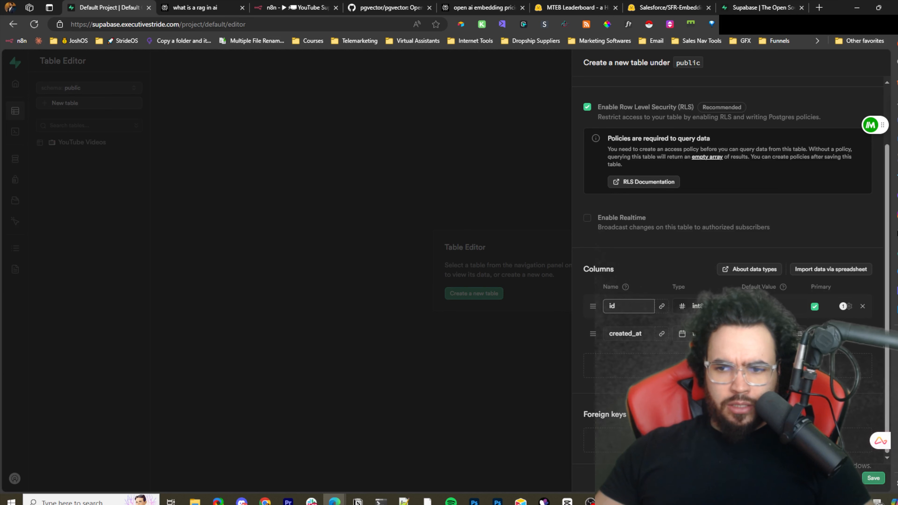
{"action": "left_click", "coordinate": [876, 482]}
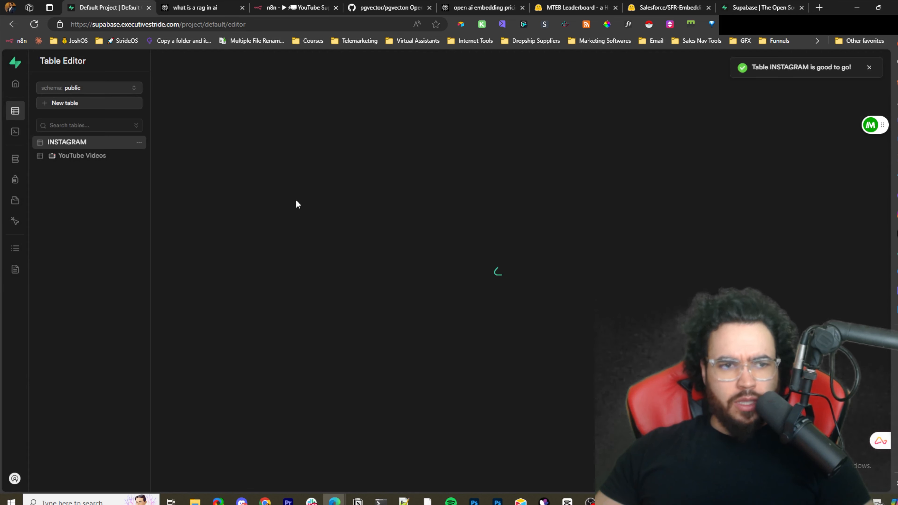
- Open the INSTAGRAM table's policies and start a new Row Level Security policy named instagram
{"action": "left_click", "coordinate": [86, 145]}
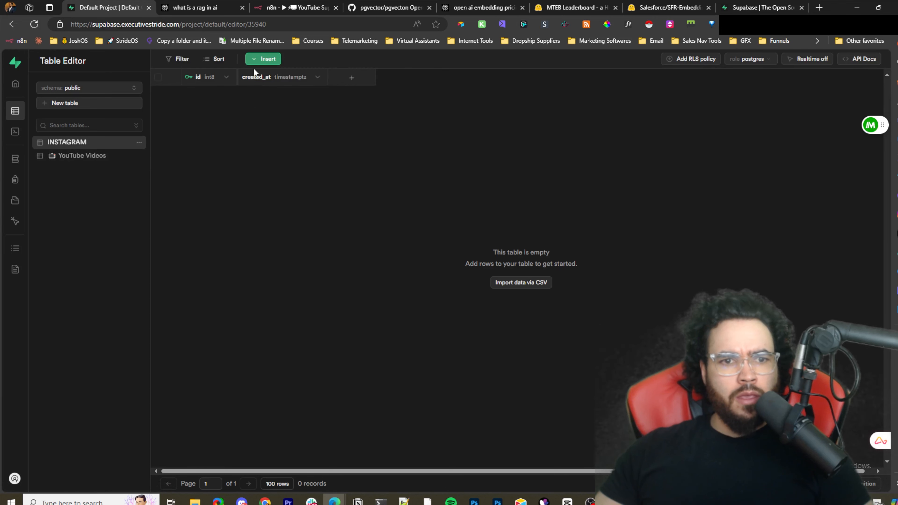
{"action": "left_click", "coordinate": [681, 60]}
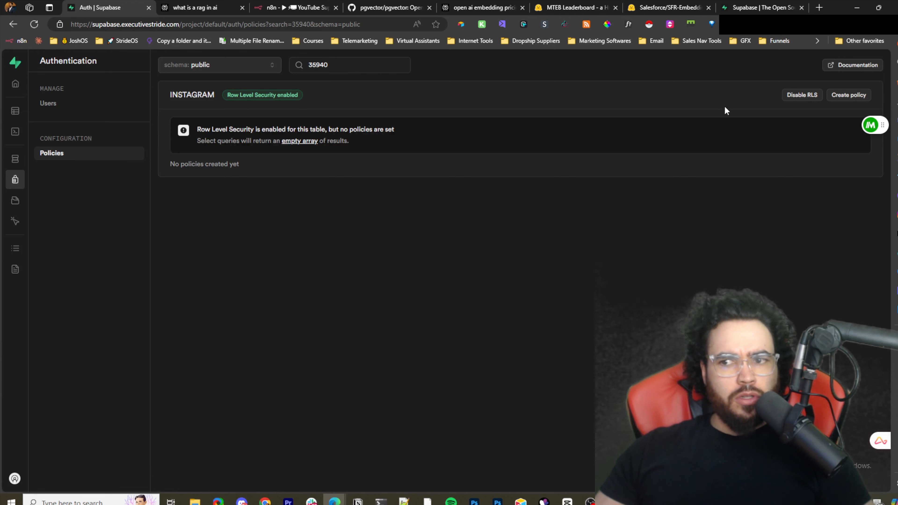
{"action": "left_click", "coordinate": [848, 96]}
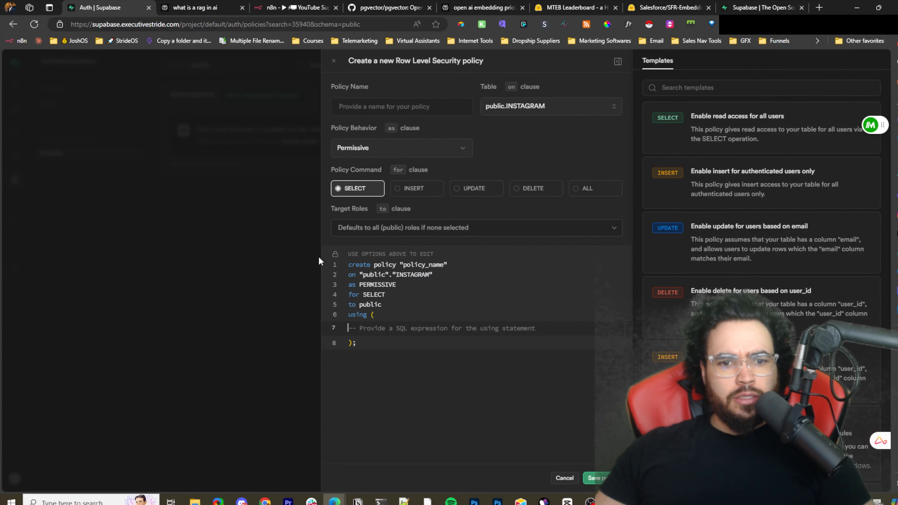
{"action": "left_click", "coordinate": [298, 167]}
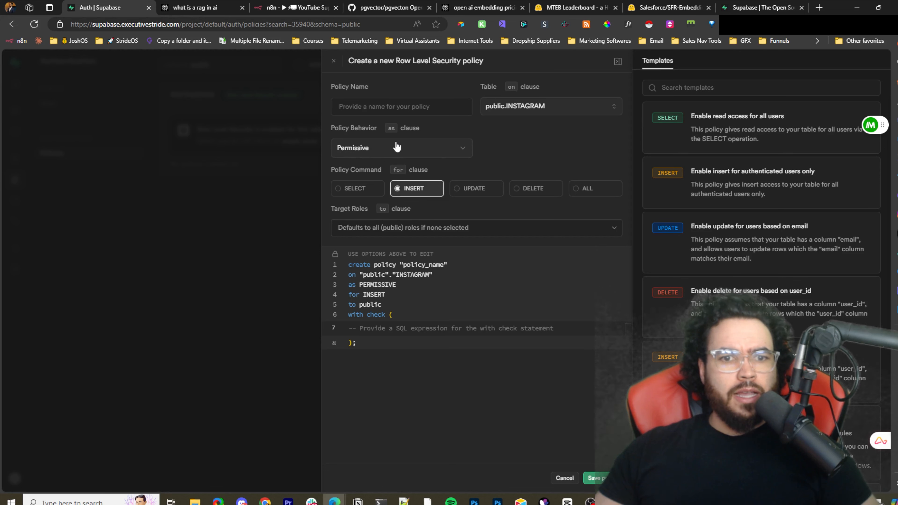
{"action": "left_click", "coordinate": [364, 107]}
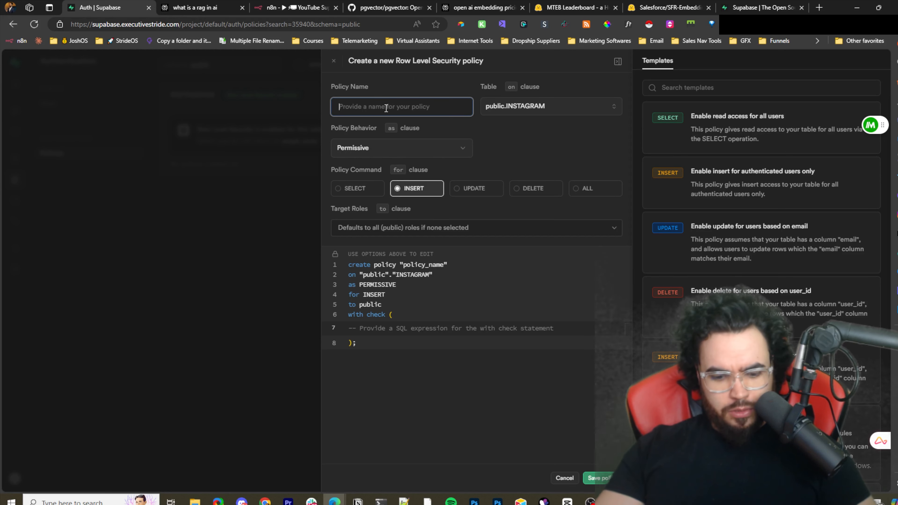
{"action": "type", "text": "insta"}
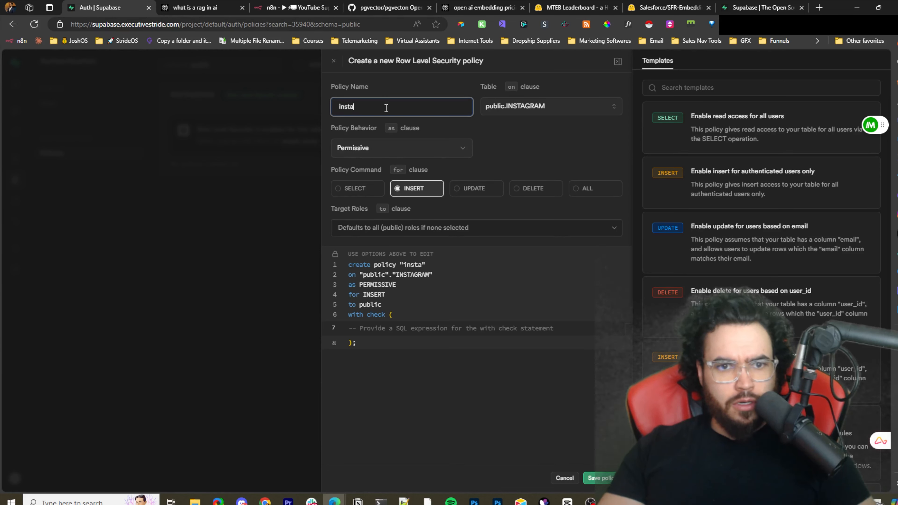
{"action": "type", "text": "gram"}
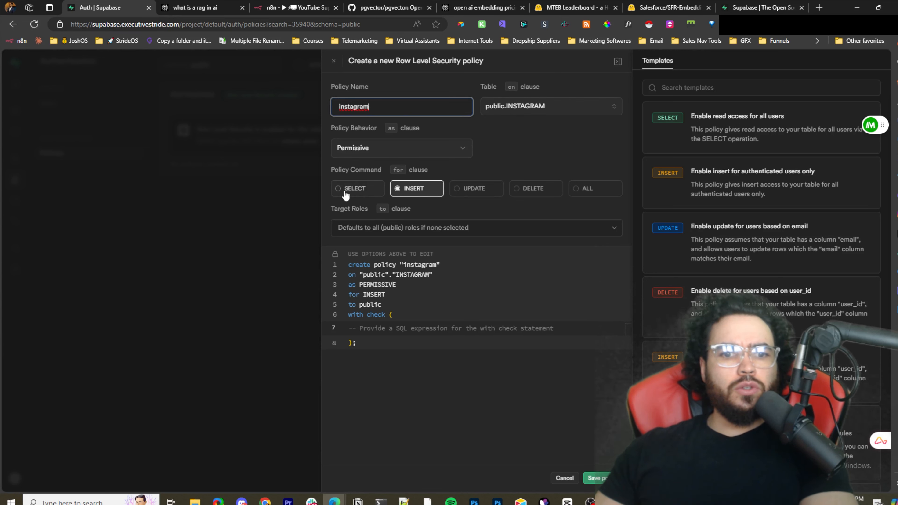
- Apply the policy to ALL commands with a using expression of true and save it
{"action": "left_click", "coordinate": [598, 198]}
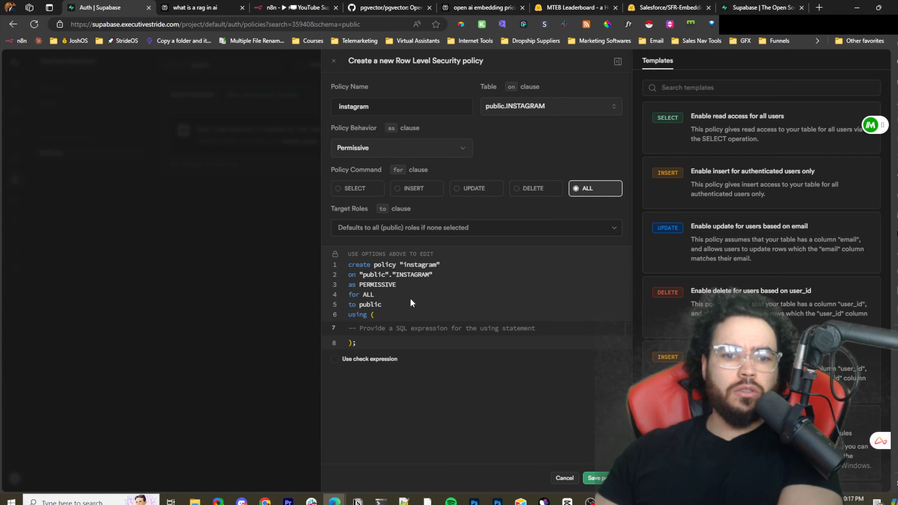
{"action": "left_click", "coordinate": [407, 327]}
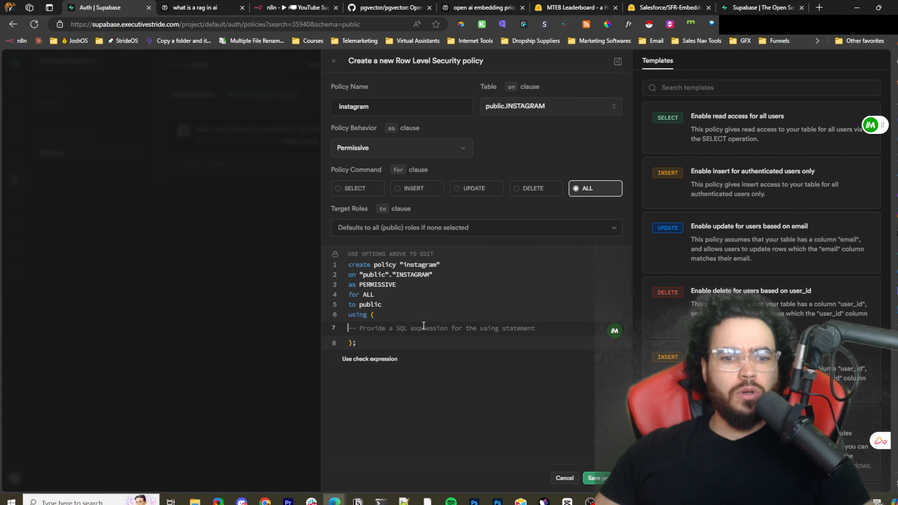
{"action": "type", "text": "true"}
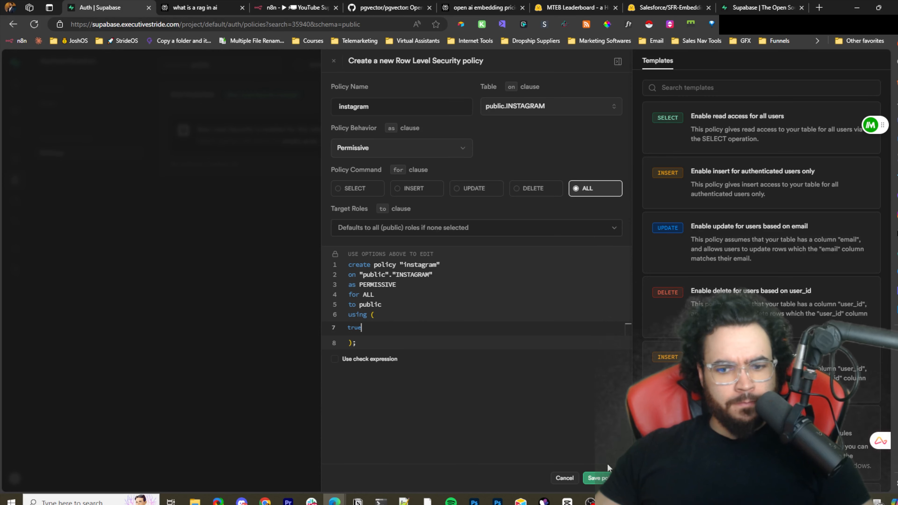
{"action": "left_click", "coordinate": [602, 477]}
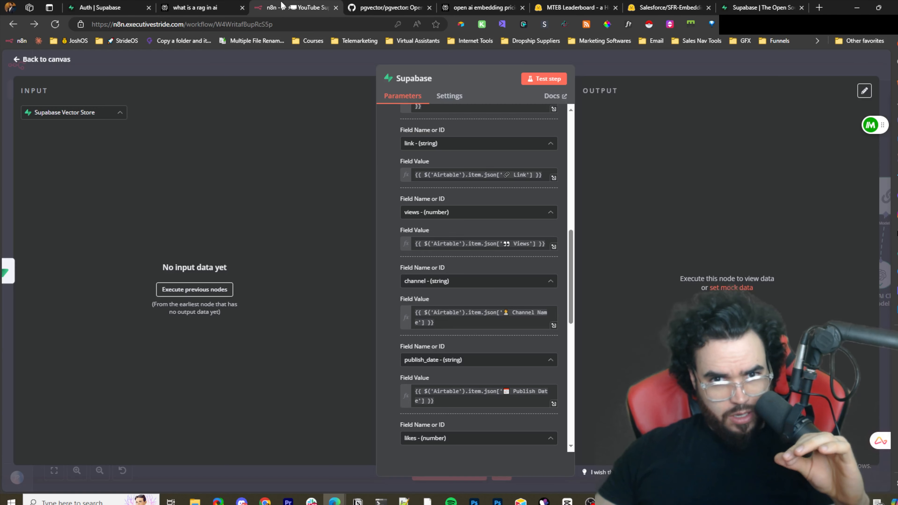
- Return to the n8n workflow canvas and connect Default Data Loader1 to Supabase Vector Store2's document input
{"action": "left_click", "coordinate": [279, 6]}
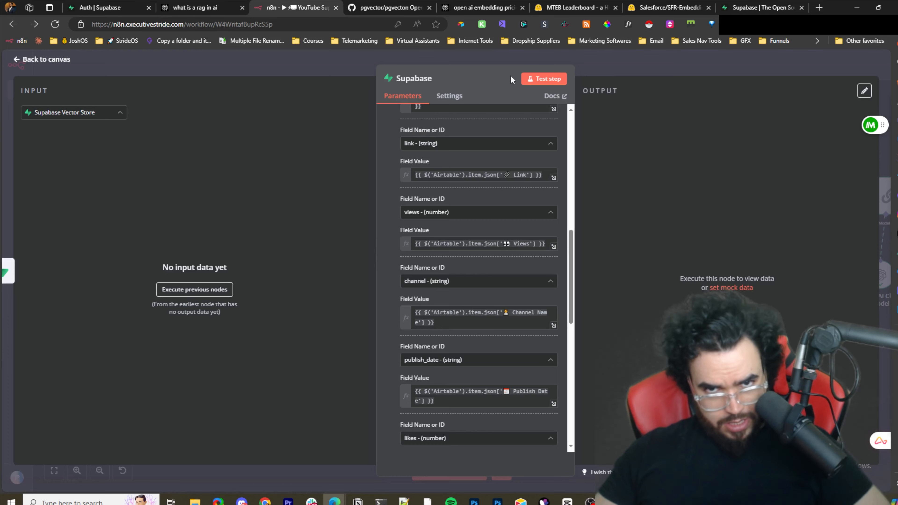
{"action": "left_click", "coordinate": [520, 63]}
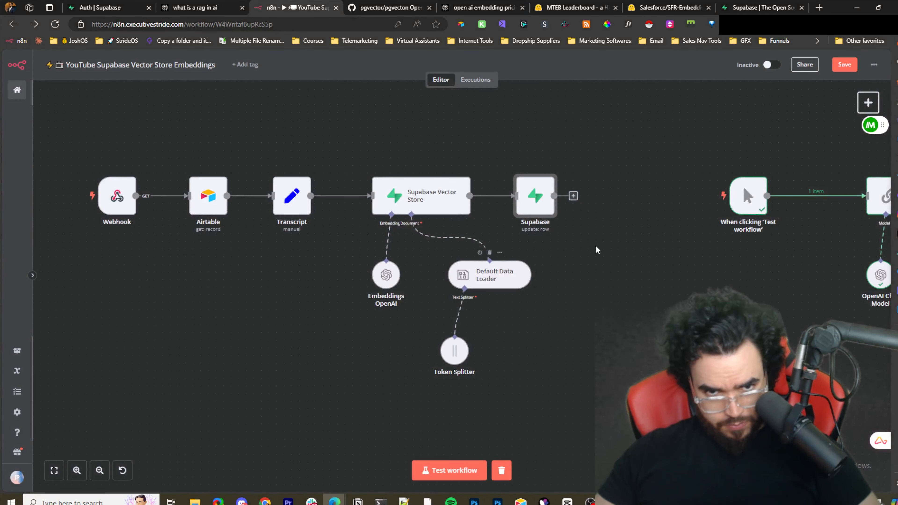
{"action": "key", "text": "ctrl+minus"}
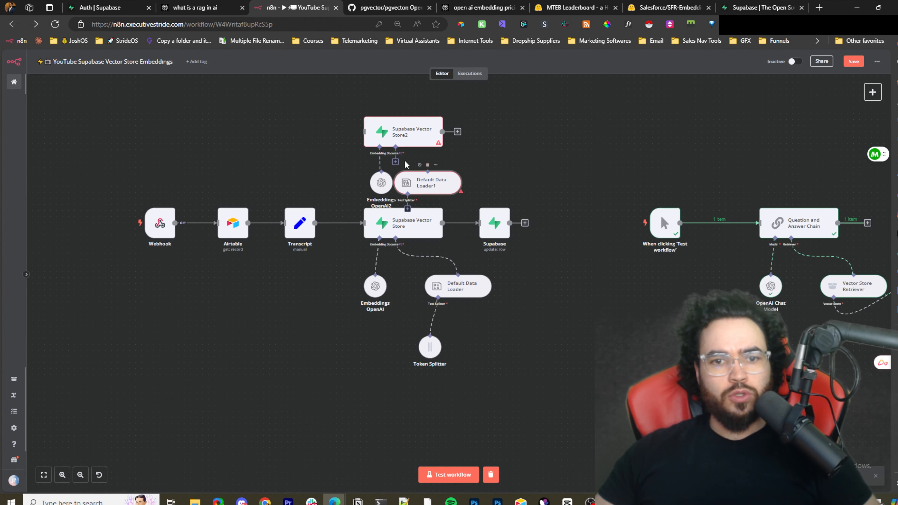
{"action": "left_click_drag", "start_coordinate": [395, 146], "coordinate": [430, 164]}
- Duplicate the Token Splitter and attach the copy to Default Data Loader1 beneath the second vector store
{"action": "left_click", "coordinate": [430, 349]}
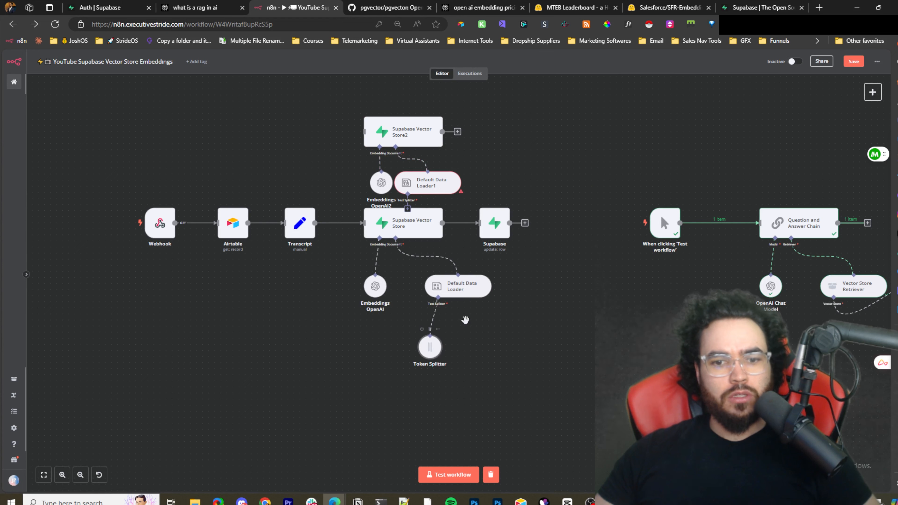
{"action": "key", "text": "ctrl+c"}
{"action": "key", "text": "ctrl+v"}
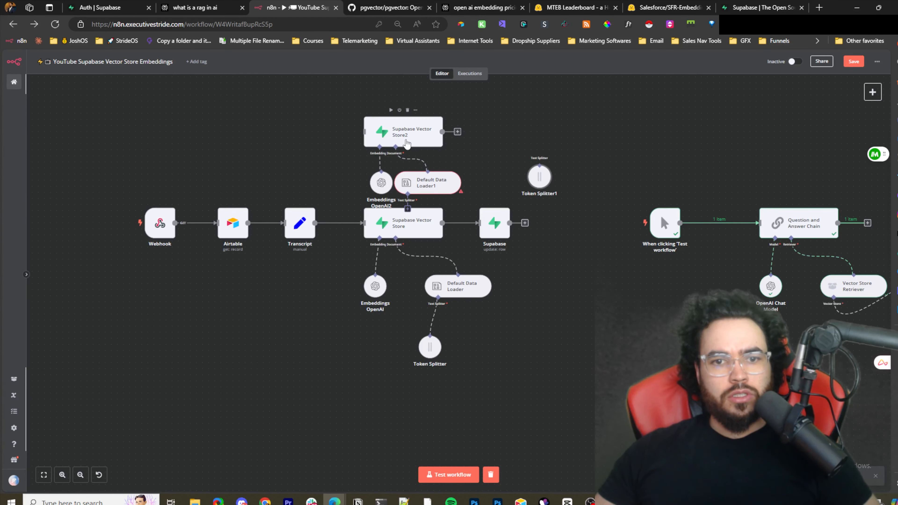
{"action": "left_click_drag", "start_coordinate": [407, 144], "coordinate": [412, 107]}
{"action": "left_click_drag", "start_coordinate": [431, 183], "coordinate": [443, 152]}
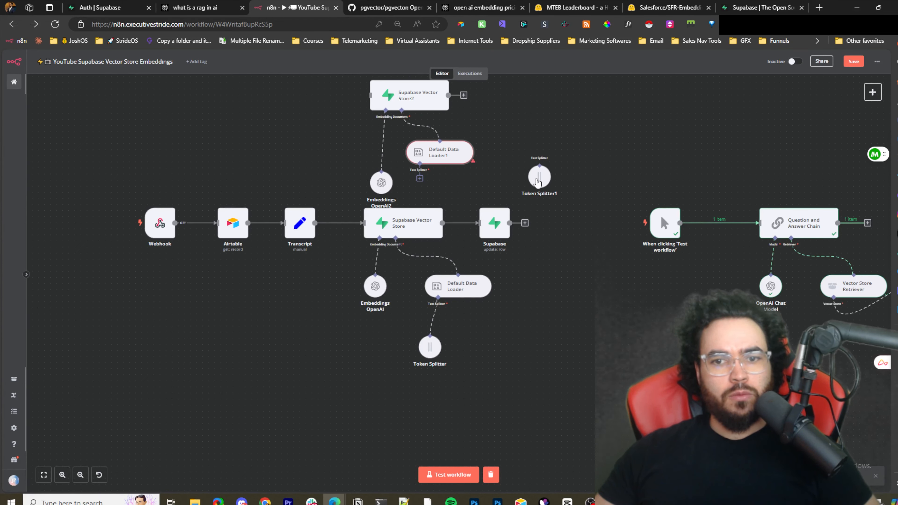
{"action": "left_click_drag", "start_coordinate": [537, 181], "coordinate": [420, 170]}
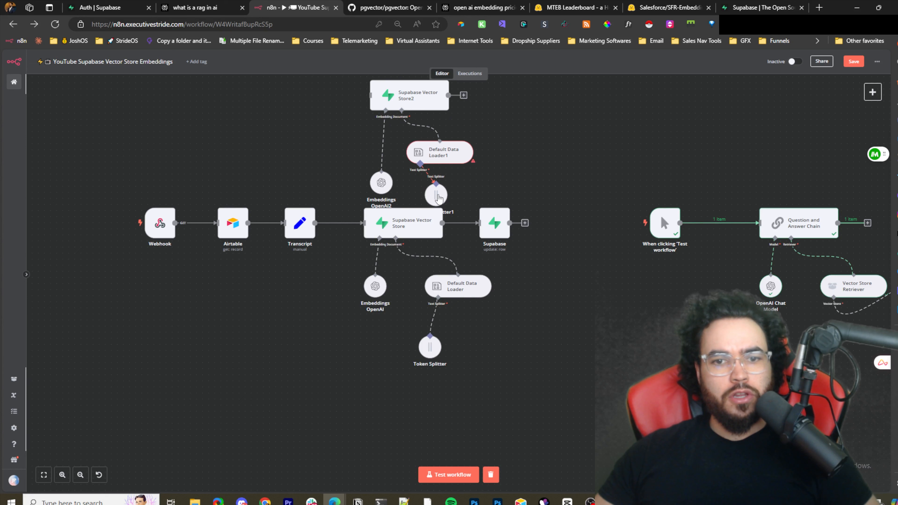
- Duplicate the Supabase update node and place the copy beside Supabase Vector Store2
{"action": "left_click", "coordinate": [498, 227]}
{"action": "key", "text": "ctrl+c"}
{"action": "key", "text": "ctrl+v"}
{"action": "left_click_drag", "start_coordinate": [539, 182], "coordinate": [514, 148]}
- Open Supabase Vector Store2 and set its table name to INSTAGRAM
{"action": "scroll", "coordinate": [502, 147], "scroll_direction": "up", "scroll_amount": 2}
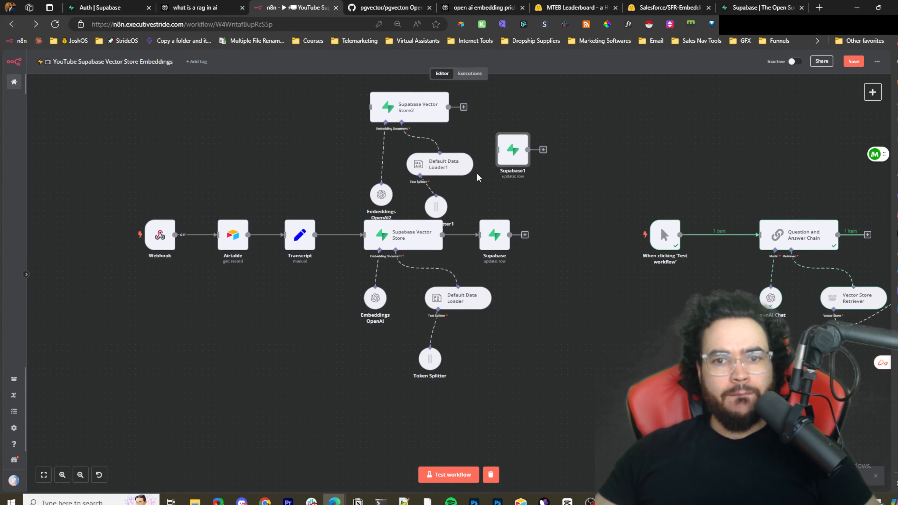
{"action": "double_click", "coordinate": [410, 143]}
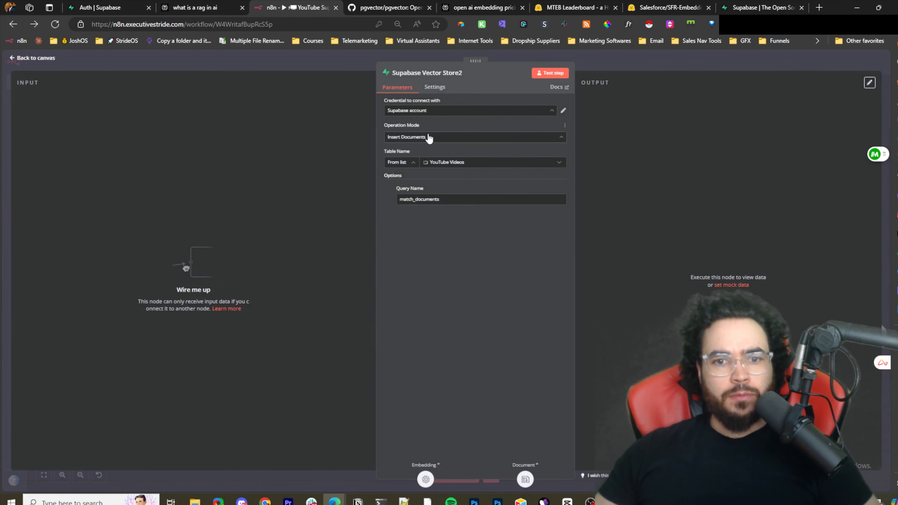
{"action": "left_click", "coordinate": [441, 165]}
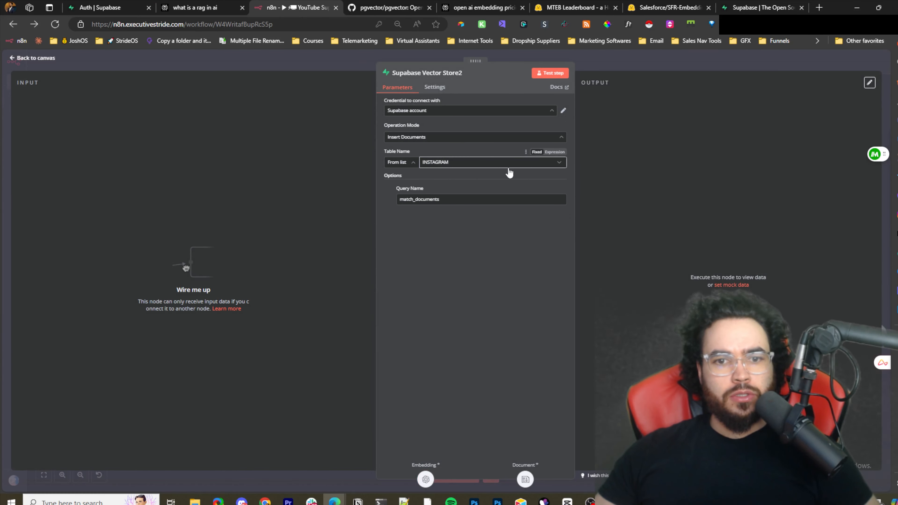
- Return to the canvas and connect the Transcript node's output to Supabase Vector Store2's main input
{"action": "left_click", "coordinate": [435, 170]}
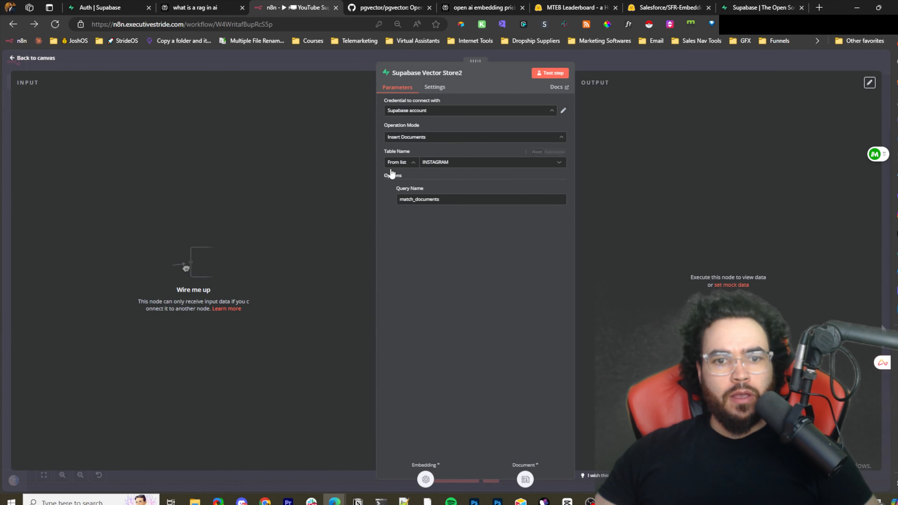
{"action": "left_click", "coordinate": [595, 62]}
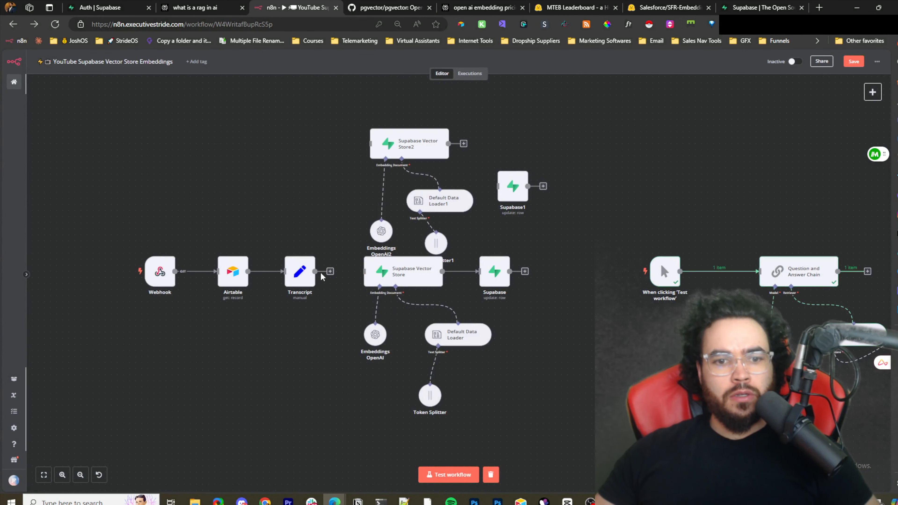
{"action": "left_click_drag", "start_coordinate": [315, 271], "coordinate": [370, 148]}
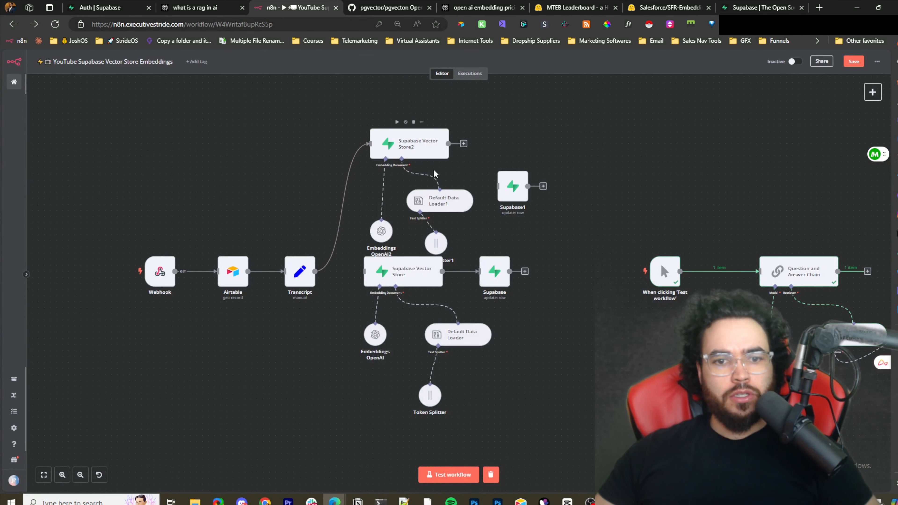
- Rearrange Default Data Loader1, Token Splitter1 and the Supabase1 update node around Supabase Vector Store2
{"action": "left_click_drag", "start_coordinate": [441, 212], "coordinate": [453, 201]}
{"action": "left_click_drag", "start_coordinate": [435, 244], "coordinate": [441, 225]}
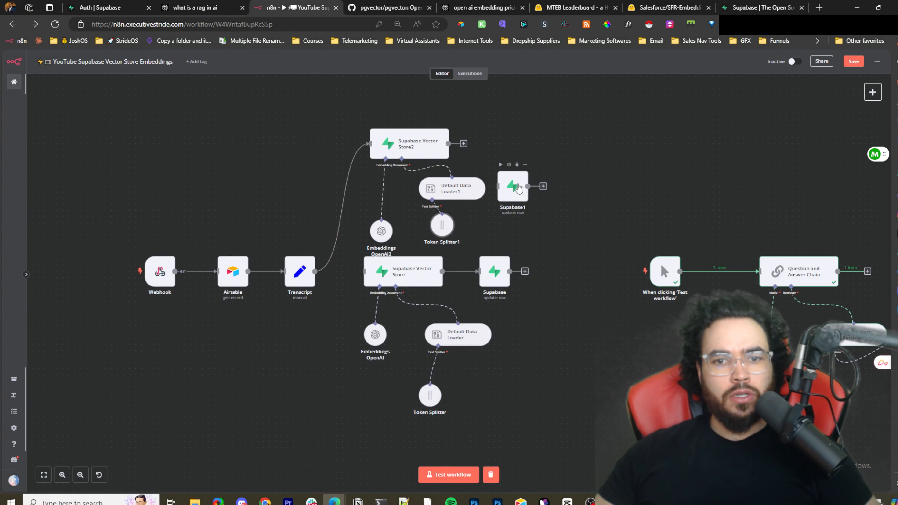
{"action": "left_click_drag", "start_coordinate": [554, 169], "coordinate": [554, 169]}
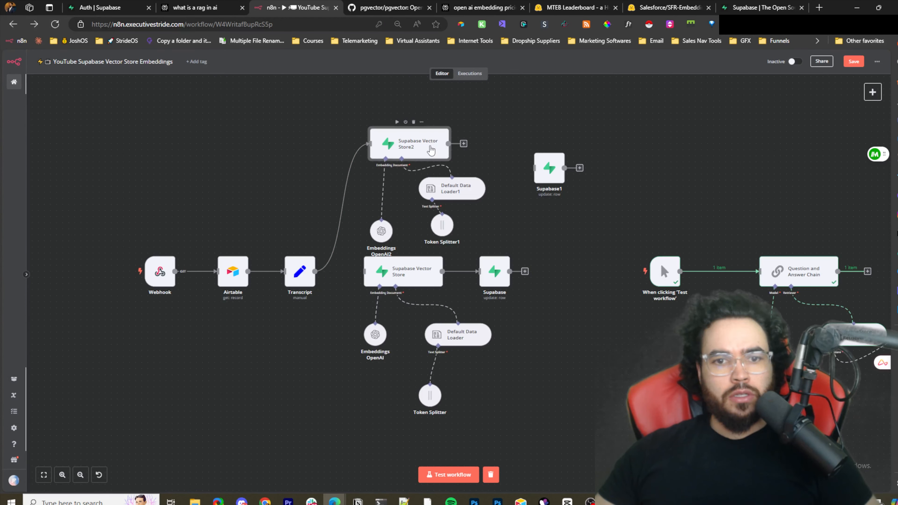
- Open Supabase Vector Store2 to check its settings and close it again
{"action": "double_click", "coordinate": [435, 149]}
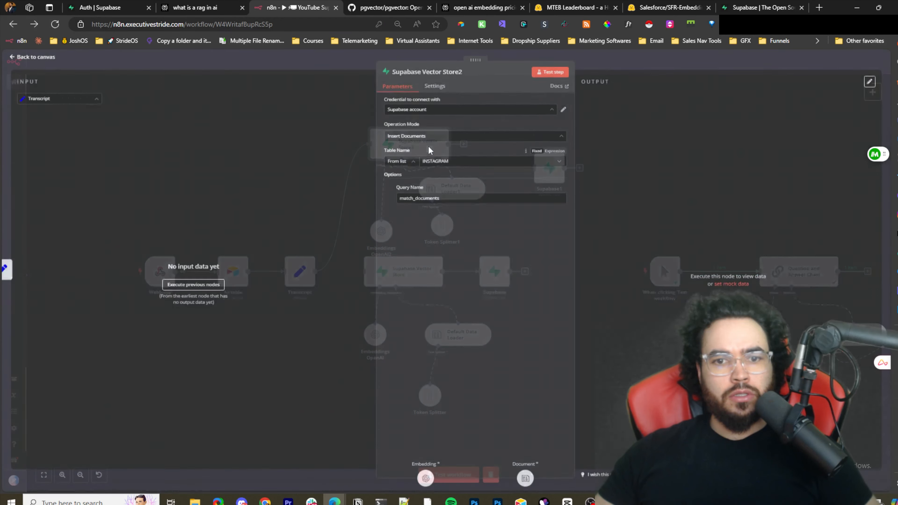
{"action": "left_click", "coordinate": [663, 68]}
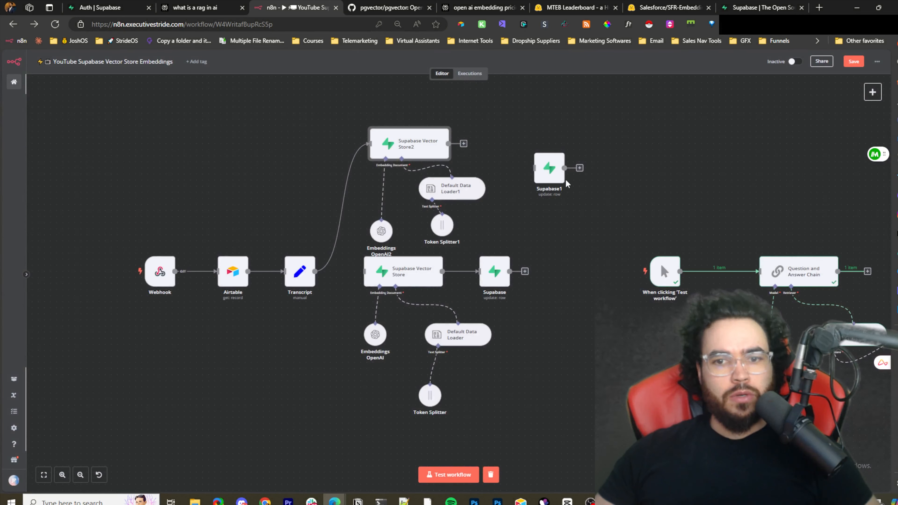
- Remove the duplicated Supabase1 update node and move Token Splitter1 beside the second branch
{"action": "left_click_drag", "start_coordinate": [558, 175], "coordinate": [579, 234]}
{"action": "left_click", "coordinate": [577, 216]}
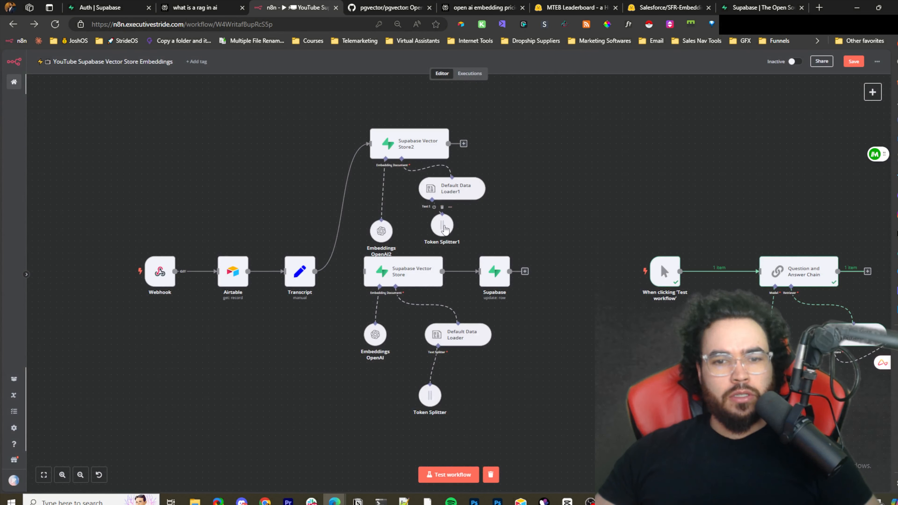
{"action": "left_click_drag", "start_coordinate": [445, 229], "coordinate": [500, 241]}
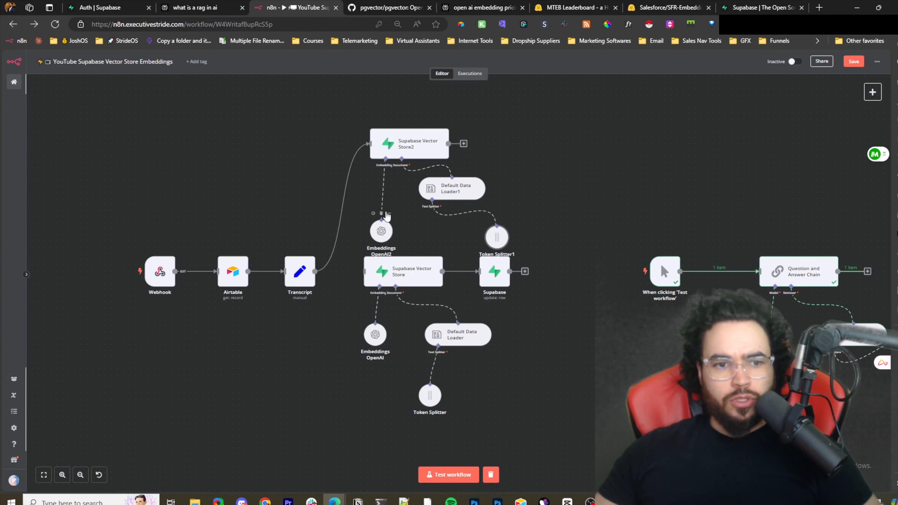
- Start a test run of the workflow and switch away to trigger it
{"action": "left_click", "coordinate": [443, 474]}
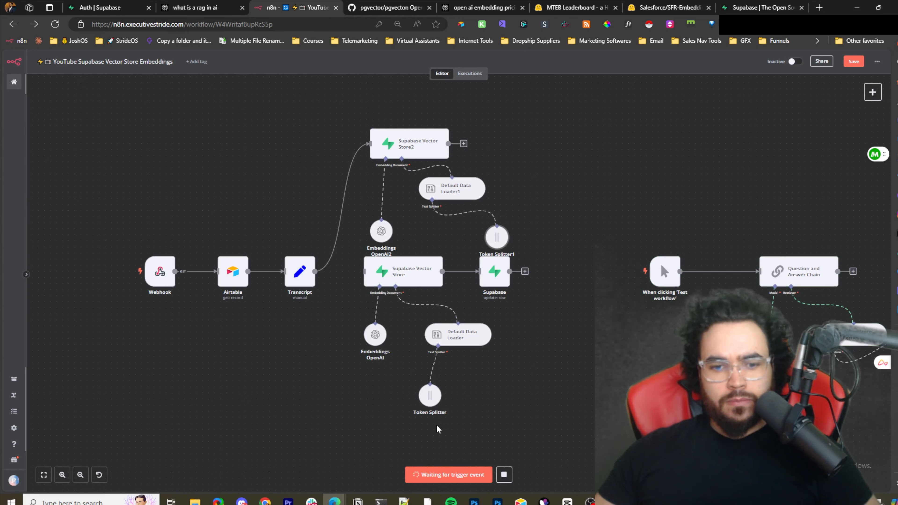
{"action": "key", "text": "alt+Tab"}
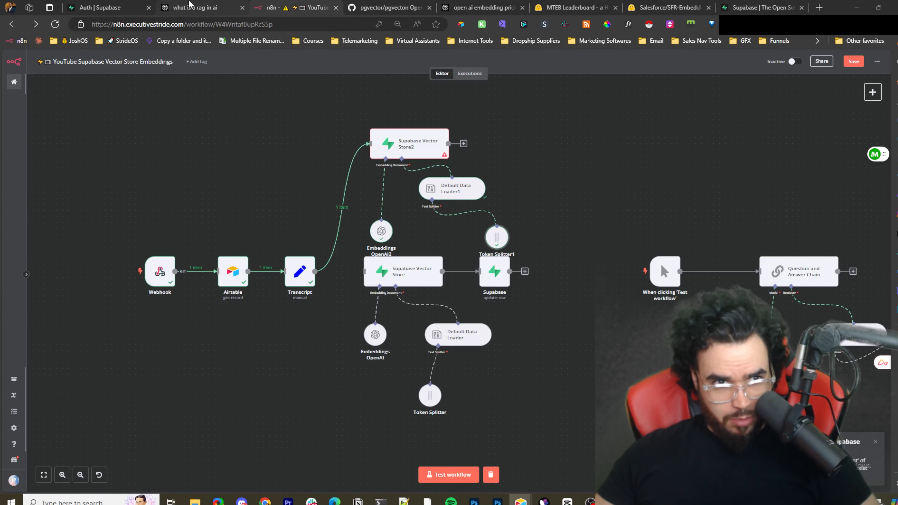
- Switch to the Supabase tab and start a new query in the SQL Editor
{"action": "left_click", "coordinate": [104, 5]}
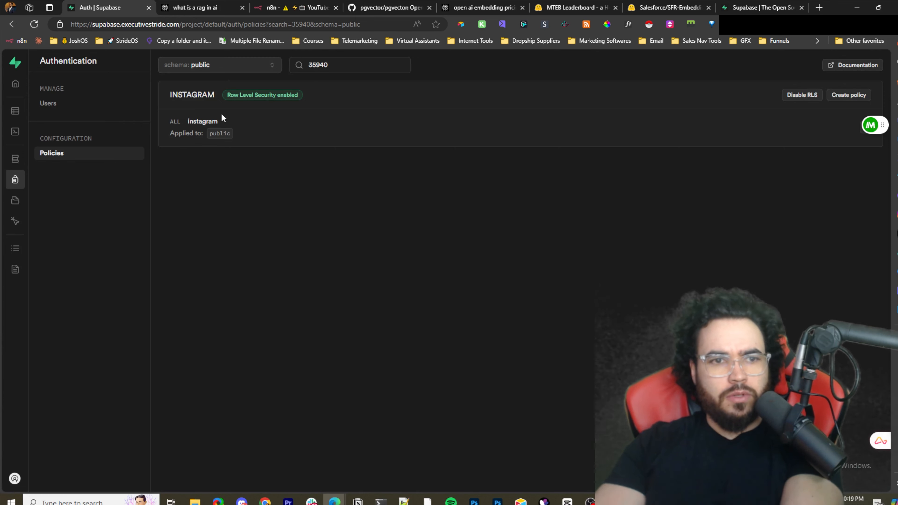
{"action": "mouse_move", "coordinate": [38, 140]}
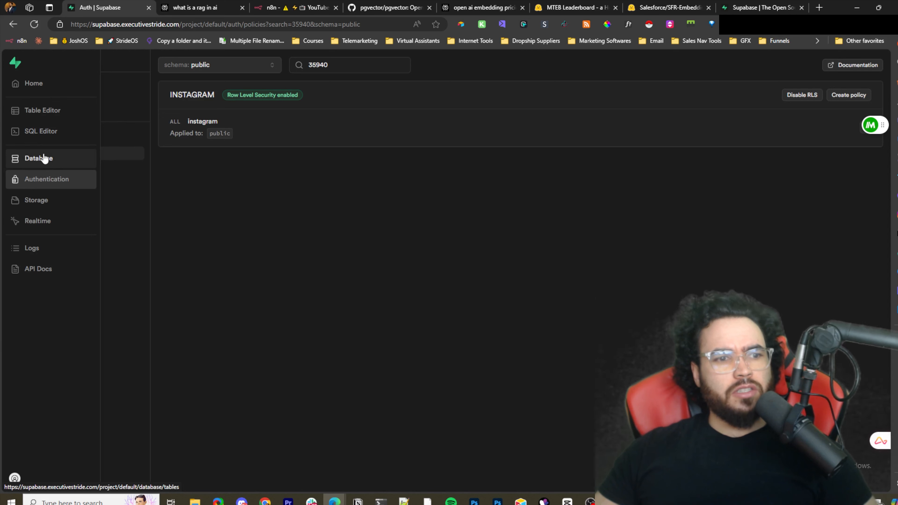
{"action": "left_click", "coordinate": [40, 136]}
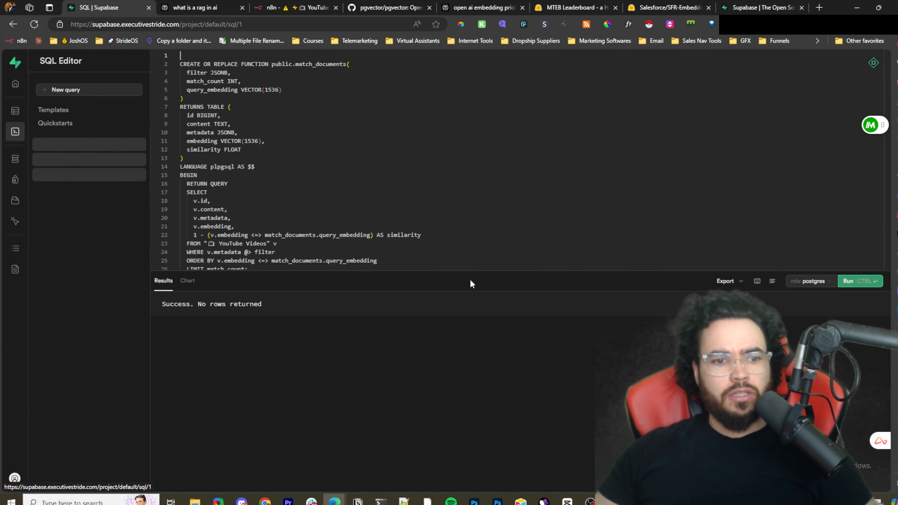
{"action": "left_click", "coordinate": [78, 91]}
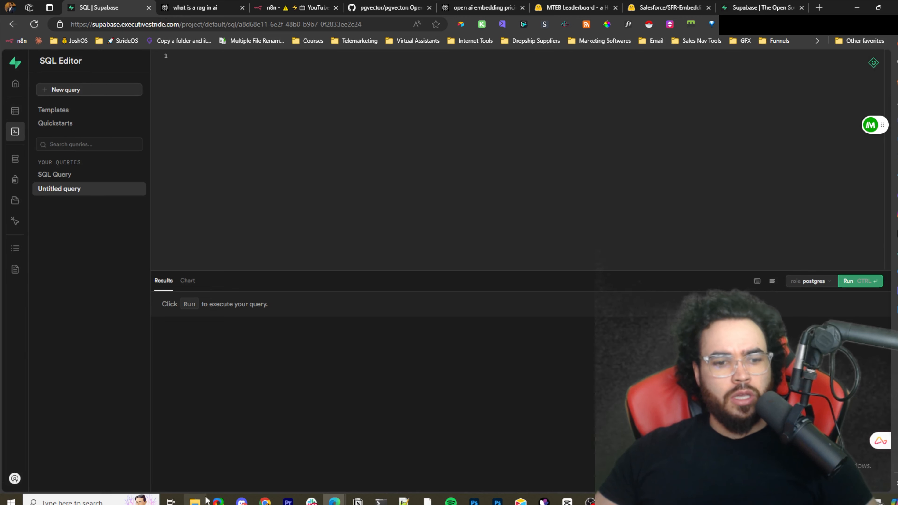
- Open Notepad++ and change the ALTER TABLE script's target table to "INSTAGRAM"
{"action": "left_click", "coordinate": [404, 500]}
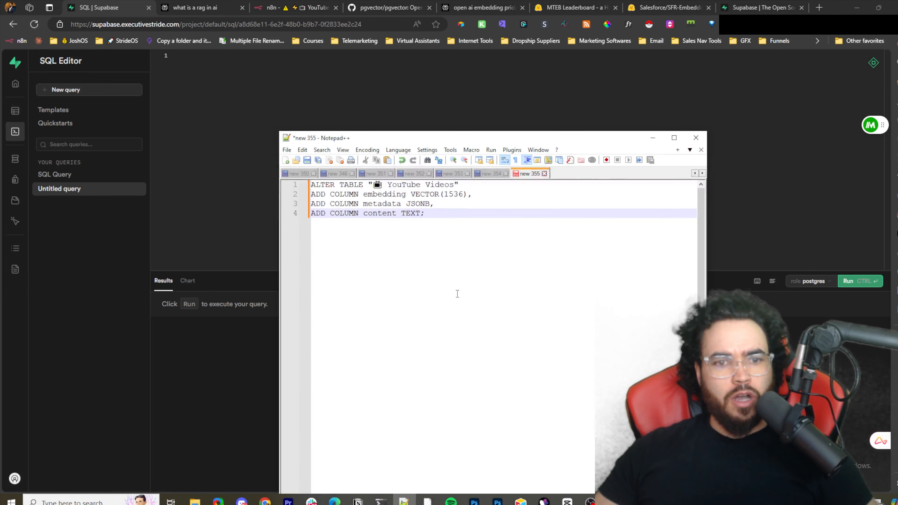
{"action": "key", "text": "ctrl+a"}
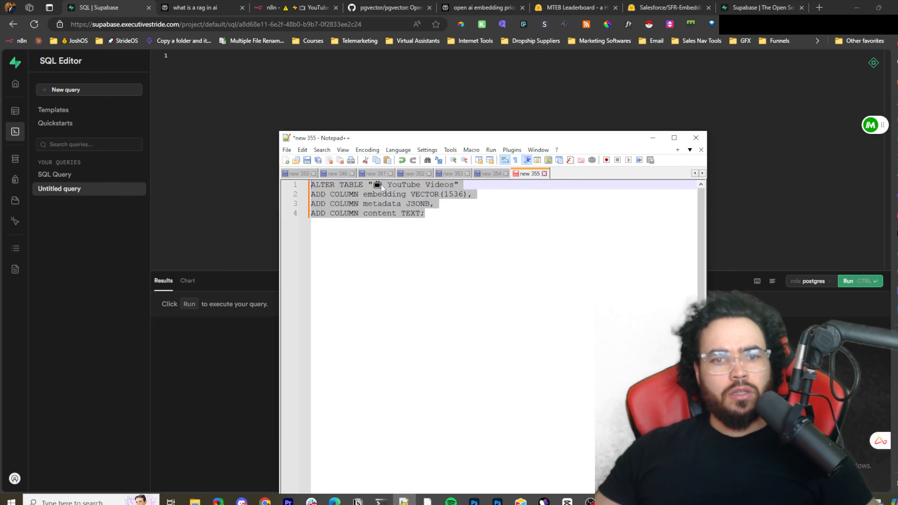
{"action": "left_click_drag", "start_coordinate": [374, 185], "coordinate": [450, 185]}
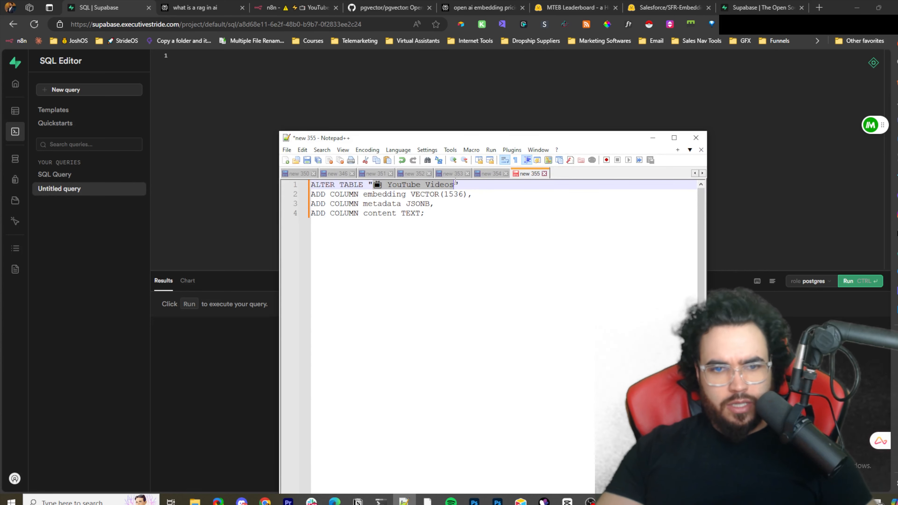
{"action": "type", "text": "INSTAGRAM"}
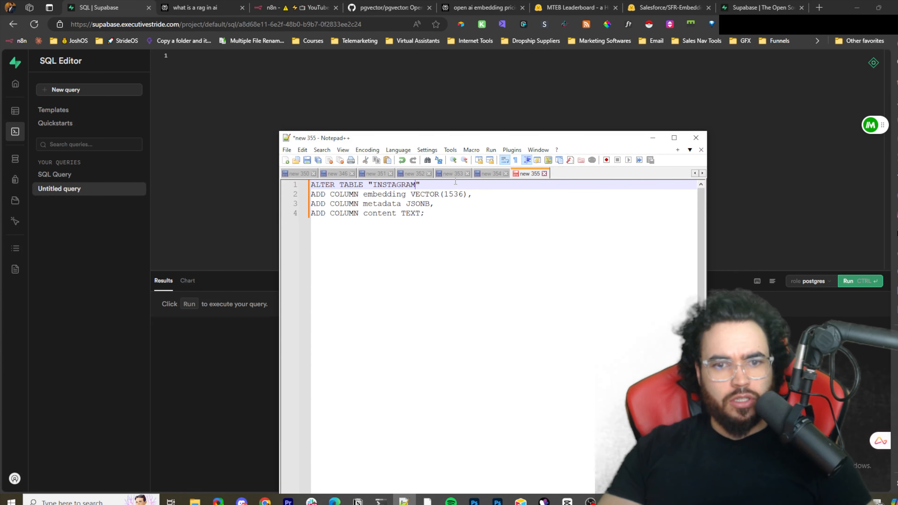
- Review the ALTER TABLE script's column definitions line by line
{"action": "left_click_drag", "start_coordinate": [312, 185], "coordinate": [465, 195]}
{"action": "left_click", "coordinate": [467, 209]}
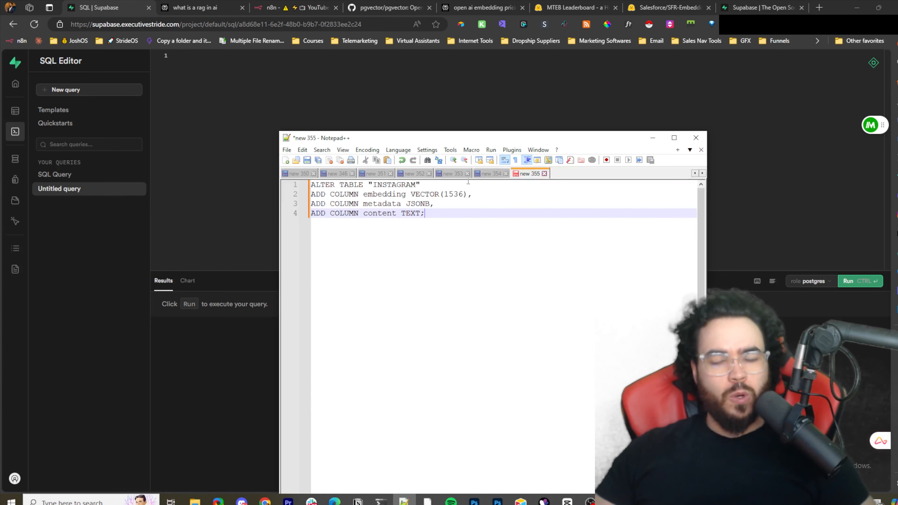
{"action": "key", "text": "ctrl+a"}
{"action": "left_click", "coordinate": [324, 191]}
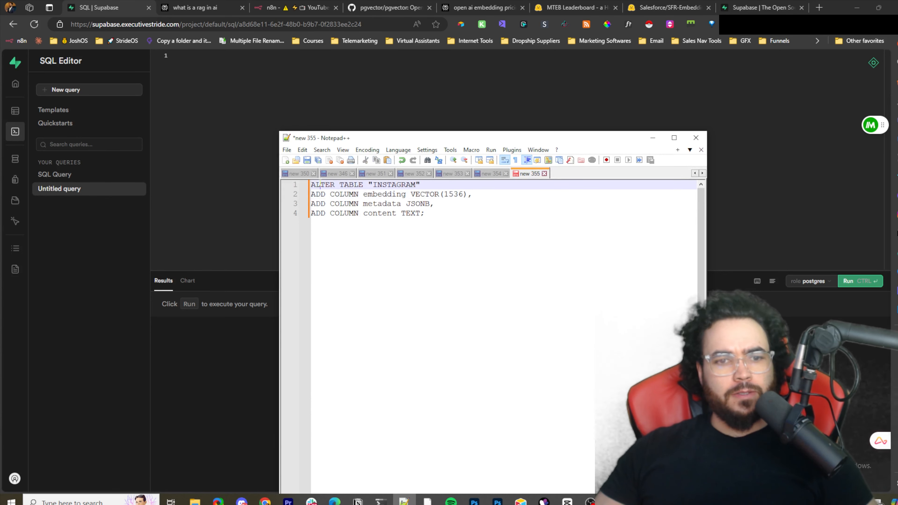
{"action": "key", "text": "ctrl+a"}
{"action": "left_click", "coordinate": [377, 186]}
{"action": "left_click_drag", "start_coordinate": [377, 185], "coordinate": [407, 195]}
{"action": "key", "text": "ctrl+a"}
{"action": "left_click", "coordinate": [397, 200]}
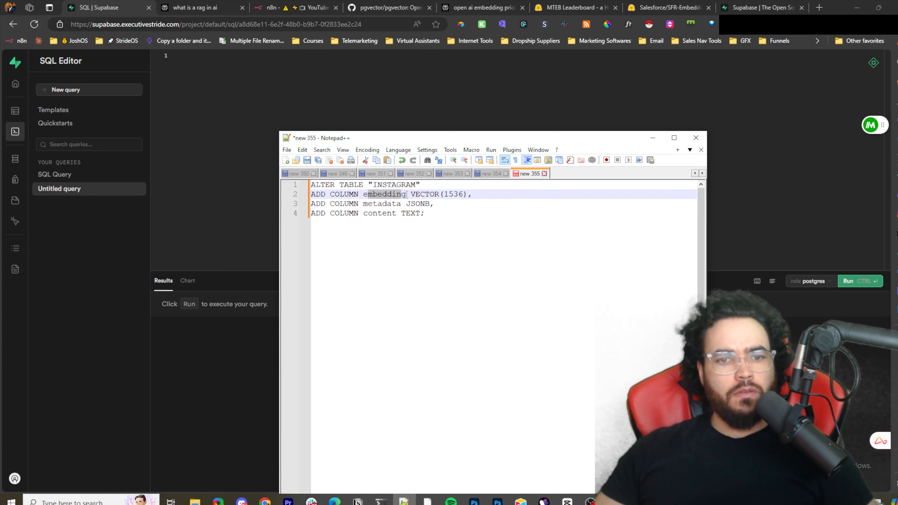
{"action": "left_click", "coordinate": [445, 195]}
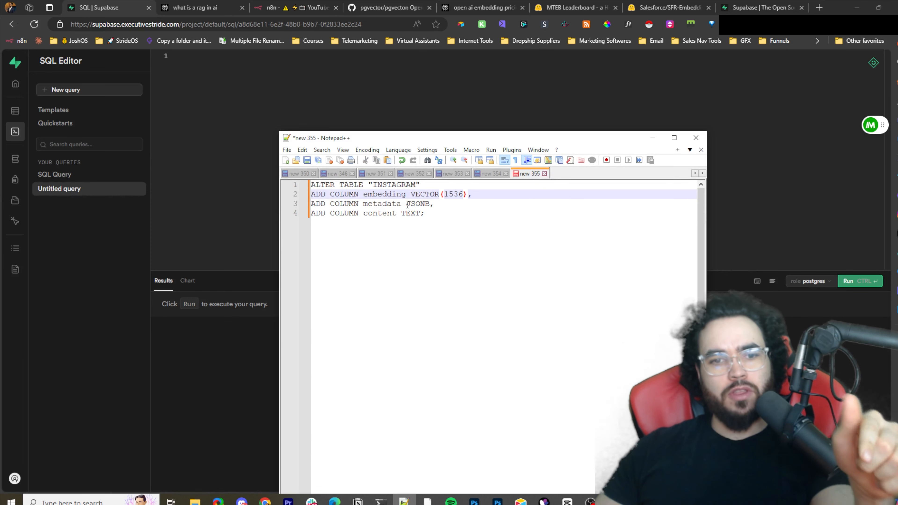
{"action": "left_click_drag", "start_coordinate": [336, 194], "coordinate": [428, 195]}
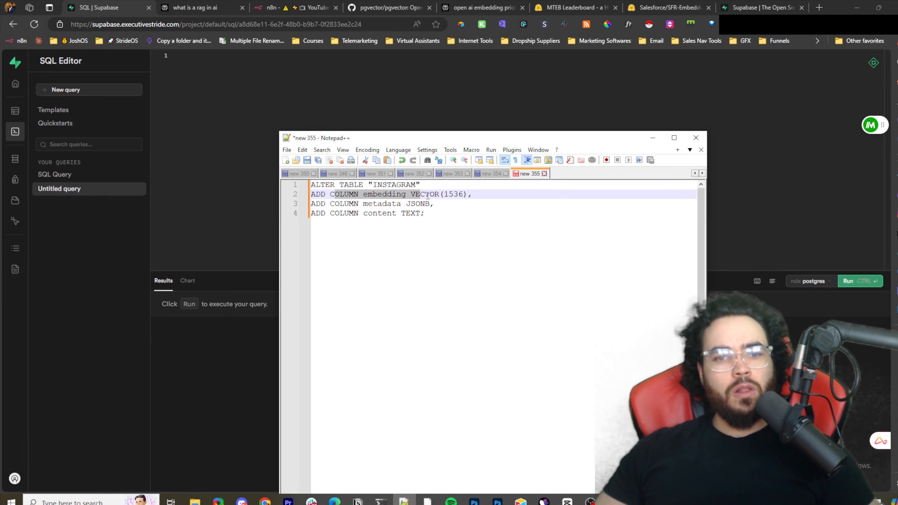
{"action": "left_click", "coordinate": [396, 196]}
{"action": "left_click", "coordinate": [429, 194]}
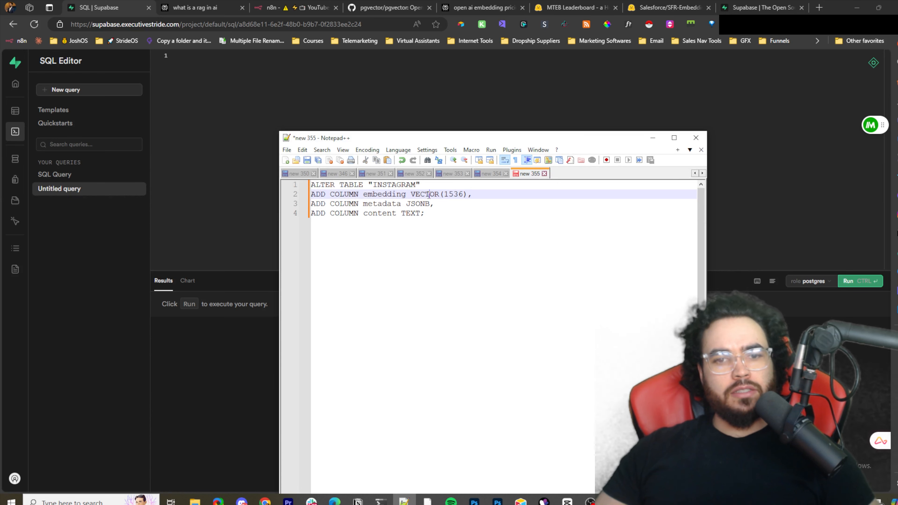
{"action": "mouse_move", "coordinate": [448, 194]}
{"action": "left_mouse_down"}
{"action": "mouse_move", "coordinate": [480, 200]}
{"action": "mouse_move", "coordinate": [438, 194]}
{"action": "left_mouse_up"}
{"action": "left_click", "coordinate": [468, 195]}
{"action": "left_click_drag", "start_coordinate": [497, 194], "coordinate": [440, 192]}
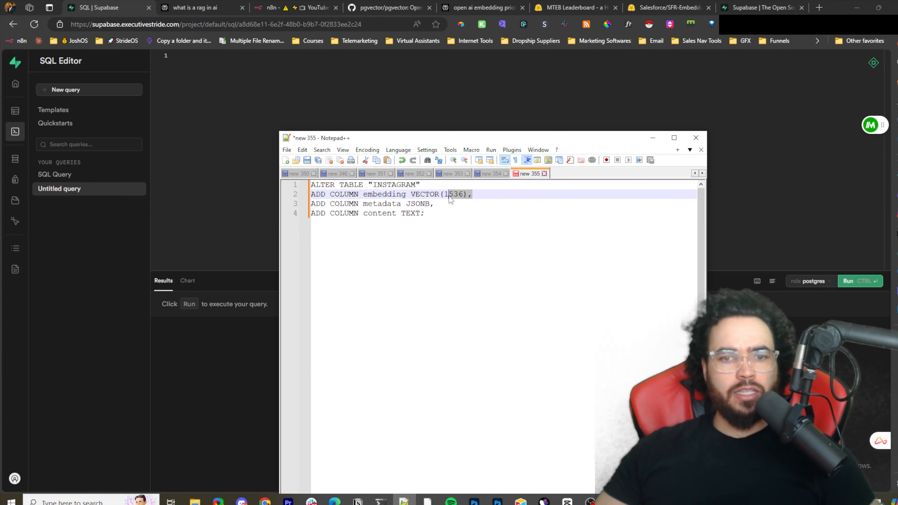
{"action": "left_click", "coordinate": [468, 196]}
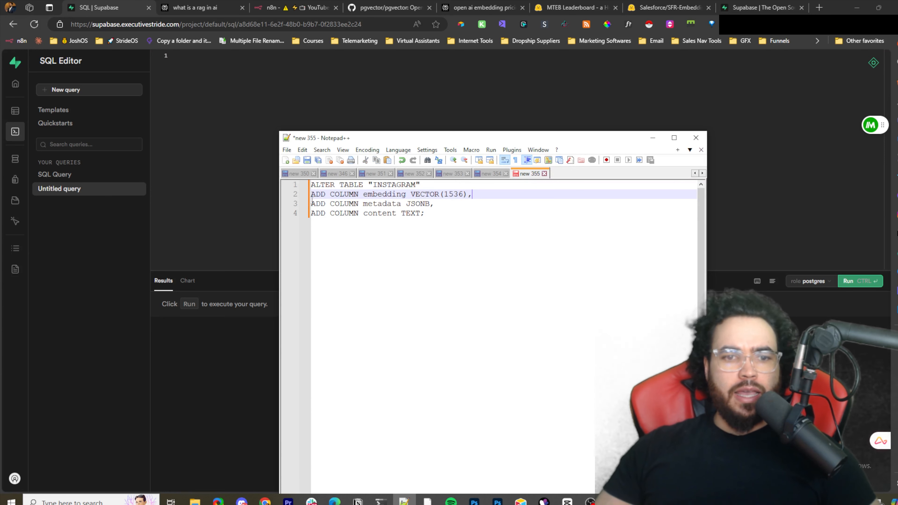
{"action": "left_click_drag", "start_coordinate": [312, 201], "coordinate": [411, 201]}
{"action": "double_click", "coordinate": [448, 195]}
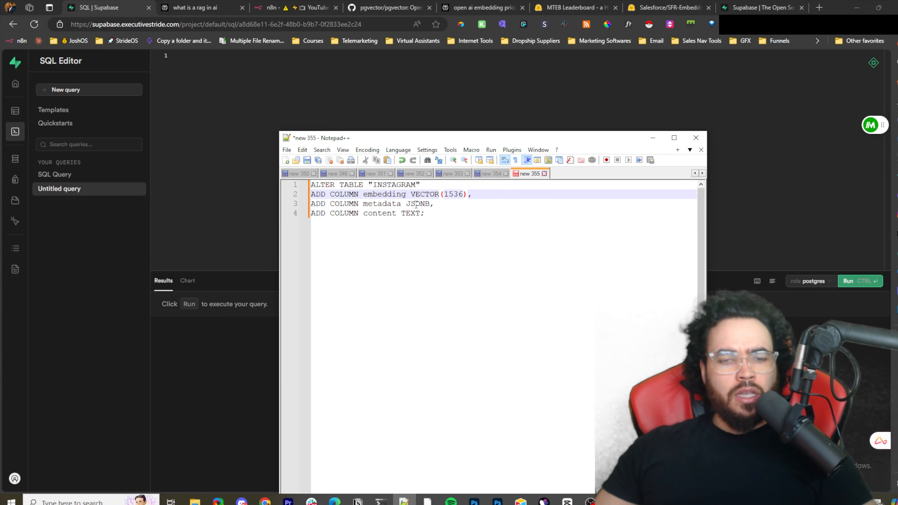
{"action": "left_click_drag", "start_coordinate": [442, 204], "coordinate": [312, 213]}
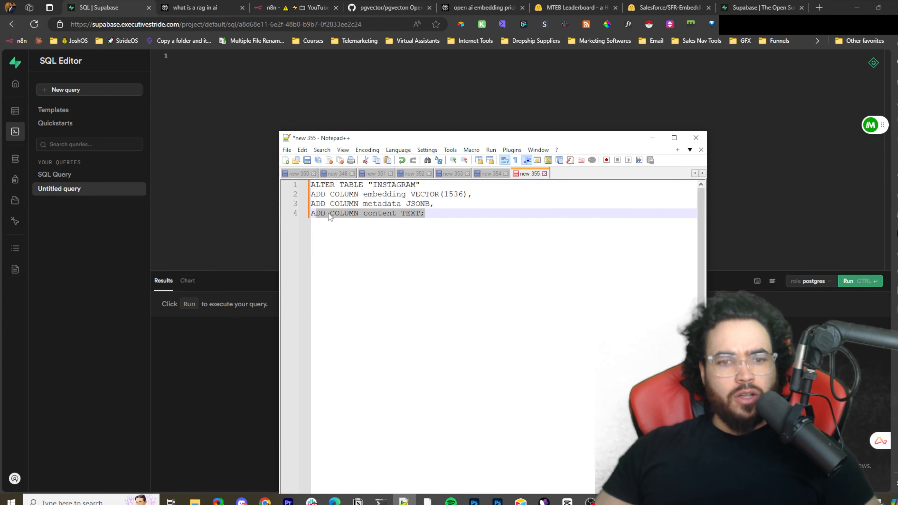
{"action": "left_click", "coordinate": [381, 212]}
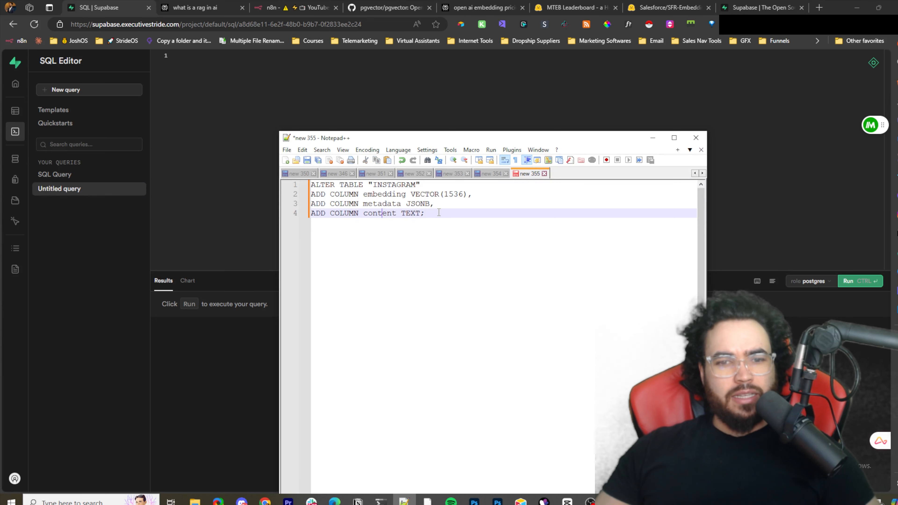
- Copy the script into the new SQL query, run it, and open the Table Editor
{"action": "key", "text": "ctrl+a"}
{"action": "key", "text": "ctrl+c"}
{"action": "left_click", "coordinate": [252, 131]}
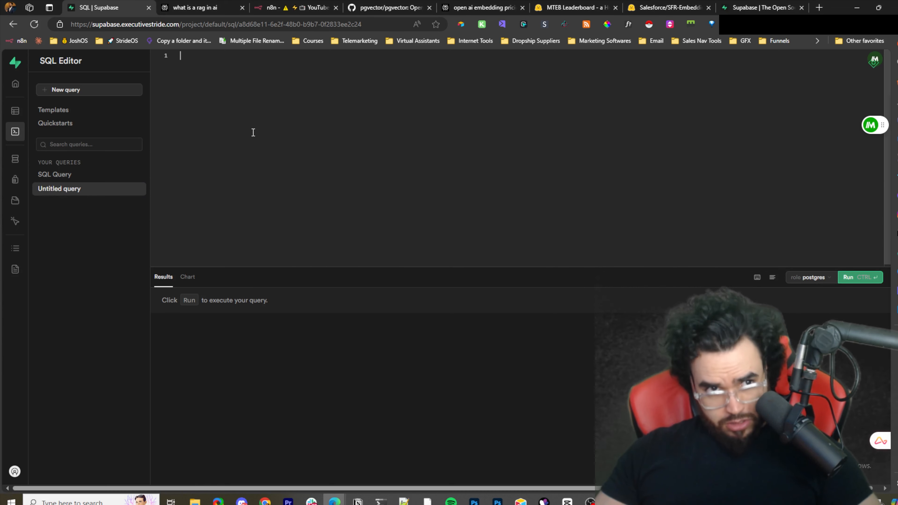
{"action": "key", "text": "ctrl+v"}
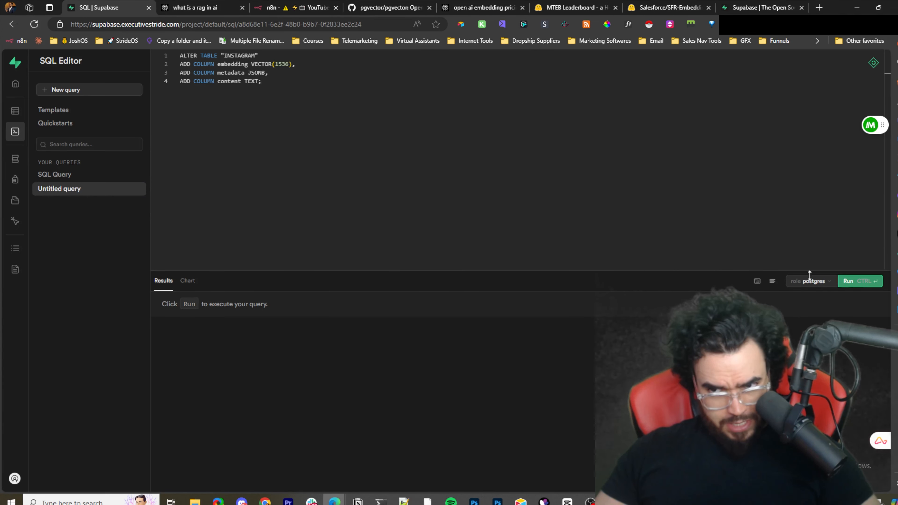
{"action": "left_click", "coordinate": [860, 285]}
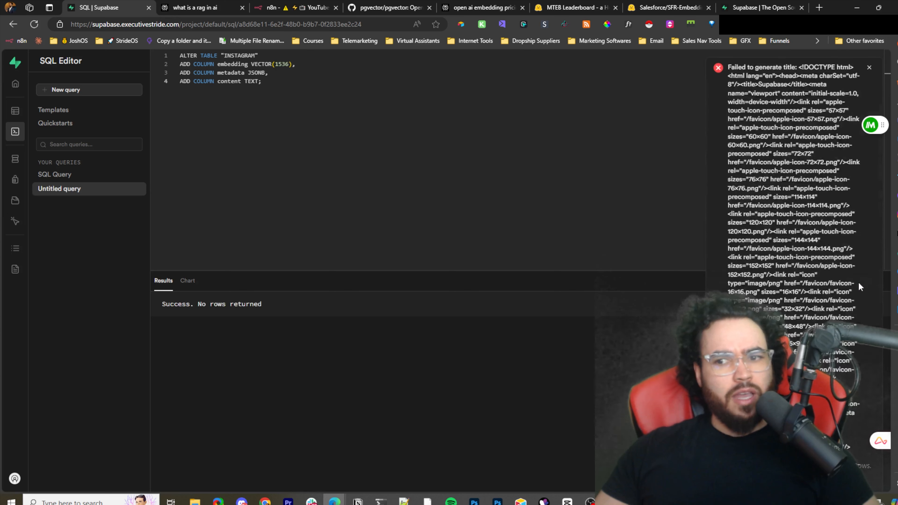
{"action": "left_click", "coordinate": [867, 67]}
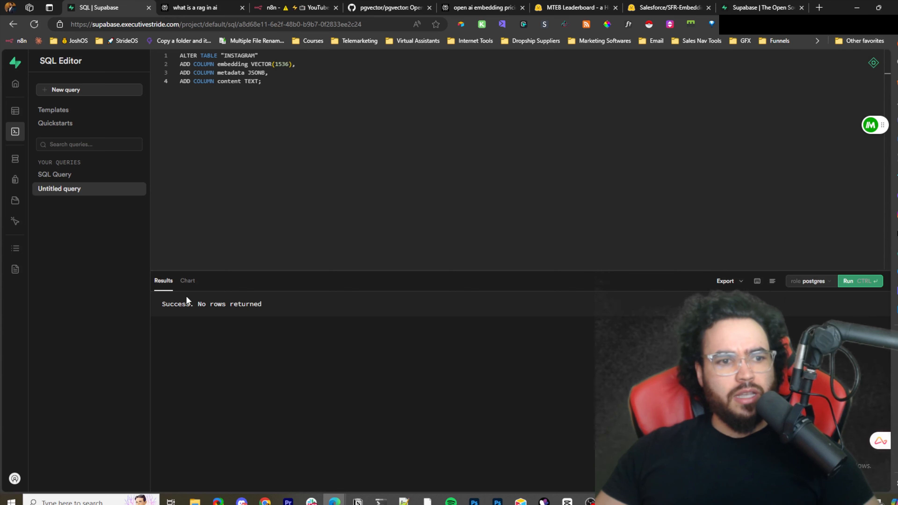
{"action": "left_click", "coordinate": [16, 115]}
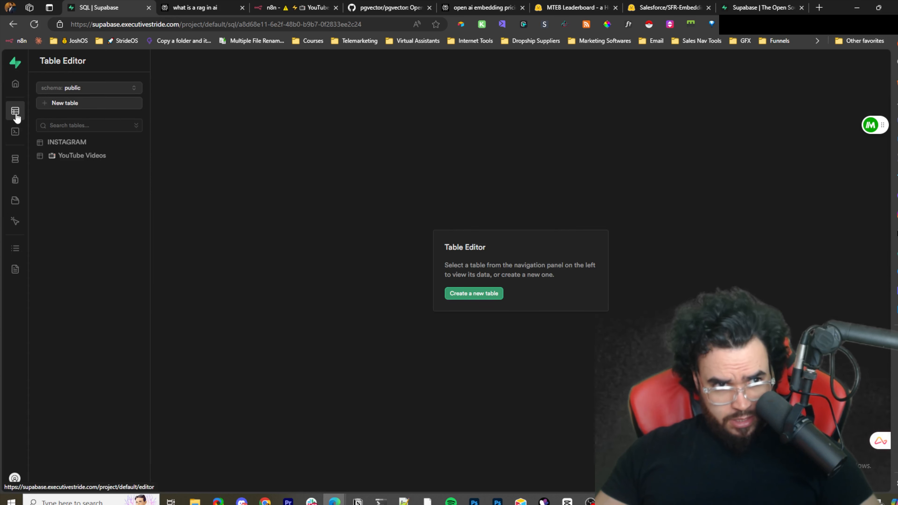
- Open the INSTAGRAM table and inspect its embedding, metadata and content columns
{"action": "left_click", "coordinate": [82, 145]}
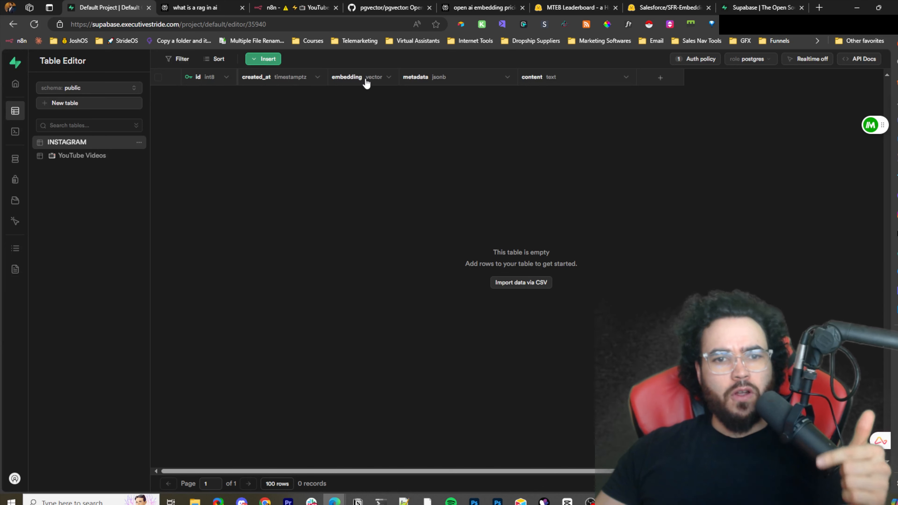
{"action": "left_click", "coordinate": [380, 84]}
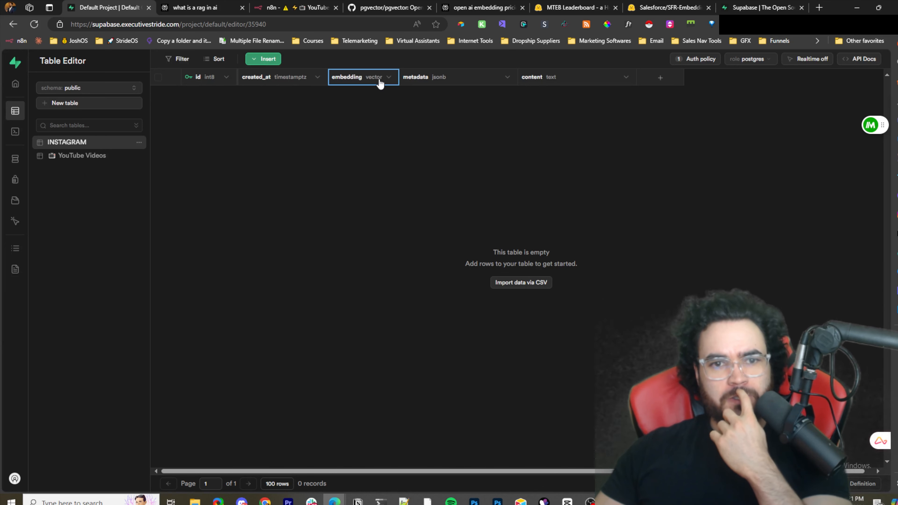
{"action": "left_click", "coordinate": [434, 82]}
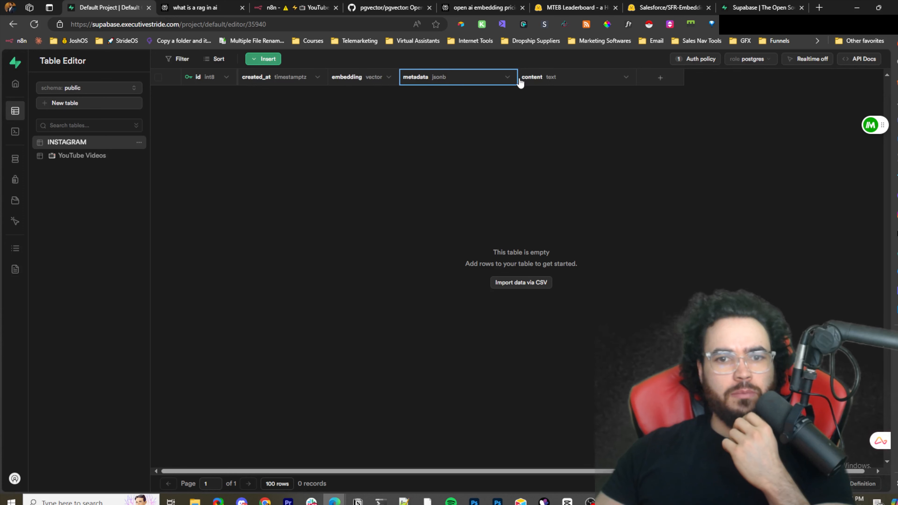
{"action": "left_click", "coordinate": [540, 84]}
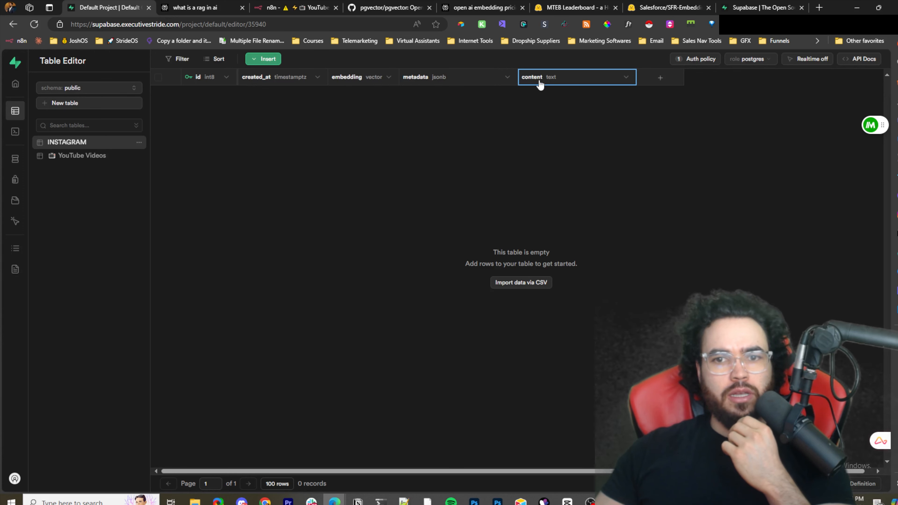
- Try adding a new vector-type column to the INSTAGRAM table, closing the panel without saving
{"action": "left_click", "coordinate": [260, 59]}
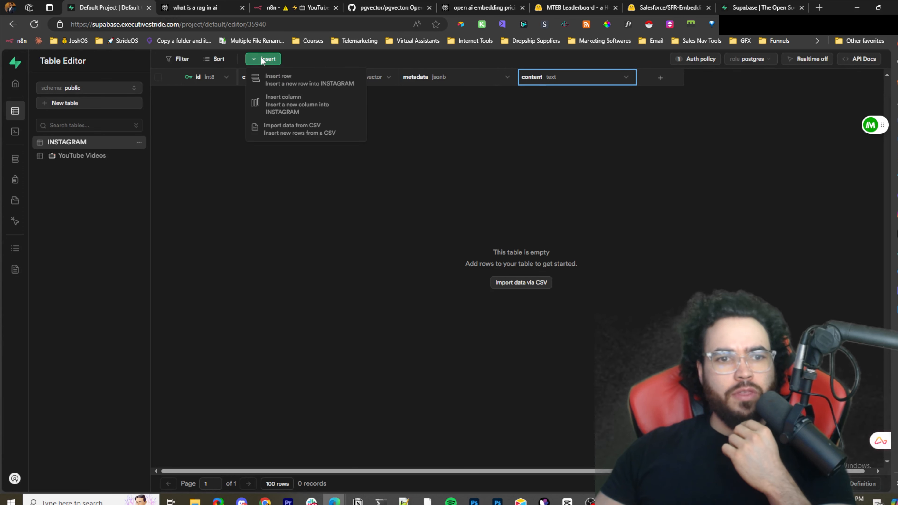
{"action": "left_click", "coordinate": [302, 110]}
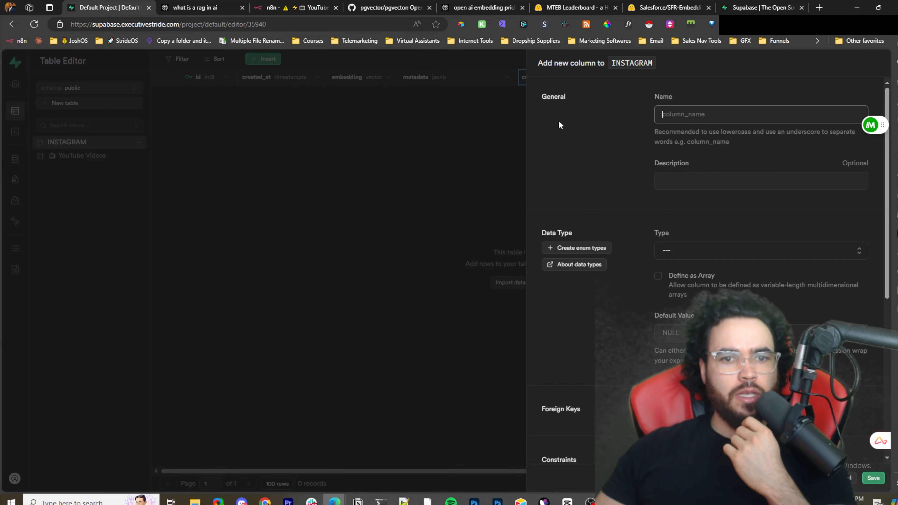
{"action": "key", "text": "Escape"}
{"action": "left_click", "coordinate": [263, 59]}
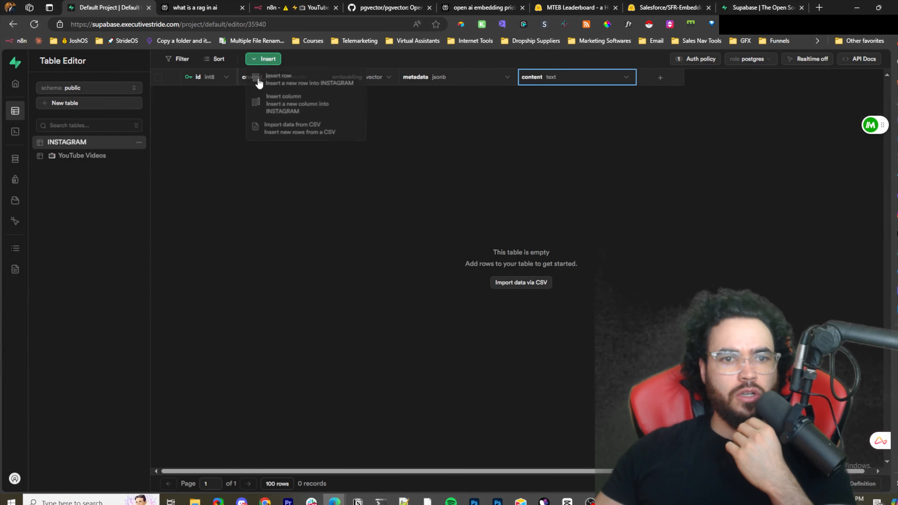
{"action": "left_click", "coordinate": [295, 110]}
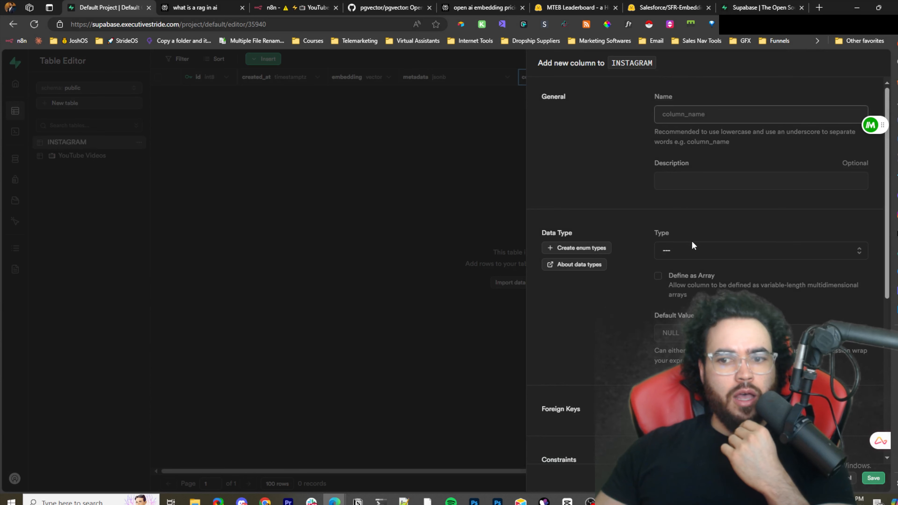
{"action": "left_click", "coordinate": [694, 250]}
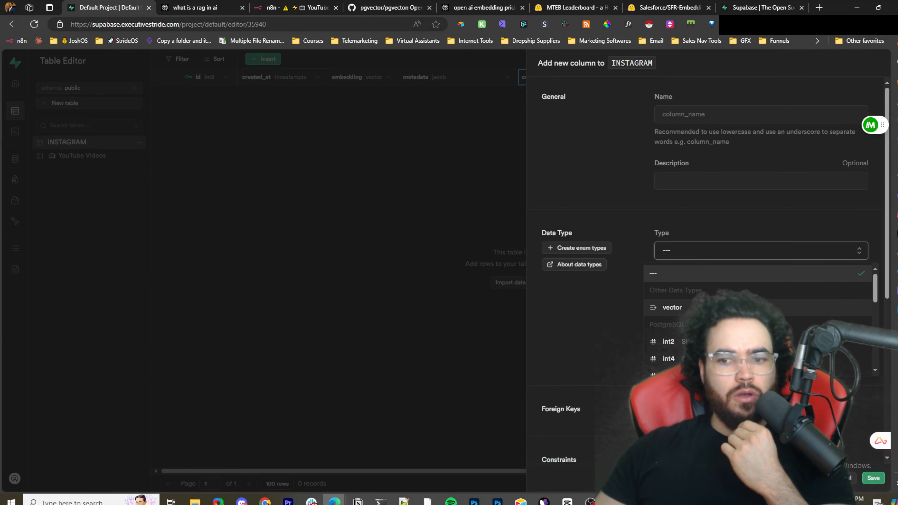
{"action": "left_click", "coordinate": [717, 307]}
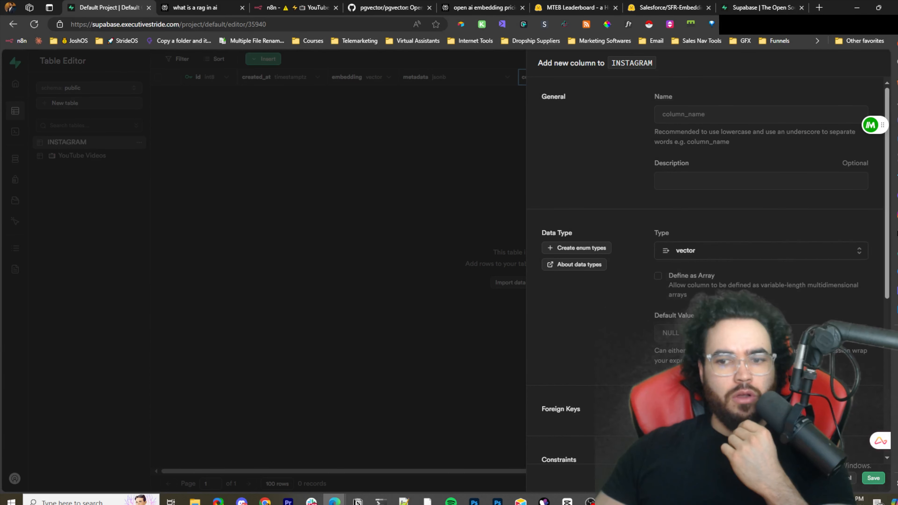
{"action": "left_click", "coordinate": [711, 253]}
{"action": "scroll", "coordinate": [698, 309], "scroll_direction": "up", "scroll_amount": 2}
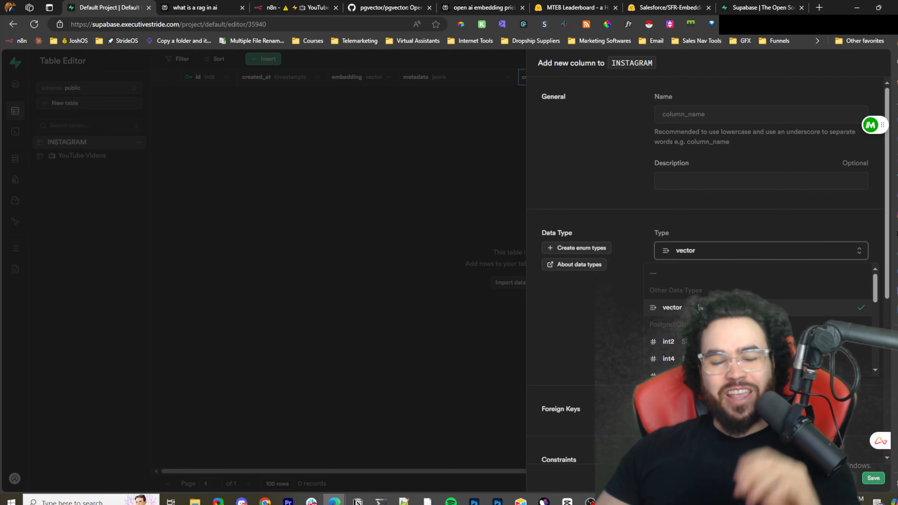
{"action": "left_click", "coordinate": [445, 243]}
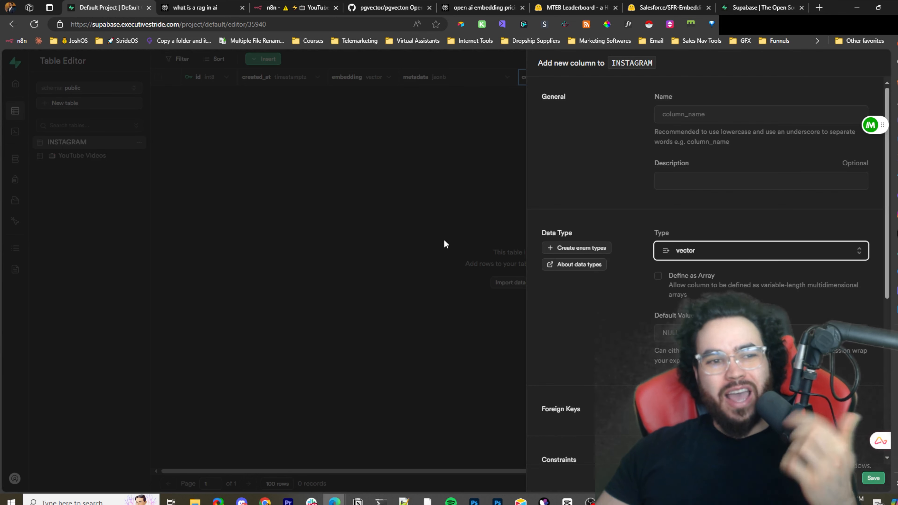
{"action": "left_click", "coordinate": [433, 179]}
{"action": "left_click", "coordinate": [481, 300]}
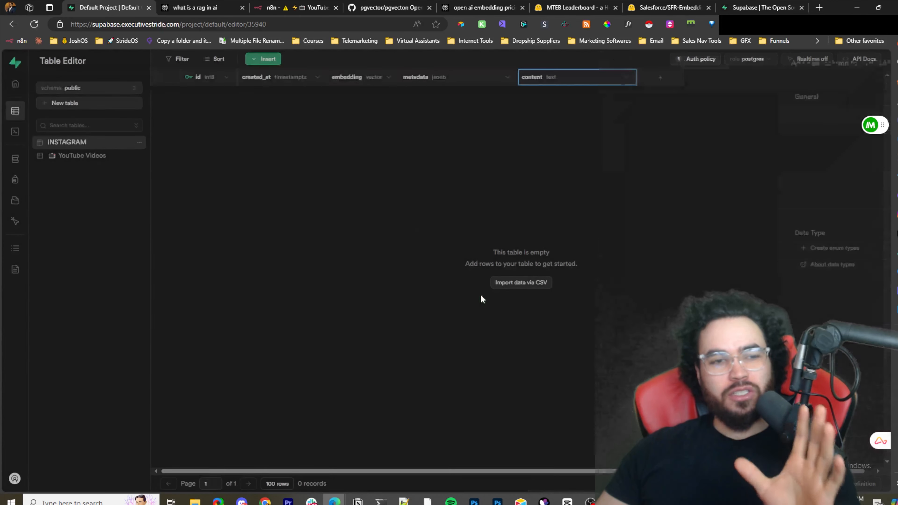
- Open the database extensions page and browse the enabled and available extensions
{"action": "mouse_move", "coordinate": [20, 159]}
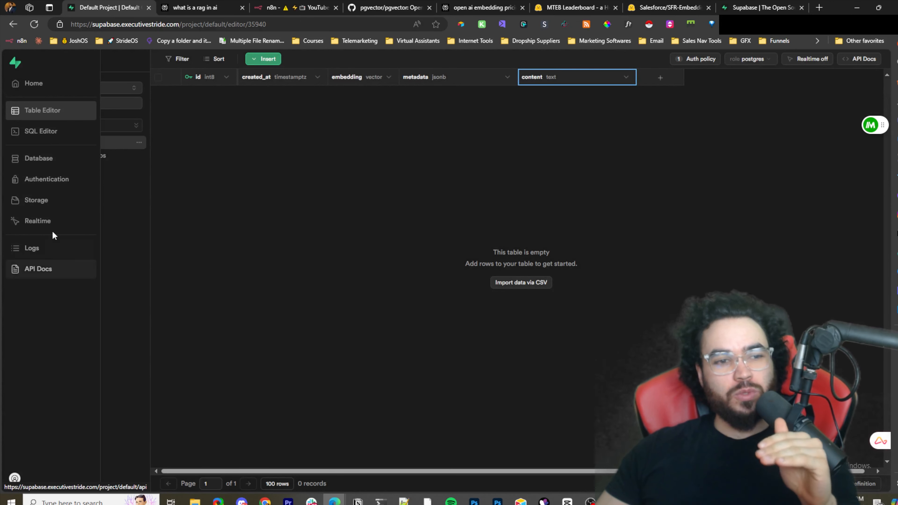
{"action": "left_click", "coordinate": [37, 163]}
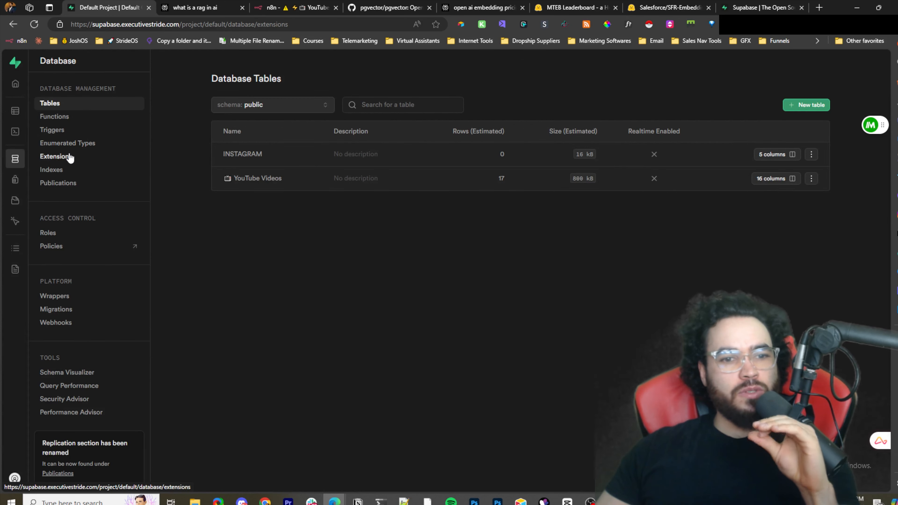
{"action": "left_click", "coordinate": [58, 159]}
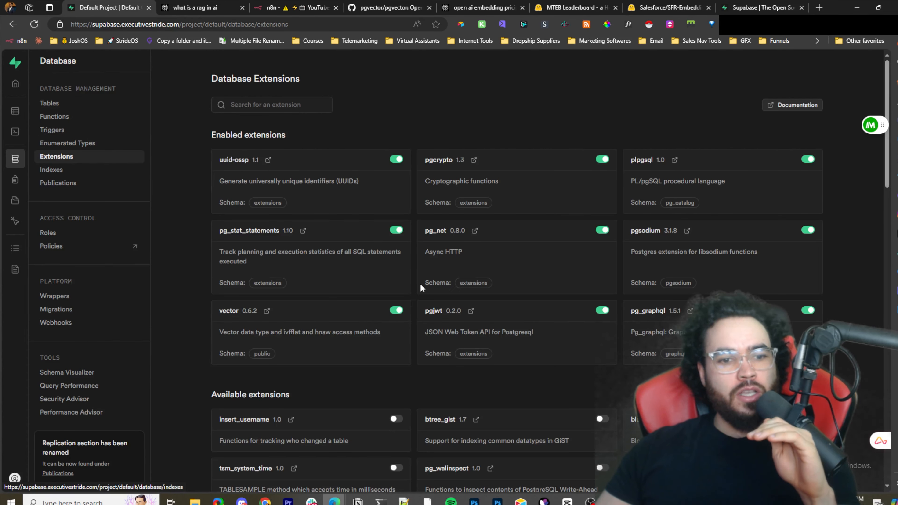
{"action": "scroll", "coordinate": [418, 284], "scroll_direction": "down", "scroll_amount": 3}
{"action": "scroll", "coordinate": [417, 289], "scroll_direction": "down", "scroll_amount": 1}
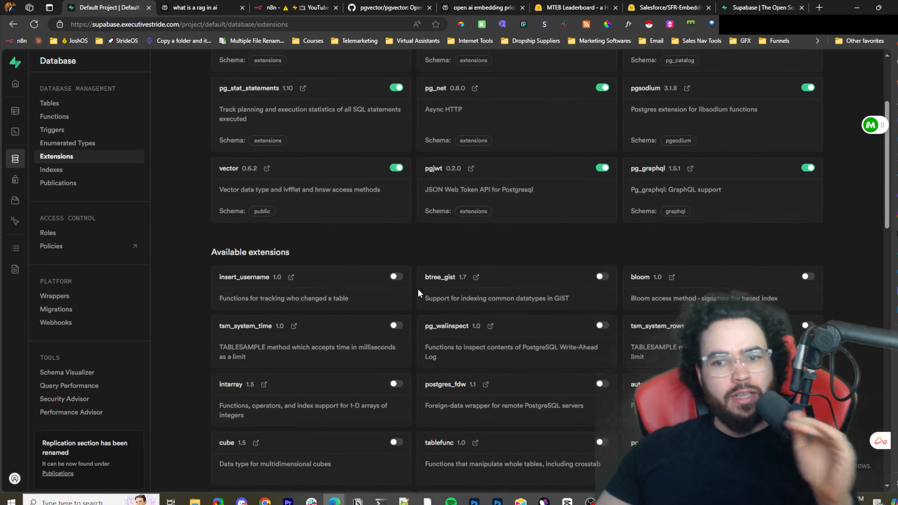
{"action": "scroll", "coordinate": [417, 289], "scroll_direction": "down", "scroll_amount": 4}
{"action": "scroll", "coordinate": [214, 179], "scroll_direction": "up", "scroll_amount": 6}
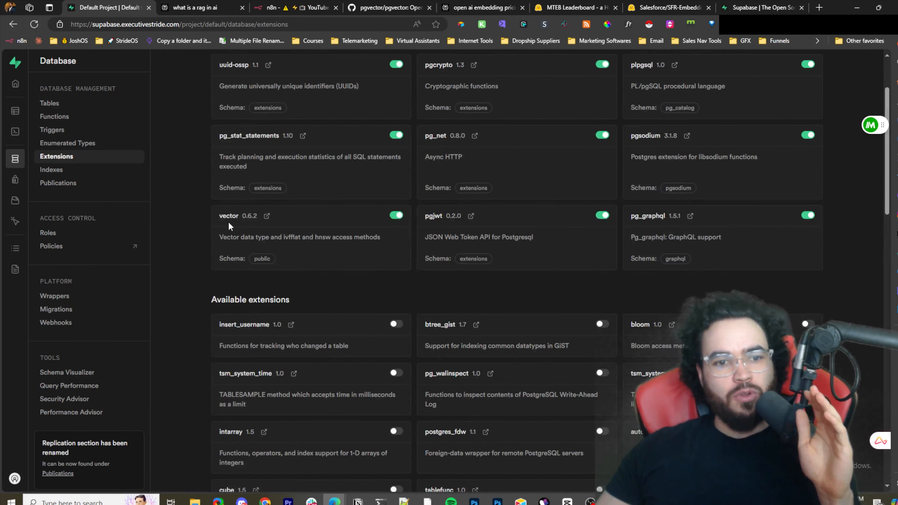
{"action": "left_click_drag", "start_coordinate": [256, 230], "coordinate": [360, 245]}
{"action": "left_click", "coordinate": [183, 216]}
{"action": "scroll", "coordinate": [381, 256], "scroll_direction": "down", "scroll_amount": 15}
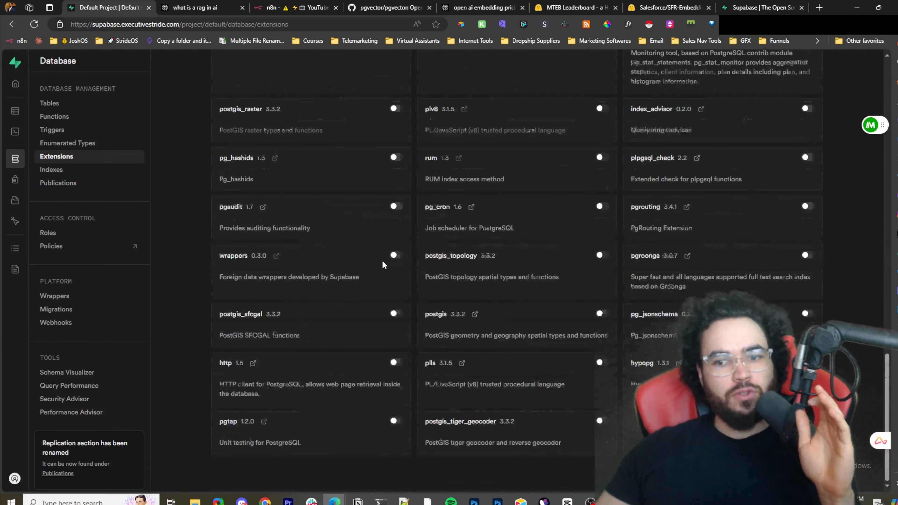
{"action": "scroll", "coordinate": [466, 305], "scroll_direction": "up", "scroll_amount": 4}
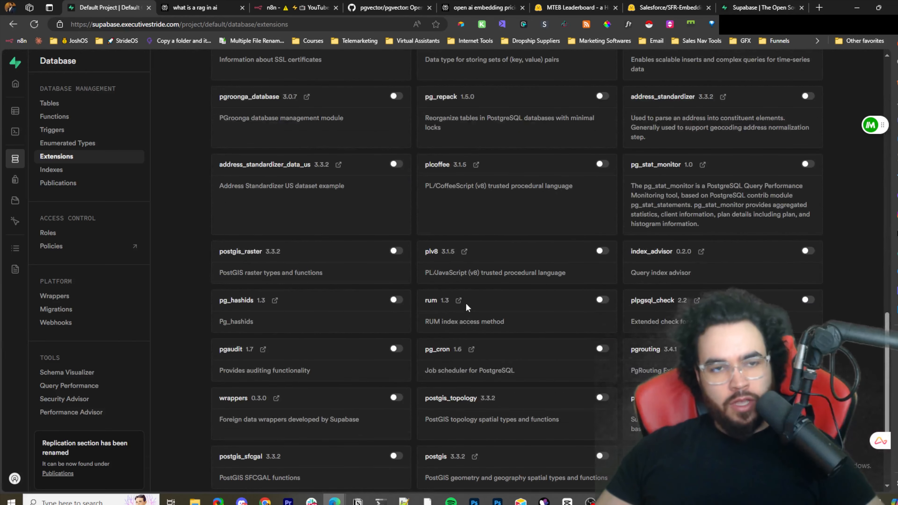
- Search the extensions page for "VEC" and highlight the vector extension's schema details
{"action": "key", "text": "ctrl+f"}
{"action": "type", "text": "VEC"}
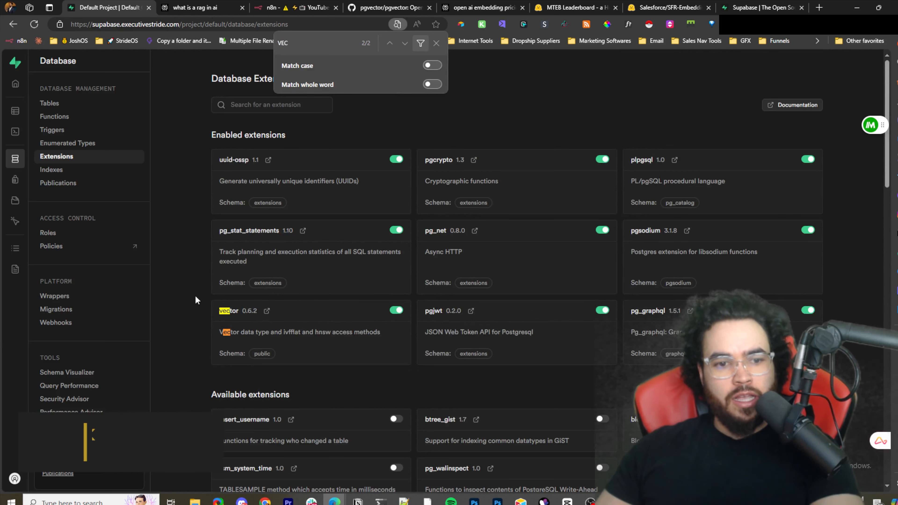
{"action": "left_click", "coordinate": [436, 43]}
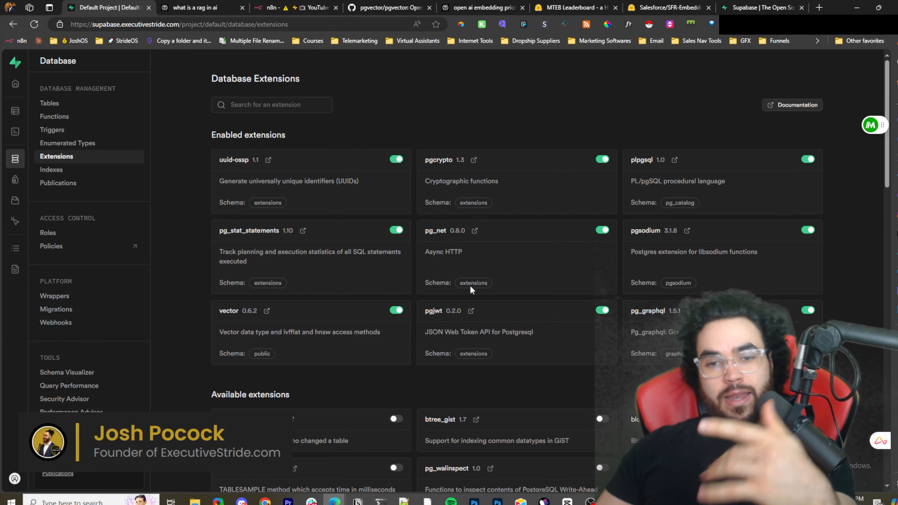
{"action": "left_click_drag", "start_coordinate": [642, 202], "coordinate": [660, 202]}
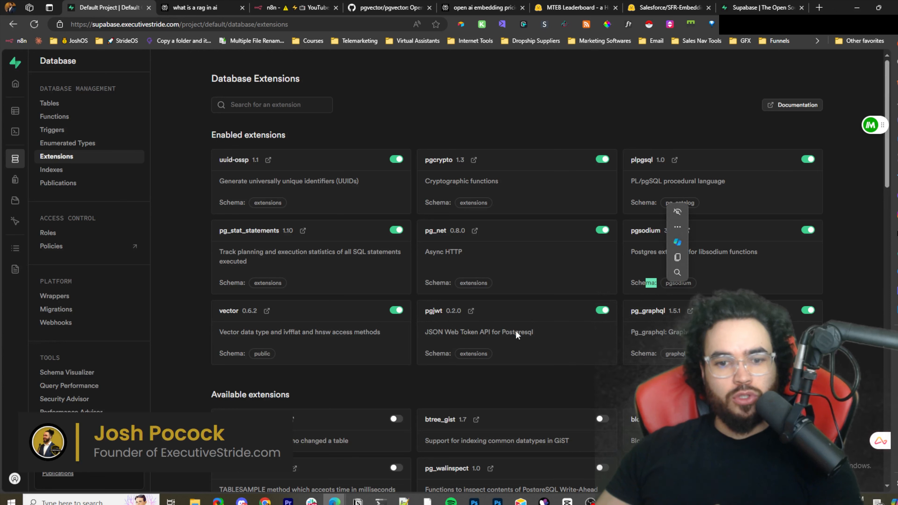
{"action": "left_click_drag", "start_coordinate": [458, 354], "coordinate": [493, 352]}
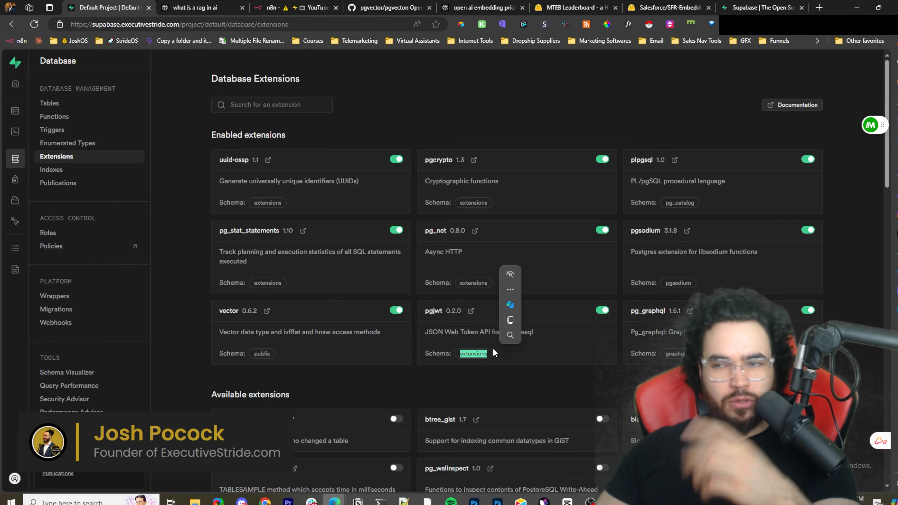
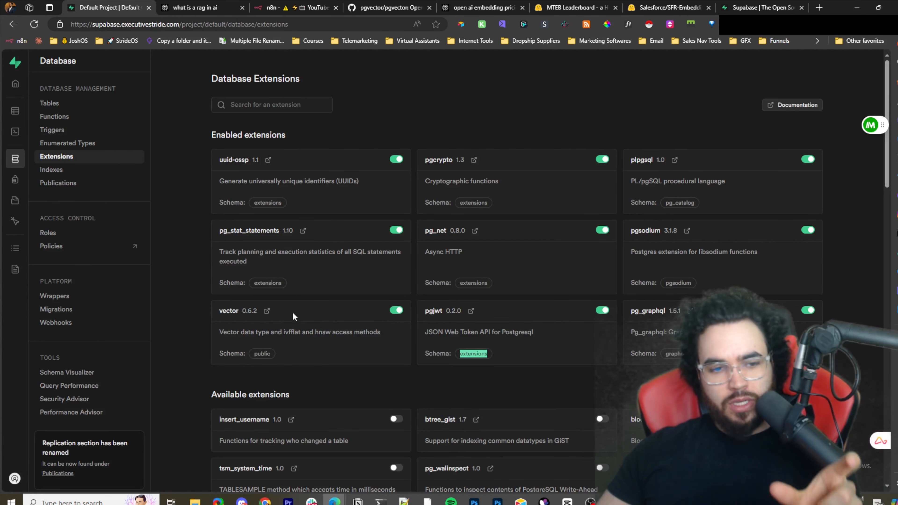
- Examine the vector extension's public schema and browse the vector functions listed under the public schema
{"action": "scroll", "coordinate": [252, 311], "scroll_direction": "down", "scroll_amount": 1}
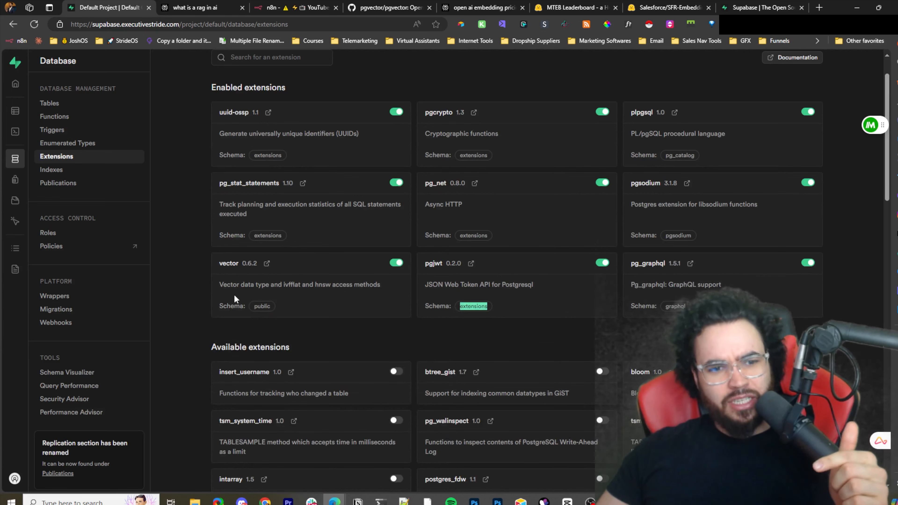
{"action": "left_click_drag", "start_coordinate": [269, 306], "coordinate": [276, 309]}
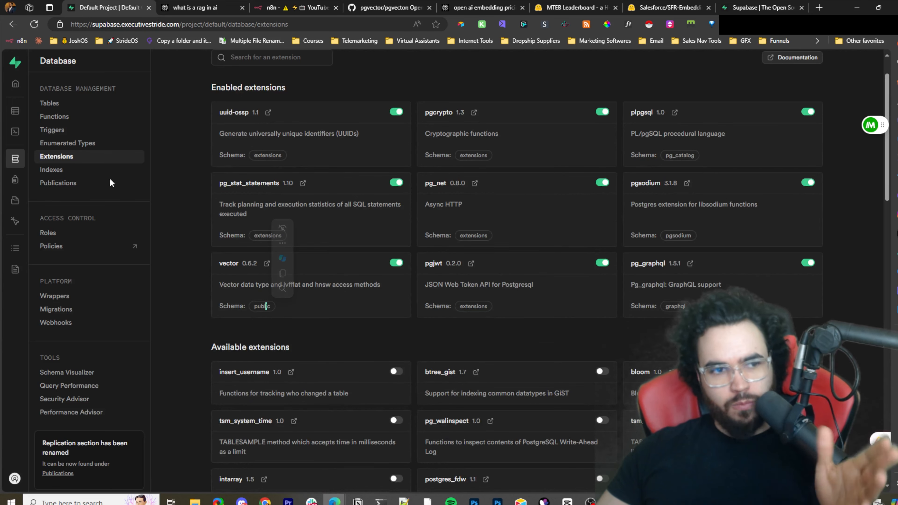
{"action": "left_click", "coordinate": [58, 116]}
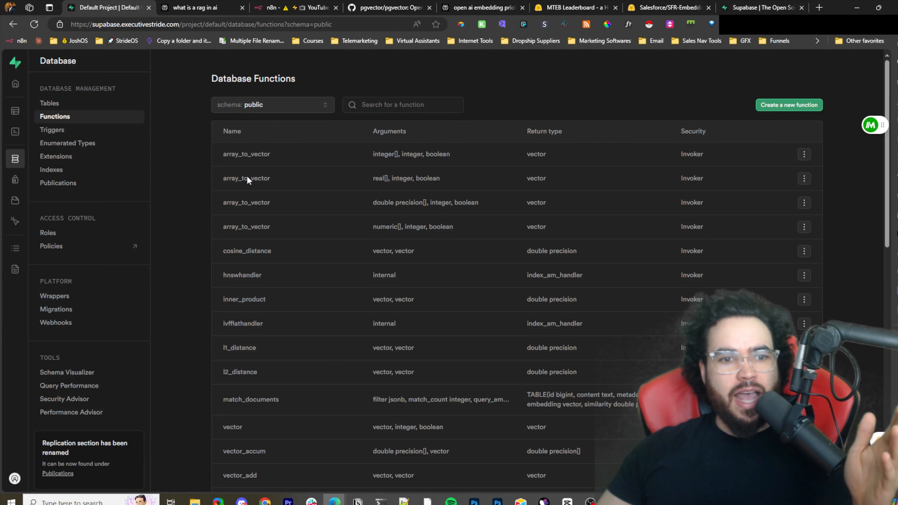
{"action": "scroll", "coordinate": [269, 212], "scroll_direction": "down", "scroll_amount": 3}
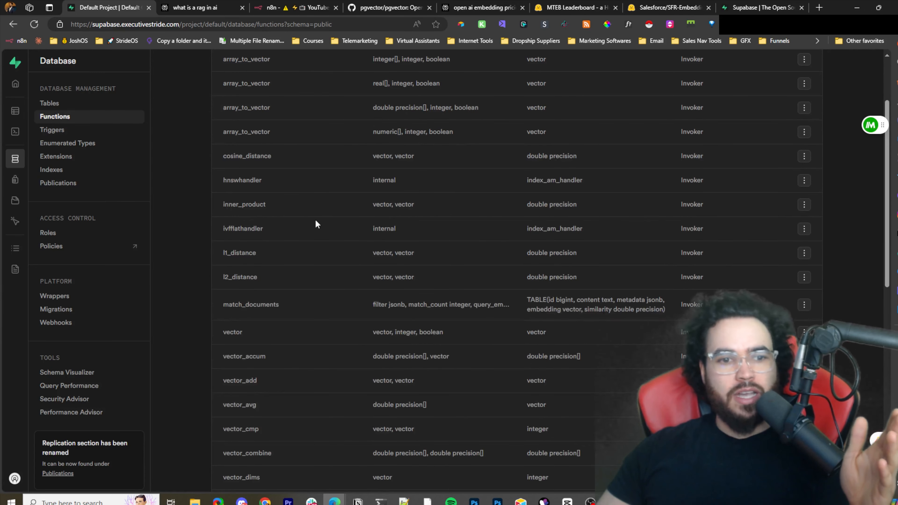
{"action": "scroll", "coordinate": [252, 188], "scroll_direction": "down", "scroll_amount": 14}
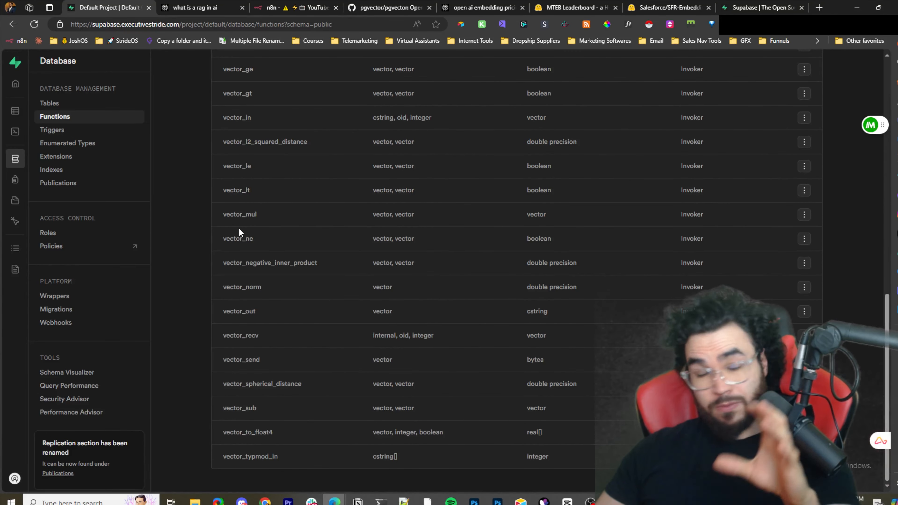
{"action": "scroll", "coordinate": [239, 231], "scroll_direction": "up", "scroll_amount": 11}
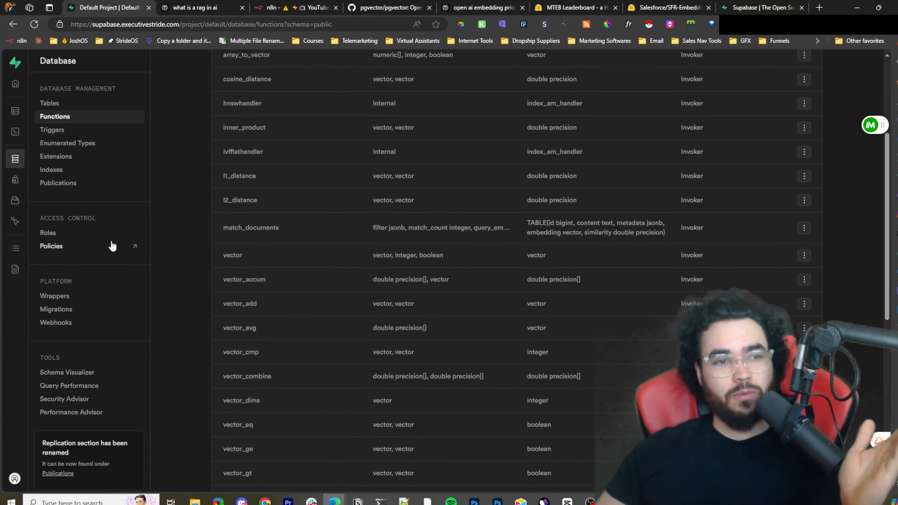
- Go to the table editor listing the INSTAGRAM and YouTube Videos tables
{"action": "mouse_move", "coordinate": [26, 120]}
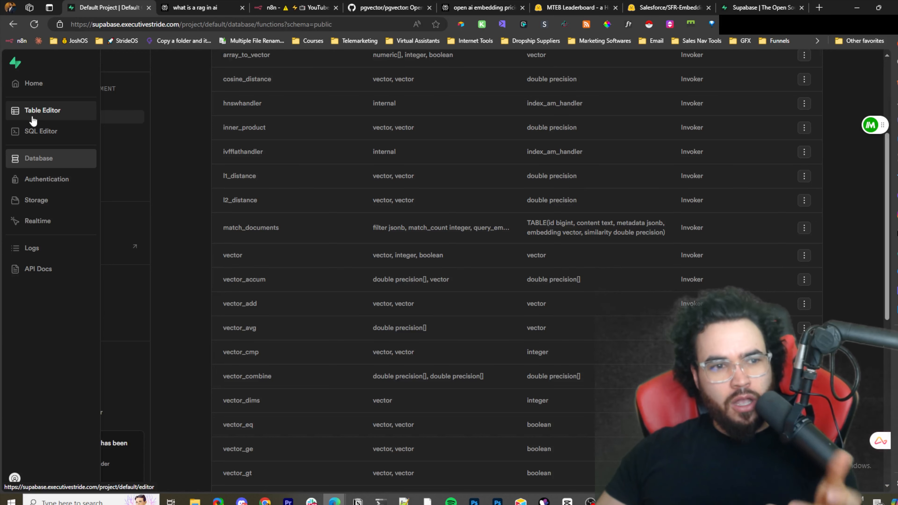
{"action": "left_click", "coordinate": [48, 117]}
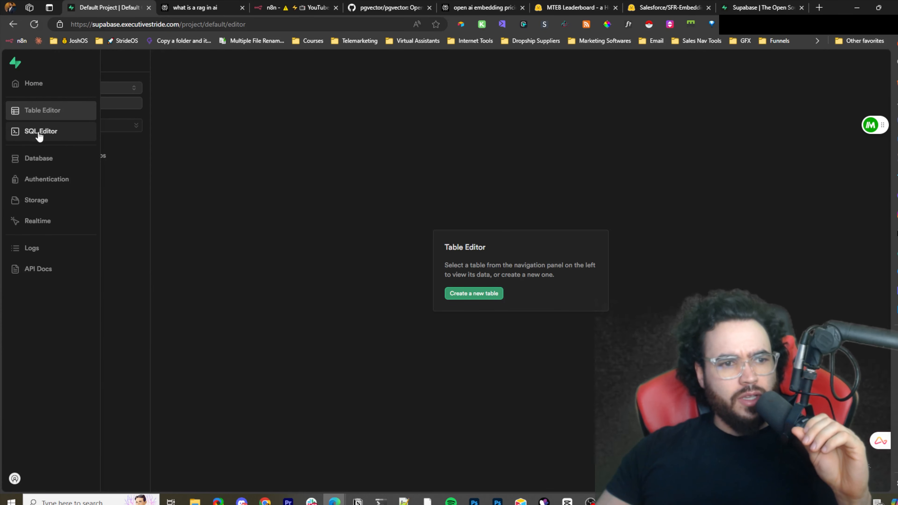
{"action": "left_click", "coordinate": [44, 161]}
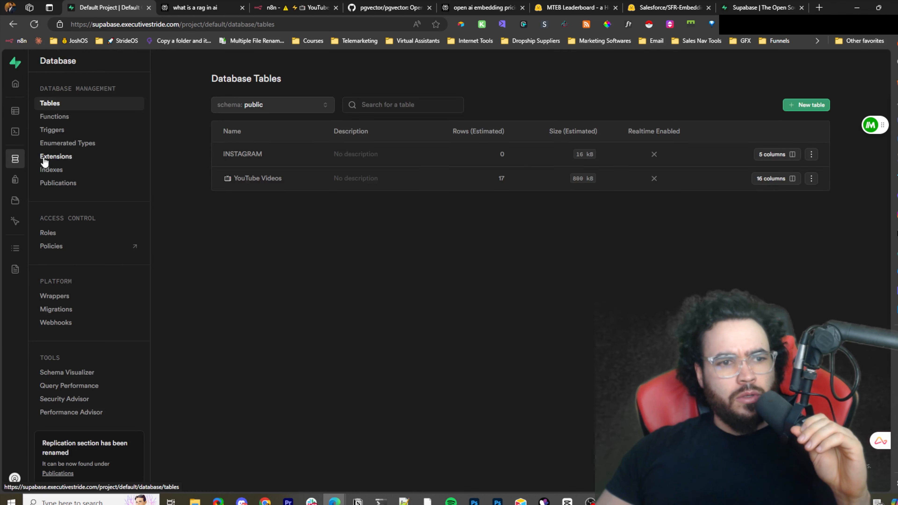
{"action": "left_click", "coordinate": [22, 112]}
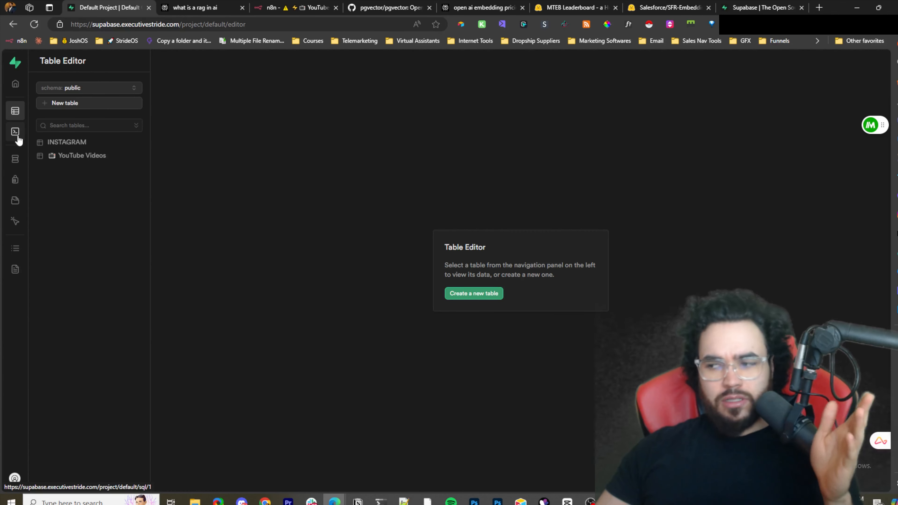
- Switch to Notepad++ and select the ALTER TABLE SQL adding embedding, metadata and content columns to INSTAGRAM
{"action": "left_click", "coordinate": [404, 501]}
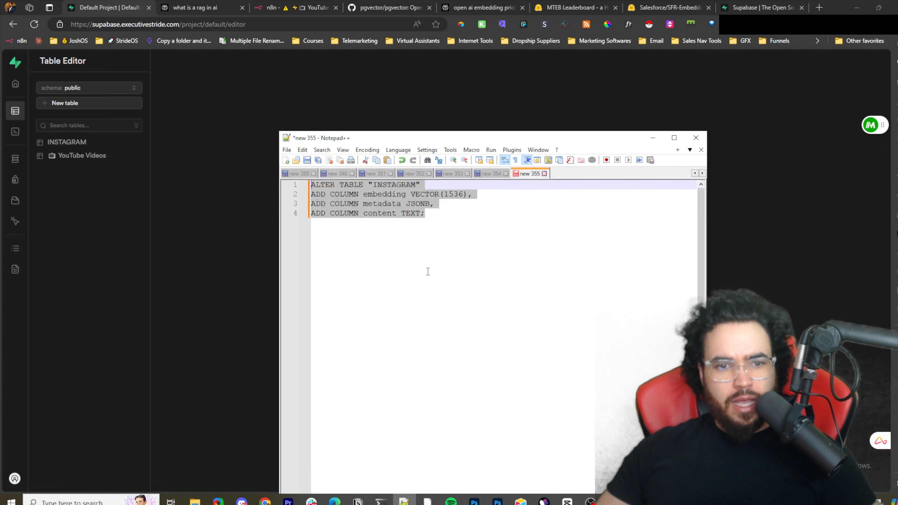
{"action": "left_click_drag", "start_coordinate": [429, 267], "coordinate": [255, 179]}
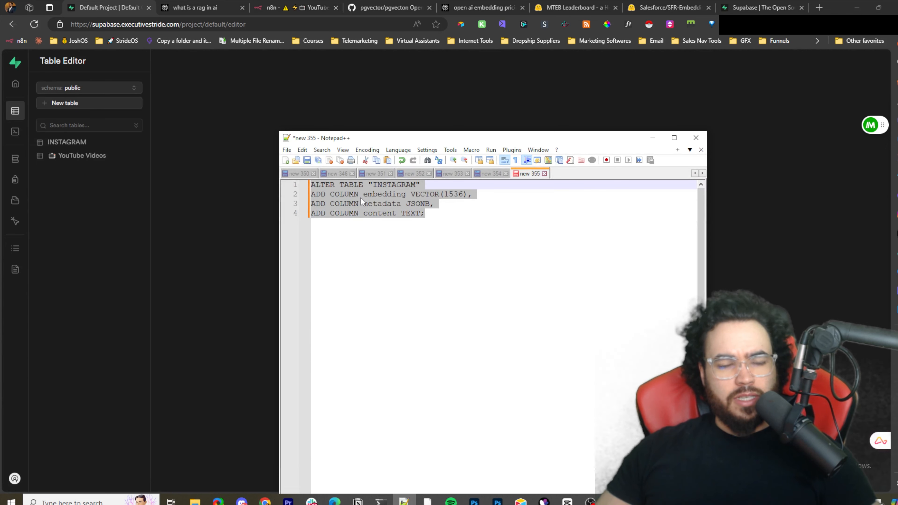
{"action": "left_click", "coordinate": [155, 125]}
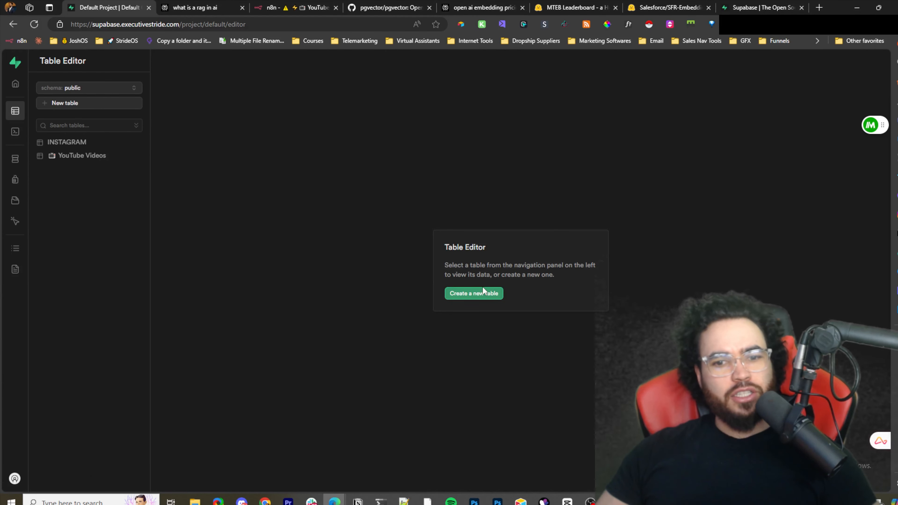
- Try adding a vector-type column named embeding to the INSTAGRAM table, discarding the panel's changes
{"action": "left_click", "coordinate": [73, 142]}
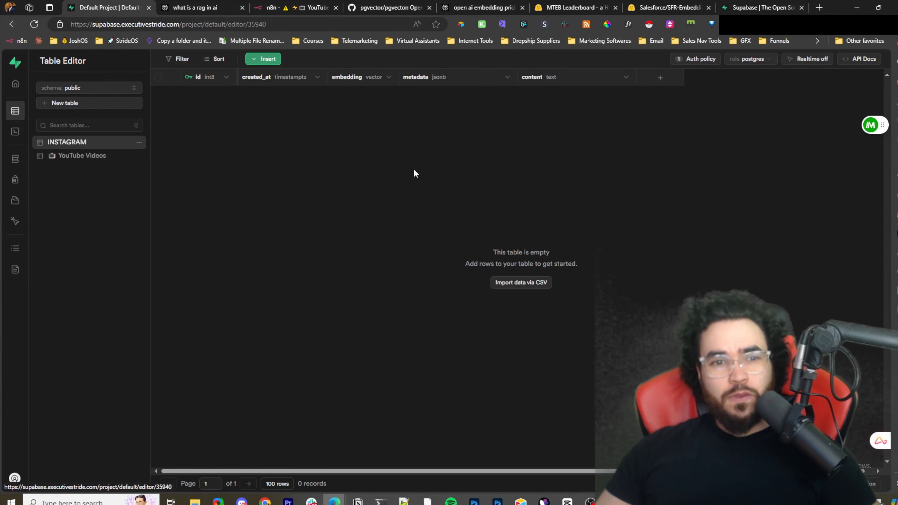
{"action": "left_click", "coordinate": [660, 79]}
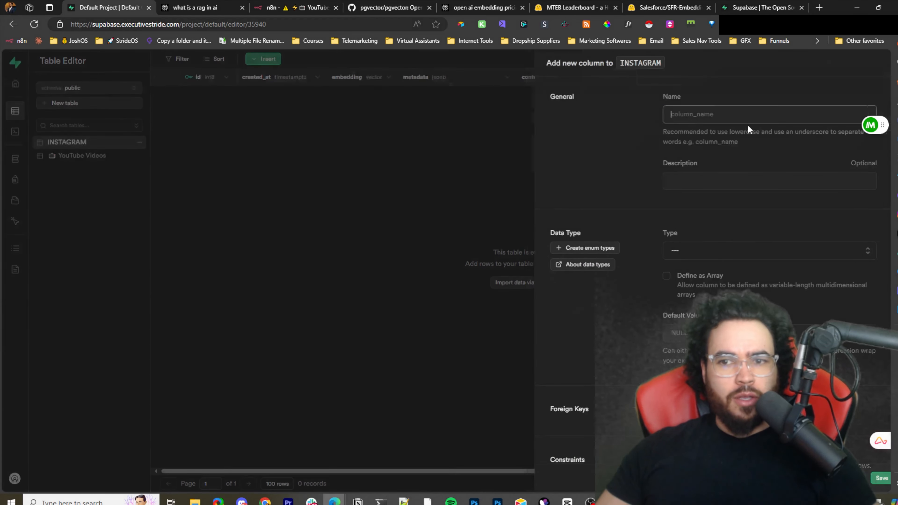
{"action": "left_click", "coordinate": [703, 244]}
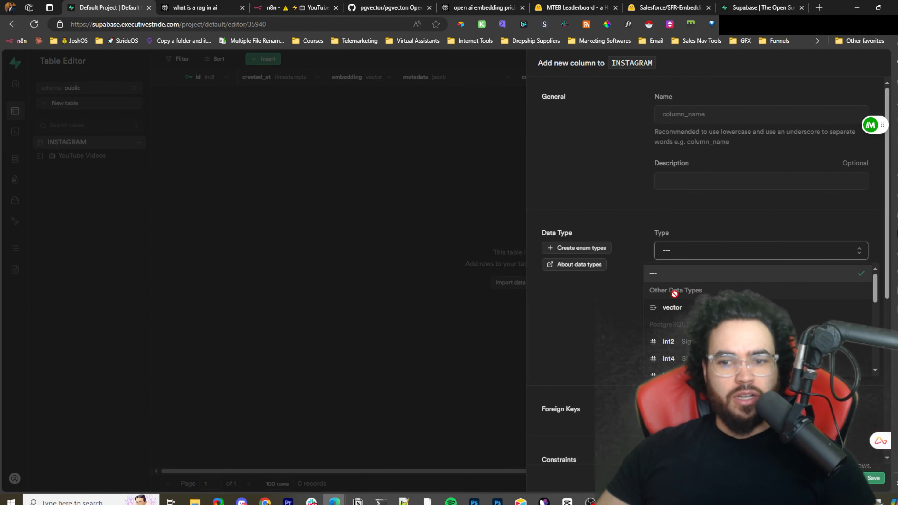
{"action": "left_click", "coordinate": [687, 307]}
{"action": "left_click", "coordinate": [685, 115]}
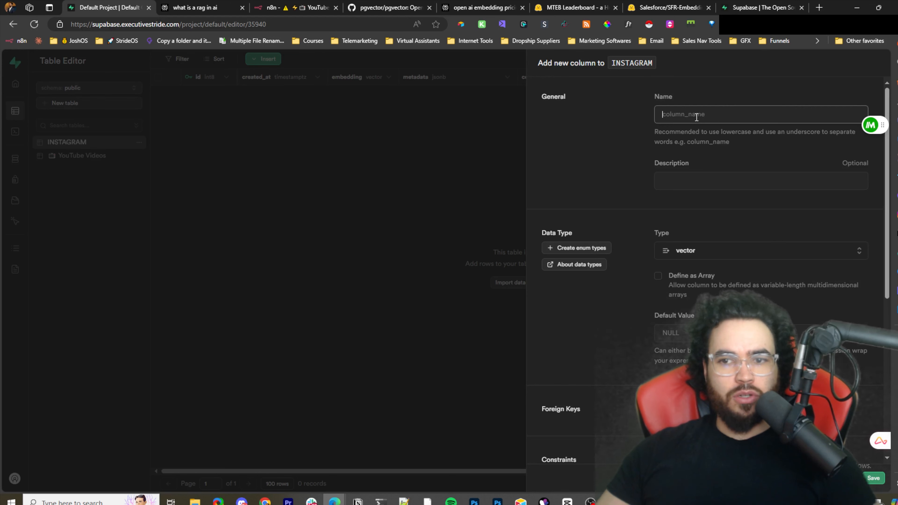
{"action": "type", "text": "co"}
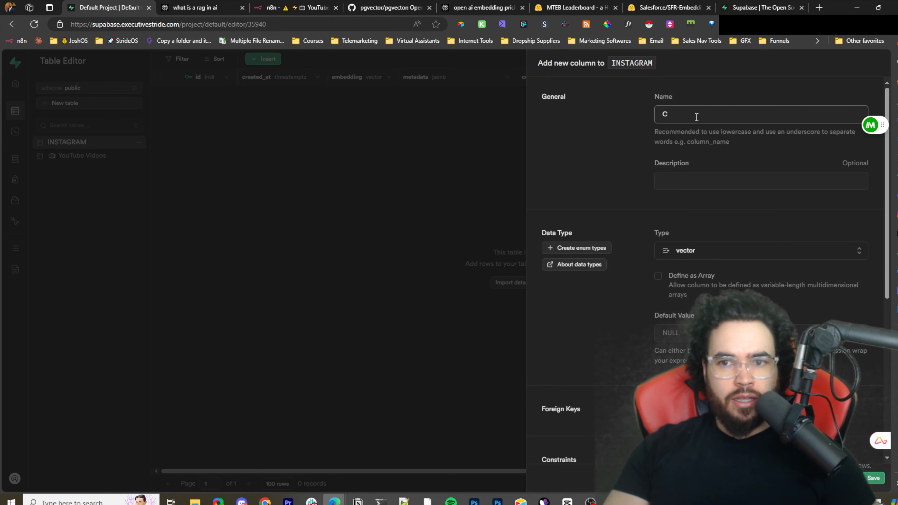
{"action": "type", "text": "ding"}
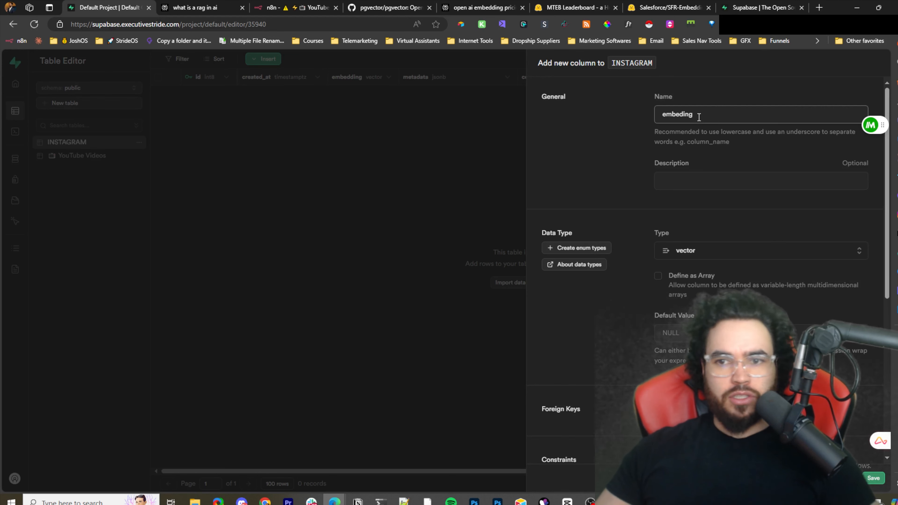
{"action": "scroll", "coordinate": [600, 247], "scroll_direction": "down", "scroll_amount": 5}
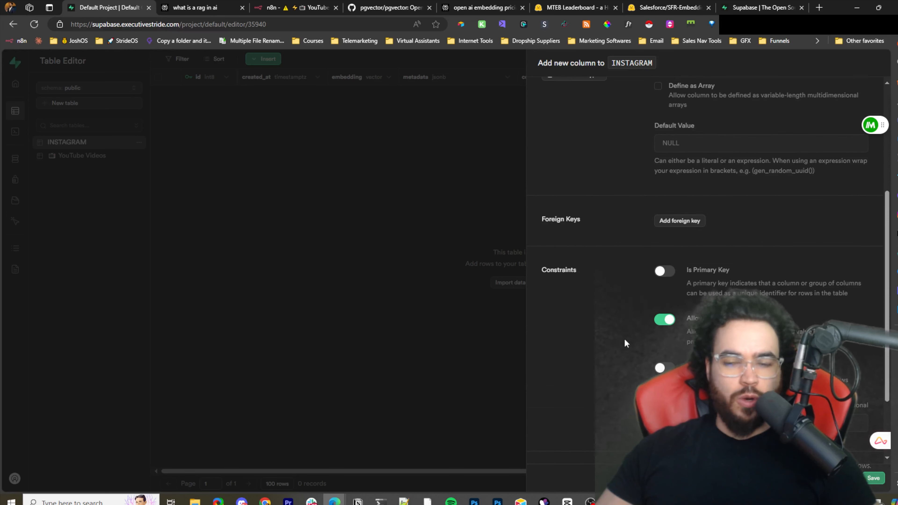
{"action": "scroll", "coordinate": [654, 343], "scroll_direction": "up", "scroll_amount": 2}
{"action": "scroll", "coordinate": [664, 343], "scroll_direction": "up", "scroll_amount": 3}
{"action": "scroll", "coordinate": [689, 336], "scroll_direction": "down", "scroll_amount": 5}
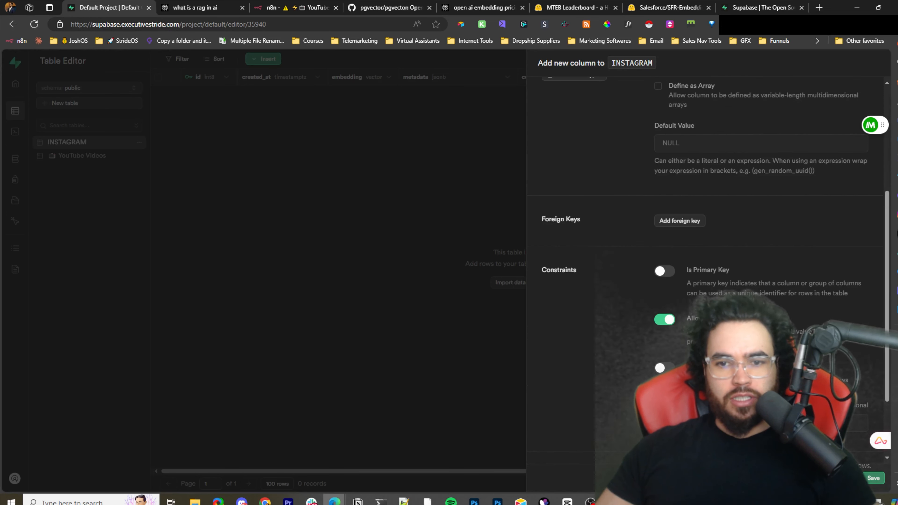
{"action": "scroll", "coordinate": [707, 248], "scroll_direction": "up", "scroll_amount": 5}
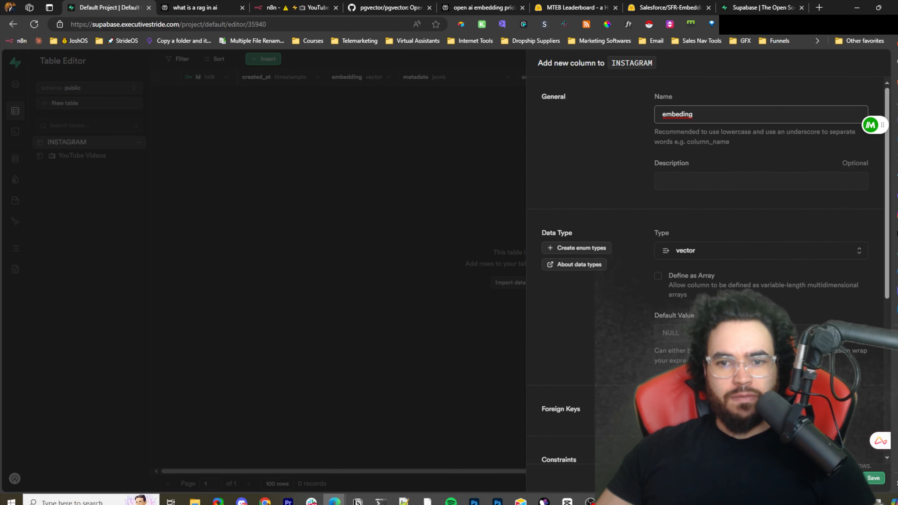
{"action": "left_click", "coordinate": [693, 252]}
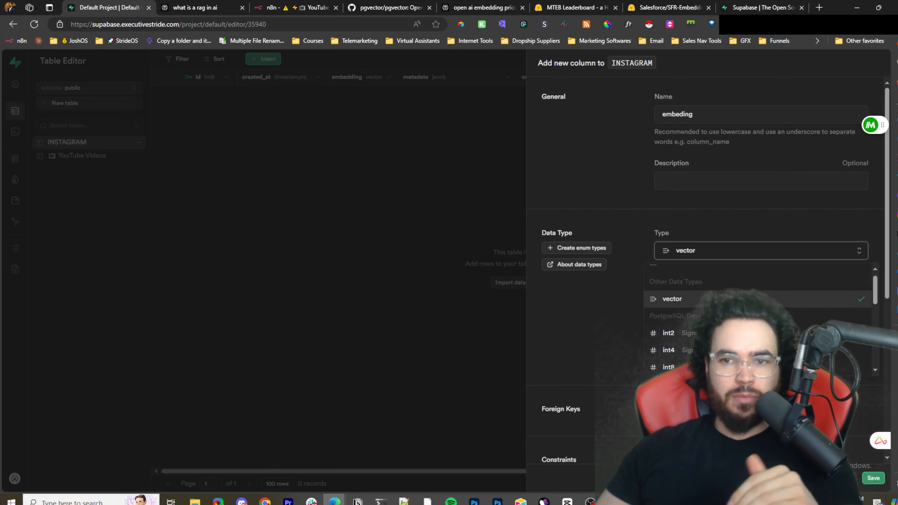
{"action": "left_click", "coordinate": [692, 309]}
{"action": "left_click", "coordinate": [369, 163]}
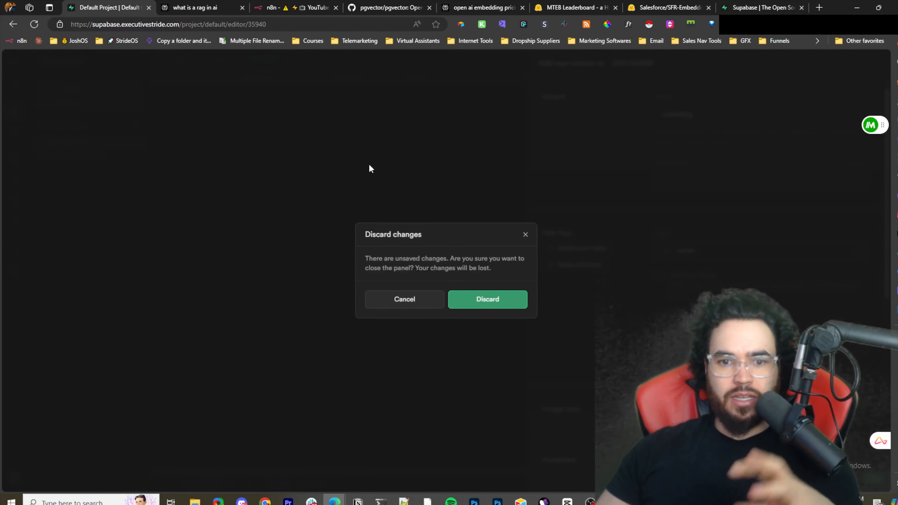
{"action": "left_click", "coordinate": [472, 297]}
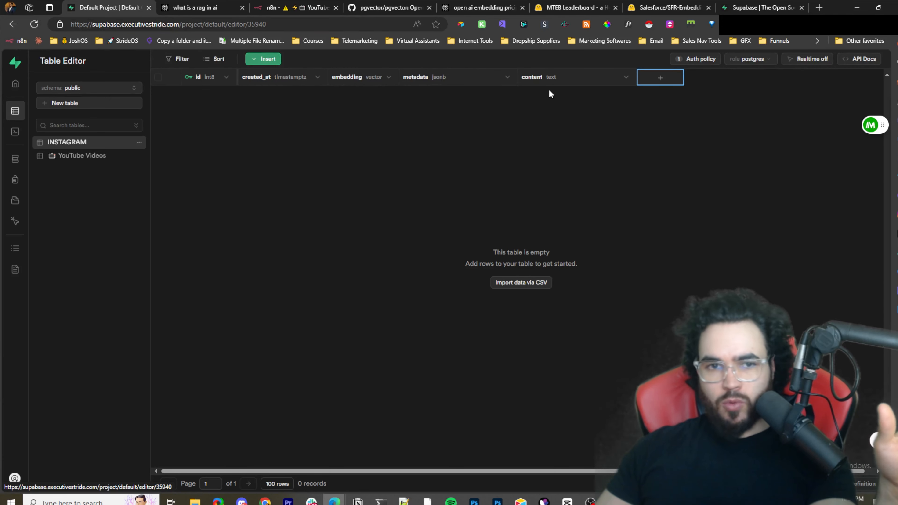
- Review the ALTER TABLE SQL in Notepad++ and return to the INSTAGRAM table
{"action": "key", "text": "alt+Tab"}
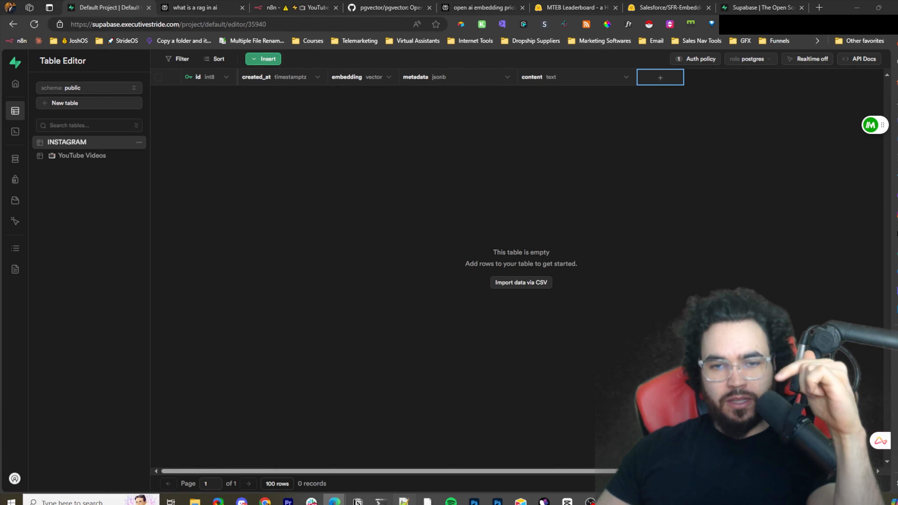
{"action": "left_click", "coordinate": [430, 279]}
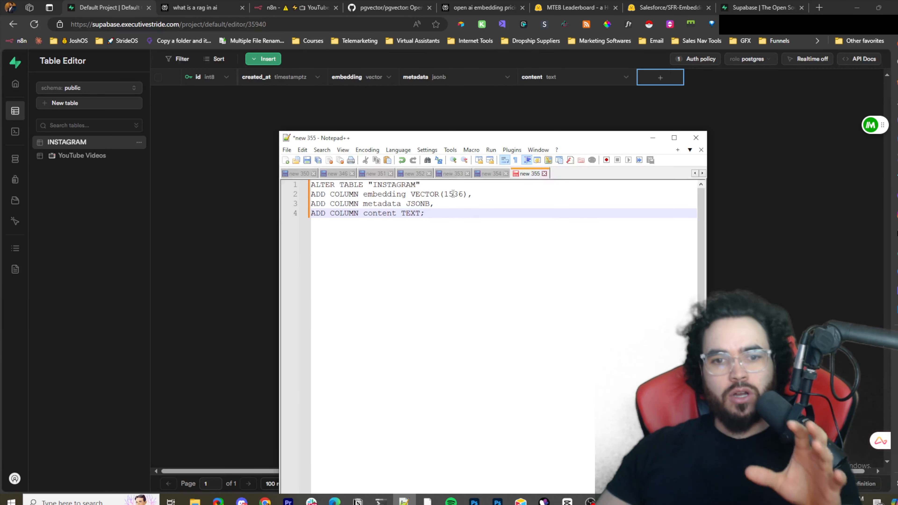
{"action": "left_click", "coordinate": [435, 102]}
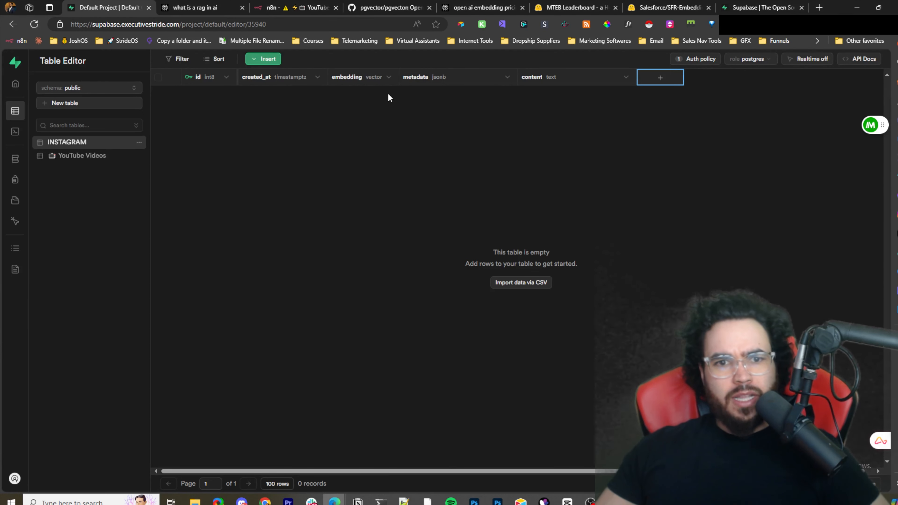
- Add a new vector-type column named test to the INSTAGRAM table and save it
{"action": "left_click", "coordinate": [374, 78]}
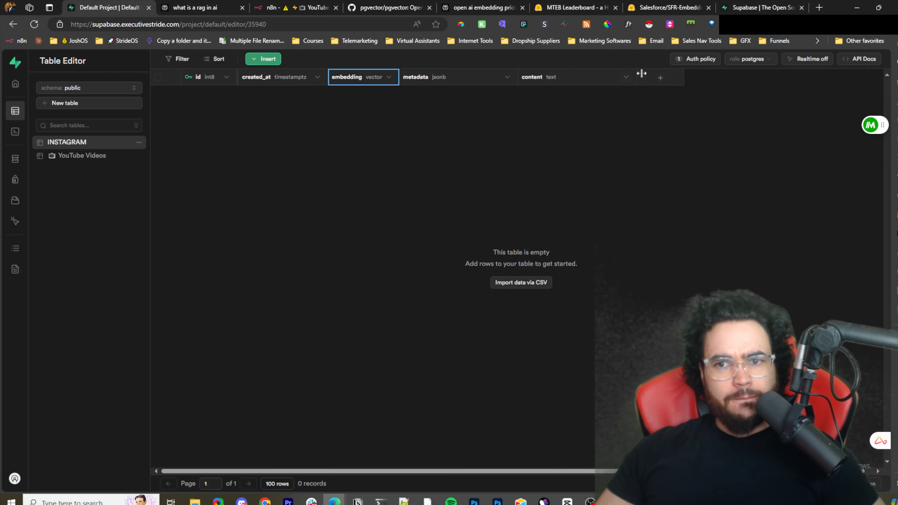
{"action": "left_click", "coordinate": [660, 77]}
{"action": "scroll", "coordinate": [680, 216], "scroll_direction": "down", "scroll_amount": 3}
{"action": "scroll", "coordinate": [679, 248], "scroll_direction": "up", "scroll_amount": 3}
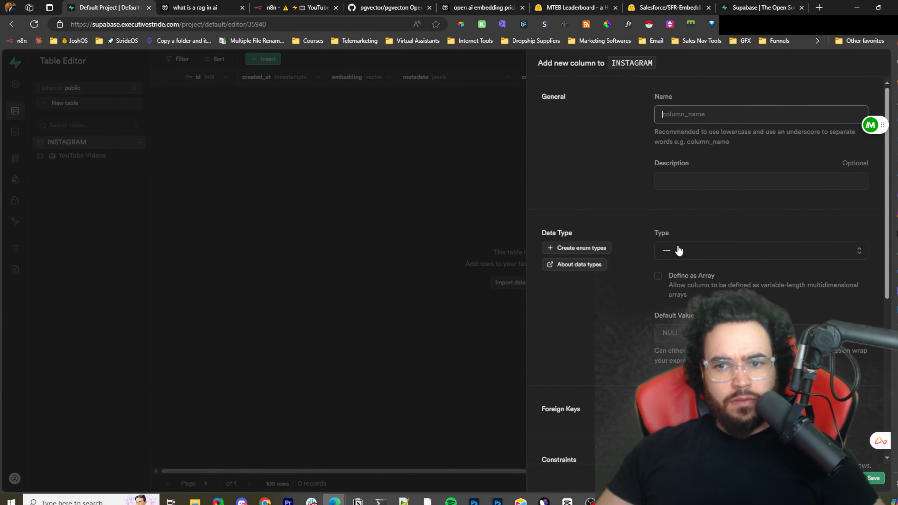
{"action": "left_click", "coordinate": [679, 251]}
{"action": "left_click", "coordinate": [680, 306]}
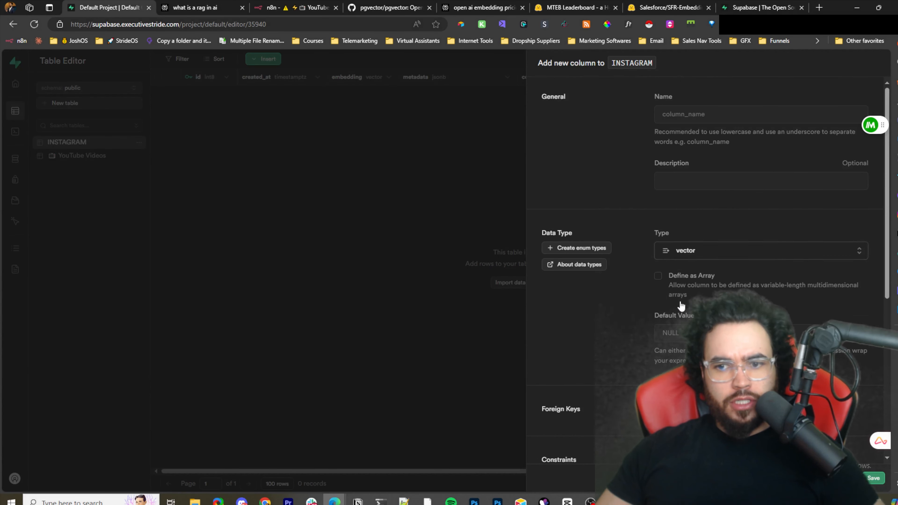
{"action": "left_click", "coordinate": [684, 335]}
{"action": "scroll", "coordinate": [662, 268], "scroll_direction": "down", "scroll_amount": 3}
{"action": "scroll", "coordinate": [681, 233], "scroll_direction": "down", "scroll_amount": 2}
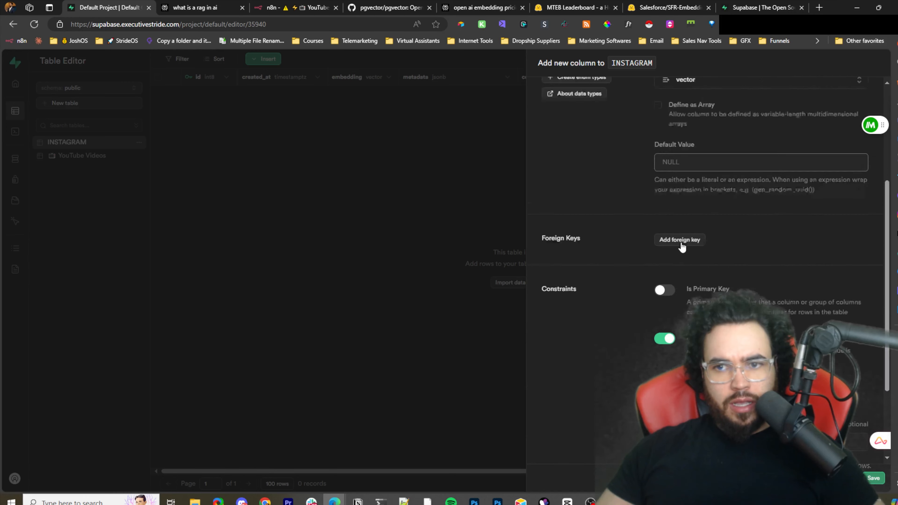
{"action": "scroll", "coordinate": [671, 234], "scroll_direction": "up", "scroll_amount": 3}
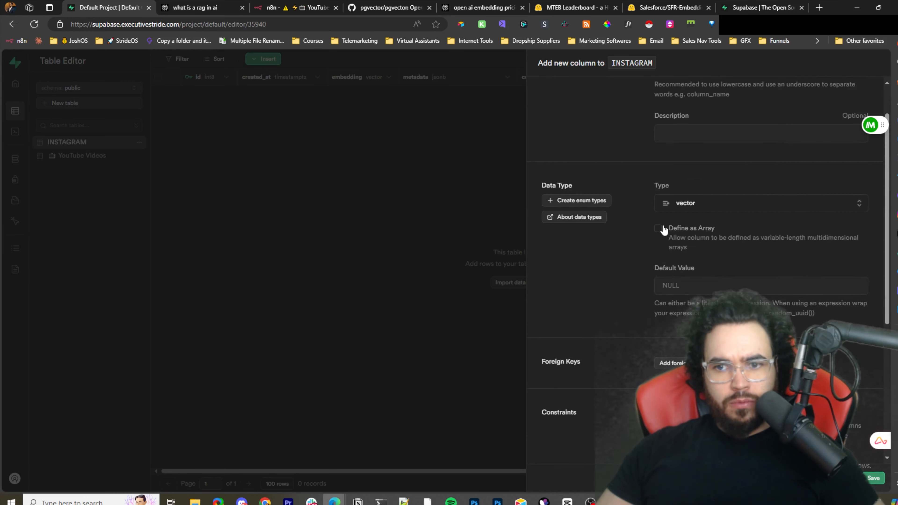
{"action": "left_click", "coordinate": [658, 229]}
{"action": "scroll", "coordinate": [671, 248], "scroll_direction": "down", "scroll_amount": 5}
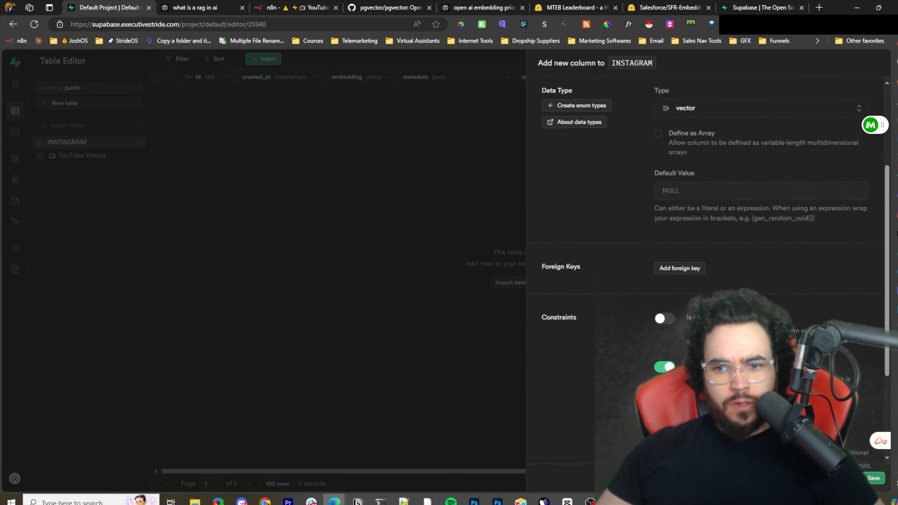
{"action": "scroll", "coordinate": [647, 255], "scroll_direction": "down", "scroll_amount": 1}
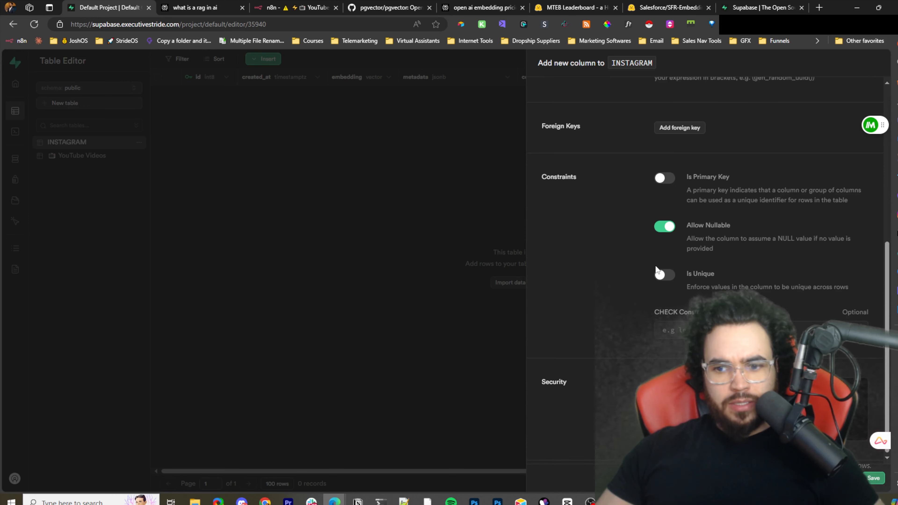
{"action": "scroll", "coordinate": [657, 269], "scroll_direction": "up", "scroll_amount": 5}
{"action": "scroll", "coordinate": [696, 288], "scroll_direction": "down", "scroll_amount": 2}
{"action": "scroll", "coordinate": [648, 331], "scroll_direction": "up", "scroll_amount": 5}
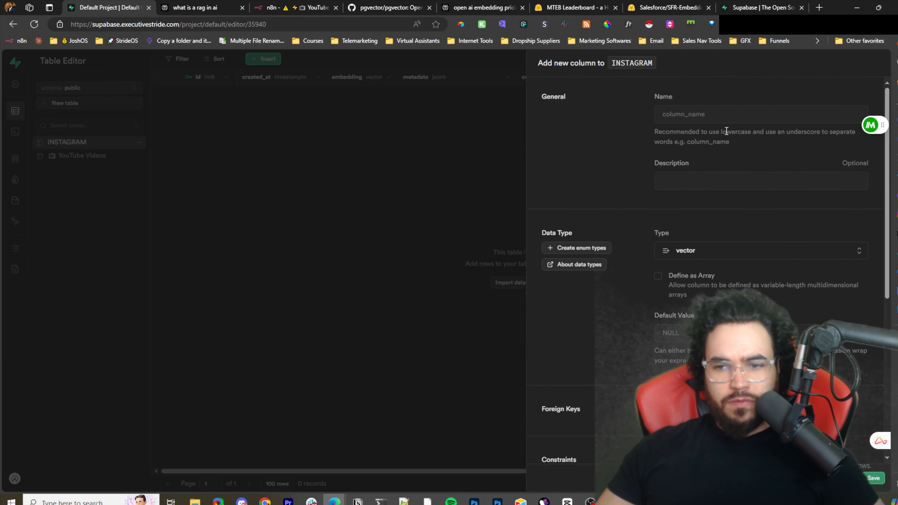
{"action": "left_click", "coordinate": [703, 252]}
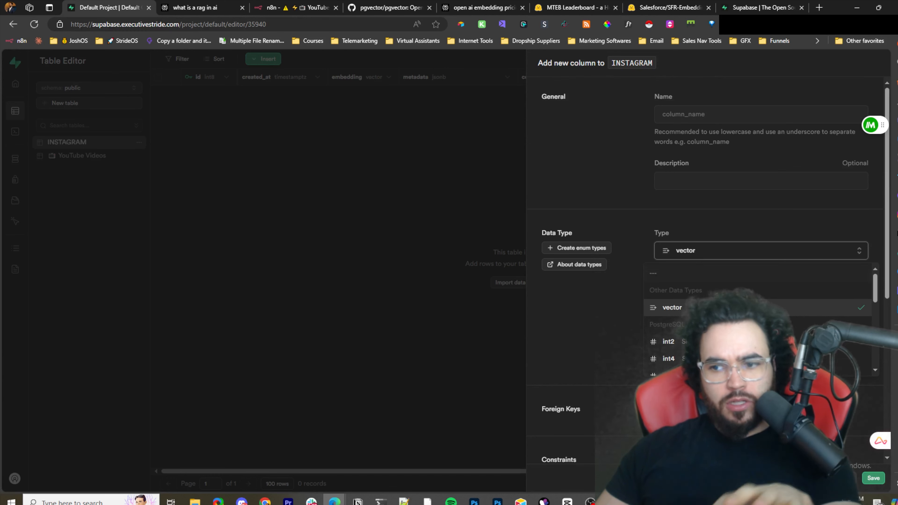
{"action": "left_click", "coordinate": [681, 117]}
{"action": "left_click", "coordinate": [684, 115]}
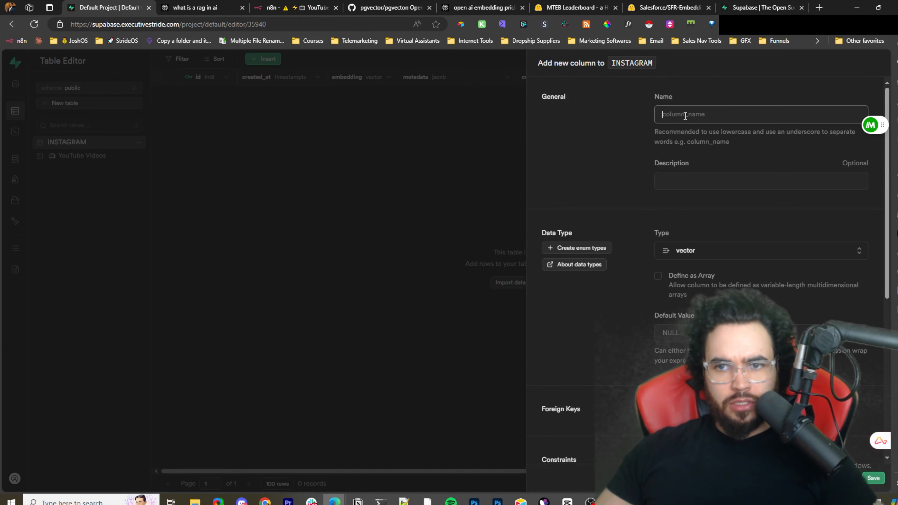
{"action": "type", "text": "test"}
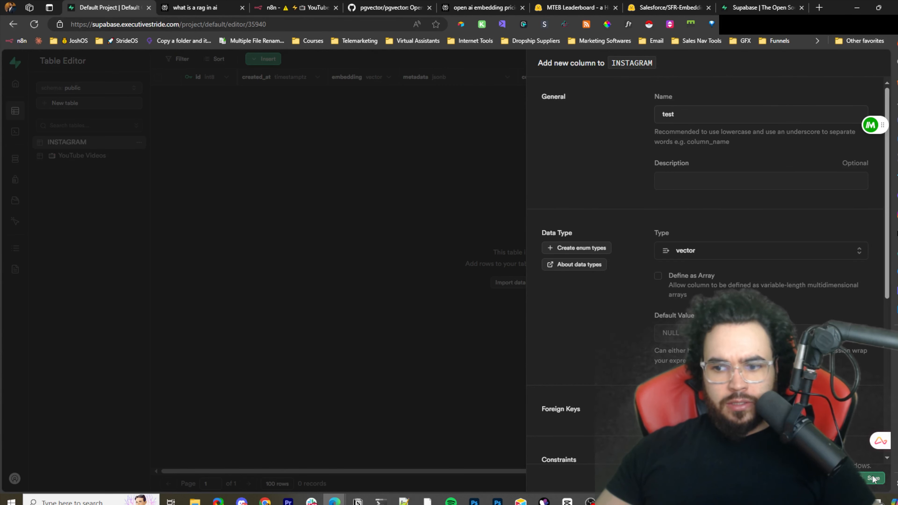
{"action": "left_click", "coordinate": [873, 479]}
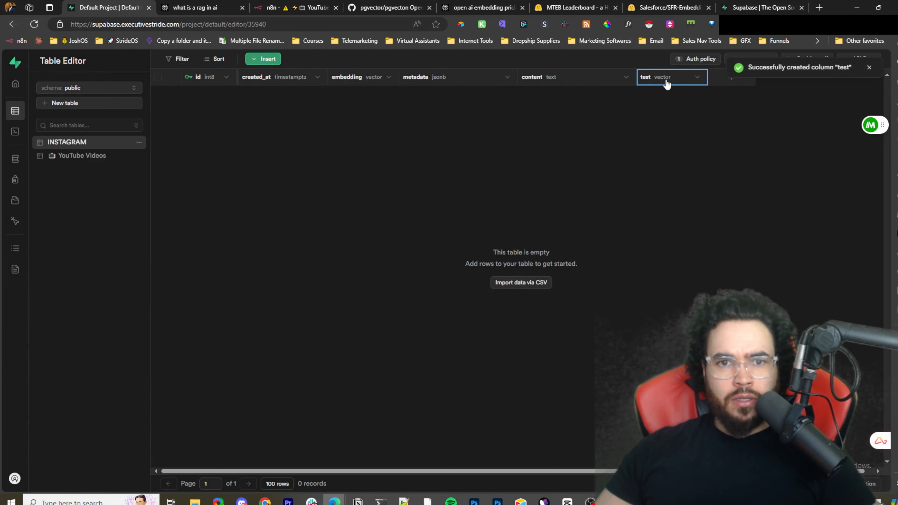
- Delete the test column from the INSTAGRAM table
{"action": "right_click", "coordinate": [685, 76]}
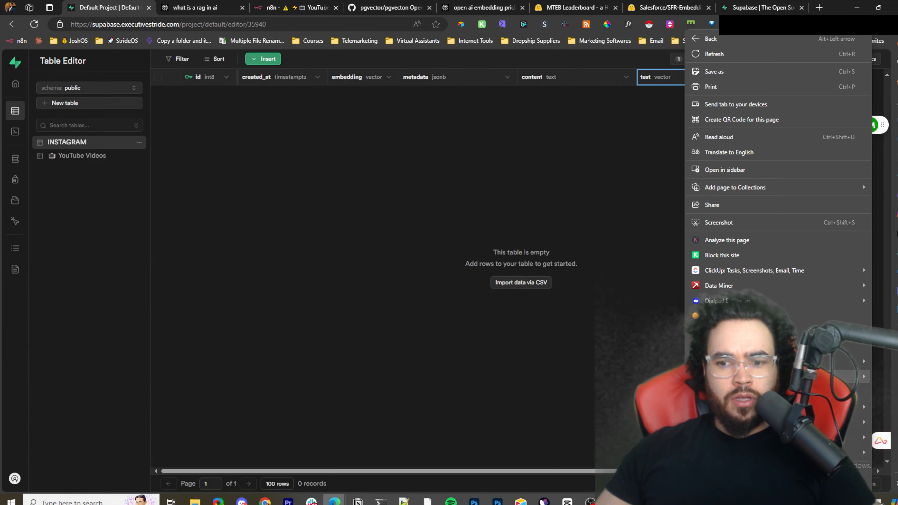
{"action": "key", "text": "Escape"}
{"action": "left_click", "coordinate": [695, 76]}
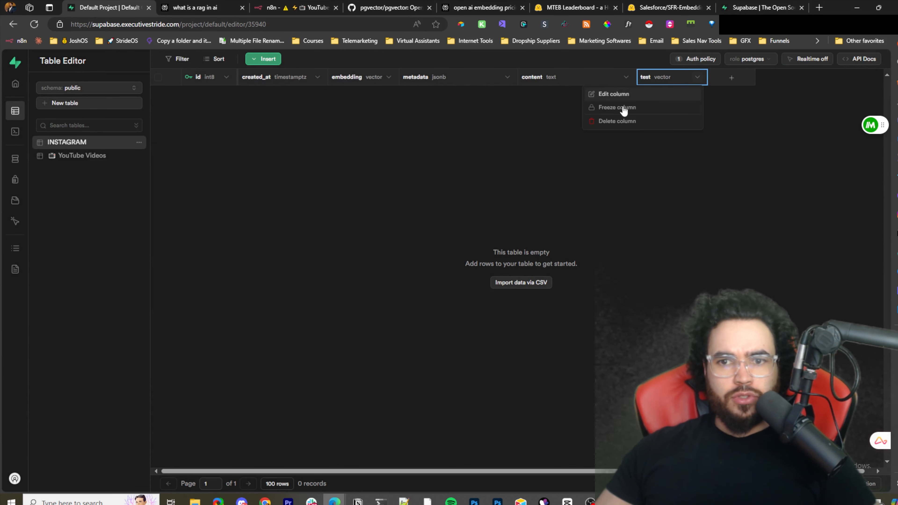
{"action": "left_click", "coordinate": [623, 121]}
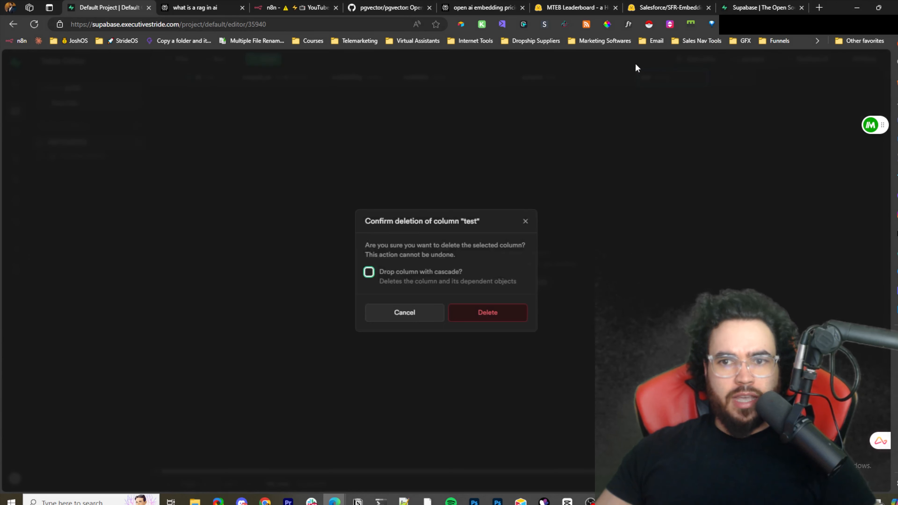
{"action": "left_click", "coordinate": [486, 314]}
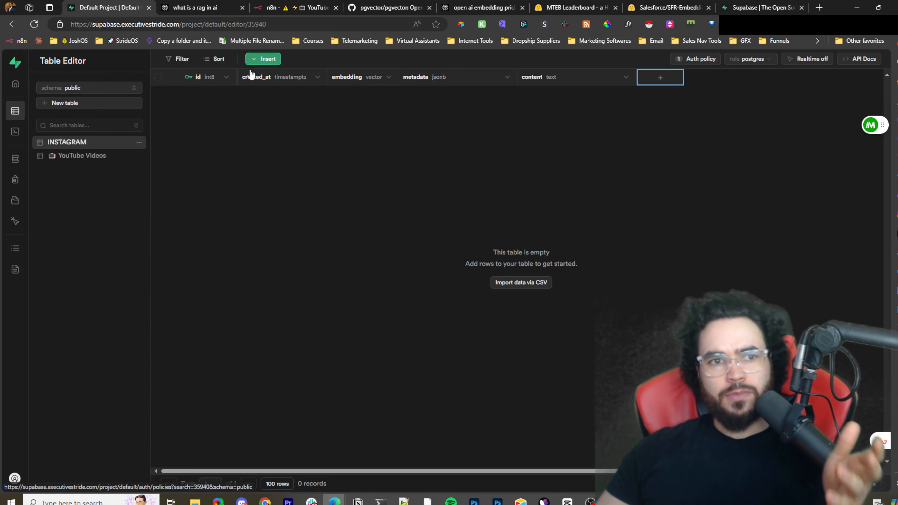
- Switch to the n8n workflow and run a test execution, waiting for the trigger event
{"action": "left_click", "coordinate": [297, 4]}
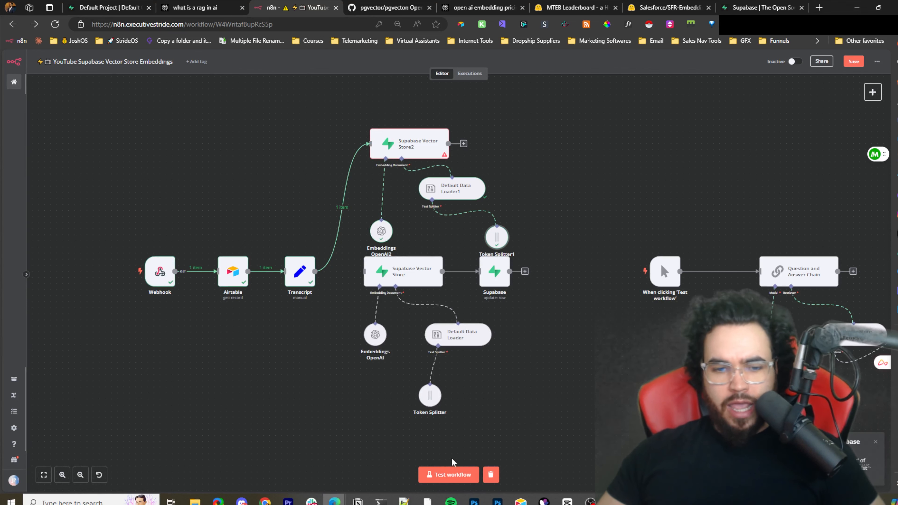
{"action": "left_click", "coordinate": [451, 475]}
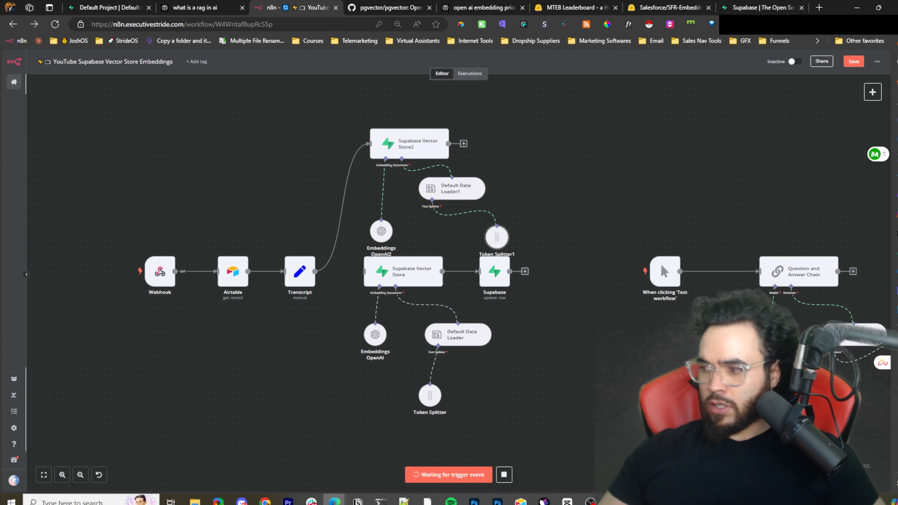
{"action": "key", "text": "alt+Tab"}
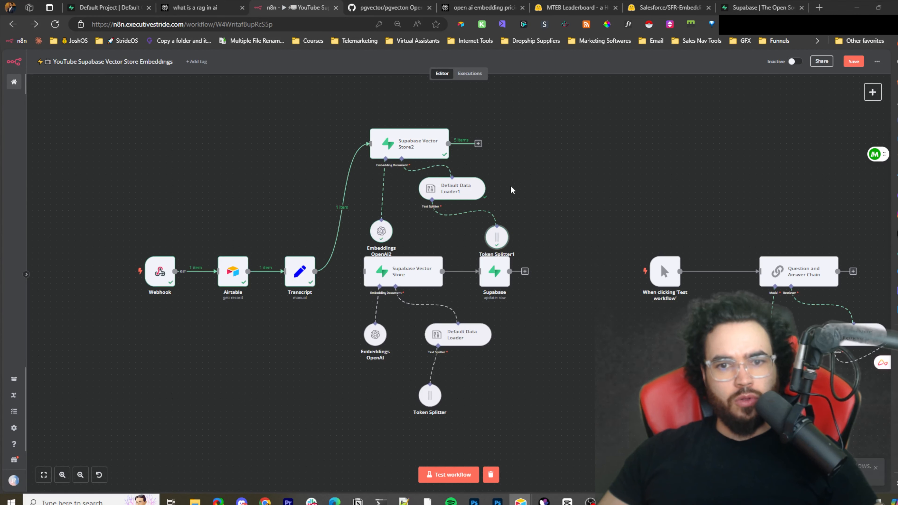
- Inspect the executed Supabase Vector Store2 branch, then return to the Supabase table editor
{"action": "scroll", "coordinate": [397, 198], "scroll_direction": "up", "scroll_amount": 5}
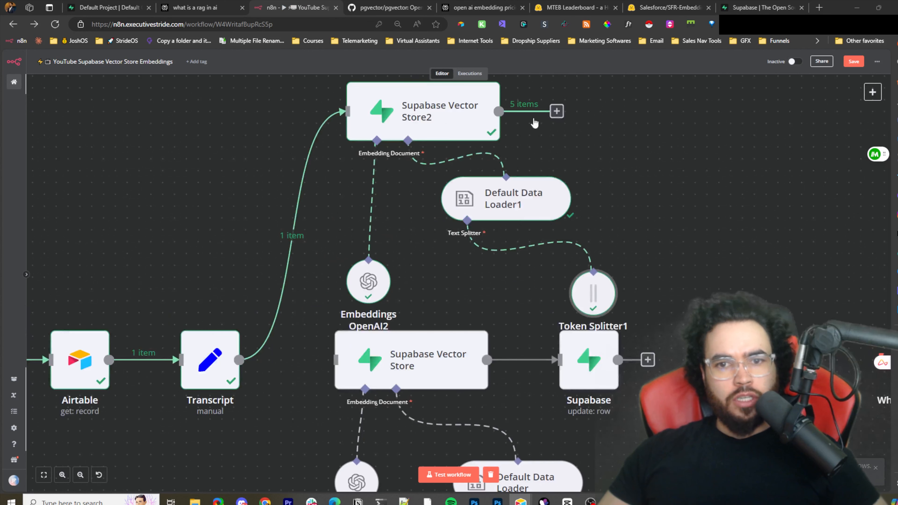
{"action": "left_click", "coordinate": [706, 139]}
{"action": "left_click_drag", "start_coordinate": [46, 296], "coordinate": [218, 316]}
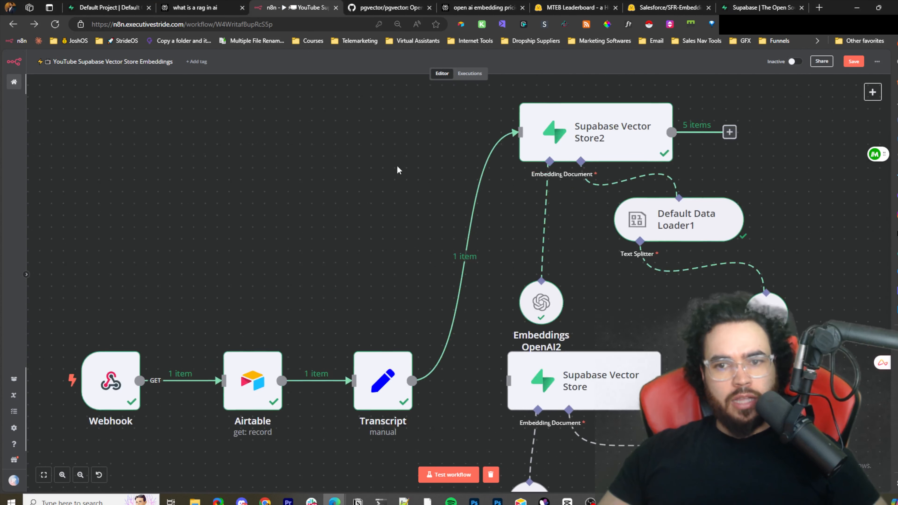
{"action": "left_click_drag", "start_coordinate": [461, 141], "coordinate": [277, 176]}
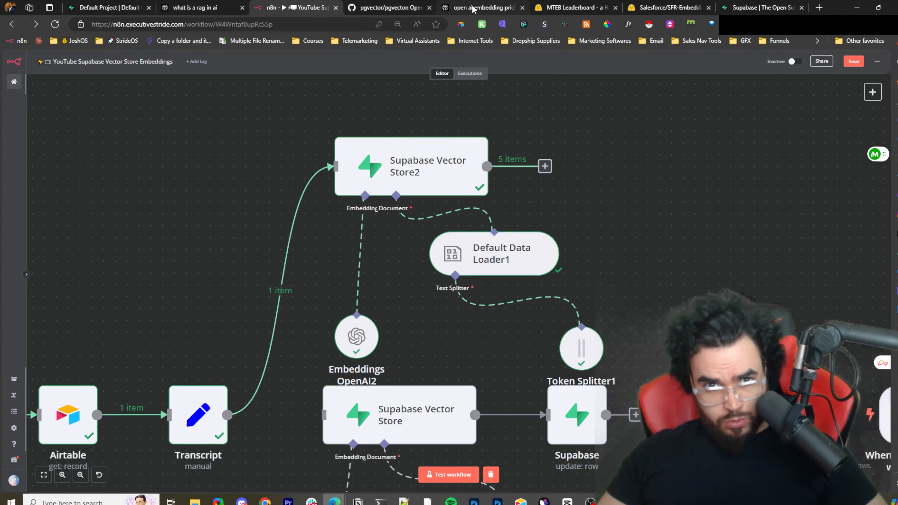
{"action": "left_click", "coordinate": [480, 7]}
{"action": "left_click", "coordinate": [587, 8]}
{"action": "left_click", "coordinate": [730, 8]}
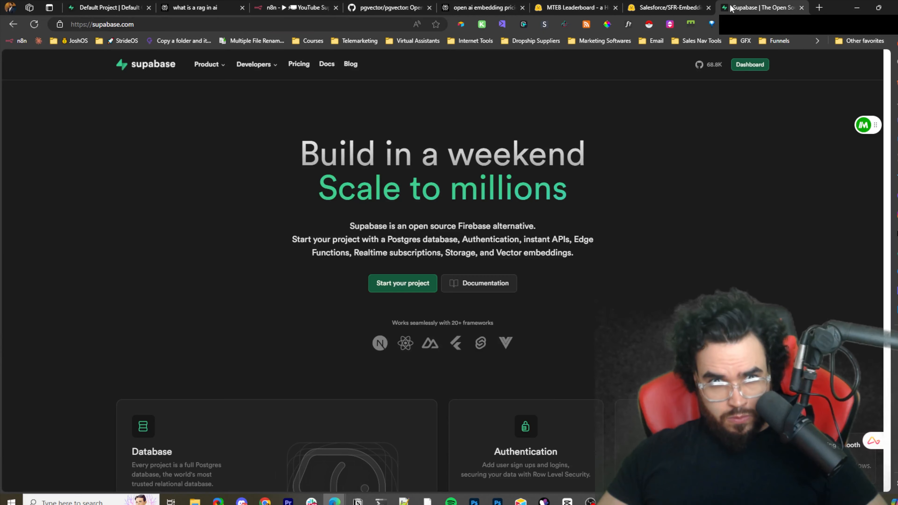
{"action": "left_click", "coordinate": [108, 7]}
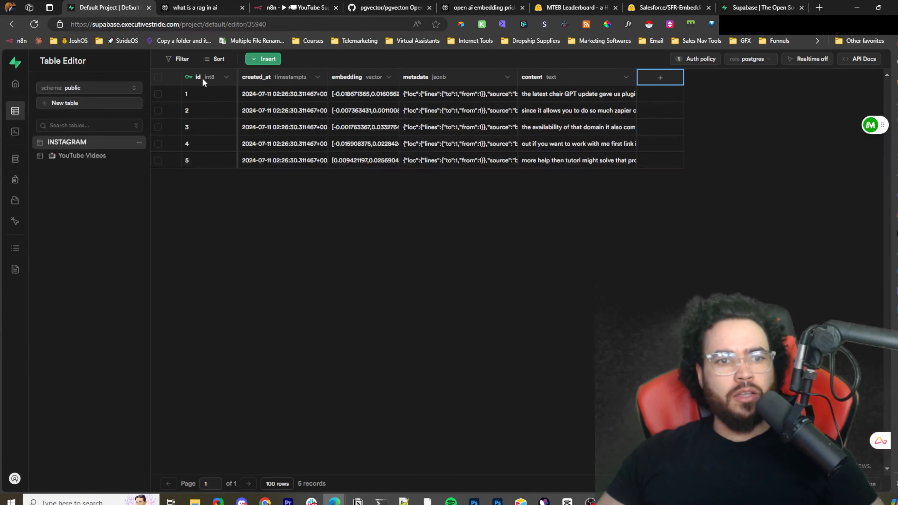
- Examine the stored rows' embedding, metadata and content cells in the INSTAGRAM table
{"action": "left_click", "coordinate": [215, 91]}
{"action": "left_click", "coordinate": [312, 96]}
{"action": "left_click", "coordinate": [397, 95]}
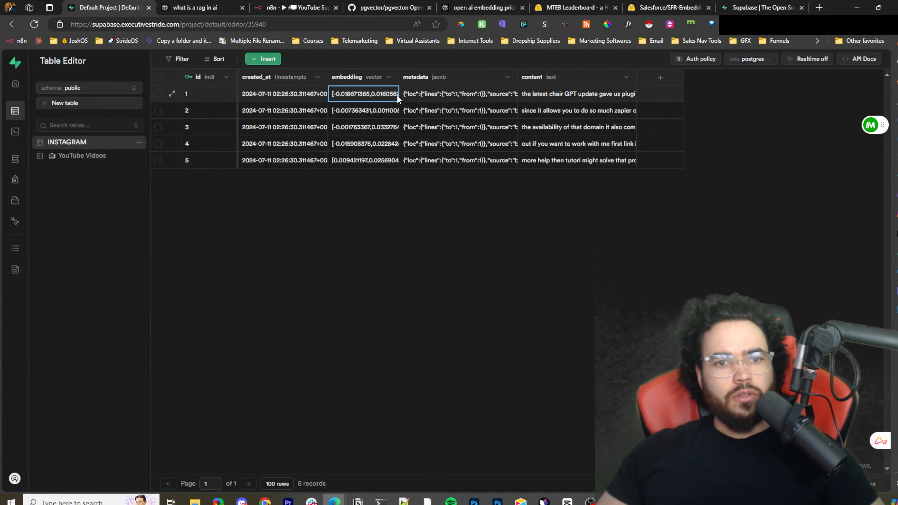
{"action": "double_click", "coordinate": [392, 95]}
{"action": "double_click", "coordinate": [432, 91]}
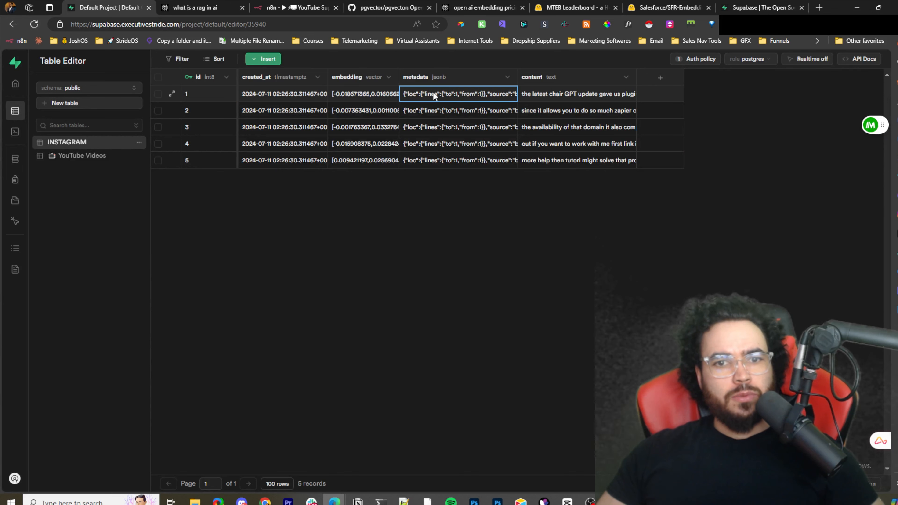
{"action": "key", "text": "Escape"}
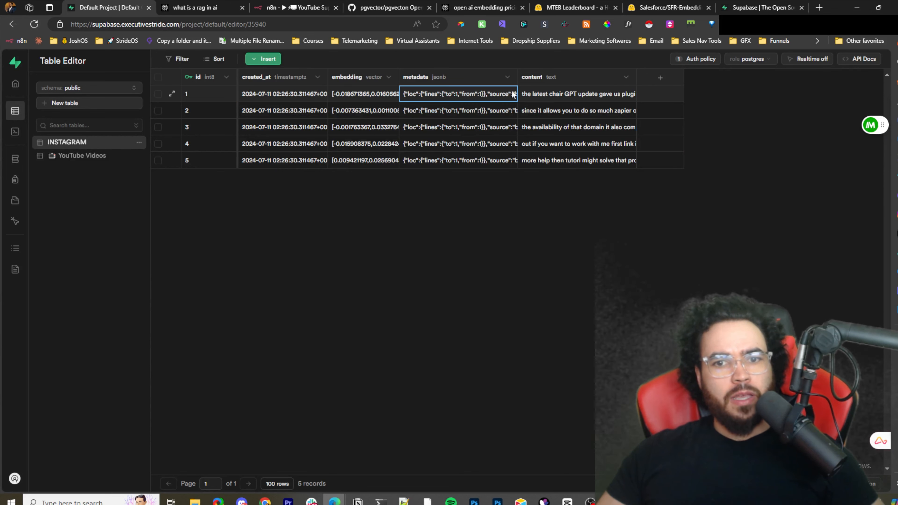
{"action": "double_click", "coordinate": [514, 92]}
{"action": "left_click", "coordinate": [567, 129]}
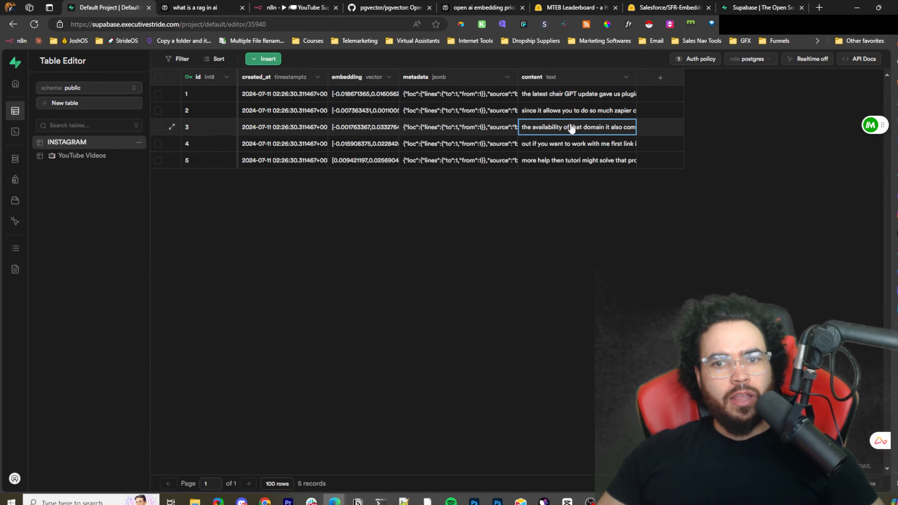
{"action": "double_click", "coordinate": [571, 128]}
{"action": "scroll", "coordinate": [586, 149], "scroll_direction": "down", "scroll_amount": 10}
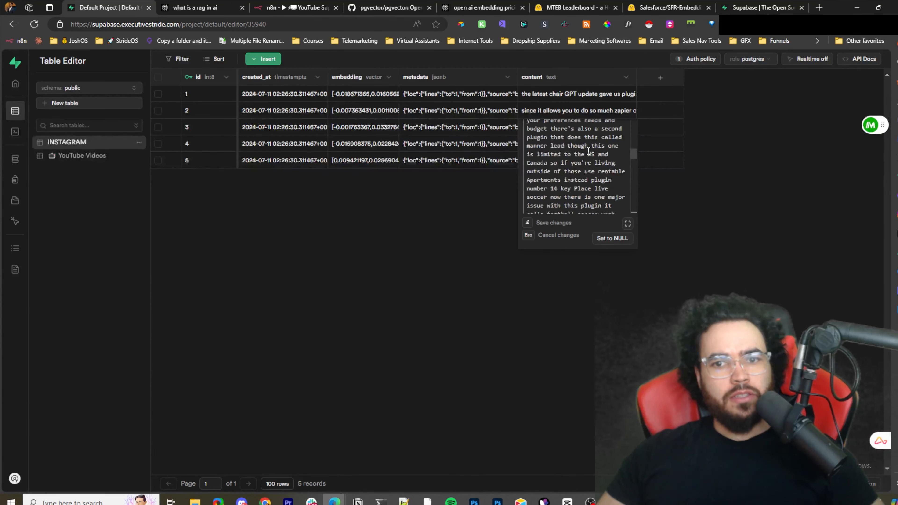
{"action": "left_click", "coordinate": [489, 126]}
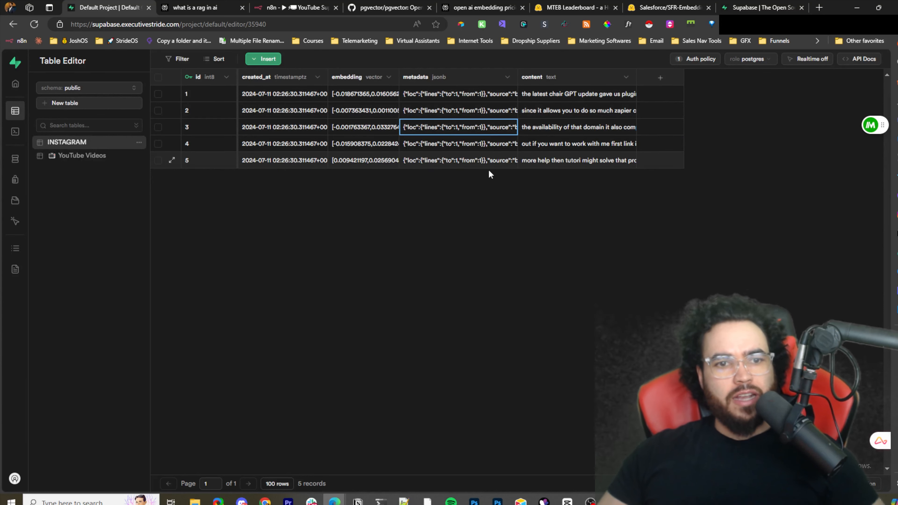
{"action": "left_click", "coordinate": [485, 91]}
{"action": "double_click", "coordinate": [396, 93]}
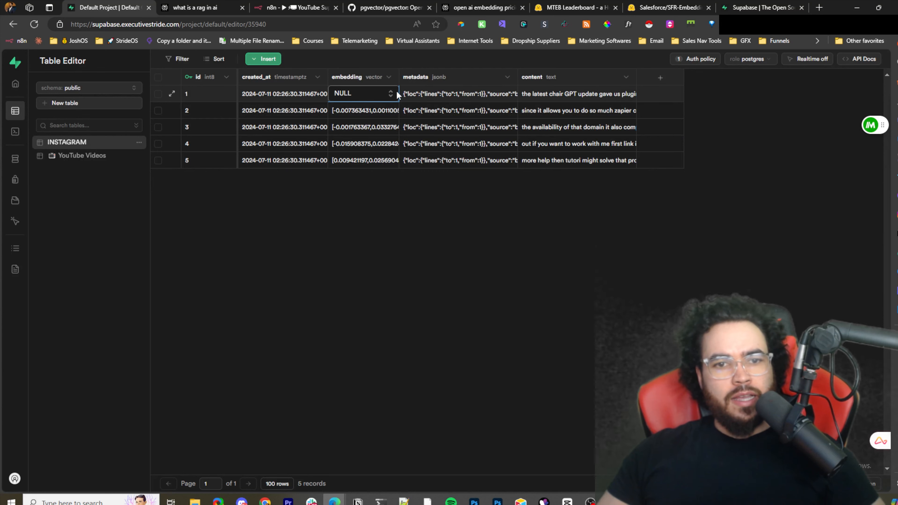
{"action": "left_click", "coordinate": [416, 92]}
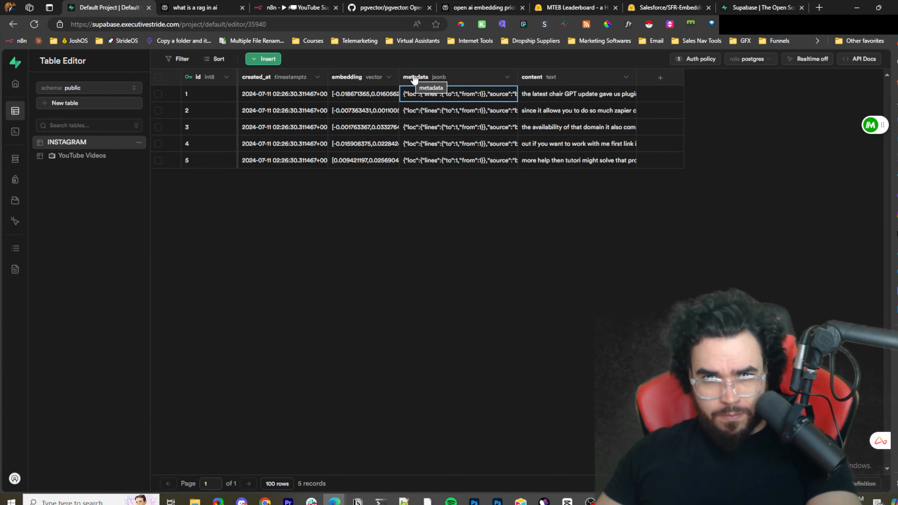
- Return to the n8n workflow and view the whole canvas
{"action": "left_click", "coordinate": [279, 7]}
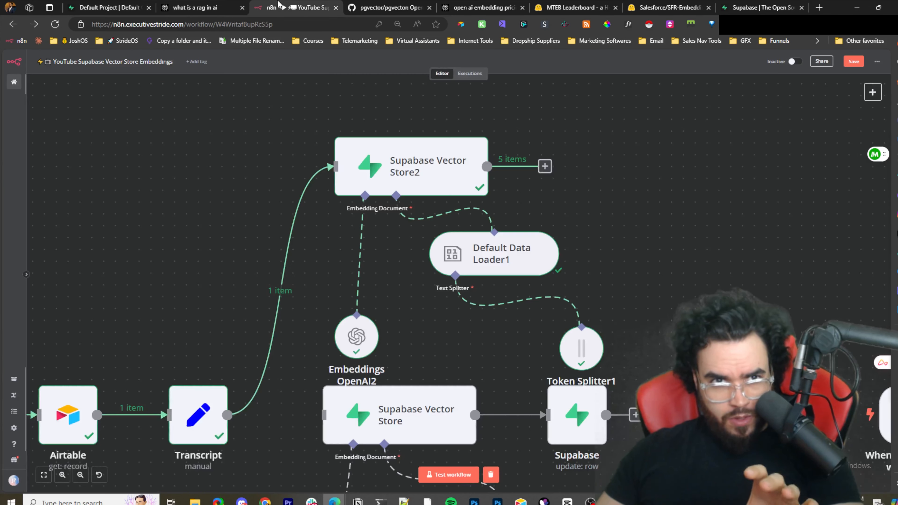
{"action": "scroll", "coordinate": [606, 202], "scroll_direction": "down", "scroll_amount": 3}
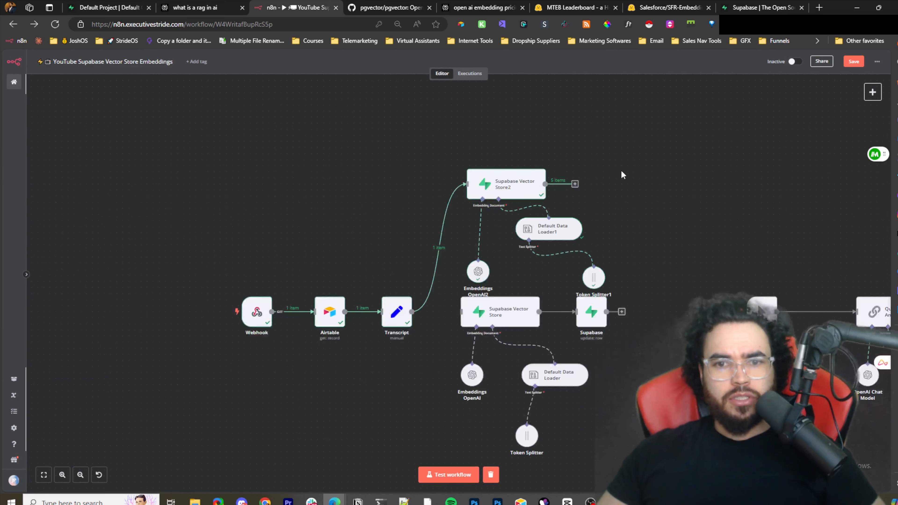
{"action": "left_click_drag", "start_coordinate": [657, 237], "coordinate": [464, 174]}
{"action": "scroll", "coordinate": [518, 175], "scroll_direction": "down", "scroll_amount": 2}
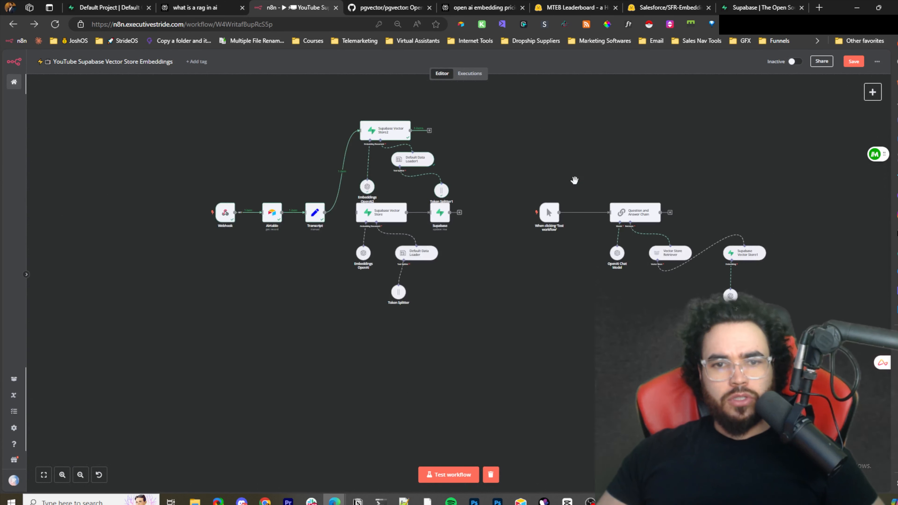
- Shift the question-answering node group slightly upward on the workflow canvas
{"action": "left_click_drag", "start_coordinate": [574, 180], "coordinate": [499, 241]}
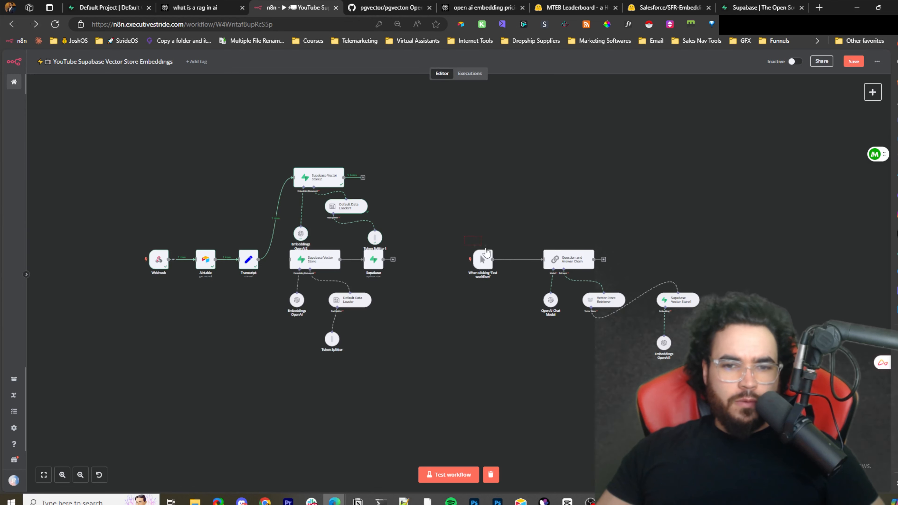
{"action": "left_click_drag", "start_coordinate": [673, 368], "coordinate": [689, 374]}
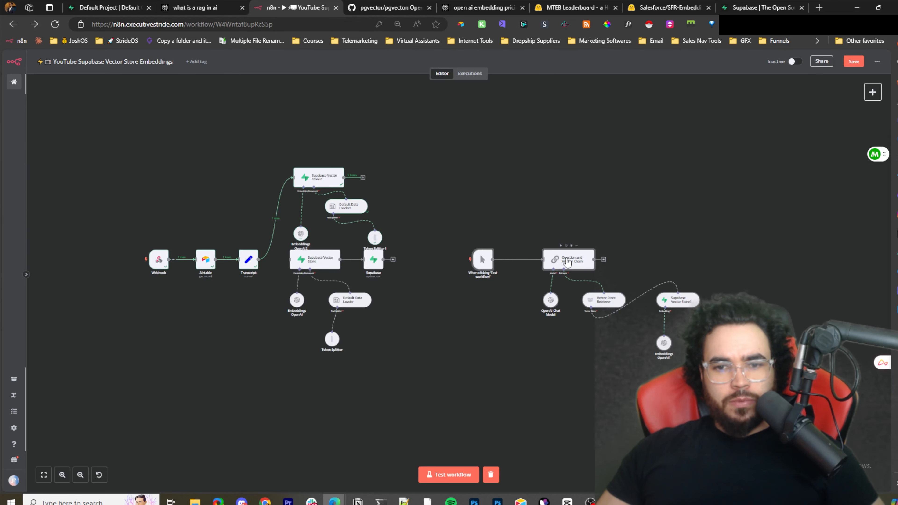
{"action": "left_click_drag", "start_coordinate": [567, 262], "coordinate": [552, 242]}
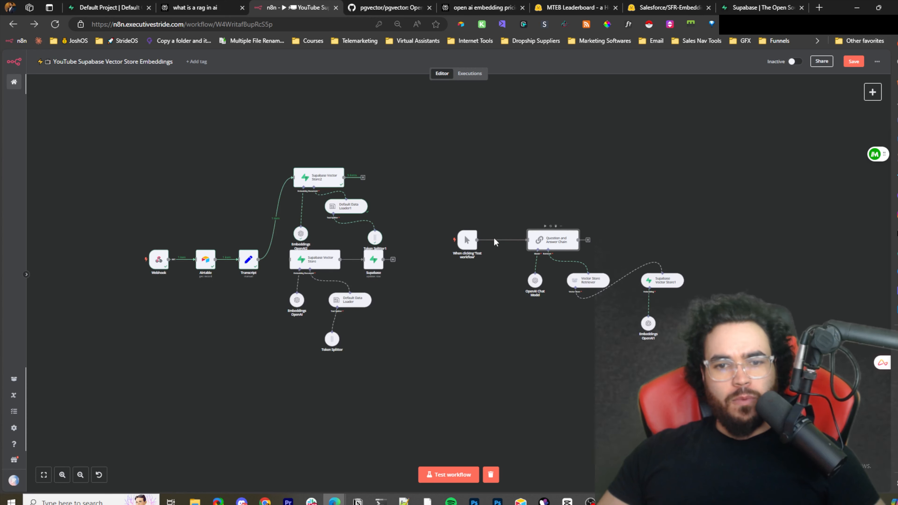
{"action": "scroll", "coordinate": [533, 280], "scroll_direction": "up", "scroll_amount": 5}
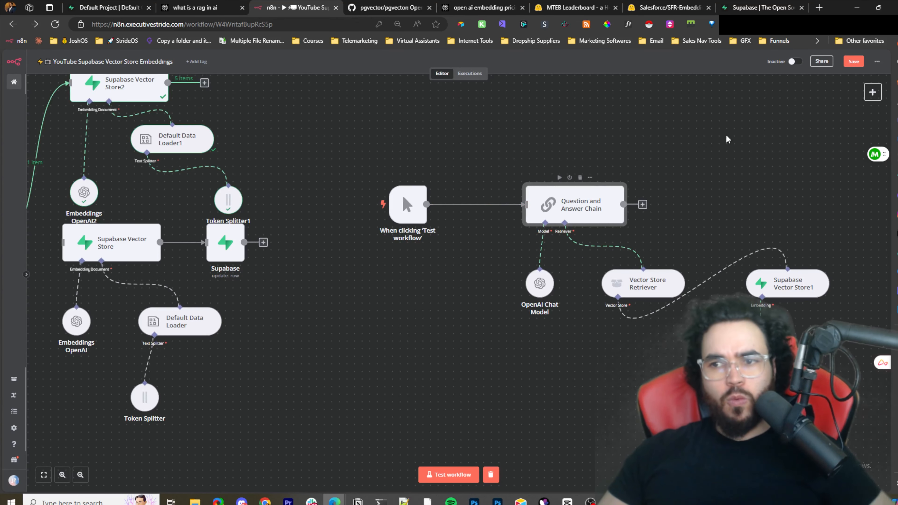
- Add a Question and Answer Chain node with a chat message trigger from the Advanced AI nodes
{"action": "left_click", "coordinate": [872, 91]}
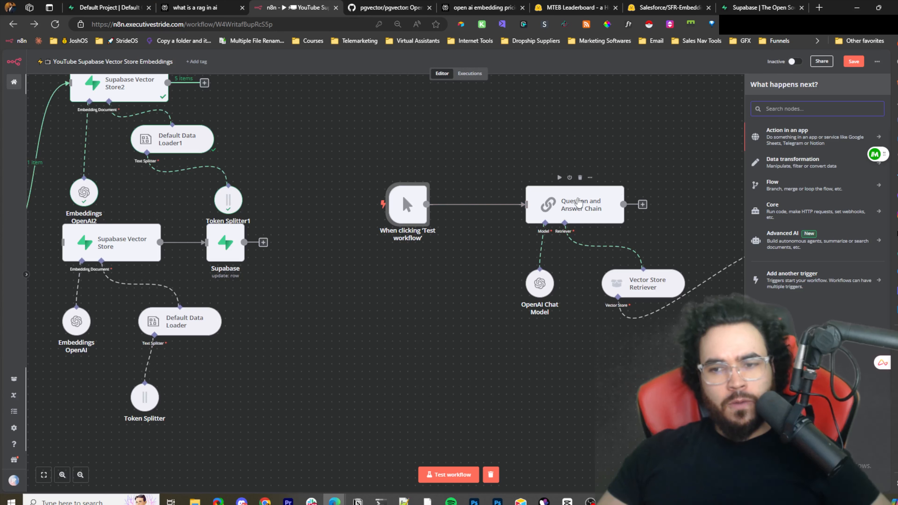
{"action": "left_click", "coordinate": [803, 244]}
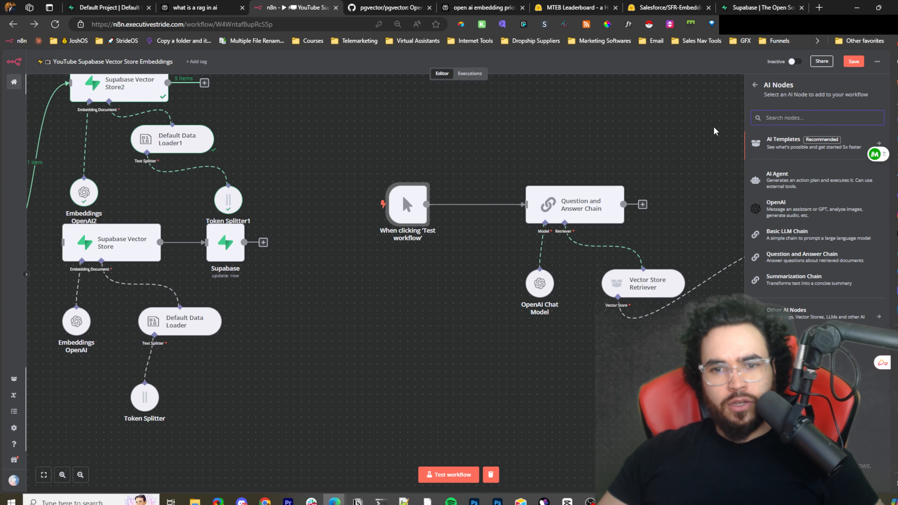
{"action": "left_click_drag", "start_coordinate": [681, 207], "coordinate": [679, 209]}
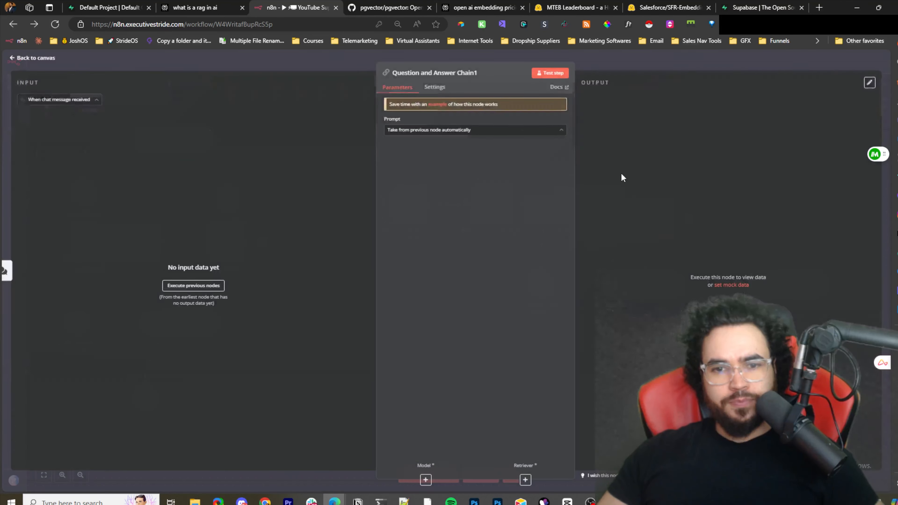
{"action": "left_click", "coordinate": [619, 71]}
{"action": "left_click_drag", "start_coordinate": [621, 220], "coordinate": [611, 115]}
{"action": "scroll", "coordinate": [669, 145], "scroll_direction": "down", "scroll_amount": 3}
{"action": "scroll", "coordinate": [674, 148], "scroll_direction": "right", "scroll_amount": 3}
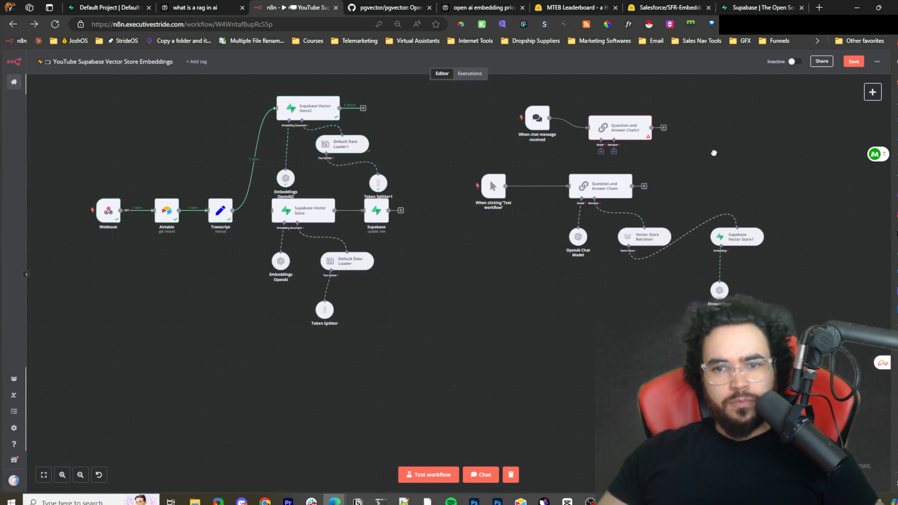
- Delete the new chat trigger and the Question and Answer Chain1 node
{"action": "scroll", "coordinate": [713, 150], "scroll_direction": "up", "scroll_amount": 4}
{"action": "scroll", "coordinate": [444, 235], "scroll_direction": "up", "scroll_amount": 3}
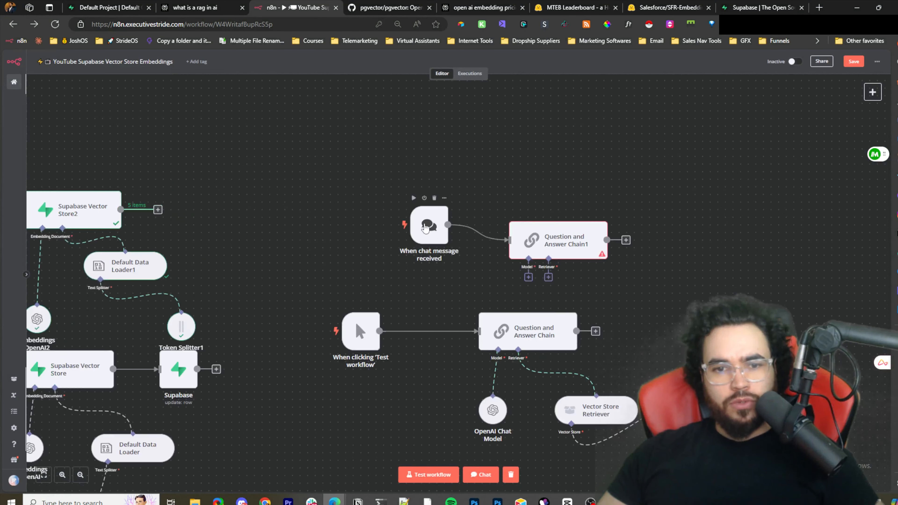
{"action": "right_click", "coordinate": [428, 229]}
{"action": "left_click", "coordinate": [453, 349]}
{"action": "right_click", "coordinate": [526, 232]}
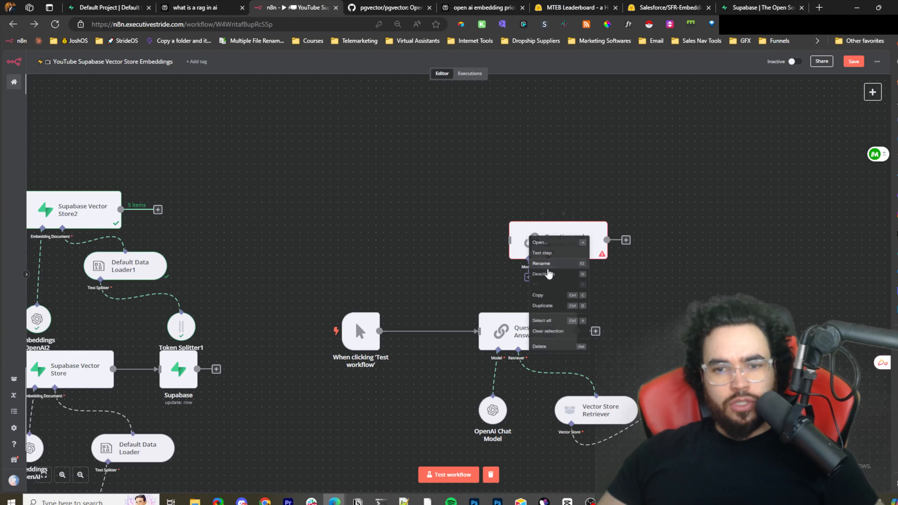
{"action": "key", "text": "Delete"}
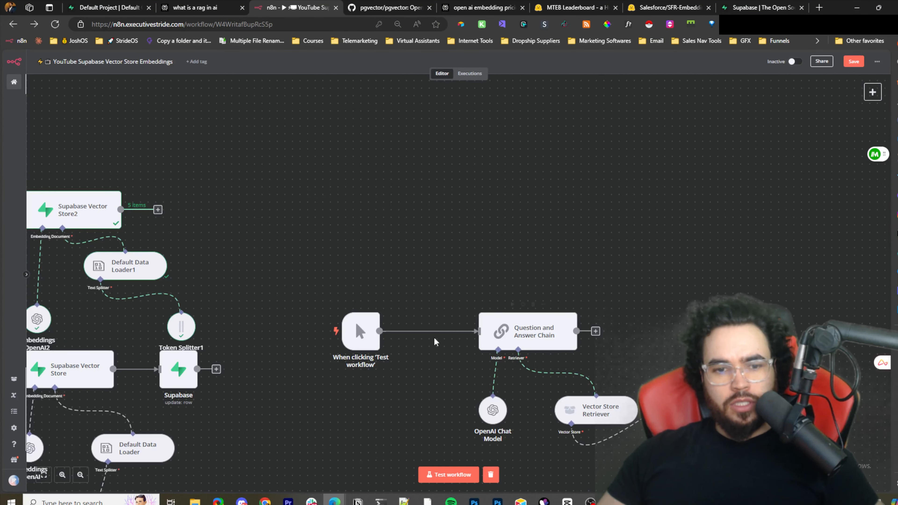
- Open the existing Question and Answer Chain to inspect its prompt source options
{"action": "double_click", "coordinate": [514, 332]}
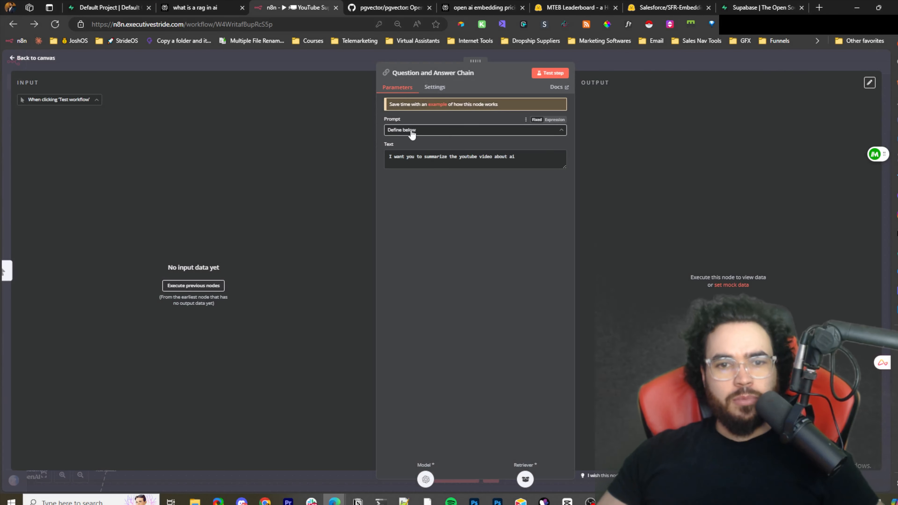
{"action": "left_click", "coordinate": [419, 131]}
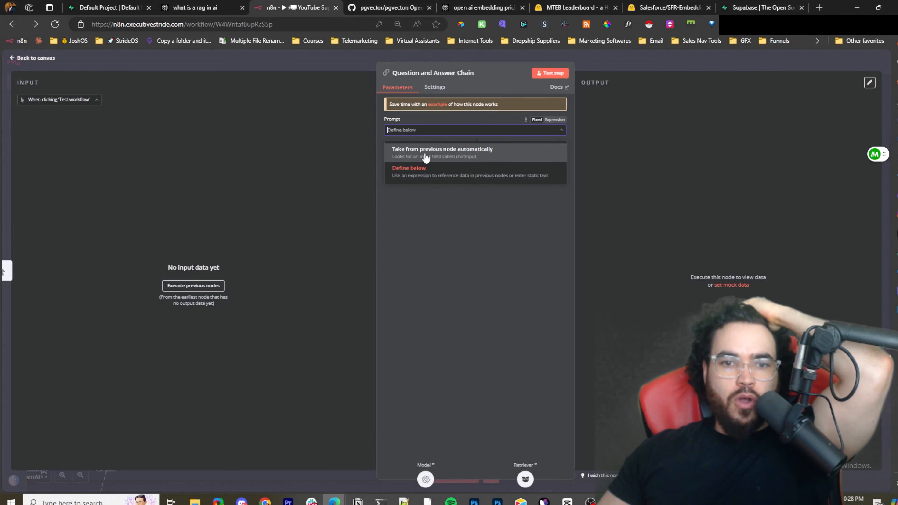
{"action": "left_click", "coordinate": [663, 74]}
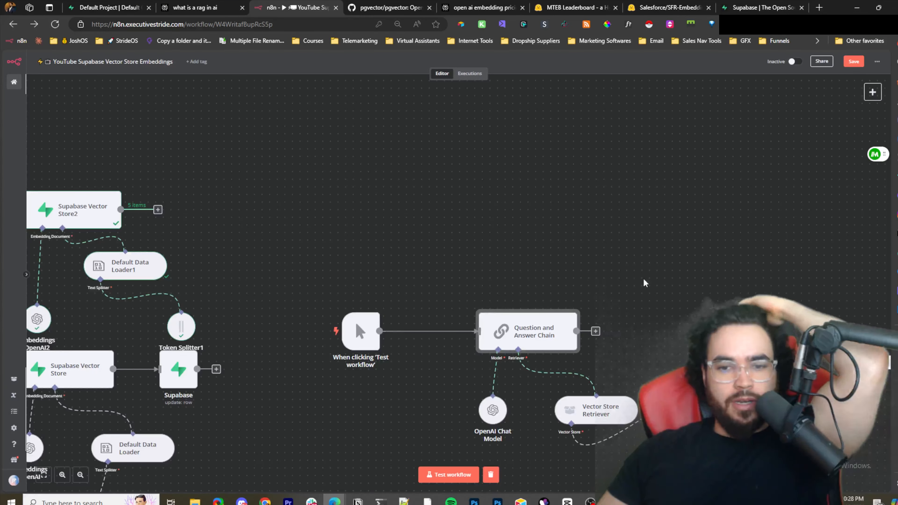
- Inspect the settings of the OpenAI Chat Model and Vector Store Retriever nodes in the existing chain
{"action": "scroll", "coordinate": [661, 311], "scroll_direction": "down", "scroll_amount": 5}
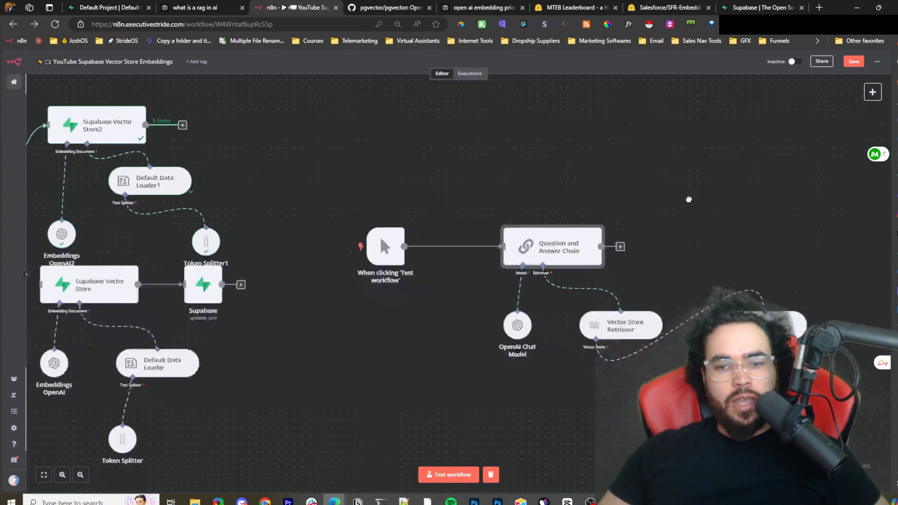
{"action": "double_click", "coordinate": [521, 270]}
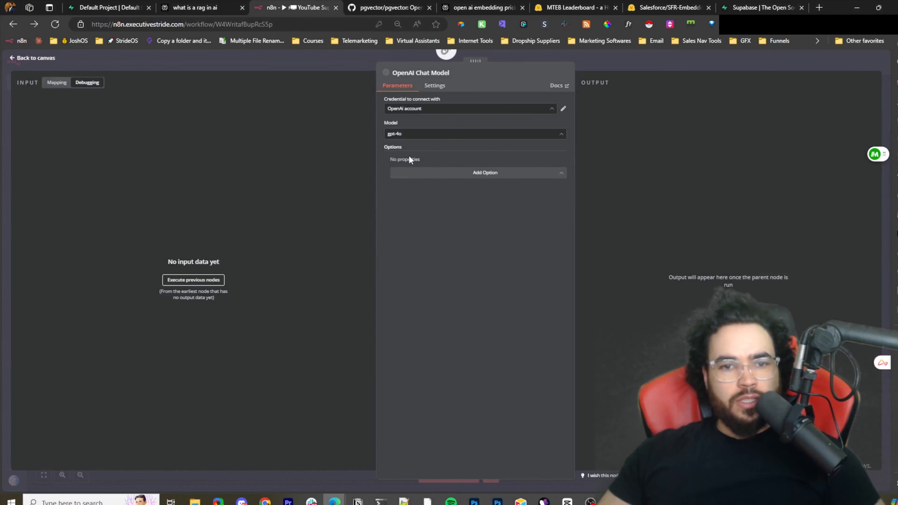
{"action": "left_click", "coordinate": [623, 68]}
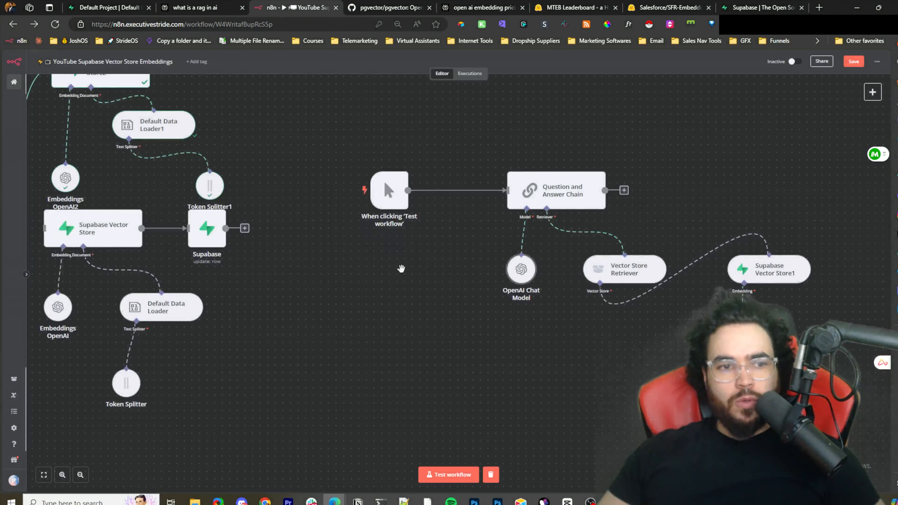
{"action": "left_click_drag", "start_coordinate": [401, 269], "coordinate": [506, 260]}
{"action": "scroll", "coordinate": [506, 255], "scroll_direction": "right", "scroll_amount": 3}
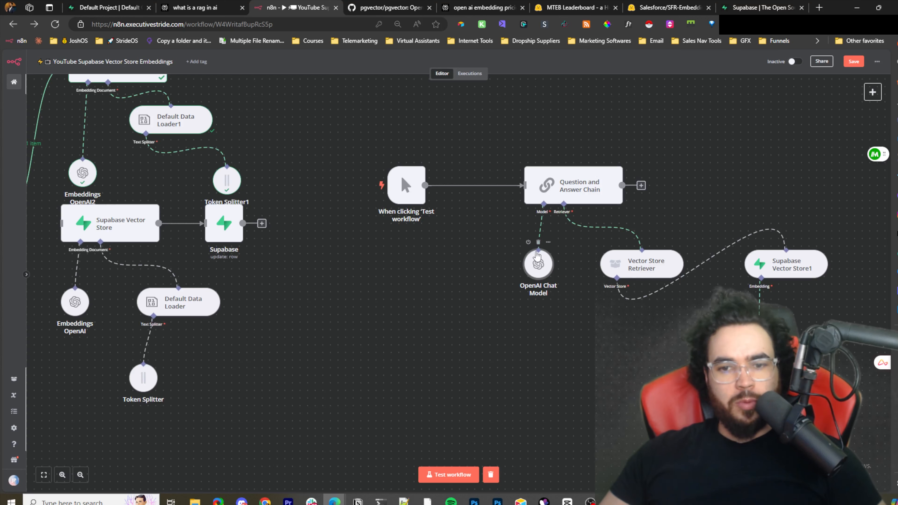
{"action": "scroll", "coordinate": [619, 300], "scroll_direction": "right", "scroll_amount": 5}
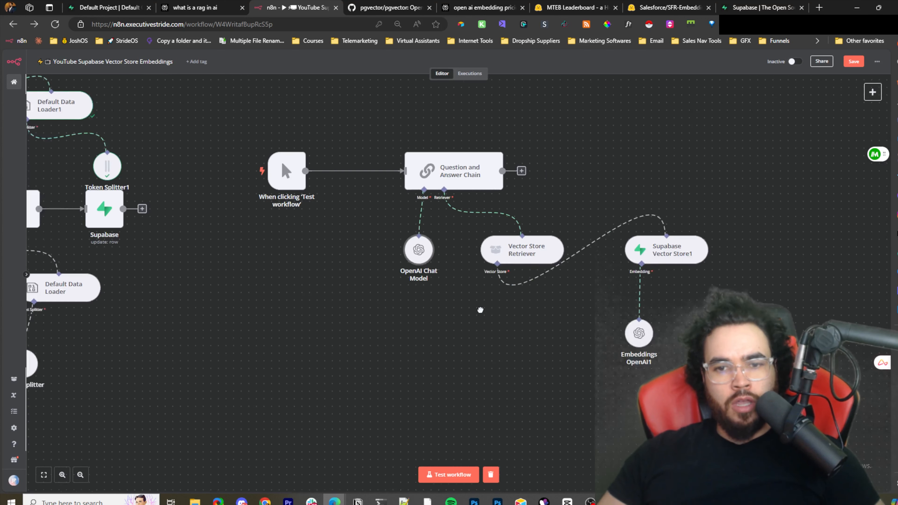
{"action": "left_click_drag", "start_coordinate": [495, 257], "coordinate": [598, 299]}
{"action": "double_click", "coordinate": [596, 293]}
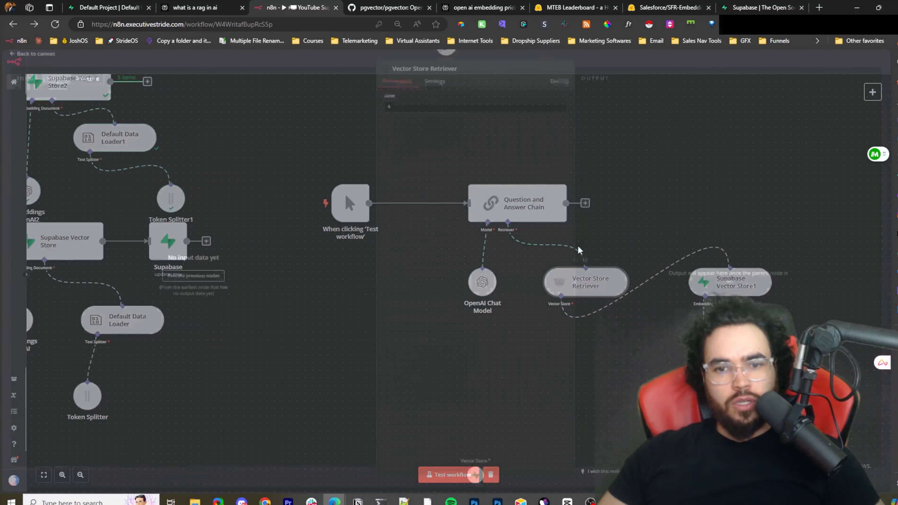
{"action": "left_click", "coordinate": [615, 59]}
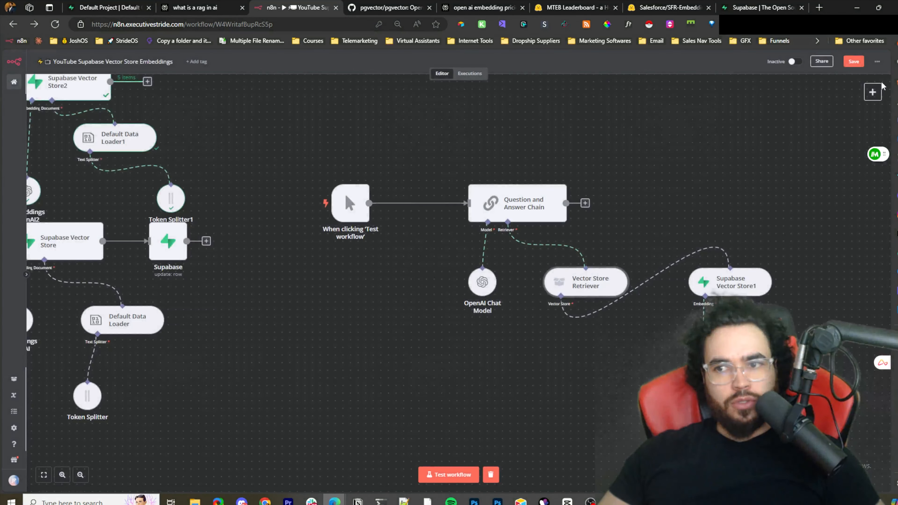
- Add a Question and Answer Chain from the Advanced AI nodes, with its chat message trigger
{"action": "key", "text": "Tab"}
{"action": "left_click", "coordinate": [810, 246]}
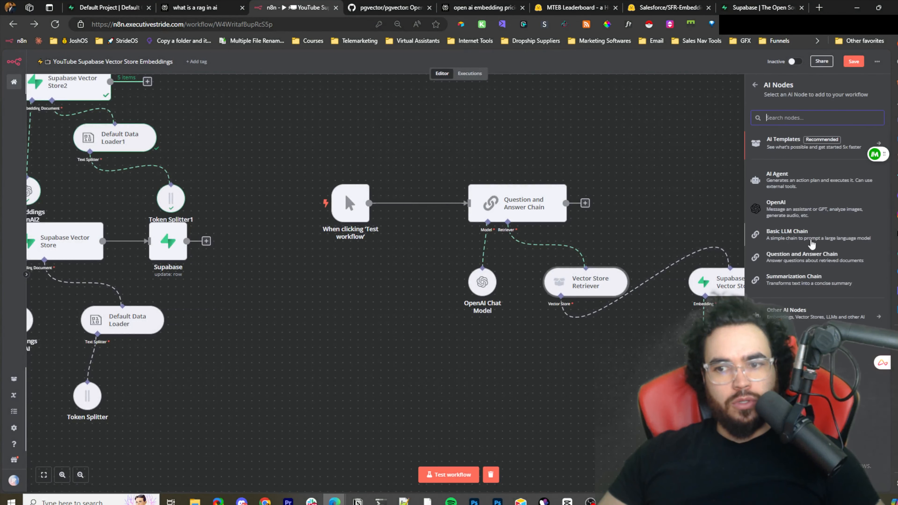
{"action": "left_click", "coordinate": [802, 255]}
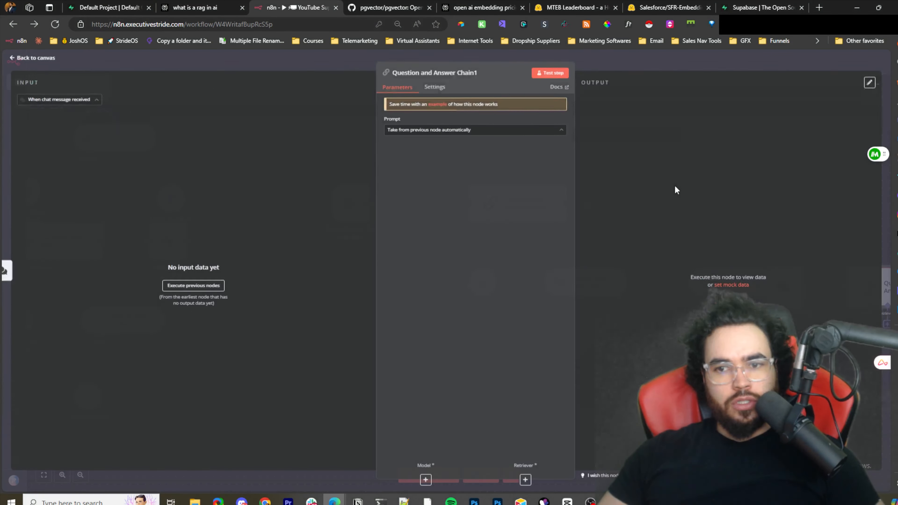
{"action": "left_click", "coordinate": [684, 64]}
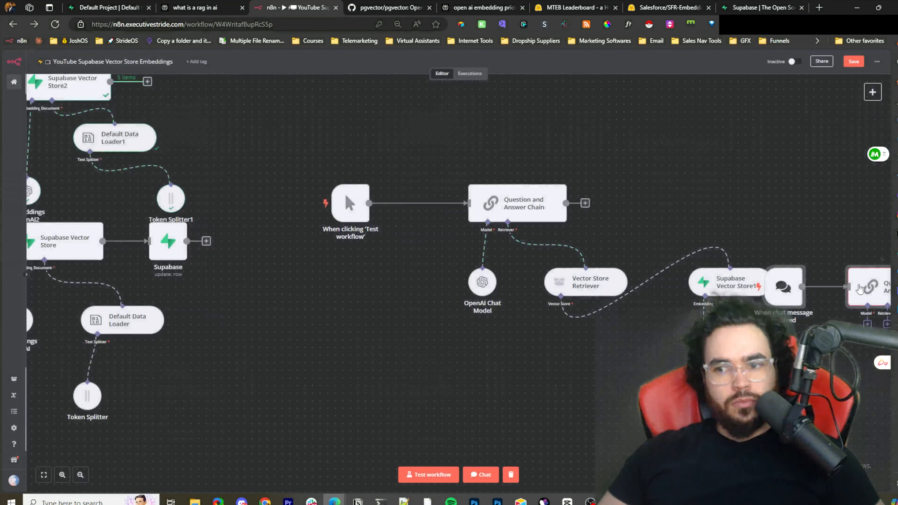
- Attach a Workflow Retriever to the new chain's retriever input, then delete it
{"action": "left_click", "coordinate": [644, 157]}
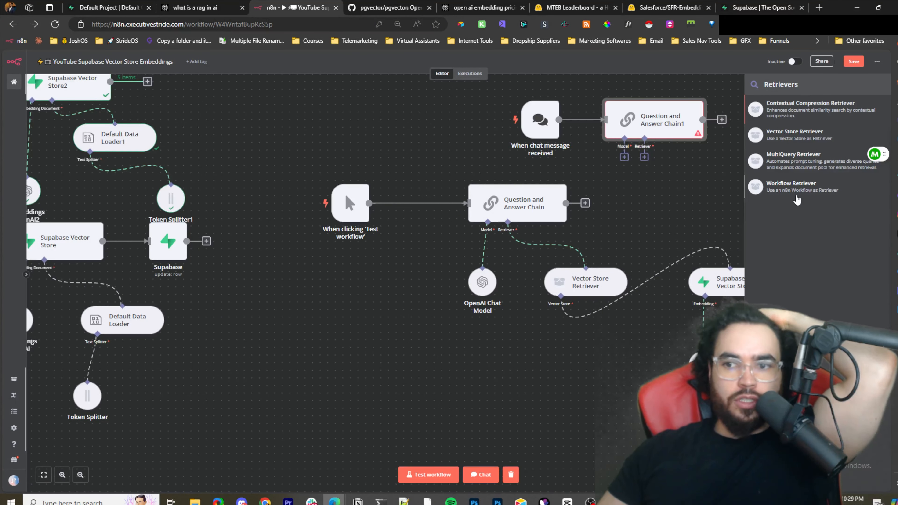
{"action": "left_click", "coordinate": [785, 199]}
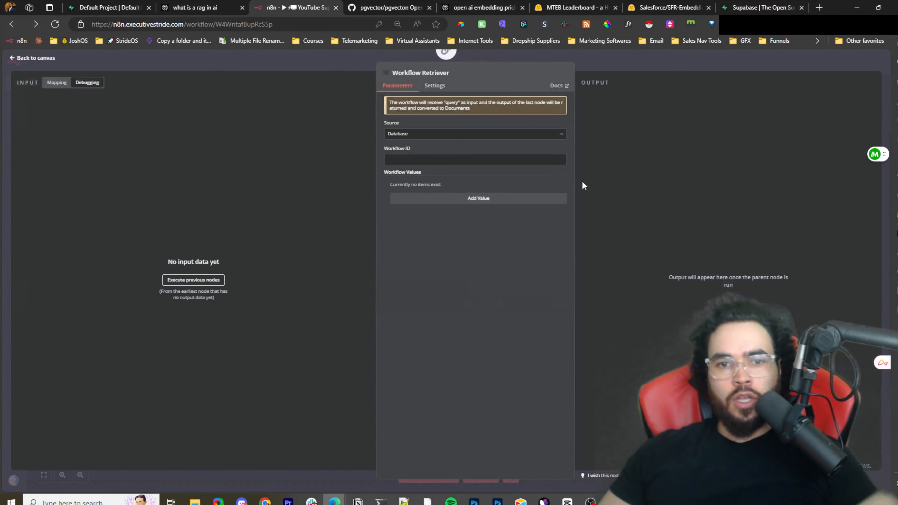
{"action": "left_click", "coordinate": [426, 157]}
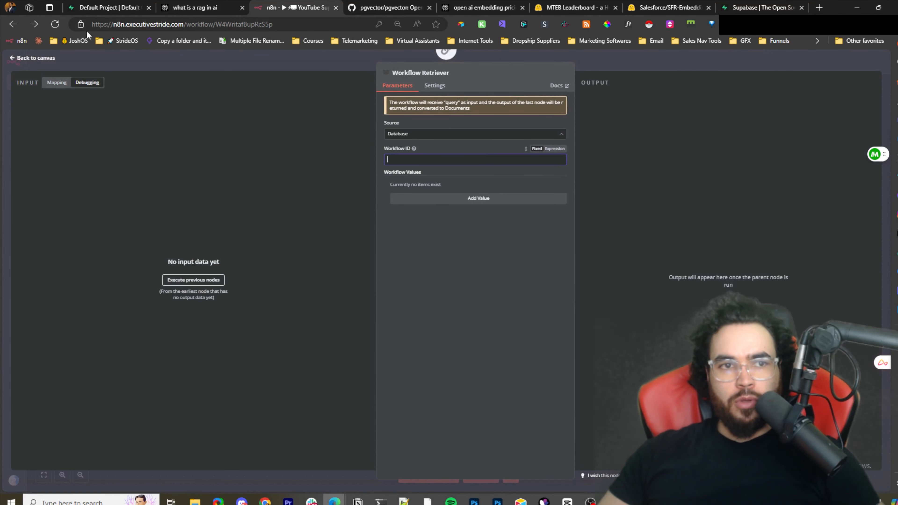
{"action": "left_click", "coordinate": [614, 52]}
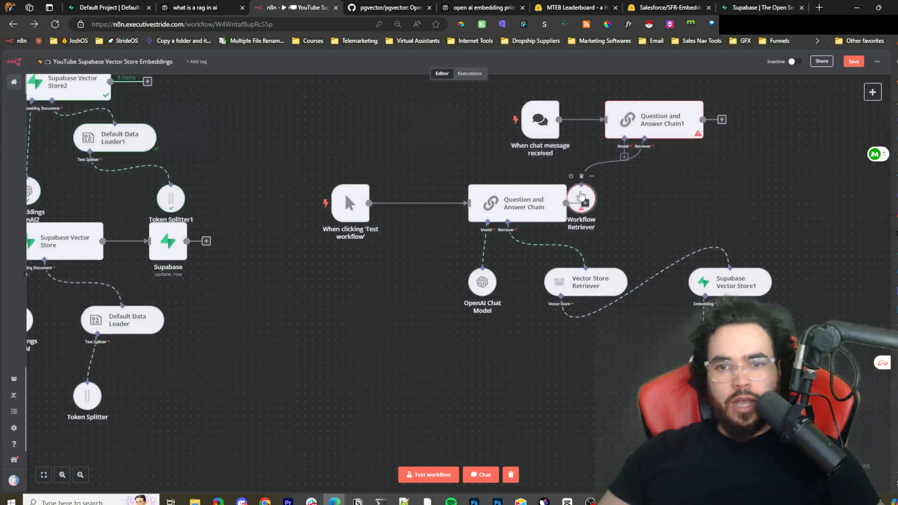
{"action": "left_click", "coordinate": [581, 177]}
- Attach a Vector Store Retriever to the new Question and Answer Chain1's retriever input
{"action": "left_click", "coordinate": [644, 157]}
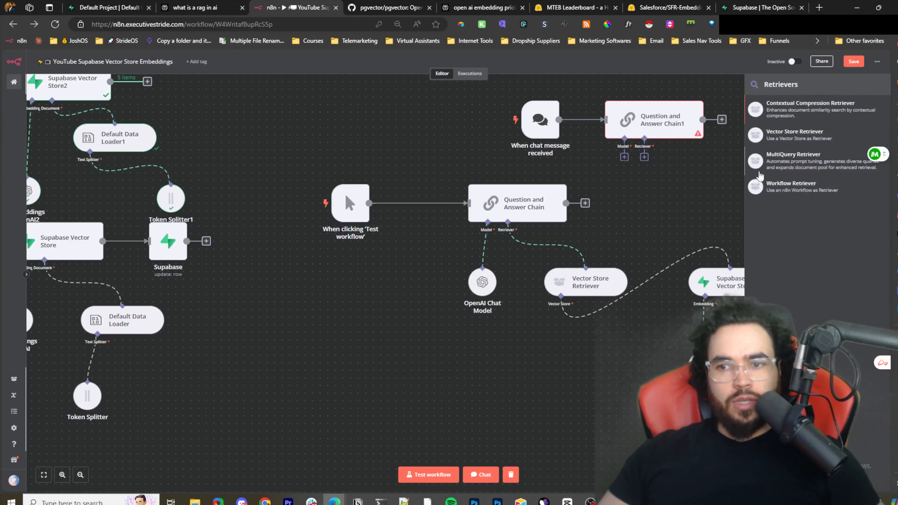
{"action": "left_click", "coordinate": [794, 134]}
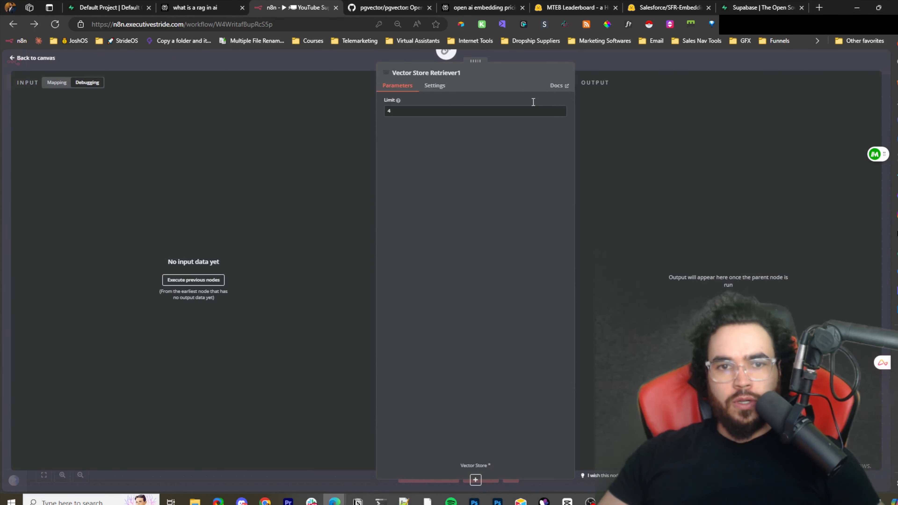
{"action": "left_click", "coordinate": [636, 62]}
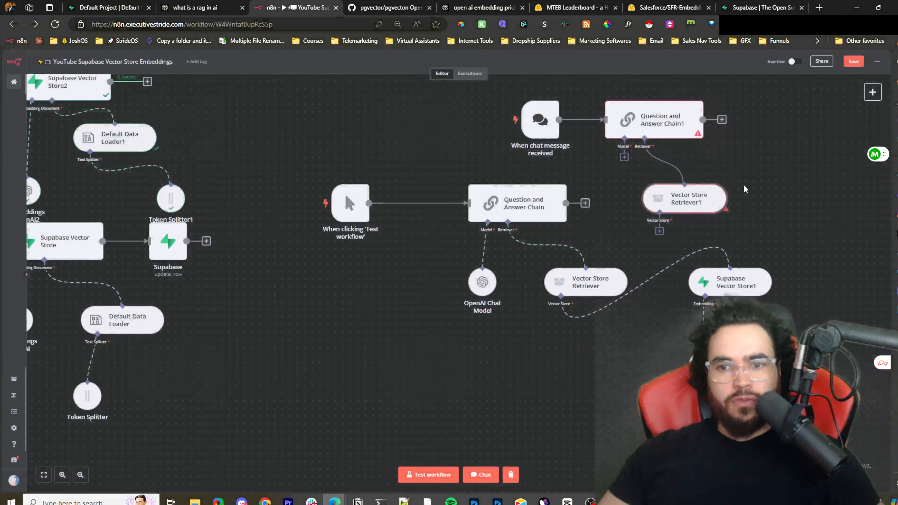
- Attach a Supabase Vector Store to Vector Store Retriever1's vector store input and set its table to INSTAGRAM
{"action": "scroll", "coordinate": [742, 186], "scroll_direction": "down", "scroll_amount": 1}
{"action": "left_click_drag", "start_coordinate": [782, 178], "coordinate": [562, 184]}
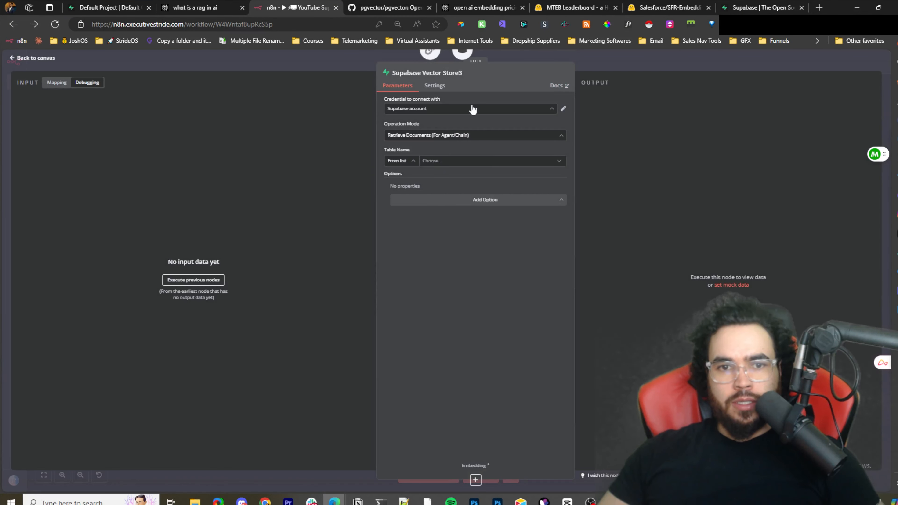
{"action": "double_click", "coordinate": [466, 113]}
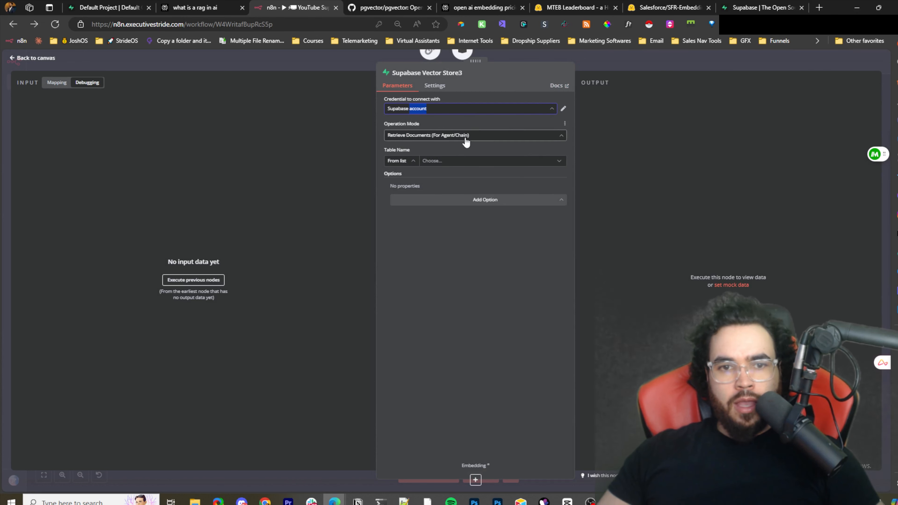
{"action": "left_click", "coordinate": [429, 136]}
{"action": "left_click", "coordinate": [470, 194]}
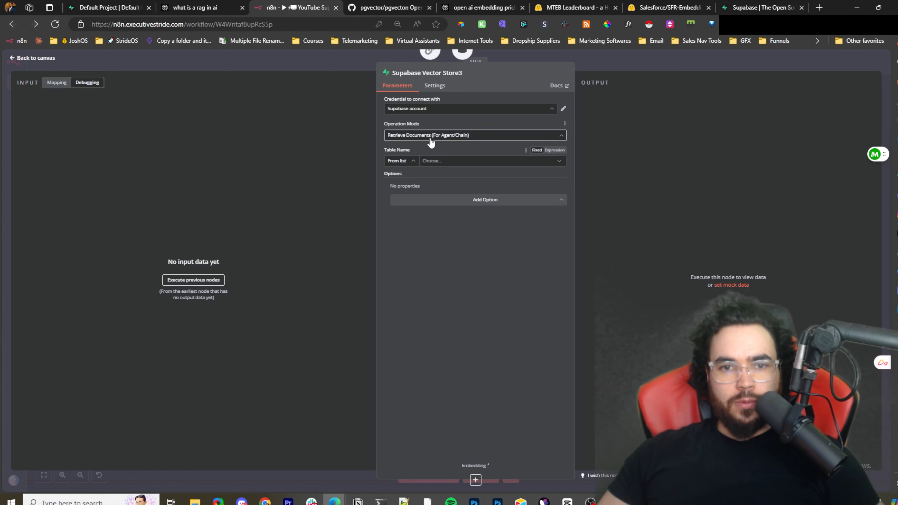
{"action": "left_click", "coordinate": [428, 162]}
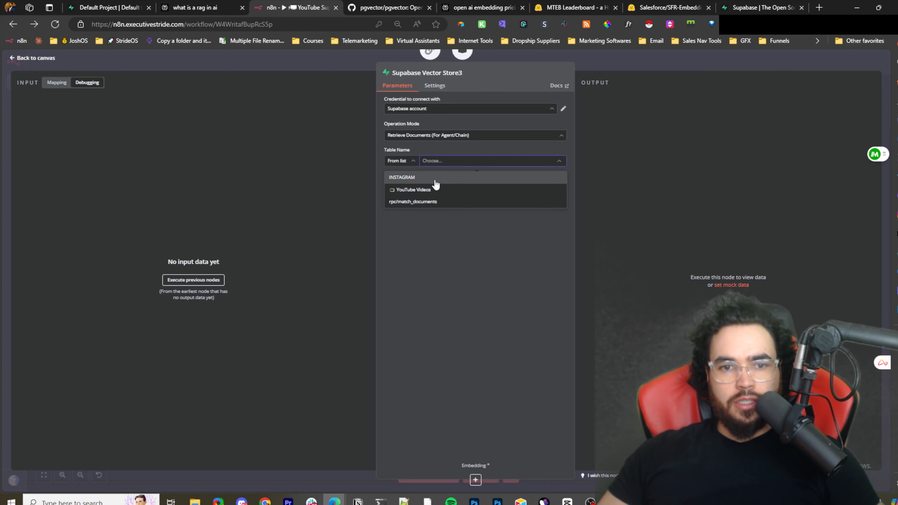
{"action": "left_click", "coordinate": [435, 185]}
{"action": "left_click", "coordinate": [592, 97]}
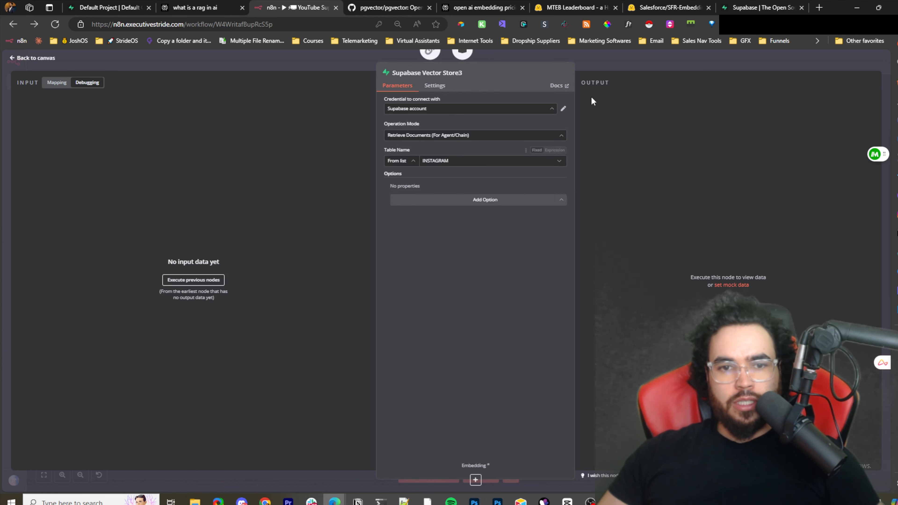
{"action": "left_click", "coordinate": [654, 58]}
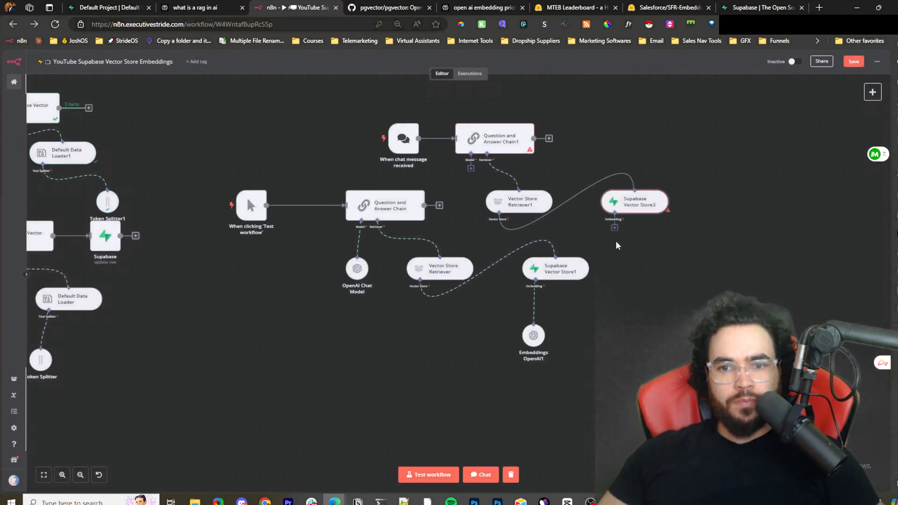
- Attach an Embeddings OpenAI node to Supabase Vector Store3 using the text-embedding-3-small model
{"action": "left_click", "coordinate": [614, 228]}
{"action": "key", "text": "ctrl+plus"}
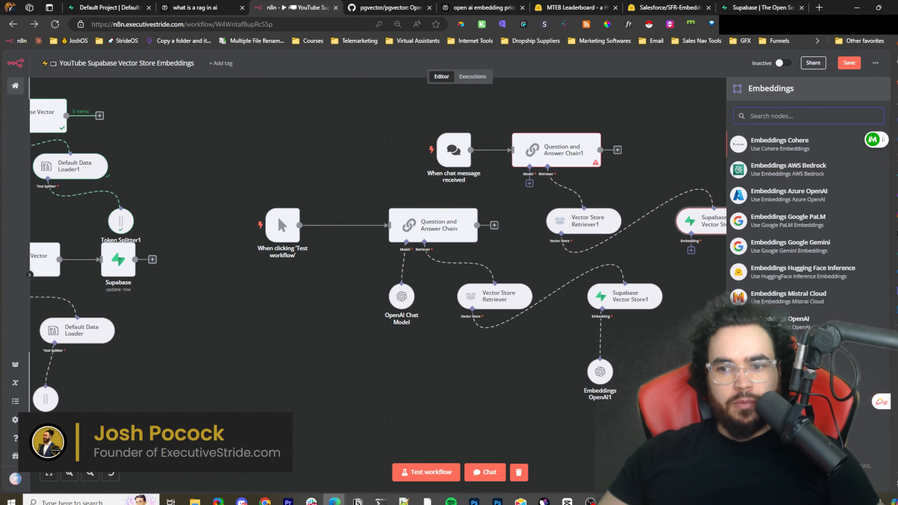
{"action": "left_click", "coordinate": [785, 320]}
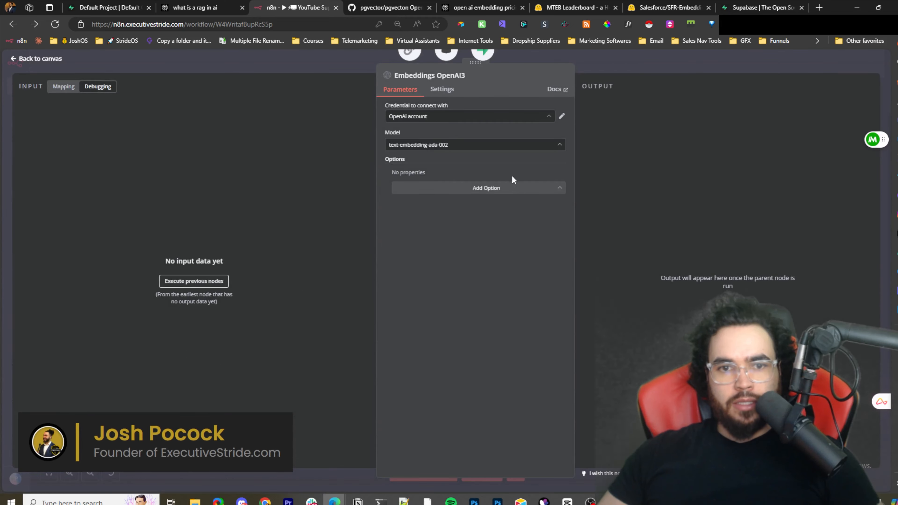
{"action": "left_click", "coordinate": [475, 145]}
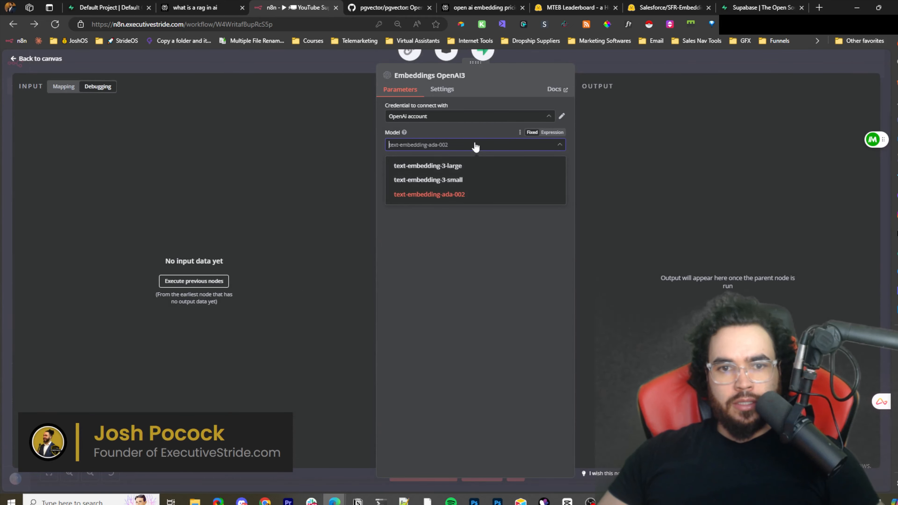
{"action": "left_click", "coordinate": [461, 181]}
{"action": "left_click", "coordinate": [683, 57]}
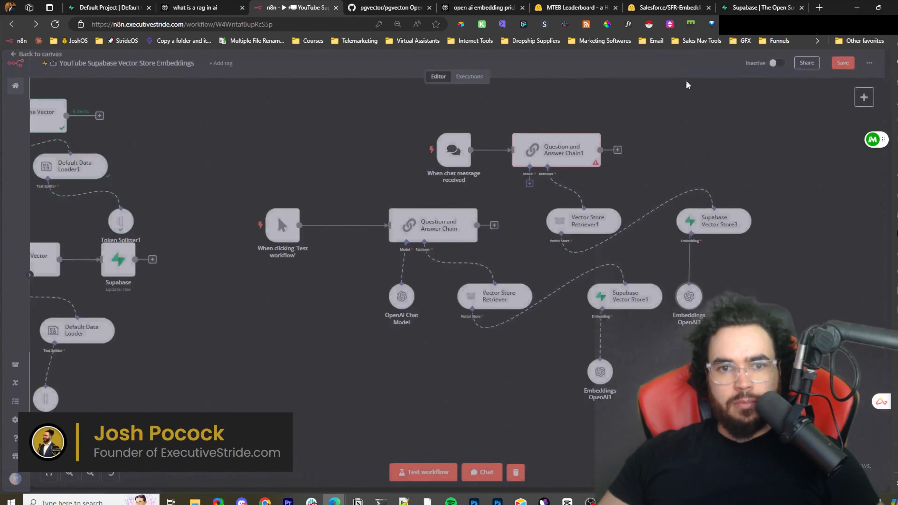
- Reposition Supabase Vector Store3 and its Embeddings OpenAI3 node on the canvas
{"action": "scroll", "coordinate": [734, 263], "scroll_direction": "down", "scroll_amount": 2}
{"action": "left_click_drag", "start_coordinate": [713, 238], "coordinate": [725, 226]}
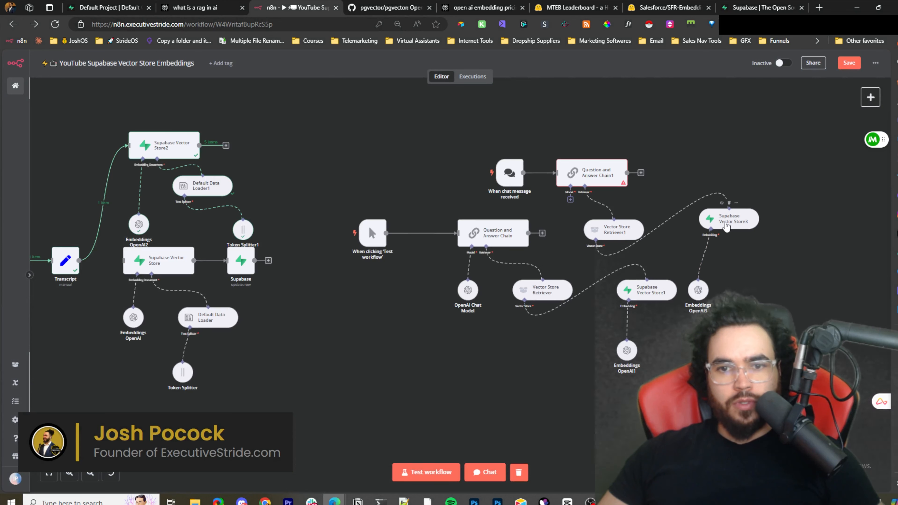
{"action": "left_click_drag", "start_coordinate": [699, 289], "coordinate": [732, 279]}
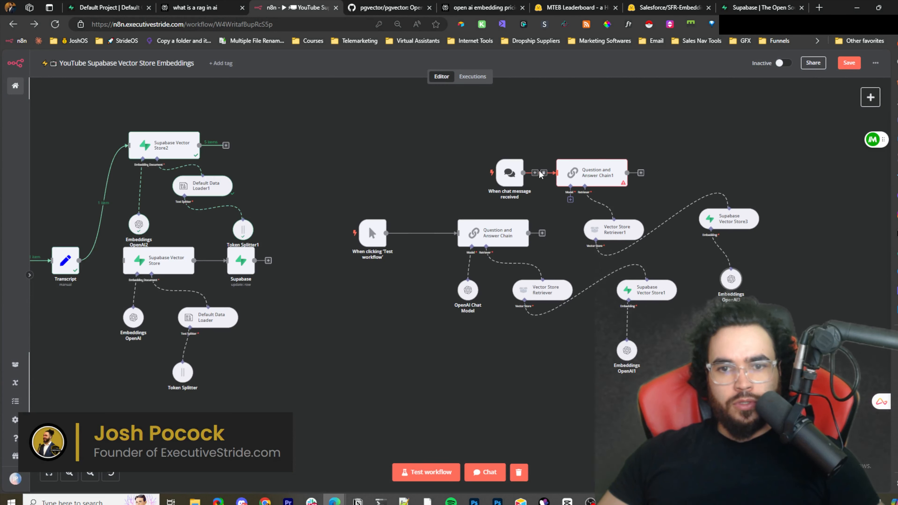
- Delete the chat message trigger and connect the manual test trigger to Question and Answer Chain1 instead
{"action": "left_click", "coordinate": [513, 154]}
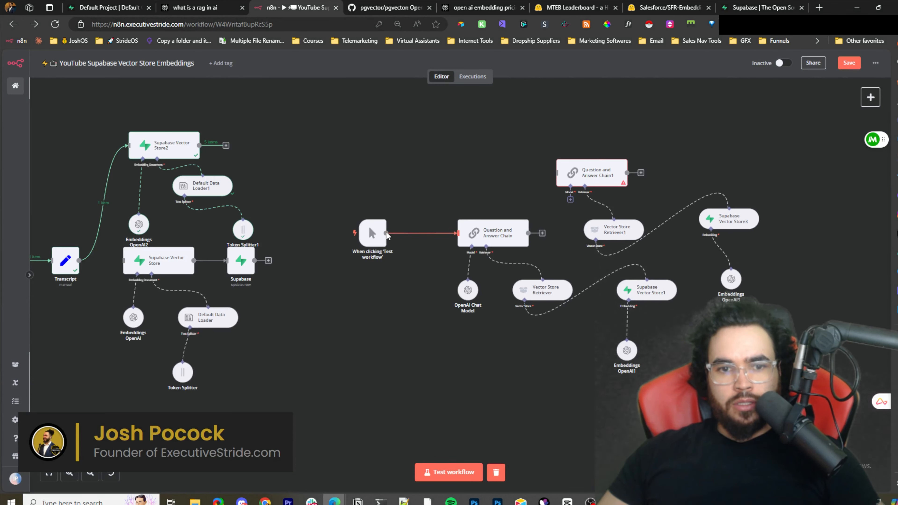
{"action": "right_click", "coordinate": [370, 235]}
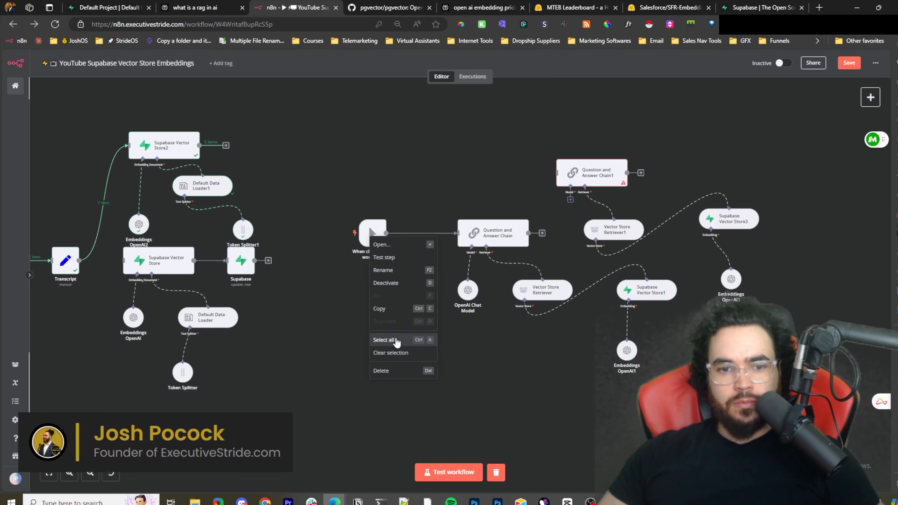
{"action": "left_click", "coordinate": [412, 196]}
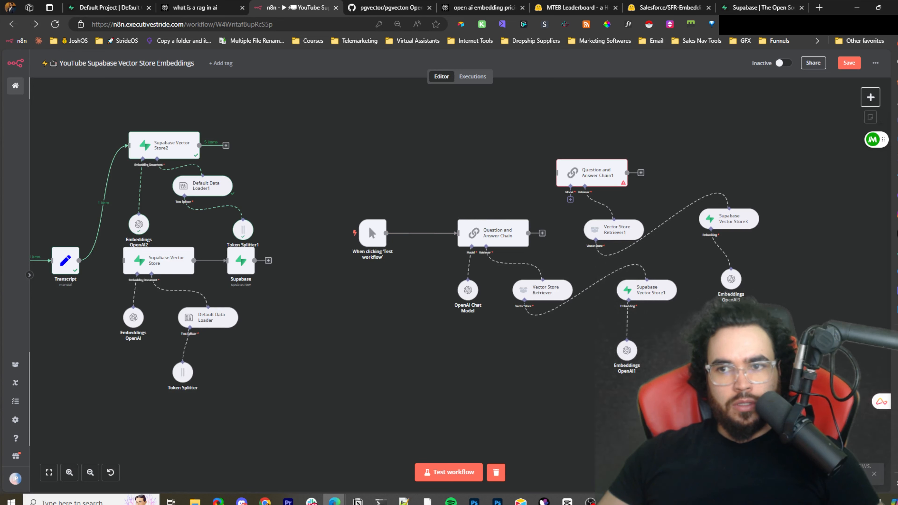
{"action": "right_click", "coordinate": [533, 152]}
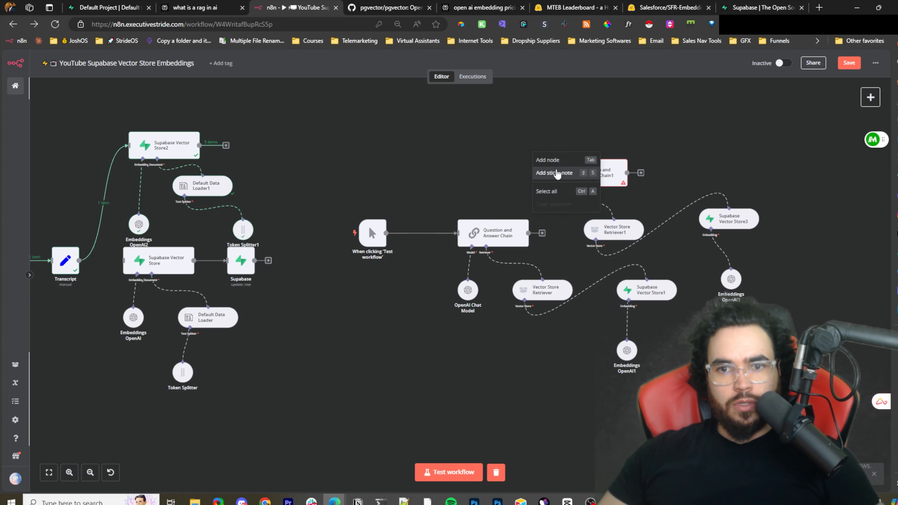
{"action": "left_click", "coordinate": [870, 97]}
{"action": "left_click", "coordinate": [785, 302]}
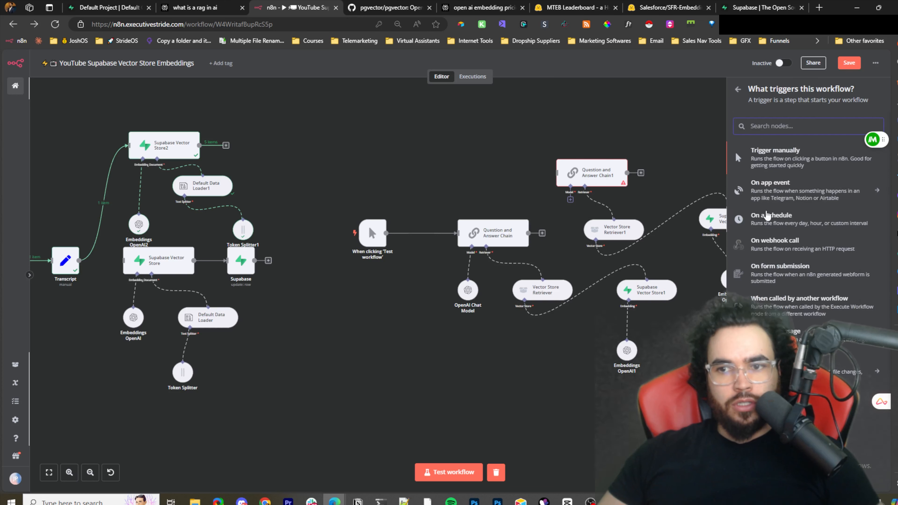
{"action": "left_click", "coordinate": [782, 158]}
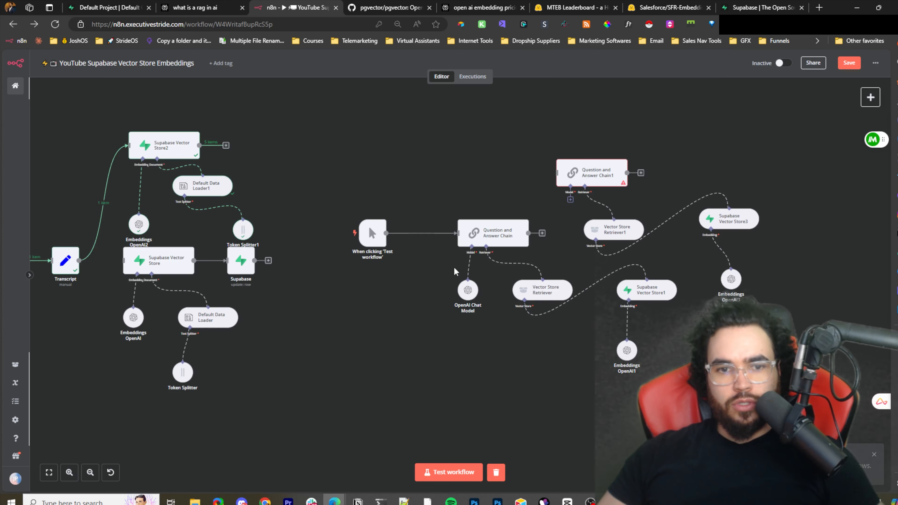
{"action": "left_click_drag", "start_coordinate": [382, 240], "coordinate": [487, 171]}
{"action": "left_click", "coordinate": [442, 216]}
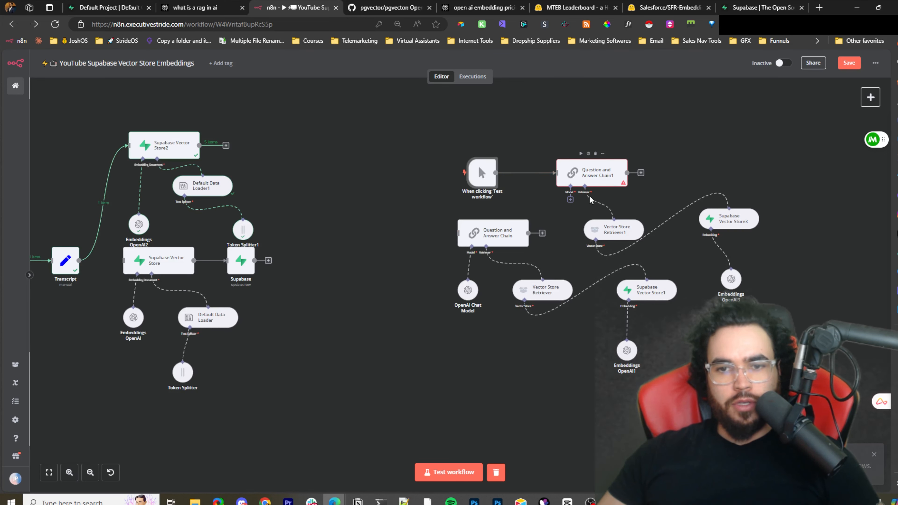
- Attach an OpenAI Chat Model to Question and Answer Chain1's model input and set the model to gpt-4o
{"action": "scroll", "coordinate": [651, 220], "scroll_direction": "up", "scroll_amount": 3}
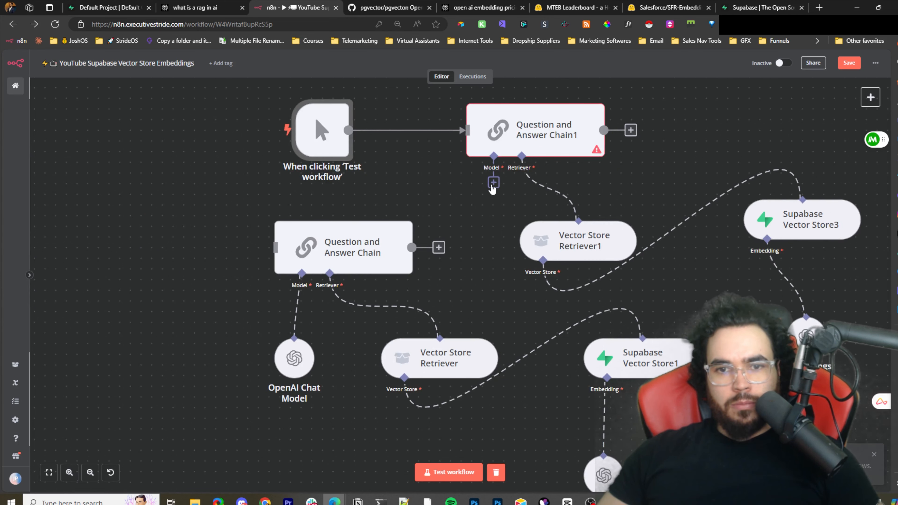
{"action": "left_click", "coordinate": [494, 182]}
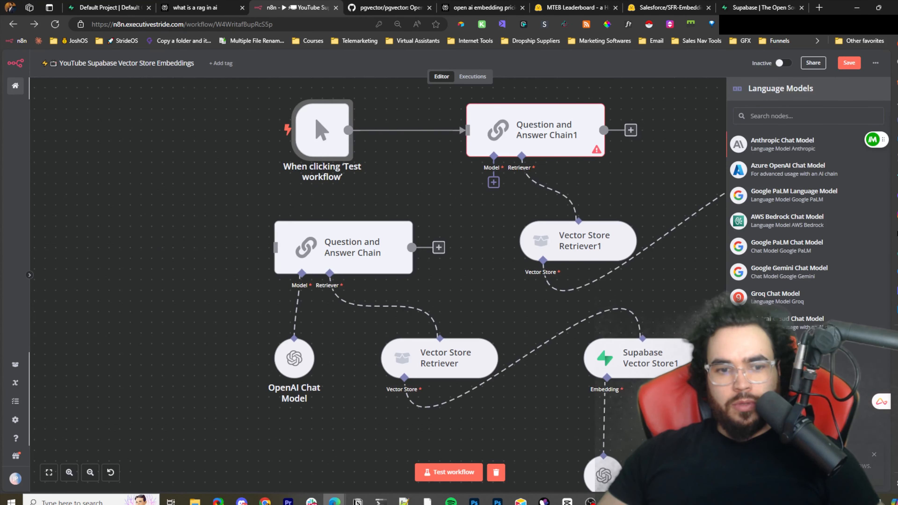
{"action": "left_click", "coordinate": [770, 374]}
{"action": "left_click", "coordinate": [439, 145]}
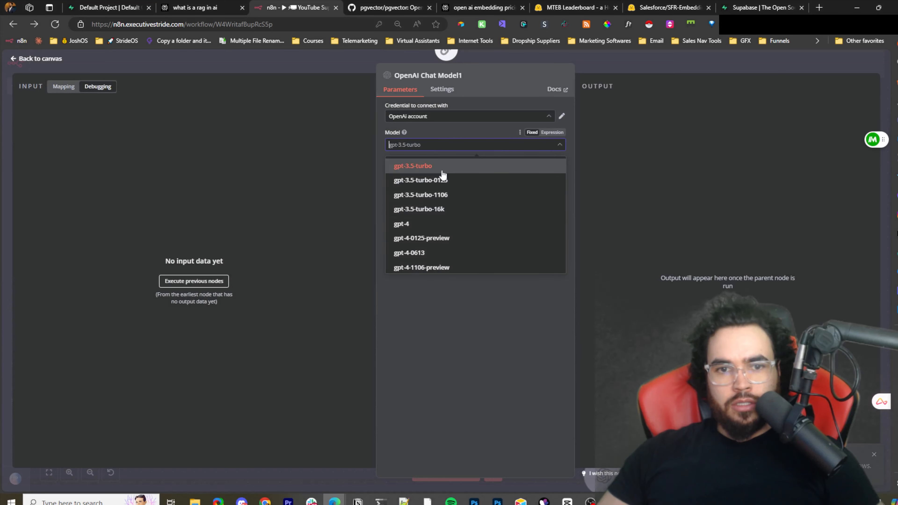
{"action": "scroll", "coordinate": [444, 244], "scroll_direction": "down", "scroll_amount": 3}
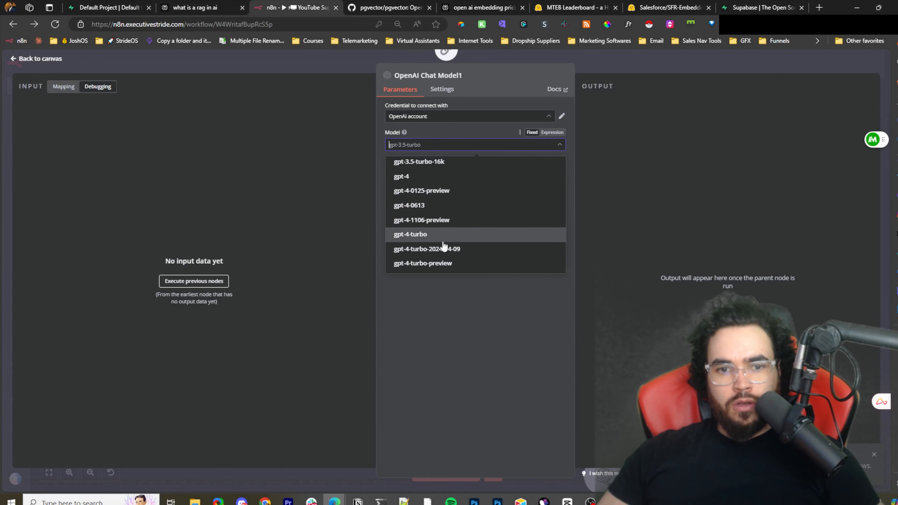
{"action": "scroll", "coordinate": [446, 235], "scroll_direction": "down", "scroll_amount": 2}
{"action": "left_click", "coordinate": [475, 232]}
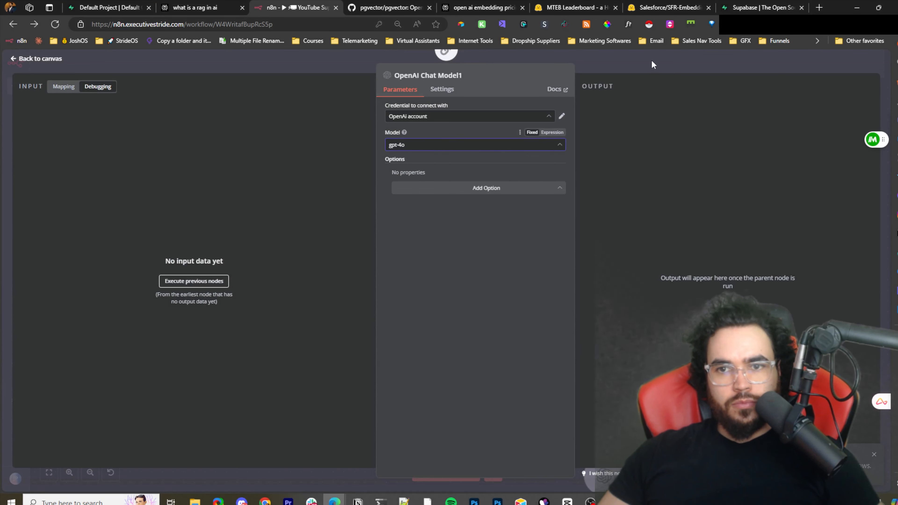
{"action": "left_click", "coordinate": [652, 64]}
- Rearrange OpenAI Chat Model1, Supabase Vector Store3 and Embeddings OpenAI3 neatly beneath Question and Answer Chain1
{"action": "left_click_drag", "start_coordinate": [635, 247], "coordinate": [472, 242]}
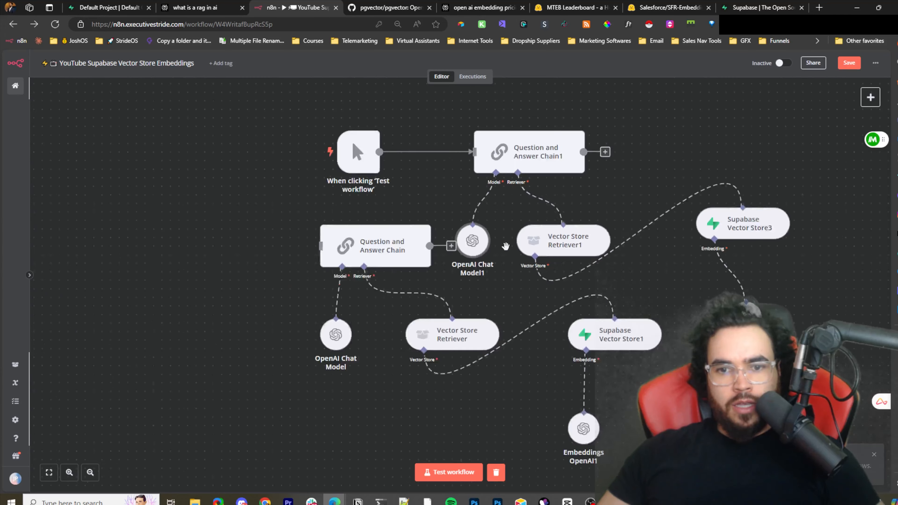
{"action": "scroll", "coordinate": [505, 246], "scroll_direction": "down", "scroll_amount": 3}
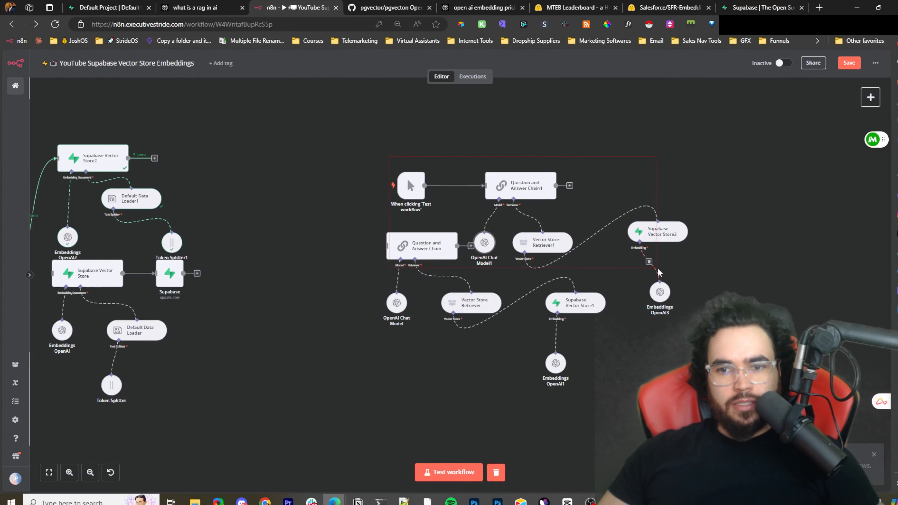
{"action": "left_click_drag", "start_coordinate": [657, 272], "coordinate": [657, 271]}
{"action": "left_click_drag", "start_coordinate": [658, 232], "coordinate": [685, 187]}
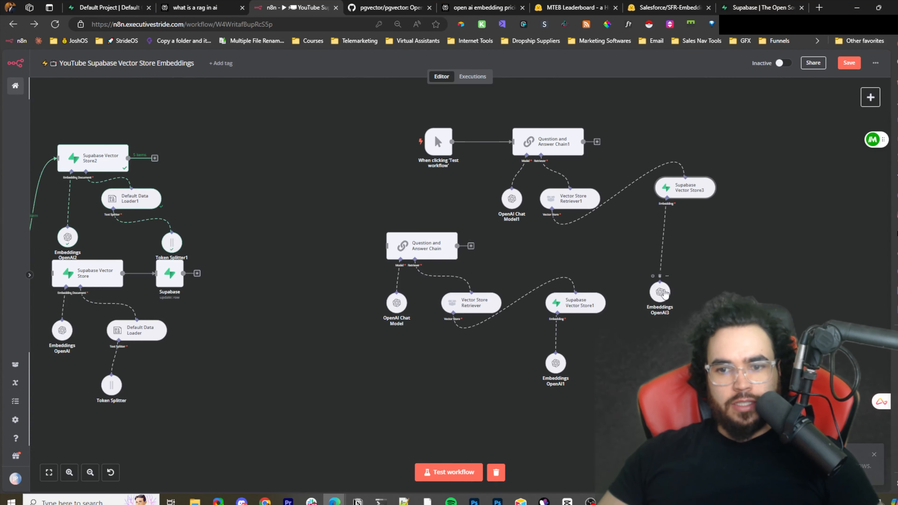
{"action": "left_click_drag", "start_coordinate": [664, 292], "coordinate": [681, 232]}
{"action": "scroll", "coordinate": [573, 257], "scroll_direction": "down", "scroll_amount": 3}
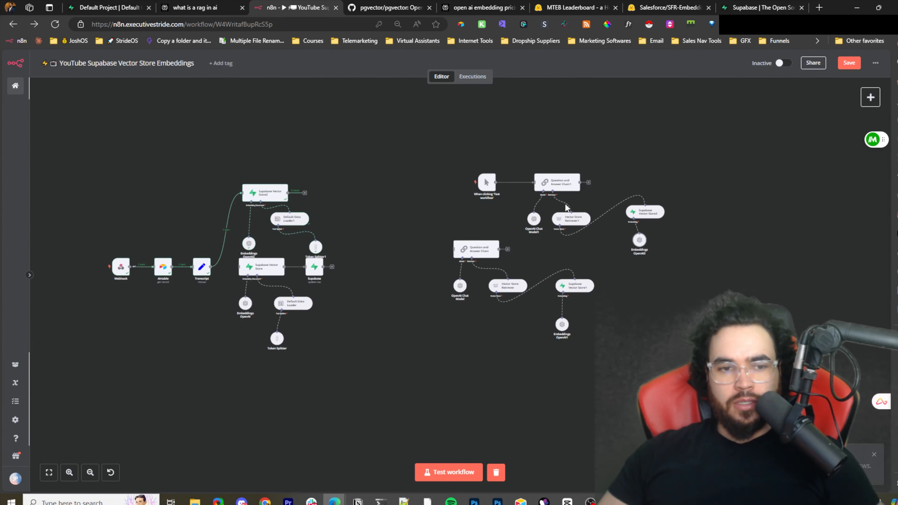
{"action": "scroll", "coordinate": [607, 212], "scroll_direction": "up", "scroll_amount": 3}
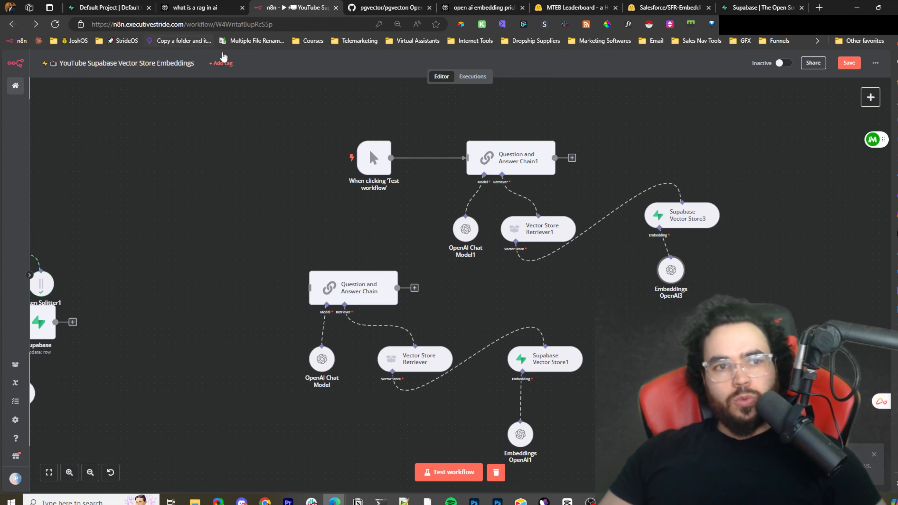
- Switch to the Supabase dashboard and open the database functions list
{"action": "left_click", "coordinate": [128, 4]}
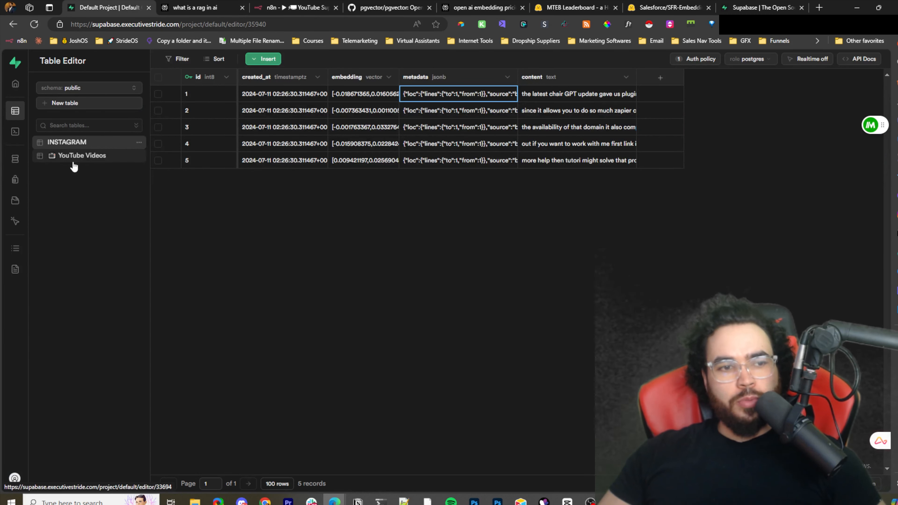
{"action": "mouse_move", "coordinate": [20, 162]}
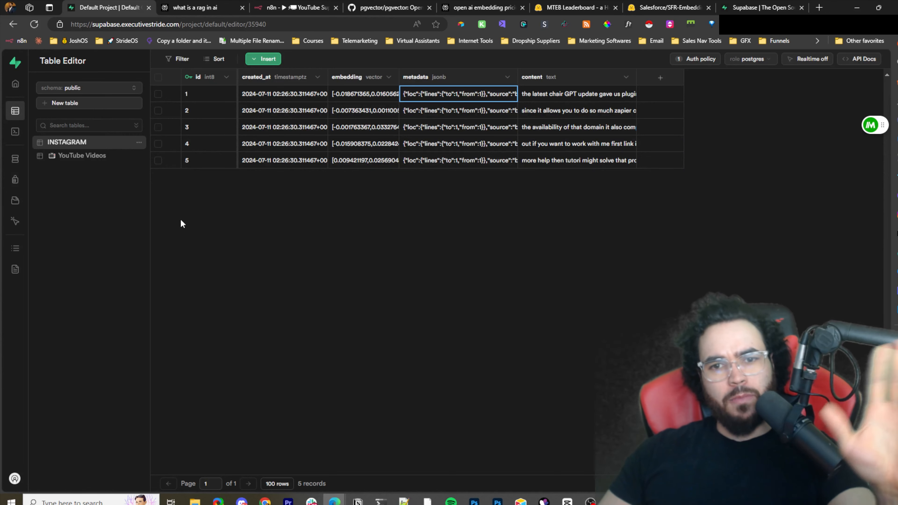
{"action": "mouse_move", "coordinate": [15, 179]}
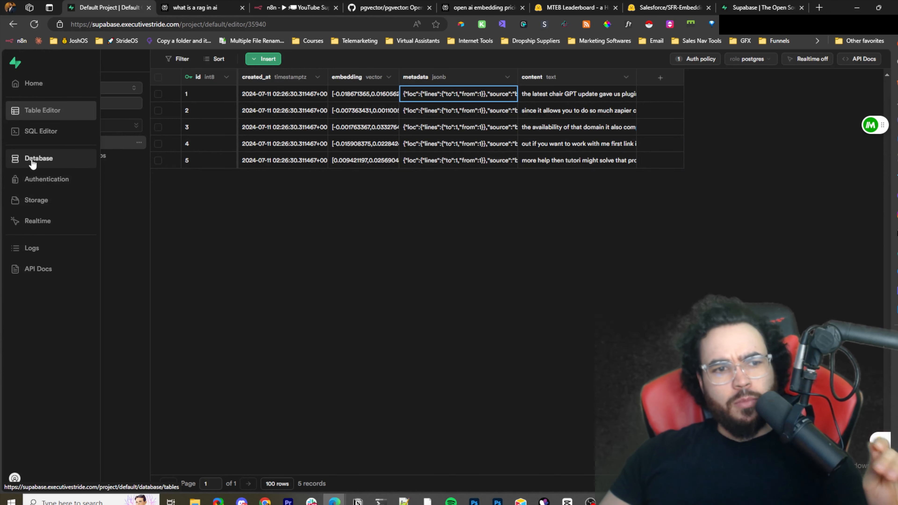
{"action": "left_click", "coordinate": [38, 180]}
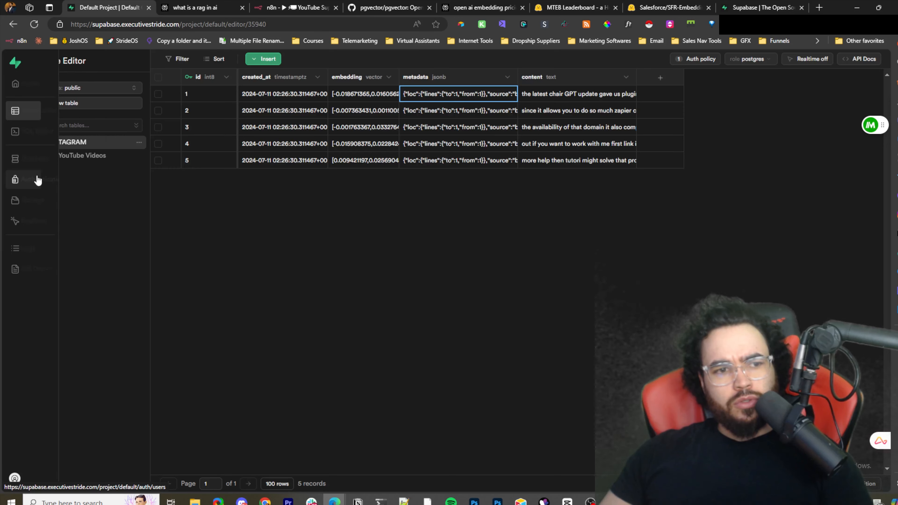
{"action": "left_click", "coordinate": [13, 165]}
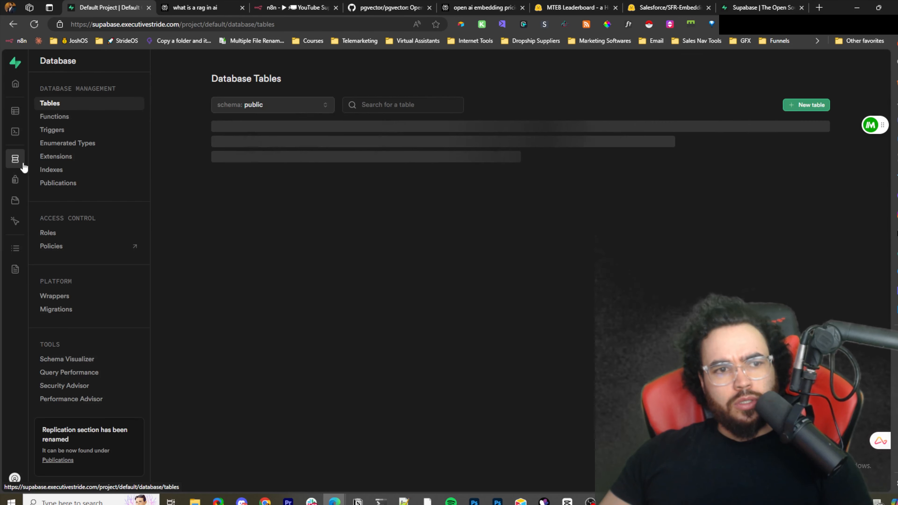
{"action": "left_click", "coordinate": [50, 121]}
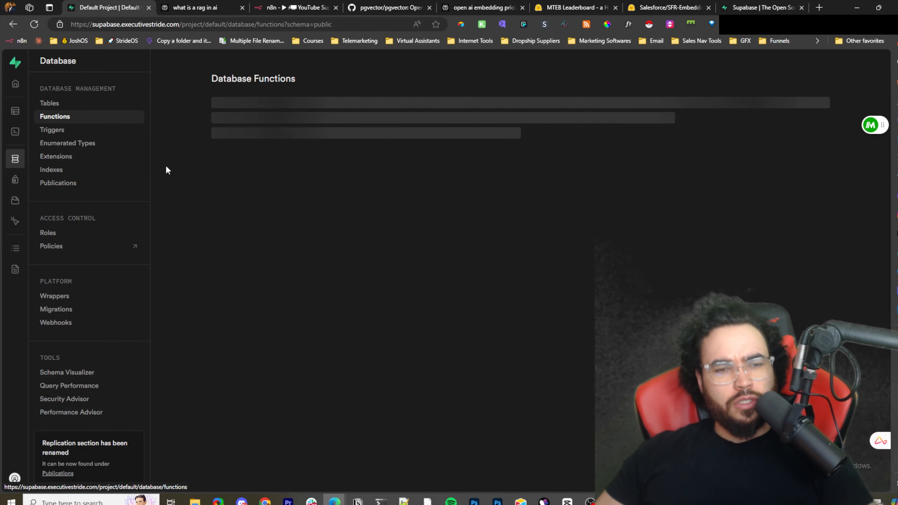
- Scroll through the public schema's database functions list to examine the existing functions
{"action": "scroll", "coordinate": [202, 168], "scroll_direction": "down", "scroll_amount": 8}
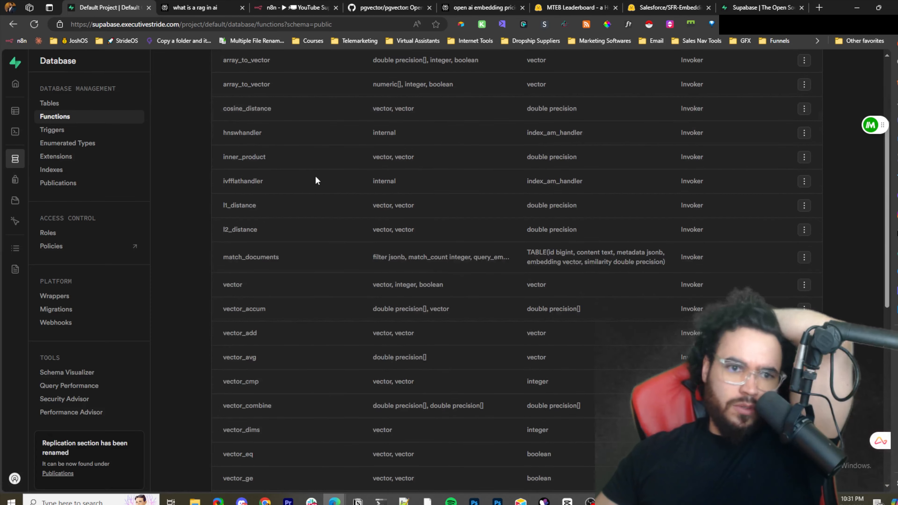
{"action": "scroll", "coordinate": [321, 189], "scroll_direction": "down", "scroll_amount": 2}
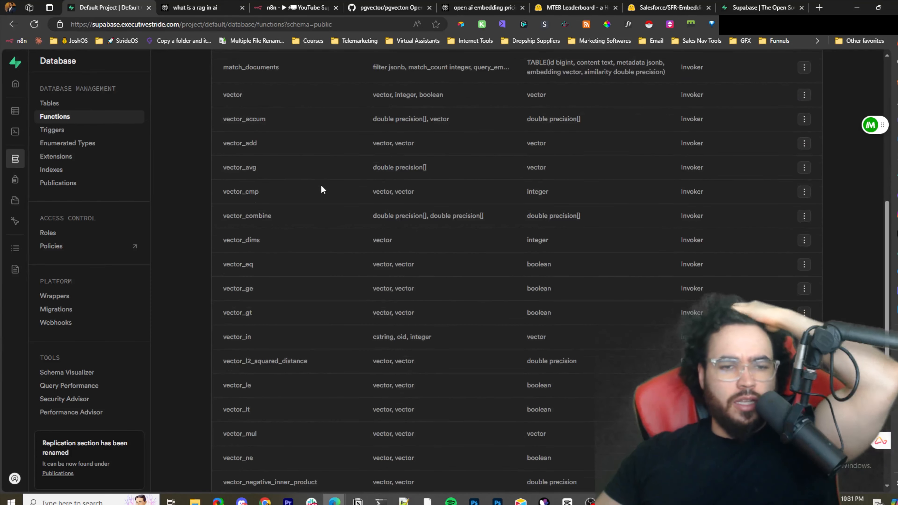
{"action": "scroll", "coordinate": [320, 189], "scroll_direction": "up", "scroll_amount": 7}
{"action": "scroll", "coordinate": [320, 193], "scroll_direction": "up", "scroll_amount": 3}
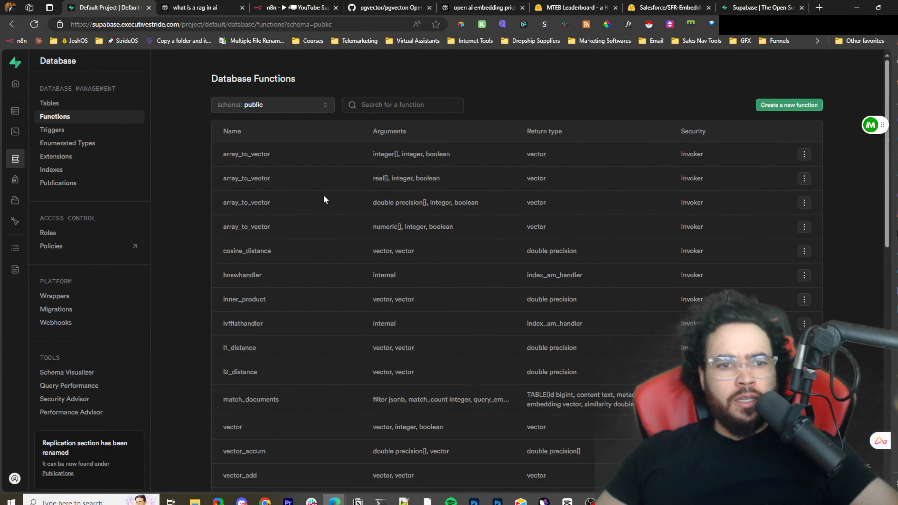
{"action": "scroll", "coordinate": [320, 196], "scroll_direction": "down", "scroll_amount": 1}
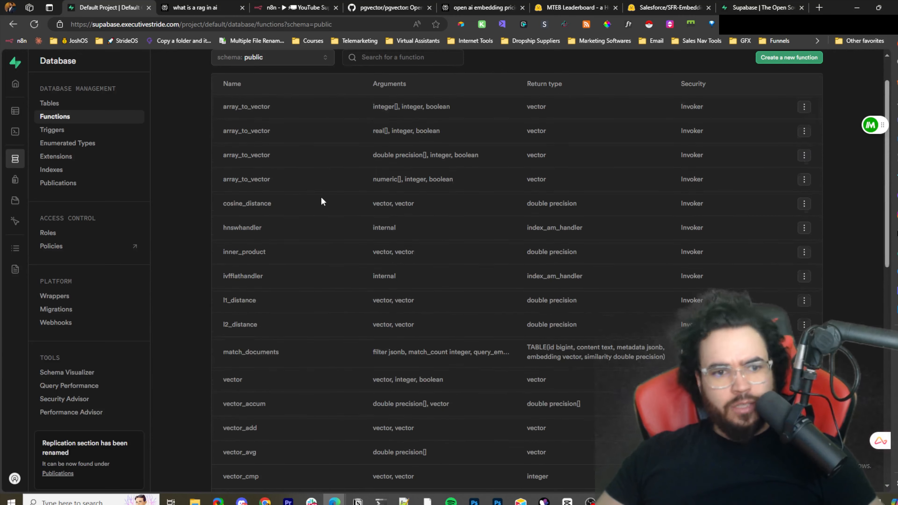
{"action": "scroll", "coordinate": [348, 192], "scroll_direction": "up", "scroll_amount": 1}
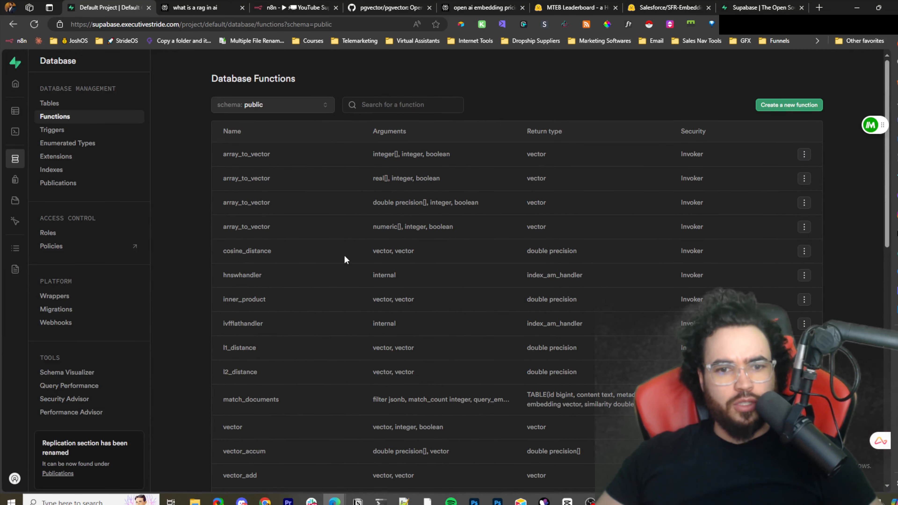
{"action": "scroll", "coordinate": [553, 248], "scroll_direction": "down", "scroll_amount": 2}
{"action": "scroll", "coordinate": [551, 248], "scroll_direction": "up", "scroll_amount": 2}
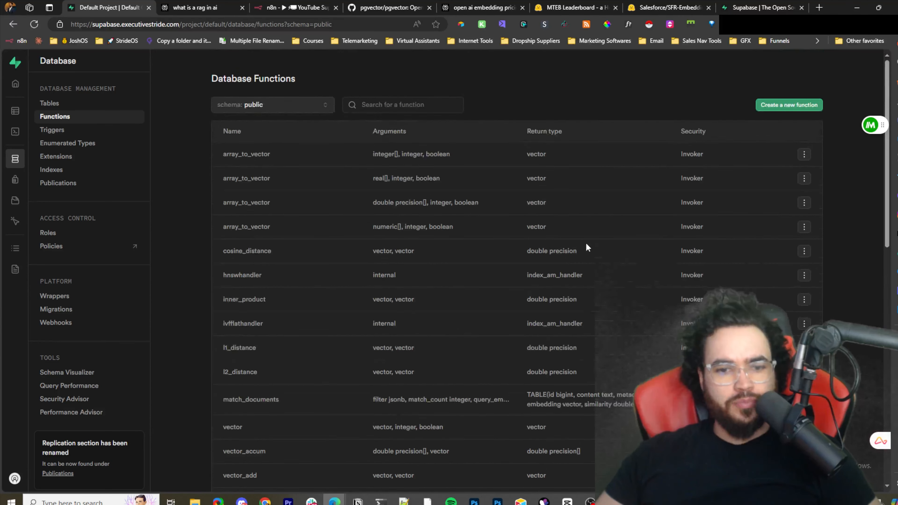
{"action": "scroll", "coordinate": [336, 342], "scroll_direction": "down", "scroll_amount": 1}
- Select the match_documents function name and open its edit panel to inspect its arguments and definition, then close it
{"action": "left_click", "coordinate": [249, 360]}
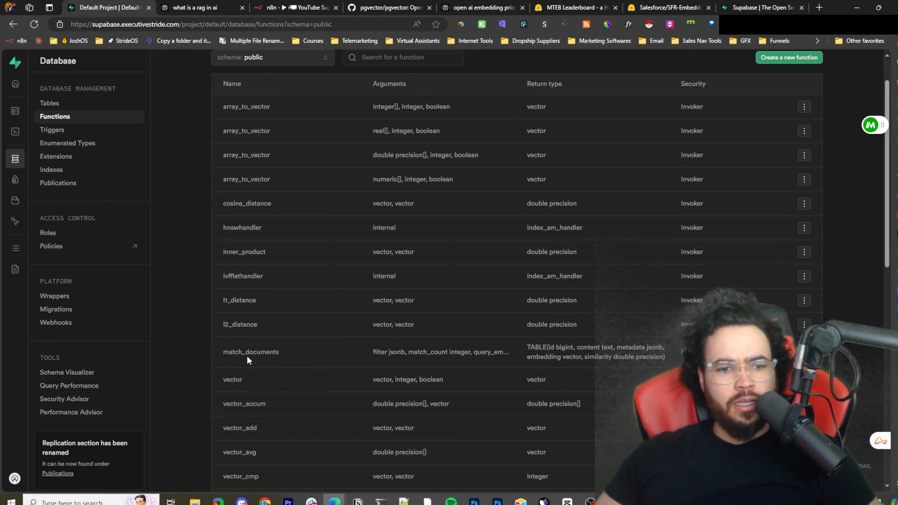
{"action": "left_click_drag", "start_coordinate": [253, 352], "coordinate": [242, 350]}
{"action": "double_click", "coordinate": [261, 351]}
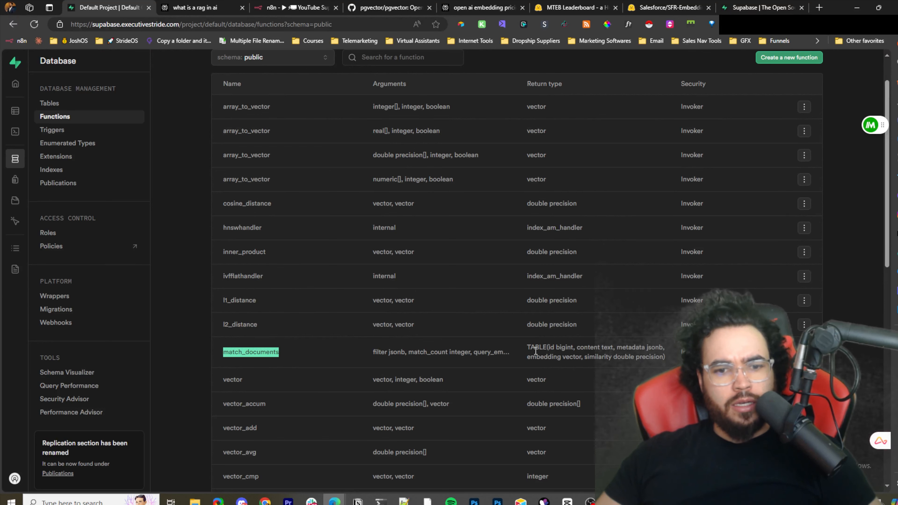
{"action": "scroll", "coordinate": [474, 334], "scroll_direction": "down", "scroll_amount": 1}
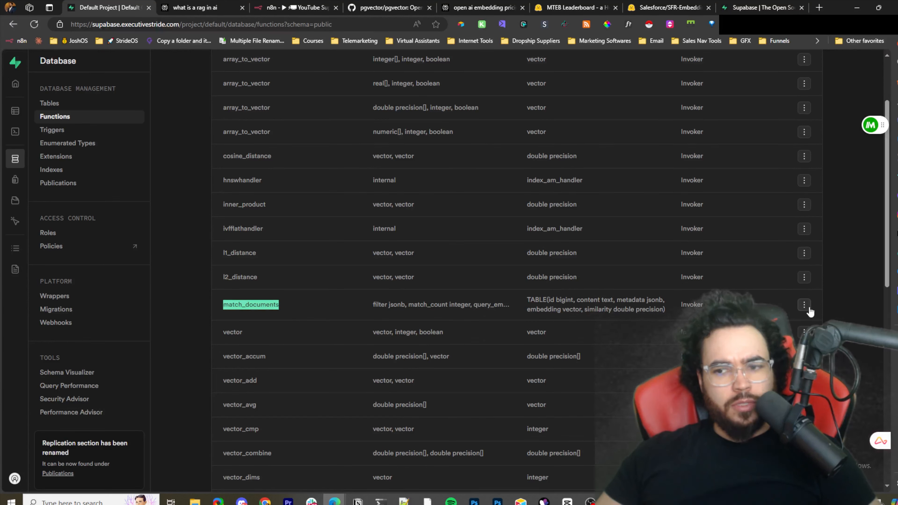
{"action": "left_click", "coordinate": [743, 303]}
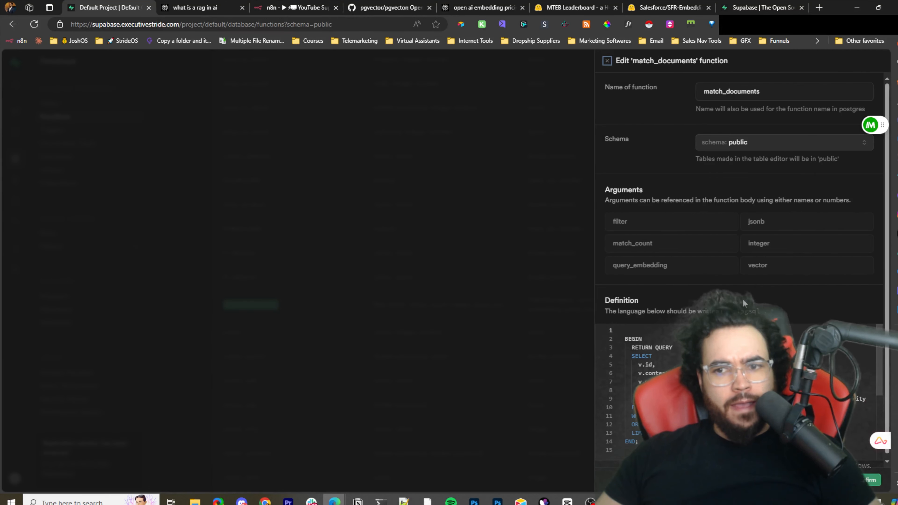
{"action": "left_click", "coordinate": [576, 225]}
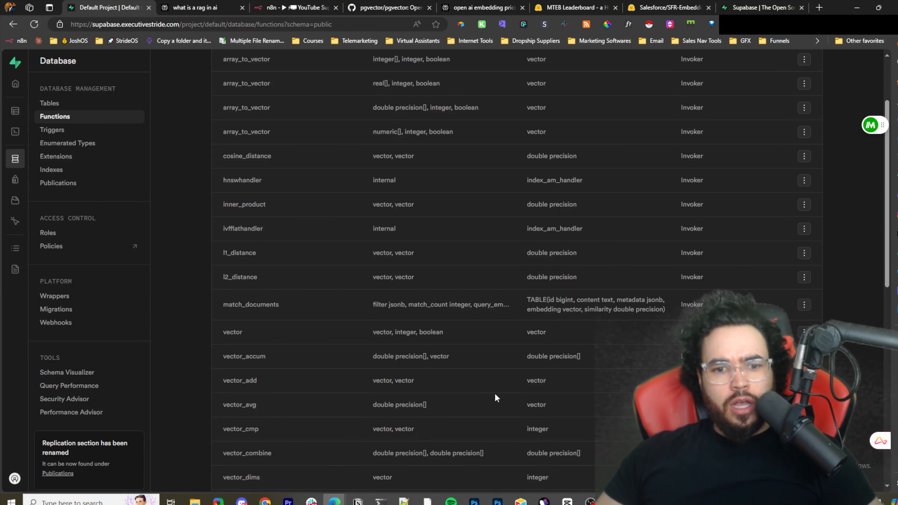
- Switch to the text editor and review the saved match_documents SQL script, then return to the browser
{"action": "left_click", "coordinate": [404, 500]}
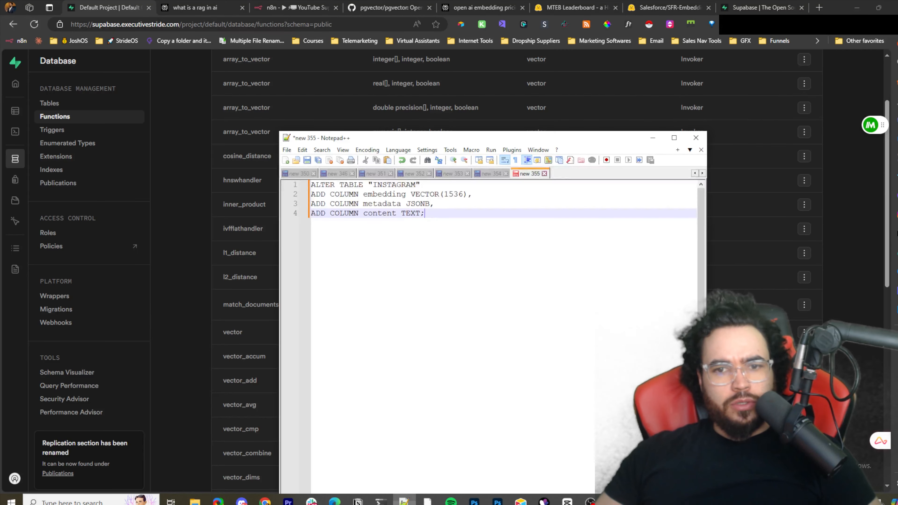
{"action": "left_click", "coordinate": [494, 173]}
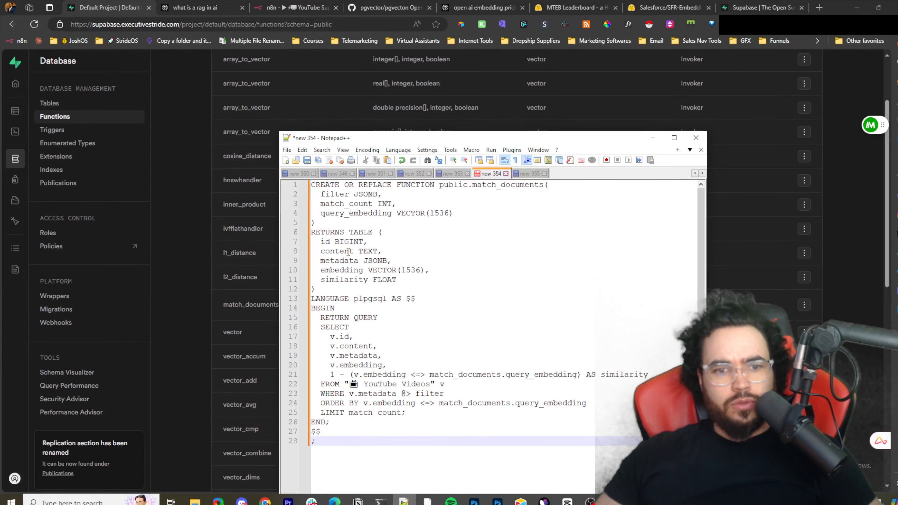
{"action": "left_click", "coordinate": [315, 185]}
{"action": "left_click", "coordinate": [840, 238]}
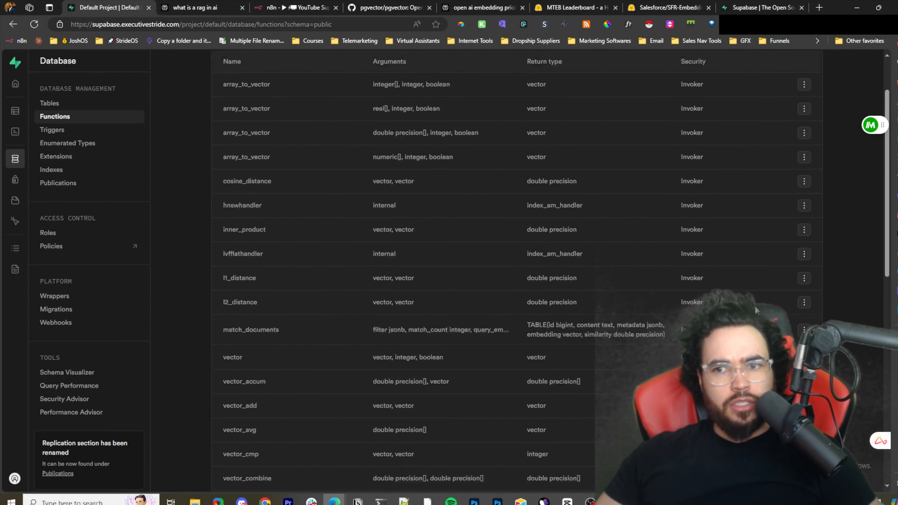
{"action": "scroll", "coordinate": [782, 131], "scroll_direction": "up", "scroll_amount": 3}
{"action": "left_click", "coordinate": [784, 106]}
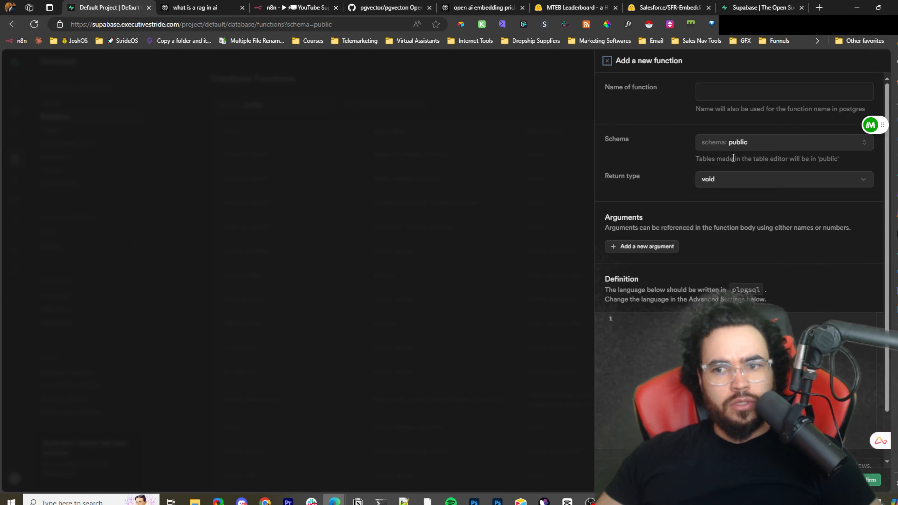
{"action": "left_click", "coordinate": [711, 180]}
{"action": "scroll", "coordinate": [735, 243], "scroll_direction": "down", "scroll_amount": 3}
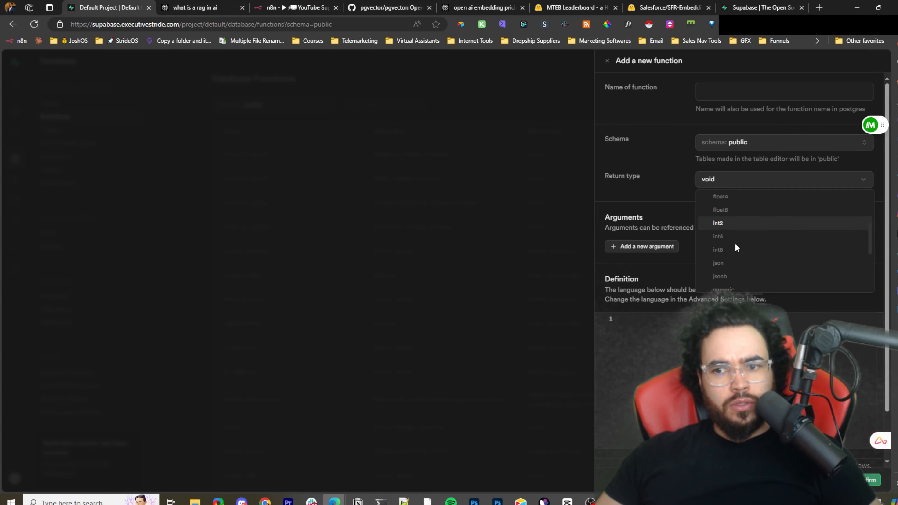
{"action": "scroll", "coordinate": [756, 244], "scroll_direction": "down", "scroll_amount": 2}
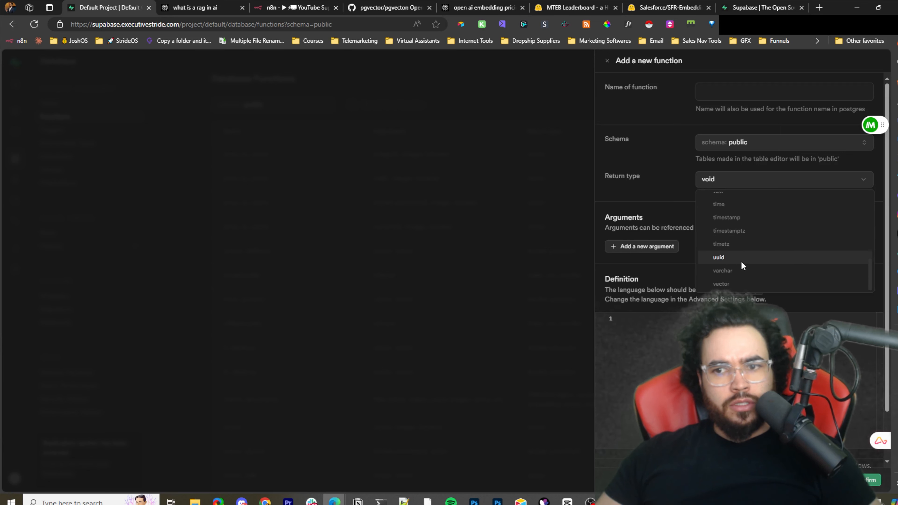
{"action": "scroll", "coordinate": [738, 254], "scroll_direction": "up", "scroll_amount": 3}
{"action": "scroll", "coordinate": [735, 241], "scroll_direction": "up", "scroll_amount": 4}
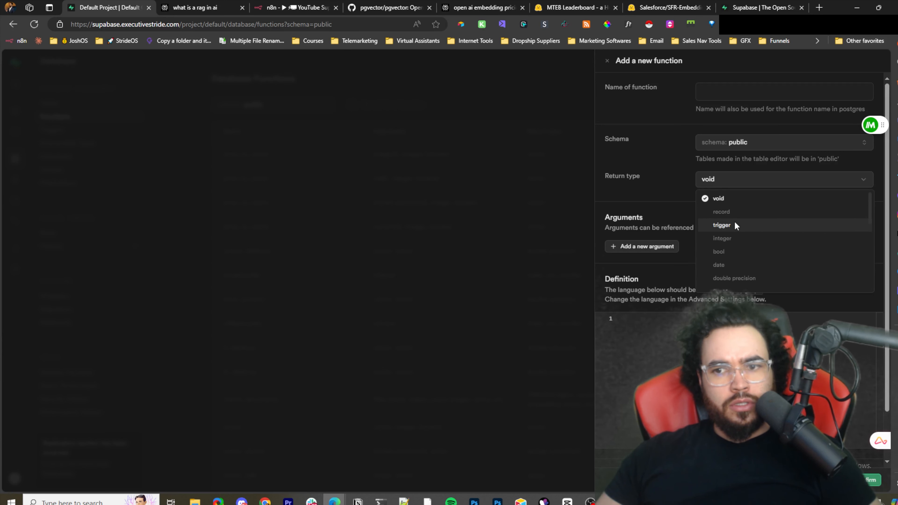
{"action": "scroll", "coordinate": [740, 234], "scroll_direction": "down", "scroll_amount": 4}
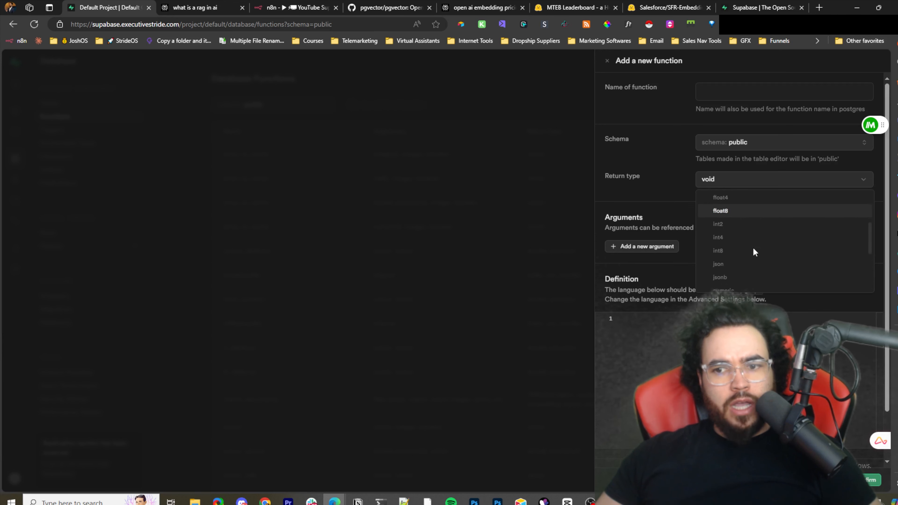
{"action": "scroll", "coordinate": [759, 248], "scroll_direction": "down", "scroll_amount": 2}
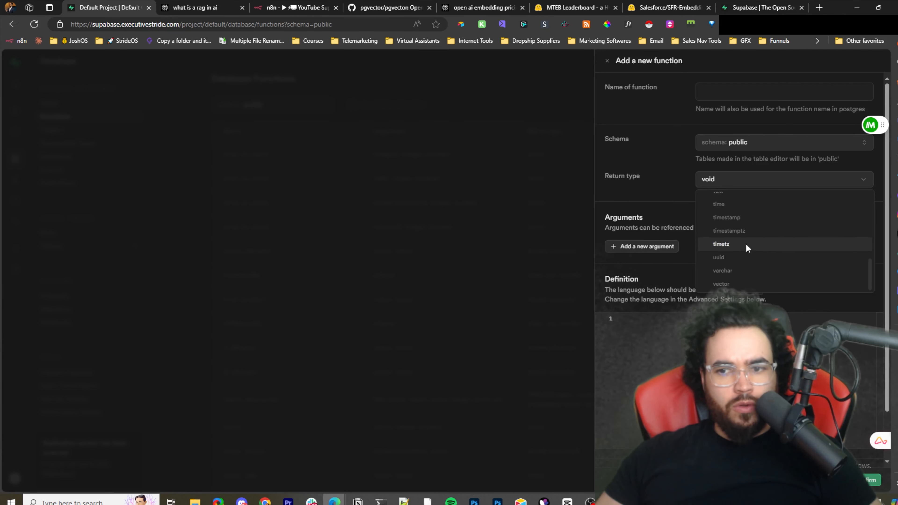
{"action": "scroll", "coordinate": [749, 243], "scroll_direction": "up", "scroll_amount": 5}
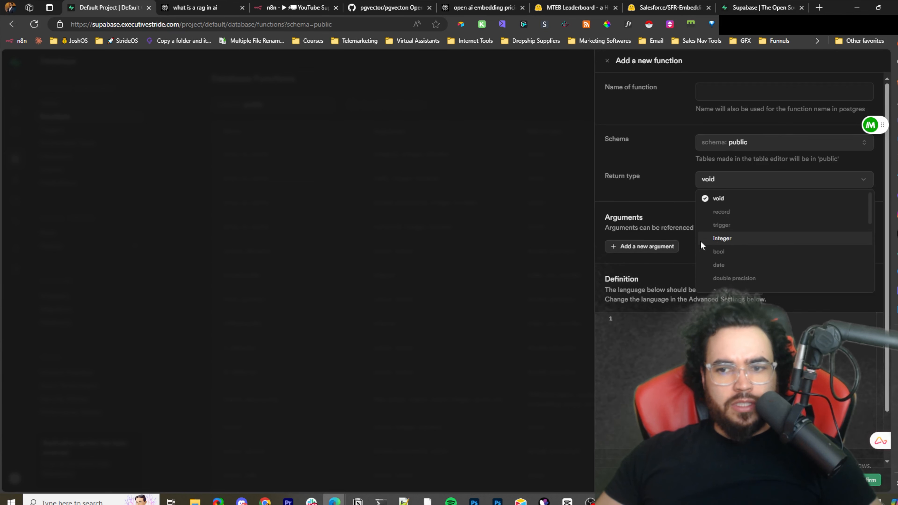
{"action": "left_click", "coordinate": [632, 113]}
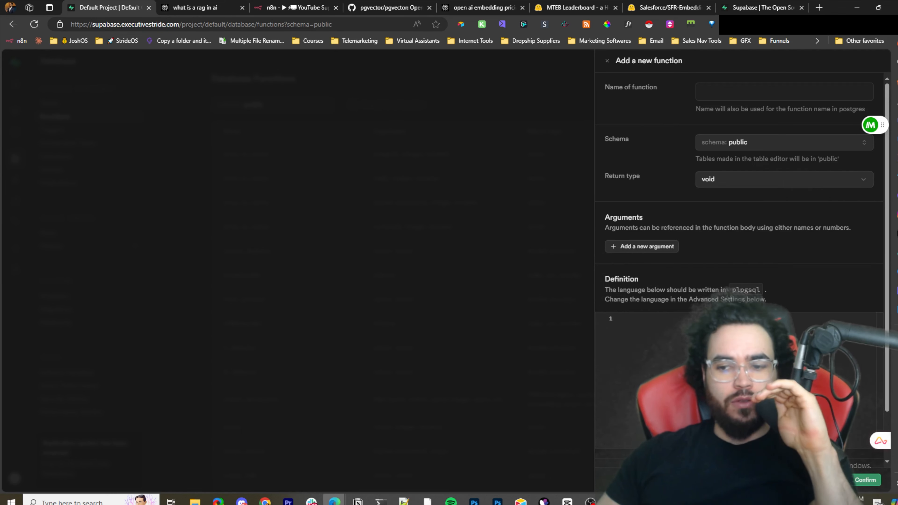
{"action": "key", "text": "Escape"}
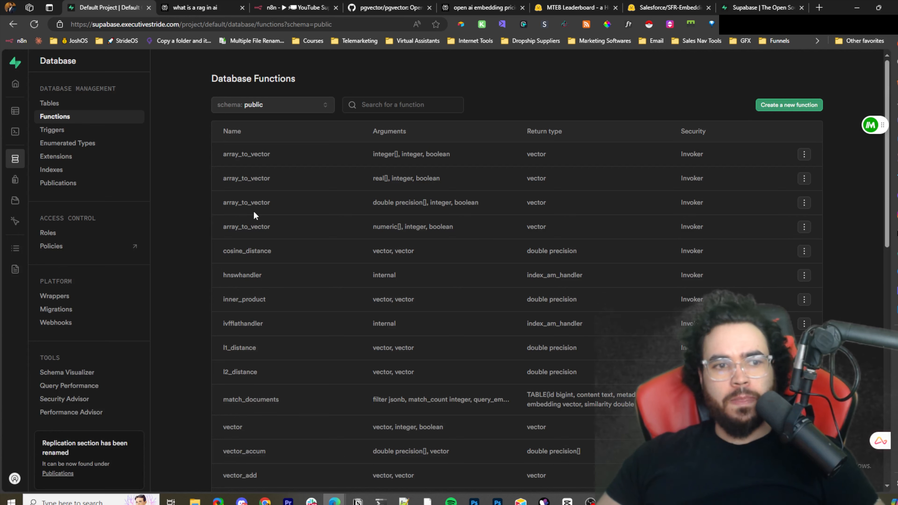
- Review the RETURNS TABLE columns and arguments of the match_documents script in the text editor, then return to the browser
{"action": "mouse_move", "coordinate": [11, 140]}
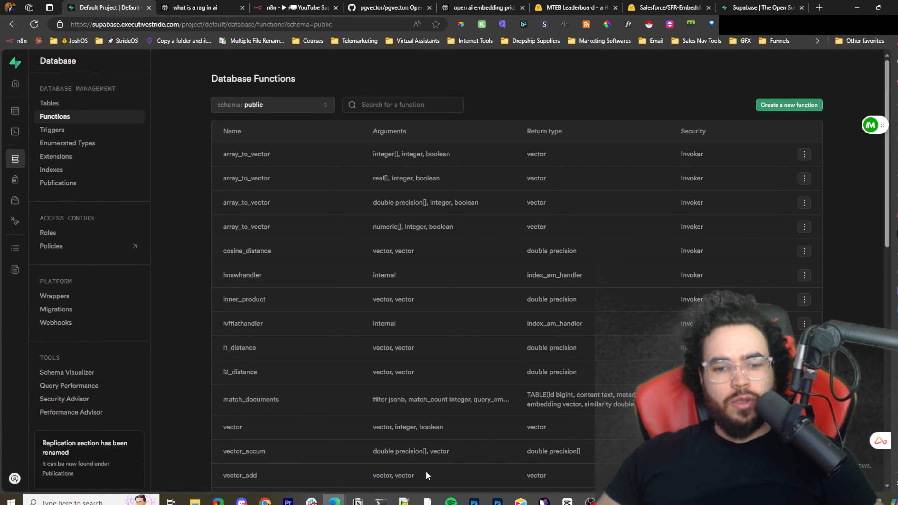
{"action": "left_click", "coordinate": [409, 500]}
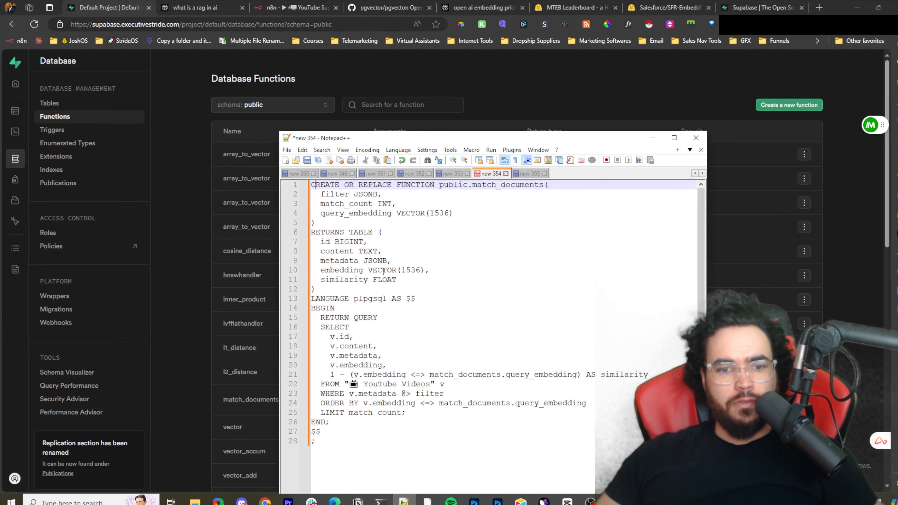
{"action": "left_click_drag", "start_coordinate": [340, 270], "coordinate": [391, 282]}
{"action": "left_click", "coordinate": [440, 284]}
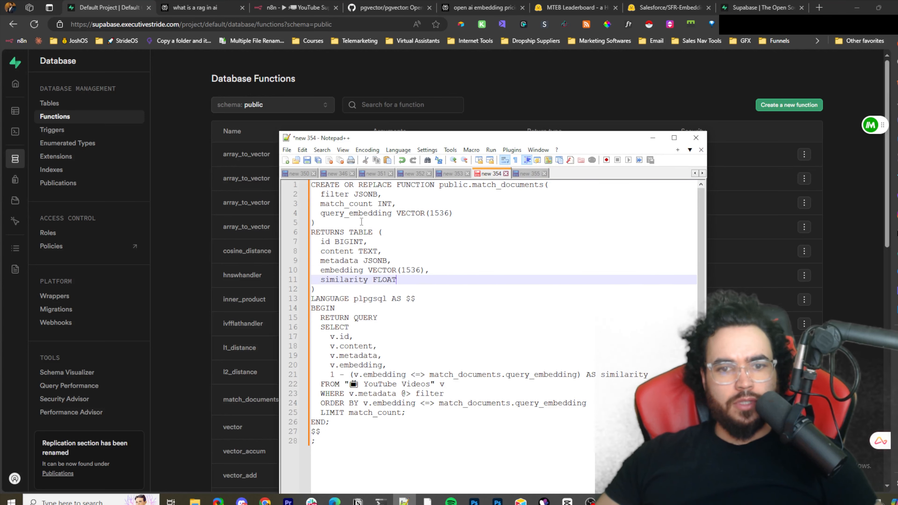
{"action": "left_click", "coordinate": [321, 203]}
{"action": "left_click", "coordinate": [842, 225]}
{"action": "scroll", "coordinate": [550, 371], "scroll_direction": "down", "scroll_amount": 1}
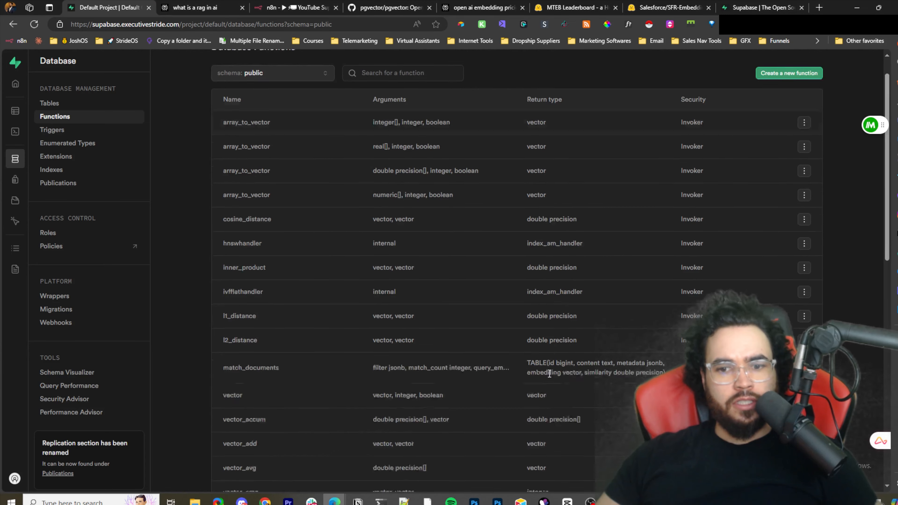
{"action": "scroll", "coordinate": [543, 350], "scroll_direction": "up", "scroll_amount": 1}
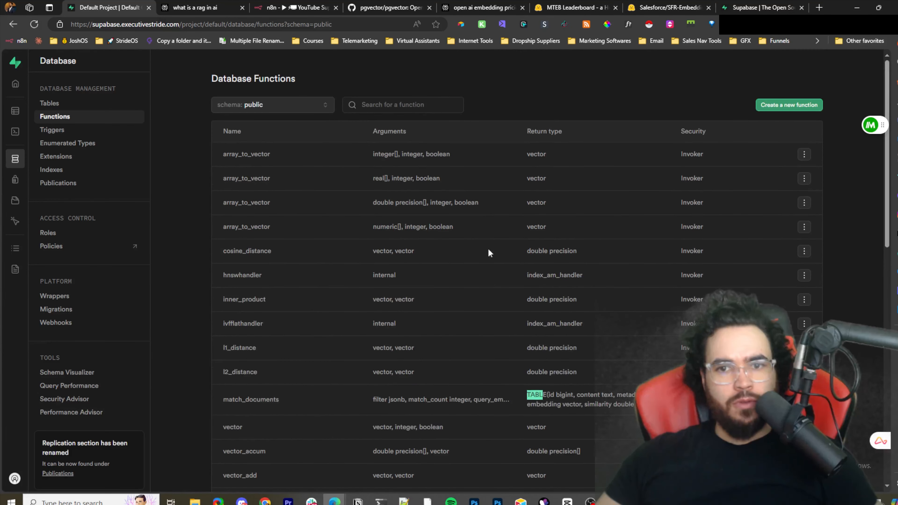
{"action": "left_click", "coordinate": [785, 110]}
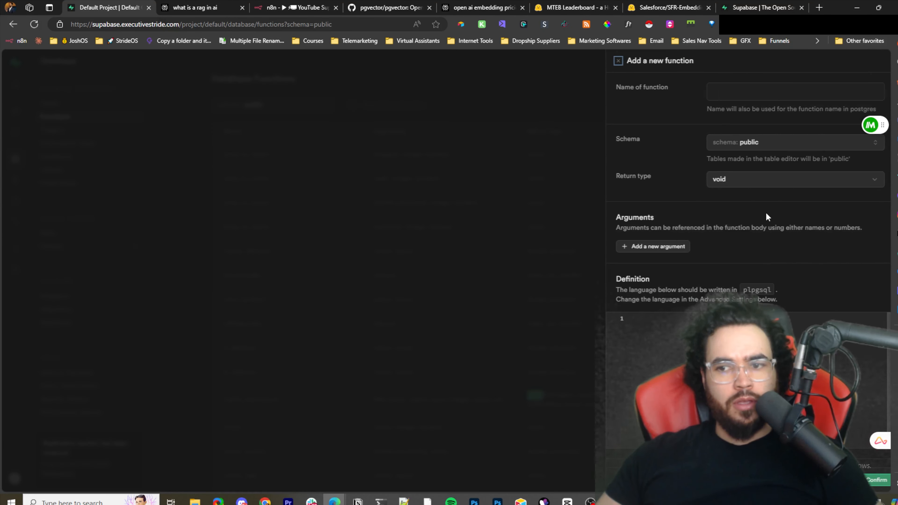
{"action": "left_click", "coordinate": [736, 181]}
{"action": "scroll", "coordinate": [726, 250], "scroll_direction": "down", "scroll_amount": 1}
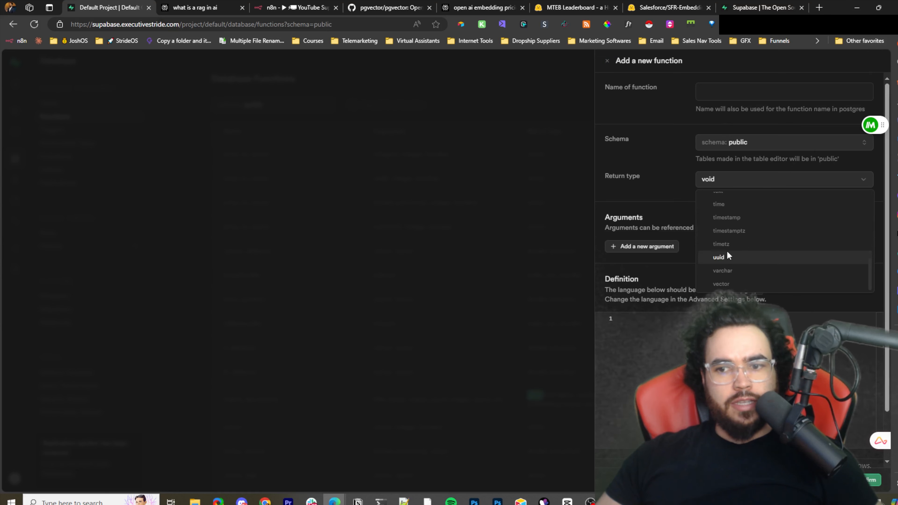
{"action": "scroll", "coordinate": [728, 233], "scroll_direction": "up", "scroll_amount": 3}
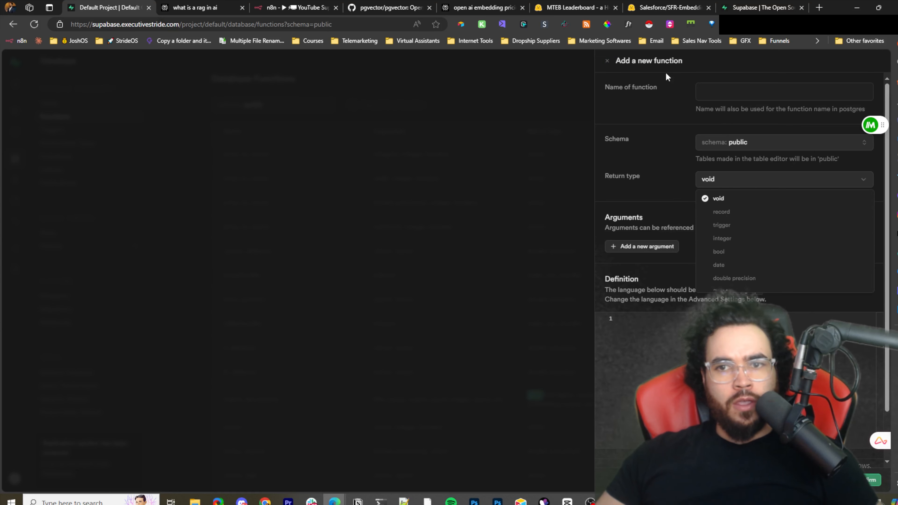
{"action": "left_click", "coordinate": [574, 67]}
{"action": "left_click", "coordinate": [607, 61]}
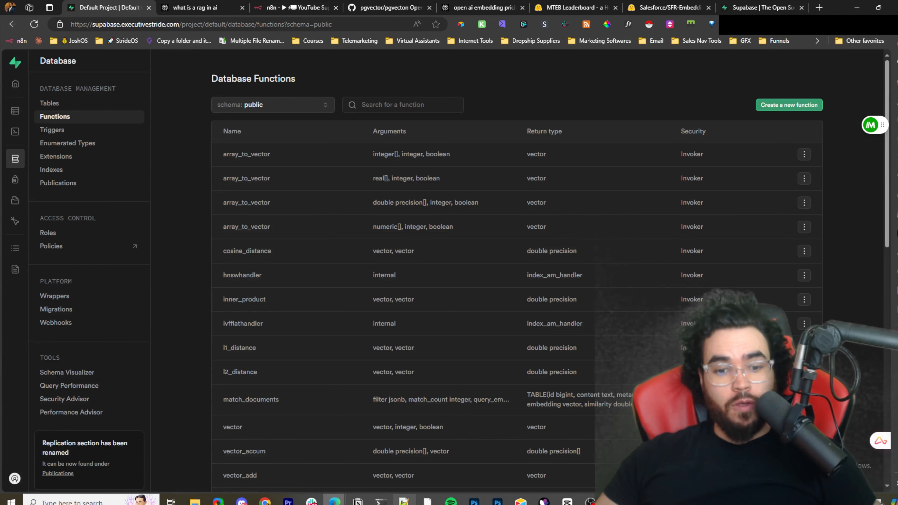
- Switch back to the text editor and select the whole match_documents SQL script
{"action": "key", "text": "alt+Tab"}
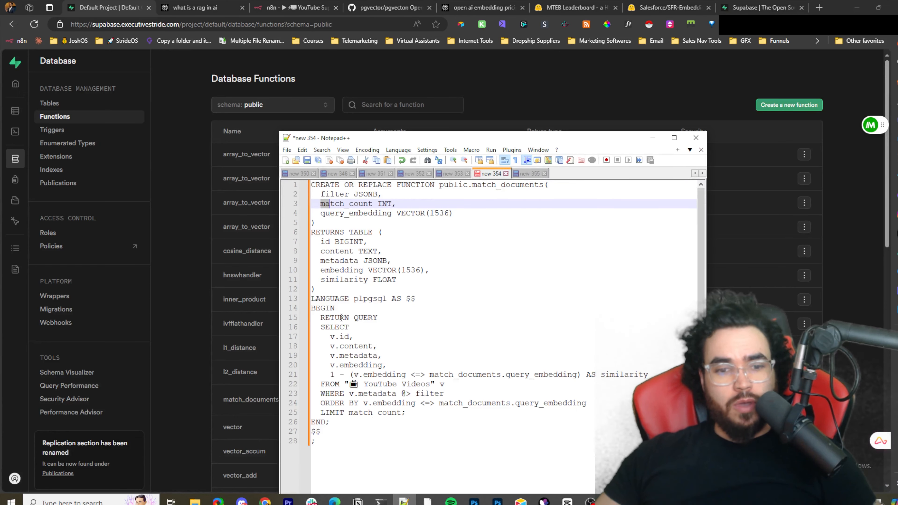
{"action": "left_click", "coordinate": [380, 318]}
{"action": "key", "text": "ctrl+a"}
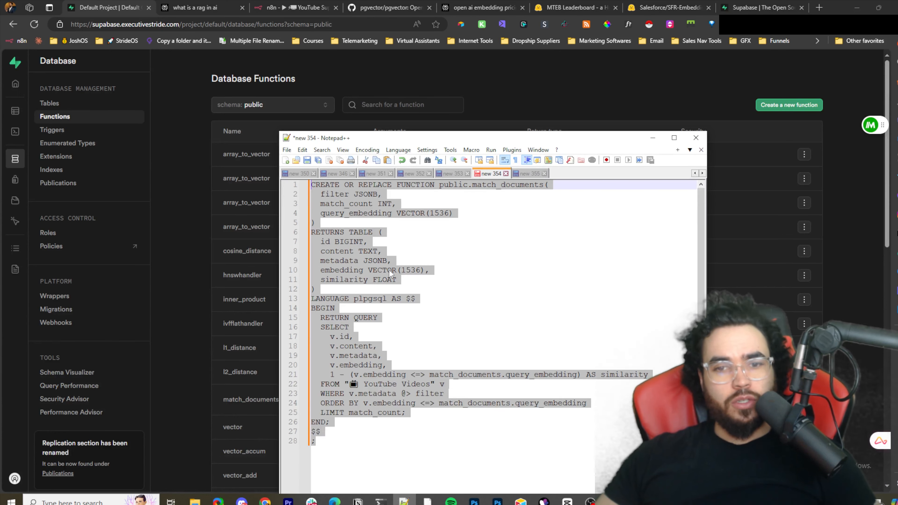
{"action": "left_click", "coordinate": [412, 279]}
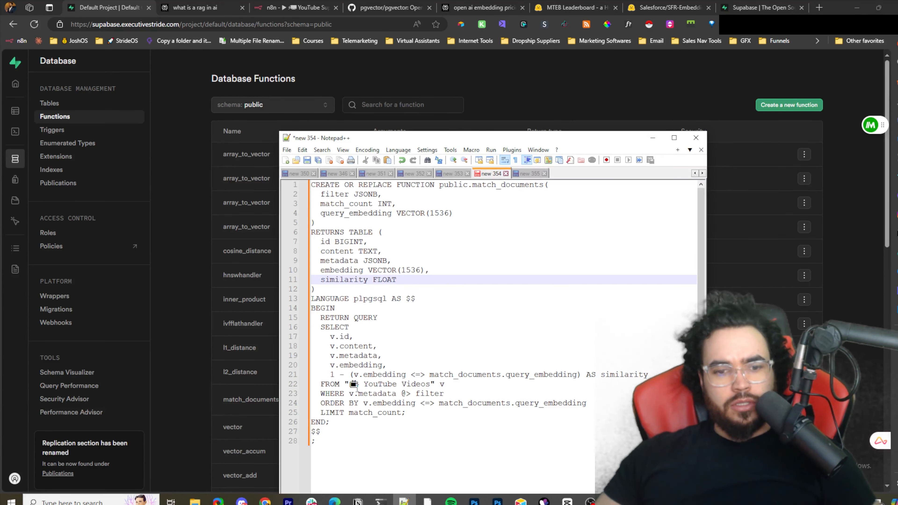
- Change the script's source table to "INSTAGRAM" in the text editor, copy the whole script, and minimize the editor
{"action": "left_click_drag", "start_coordinate": [353, 385], "coordinate": [427, 385]}
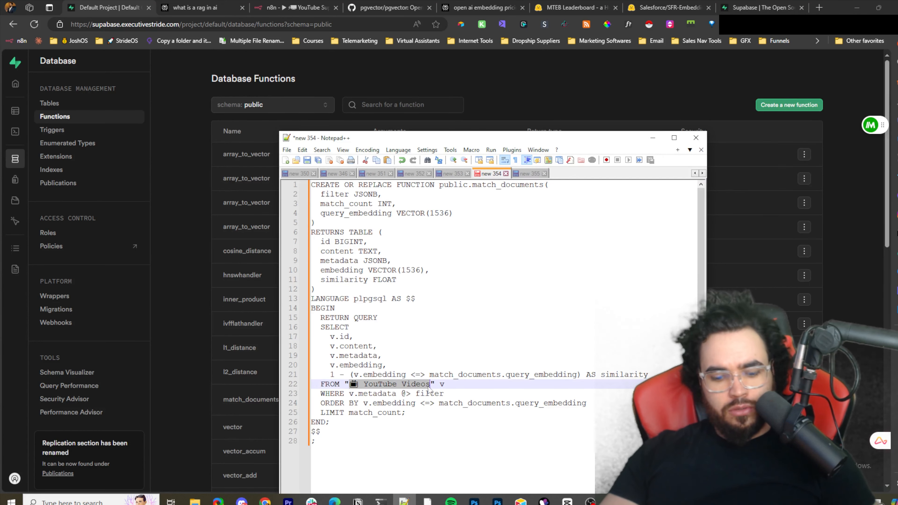
{"action": "type", "text": "INSTAGRAM"}
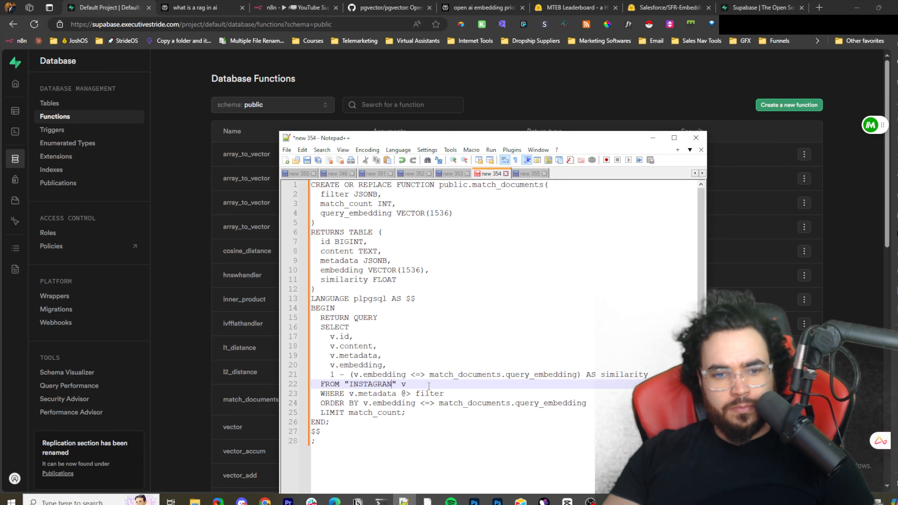
{"action": "key", "text": "ctrl+a"}
{"action": "key", "text": "ctrl+c"}
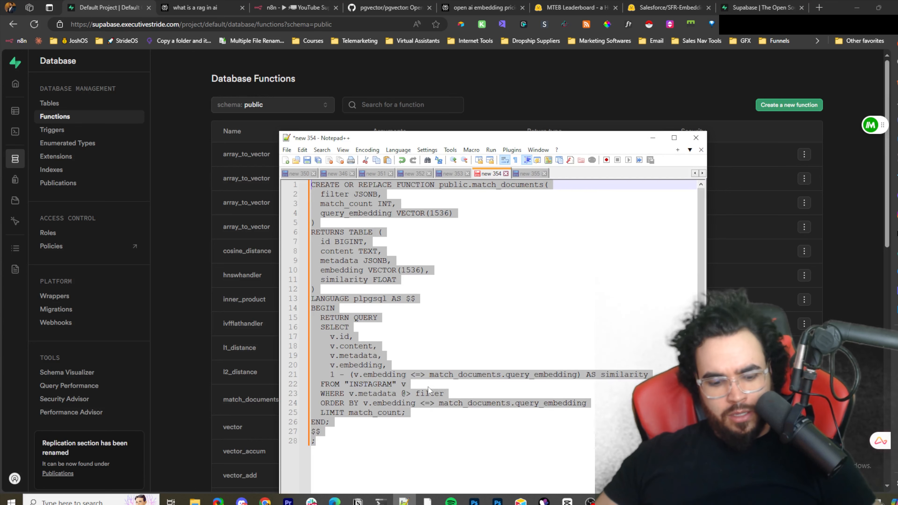
{"action": "key", "text": "ctrl+z"}
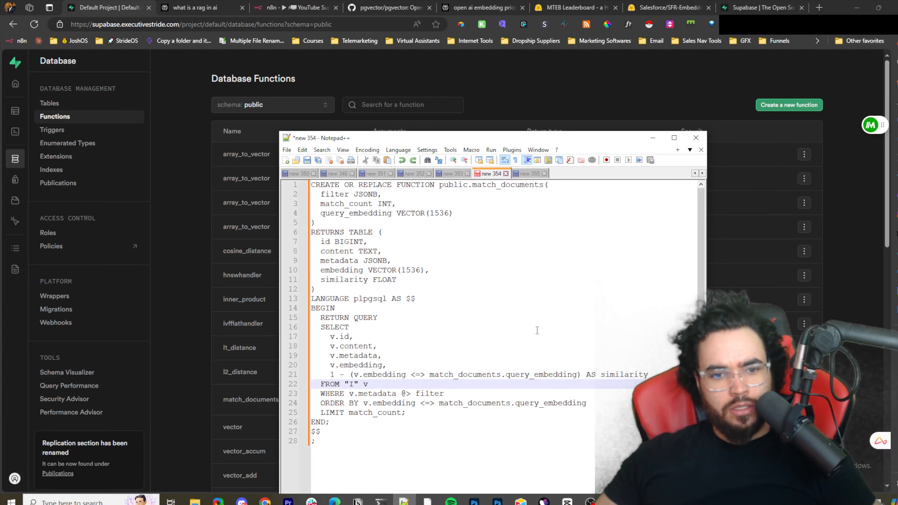
{"action": "key", "text": "ctrl+z"}
{"action": "left_click", "coordinate": [652, 138]}
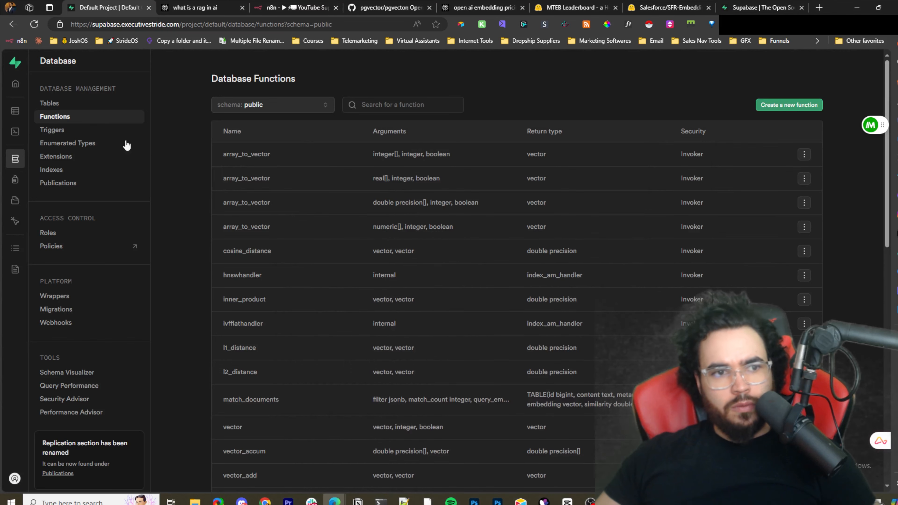
- Open a new query in the Supabase SQL Editor and paste the copied match_documents script
{"action": "mouse_move", "coordinate": [16, 131]}
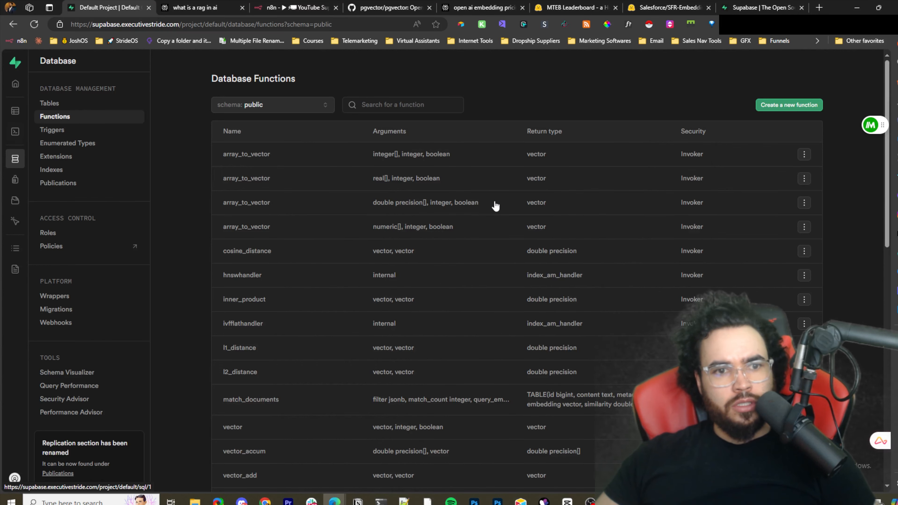
{"action": "left_click", "coordinate": [38, 132]}
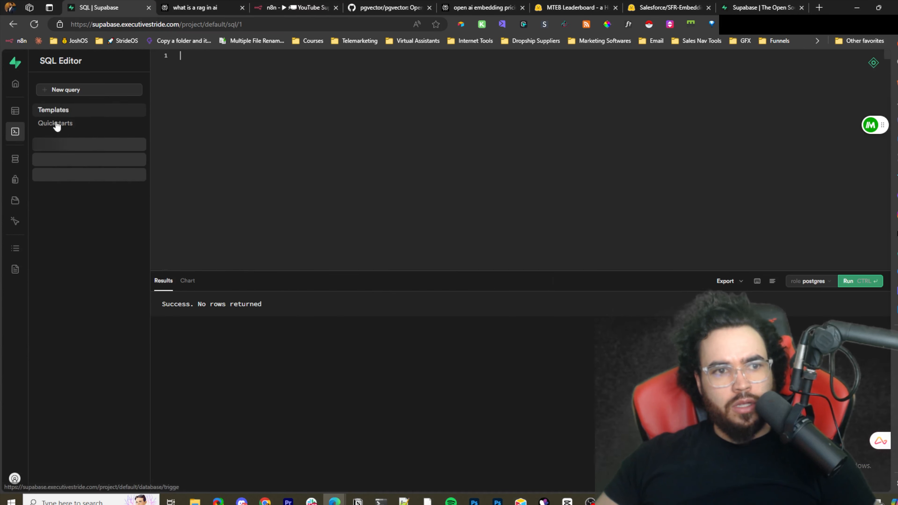
{"action": "left_click", "coordinate": [66, 90]}
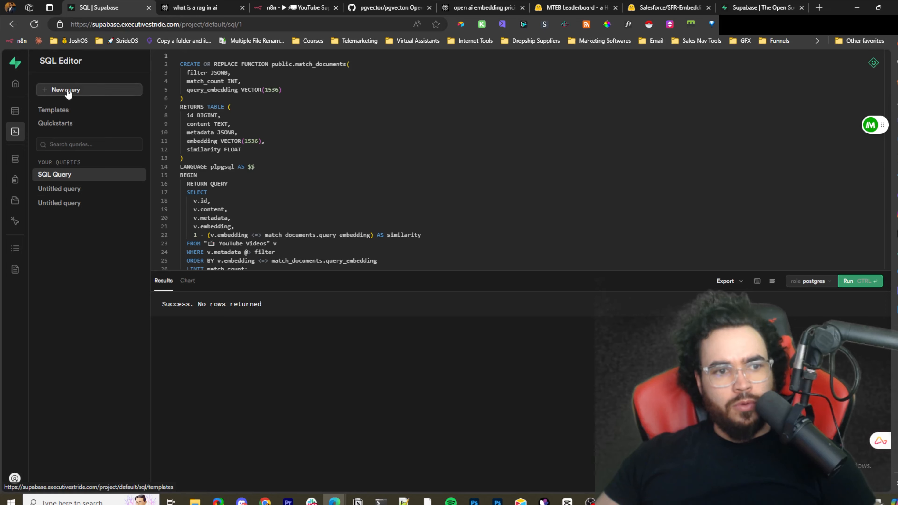
{"action": "key", "text": "ctrl+v"}
{"action": "scroll", "coordinate": [217, 209], "scroll_direction": "up", "scroll_amount": 1}
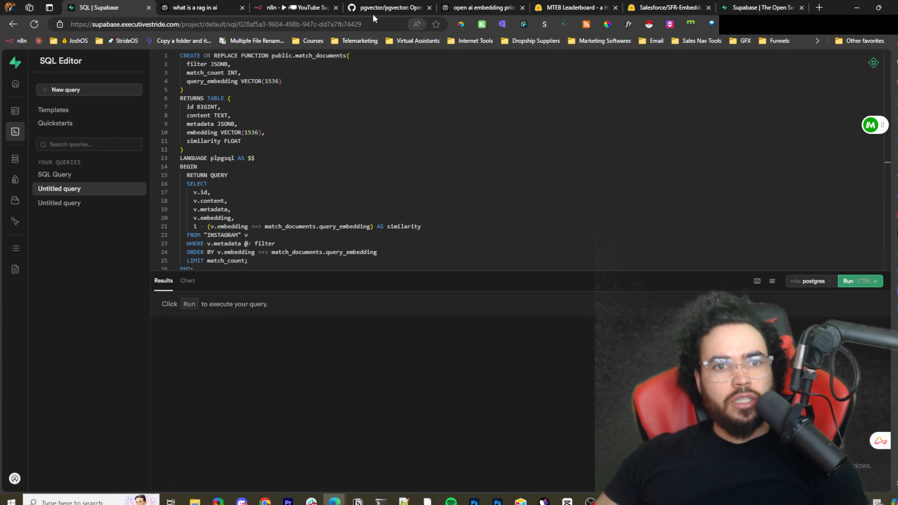
- Open the Vector Store Retriever1 and Question and Answer Chain1 nodes in the n8n workflow to review them, then close them
{"action": "left_click", "coordinate": [266, 5]}
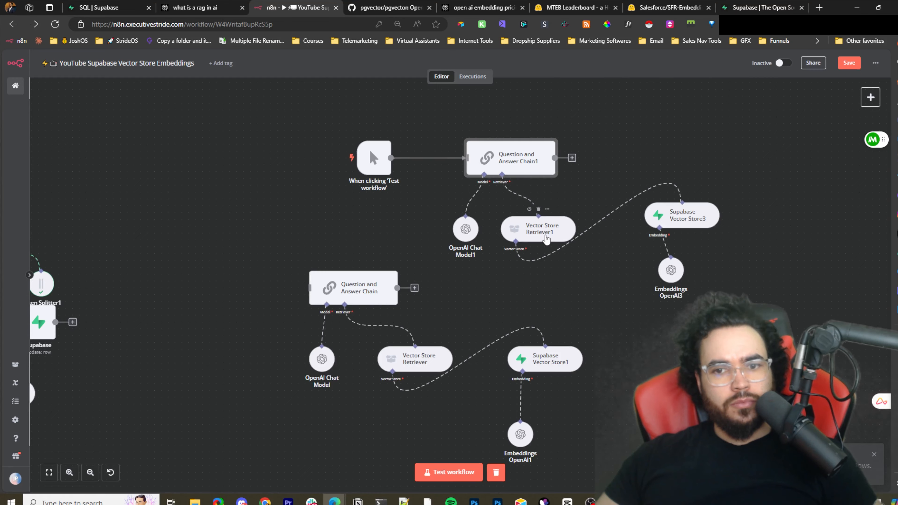
{"action": "double_click", "coordinate": [538, 229]}
{"action": "left_click", "coordinate": [652, 75]}
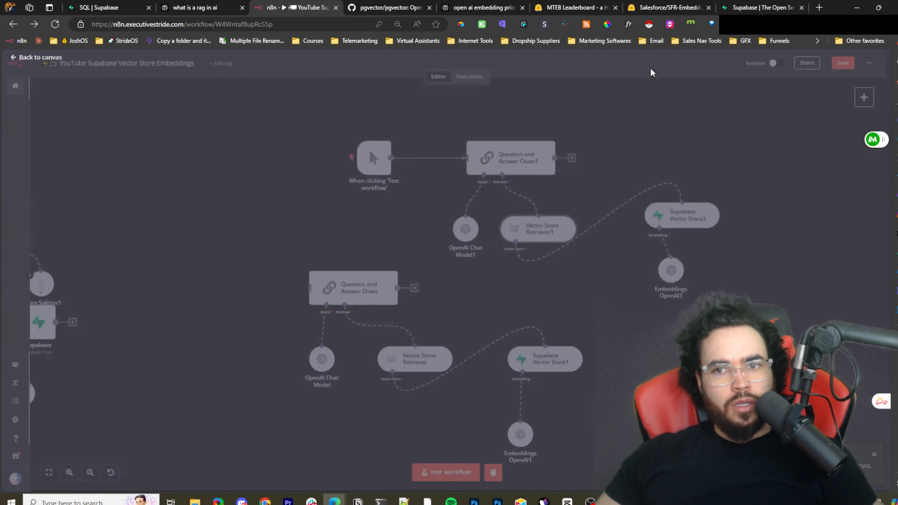
{"action": "left_click", "coordinate": [502, 174]}
{"action": "double_click", "coordinate": [512, 168]}
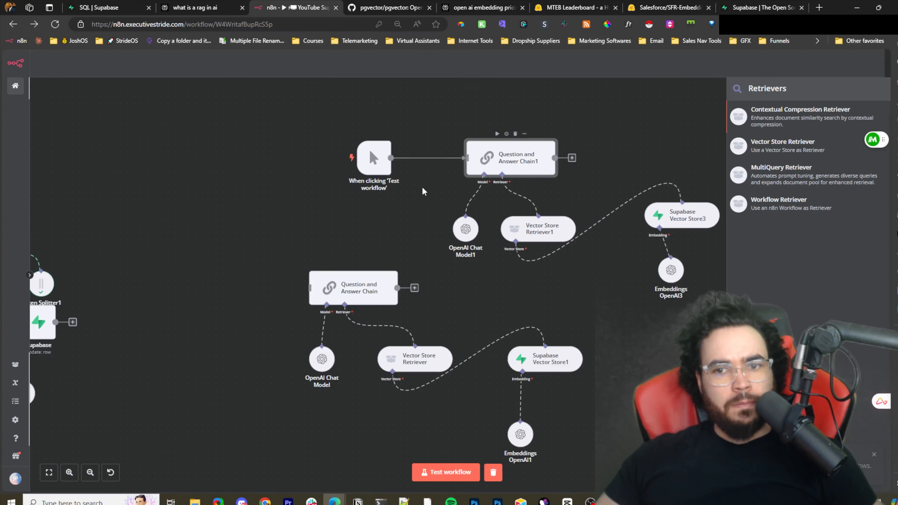
{"action": "left_click", "coordinate": [603, 63]}
- Set the Query Name of the Supabase Vector Store2 node to match_documents_ig and return to the canvas
{"action": "scroll", "coordinate": [285, 233], "scroll_direction": "down", "scroll_amount": 5}
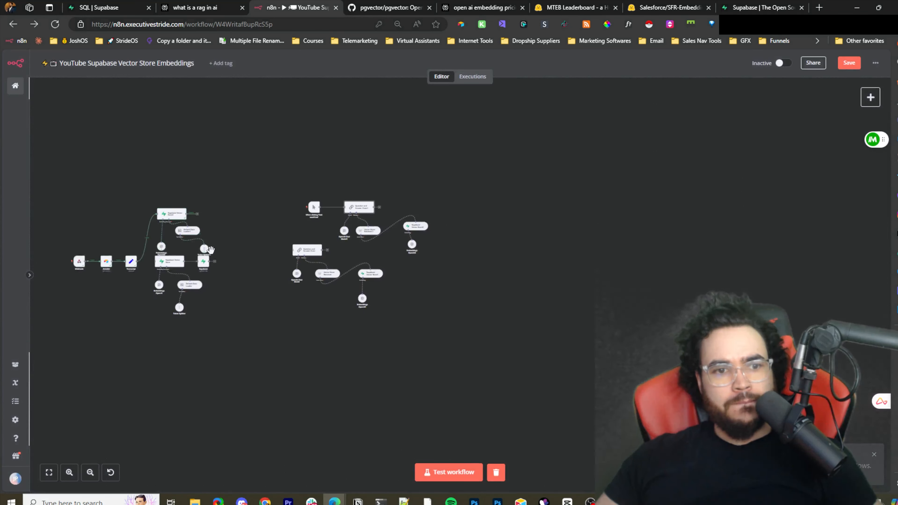
{"action": "left_click_drag", "start_coordinate": [211, 249], "coordinate": [480, 244]}
{"action": "scroll", "coordinate": [419, 271], "scroll_direction": "up", "scroll_amount": 3}
{"action": "scroll", "coordinate": [418, 271], "scroll_direction": "up", "scroll_amount": 1}
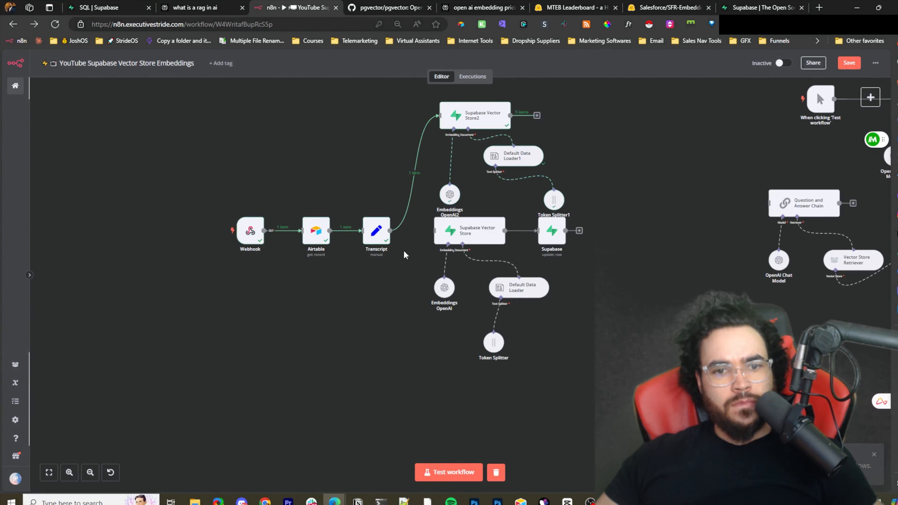
{"action": "scroll", "coordinate": [404, 255], "scroll_direction": "up", "scroll_amount": 2}
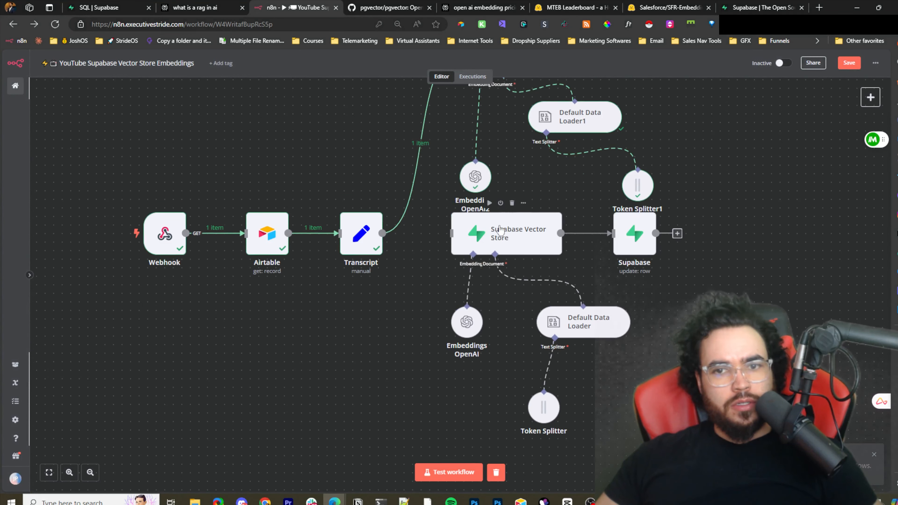
{"action": "scroll", "coordinate": [516, 149], "scroll_direction": "up", "scroll_amount": 3}
{"action": "left_click", "coordinate": [516, 143]}
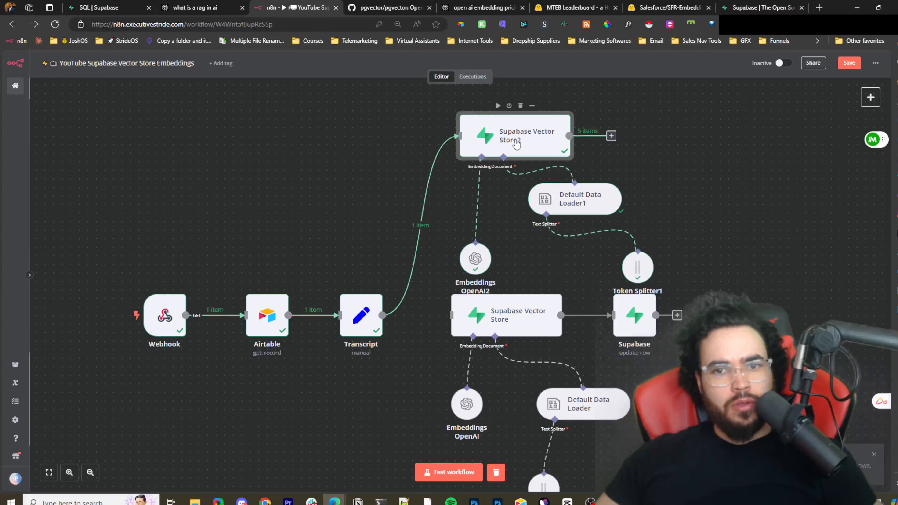
{"action": "key", "text": "Return"}
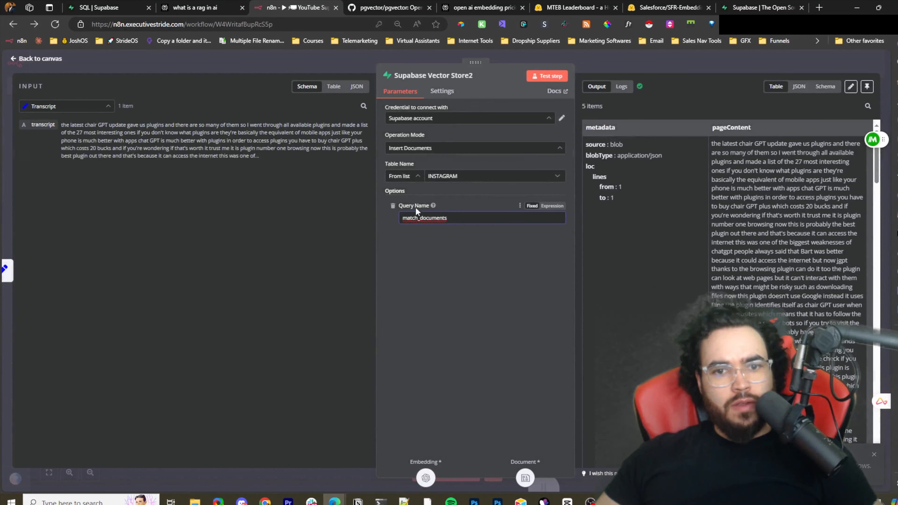
{"action": "double_click", "coordinate": [465, 219]}
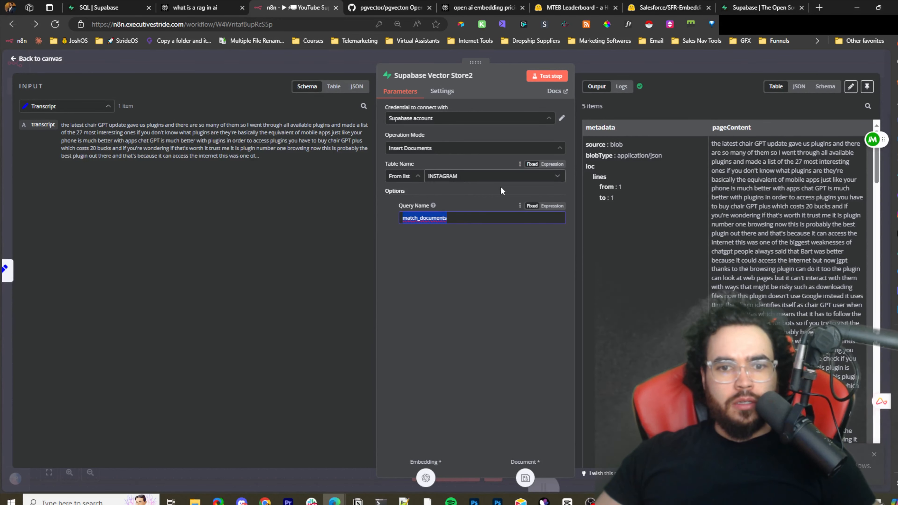
{"action": "left_click", "coordinate": [482, 222]}
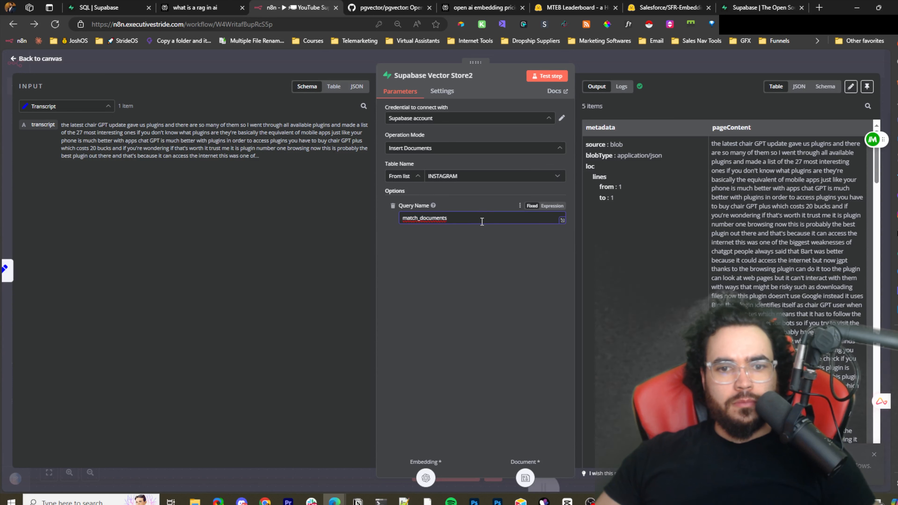
{"action": "left_click", "coordinate": [456, 218]}
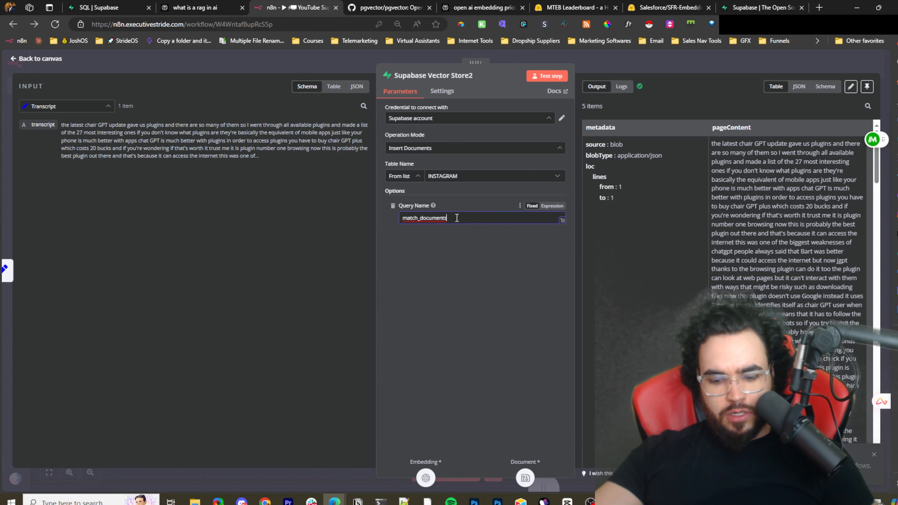
{"action": "type", "text": "_IG"}
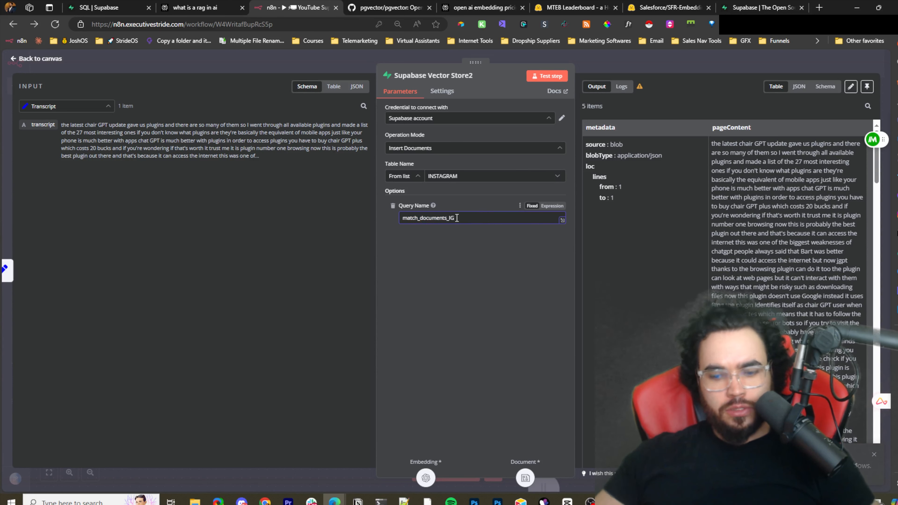
{"action": "double_click", "coordinate": [457, 218]}
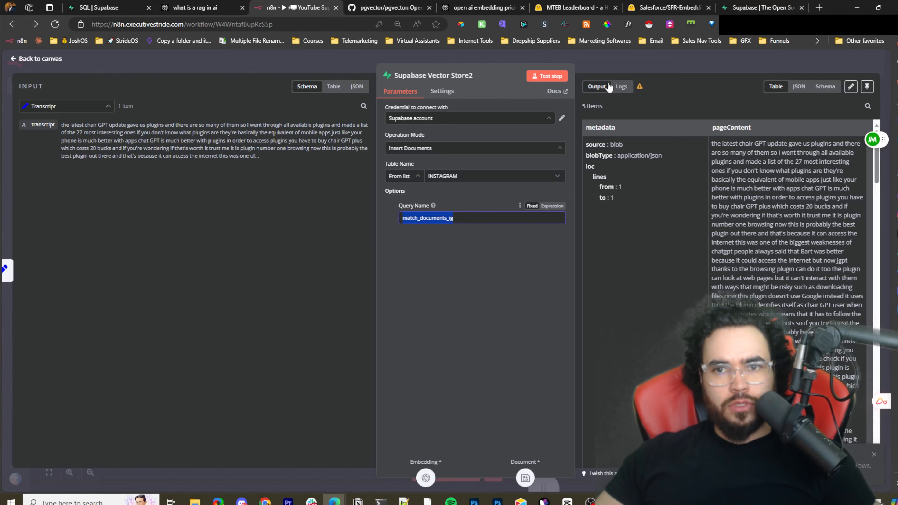
{"action": "left_click", "coordinate": [619, 67]}
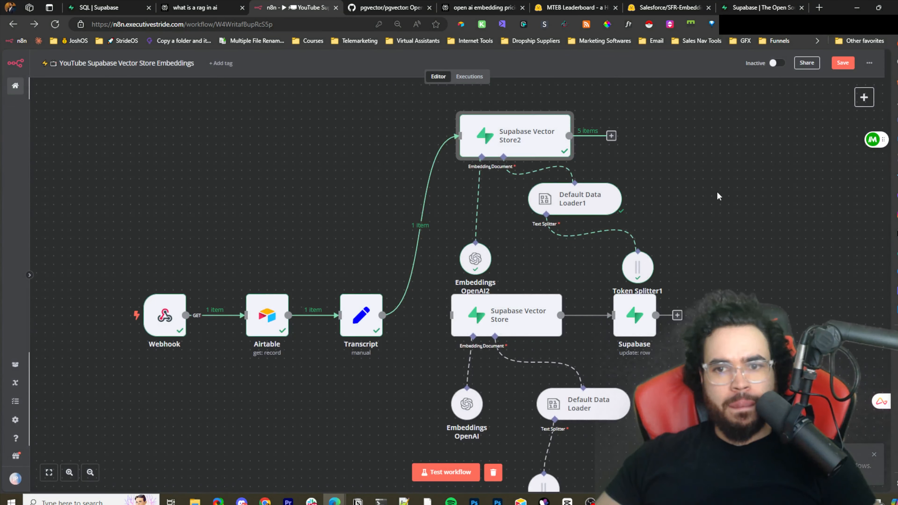
{"action": "key", "text": "ctrl+minus"}
{"action": "key", "text": "ctrl+minus"}
{"action": "key", "text": "ctrl+minus"}
{"action": "scroll", "coordinate": [649, 170], "scroll_direction": "up", "scroll_amount": 5}
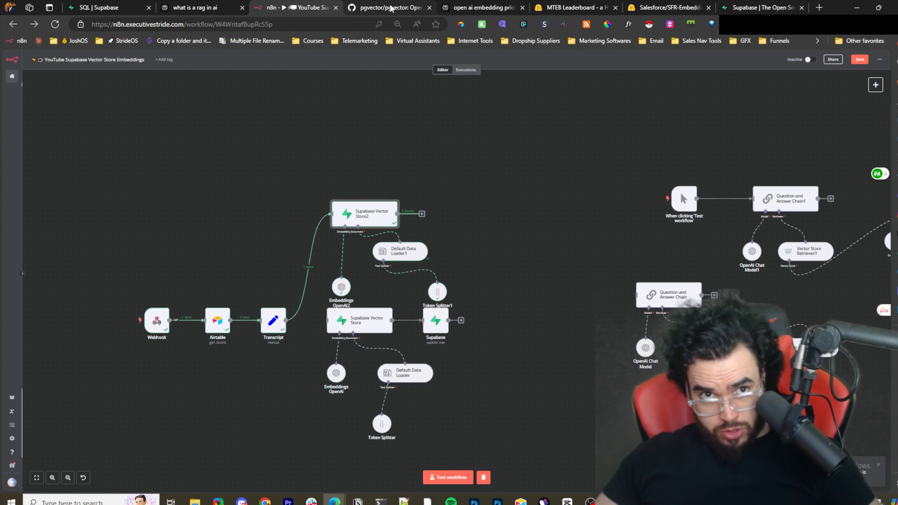
{"action": "left_click", "coordinate": [756, 7]}
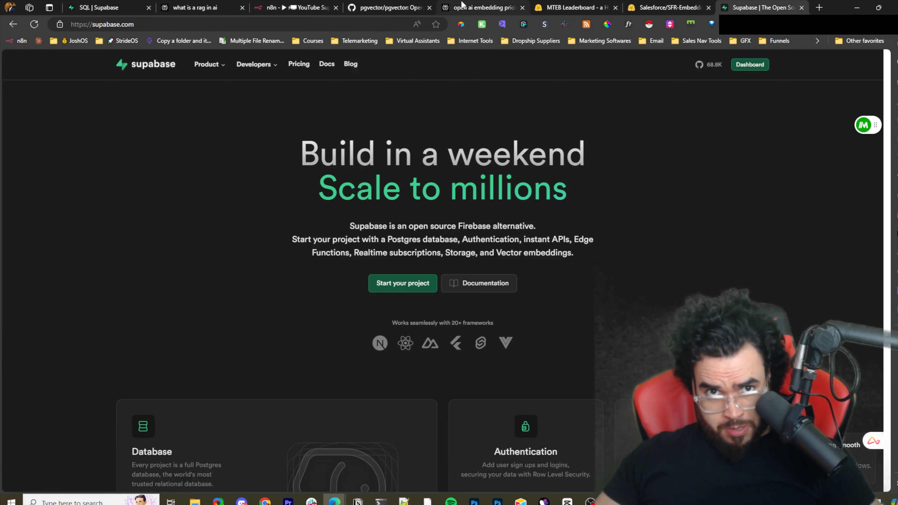
{"action": "left_click", "coordinate": [449, 5]}
{"action": "left_click", "coordinate": [382, 6]}
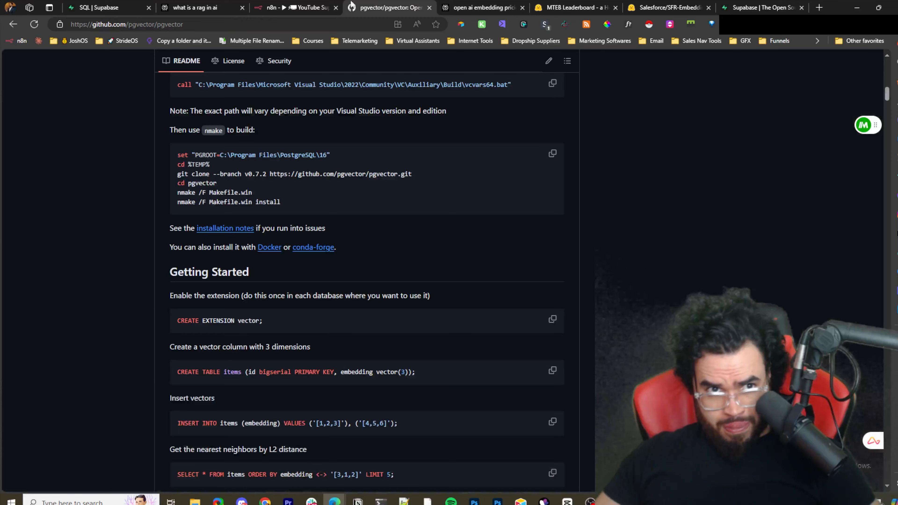
{"action": "left_click", "coordinate": [293, 6]}
- Rename the function to match_documents_ig in the SQL query, including both match_documents.query_embedding references
{"action": "left_click", "coordinate": [106, 7]}
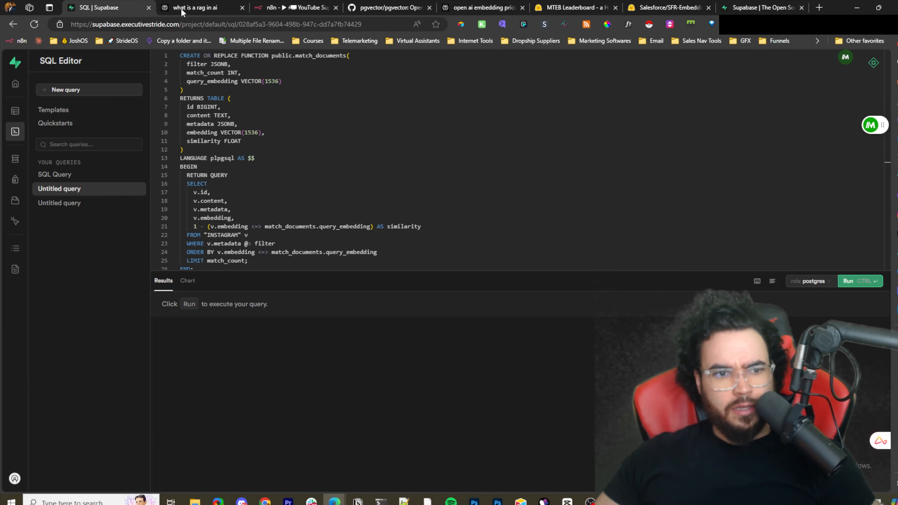
{"action": "left_click", "coordinate": [348, 56]}
{"action": "type", "text": "_ig"}
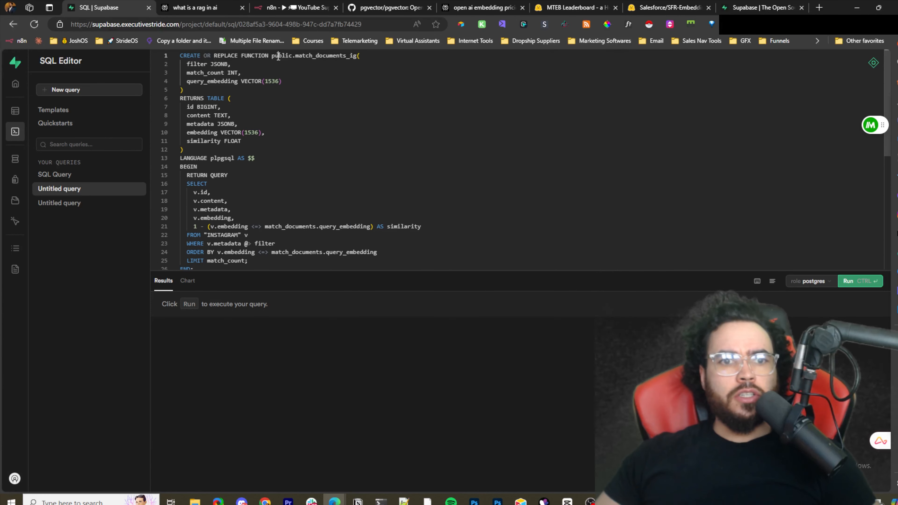
{"action": "left_click_drag", "start_coordinate": [279, 57], "coordinate": [325, 53]}
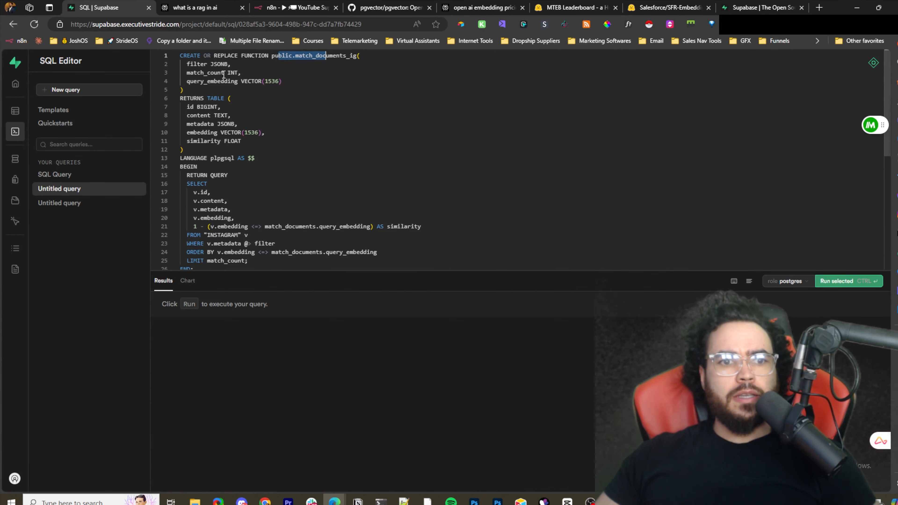
{"action": "scroll", "coordinate": [271, 161], "scroll_direction": "down", "scroll_amount": 1}
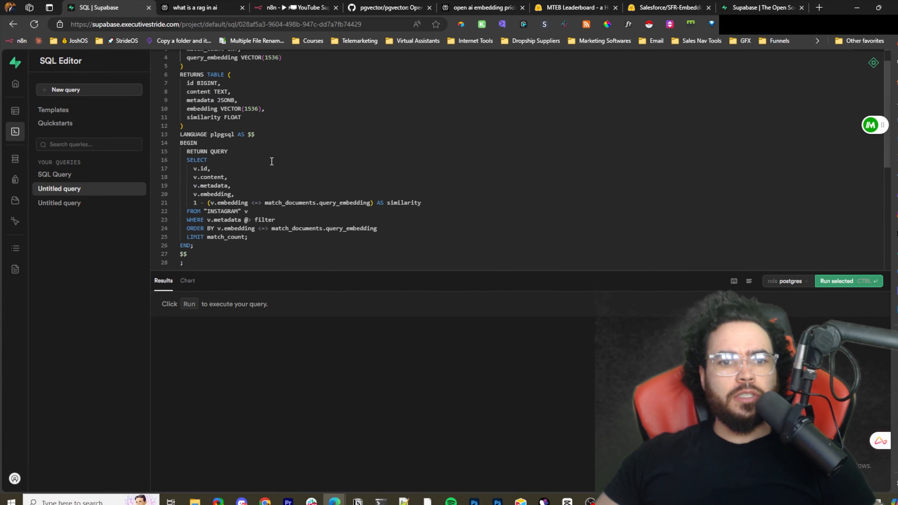
{"action": "left_click", "coordinate": [314, 204]}
{"action": "type", "text": "_ig"}
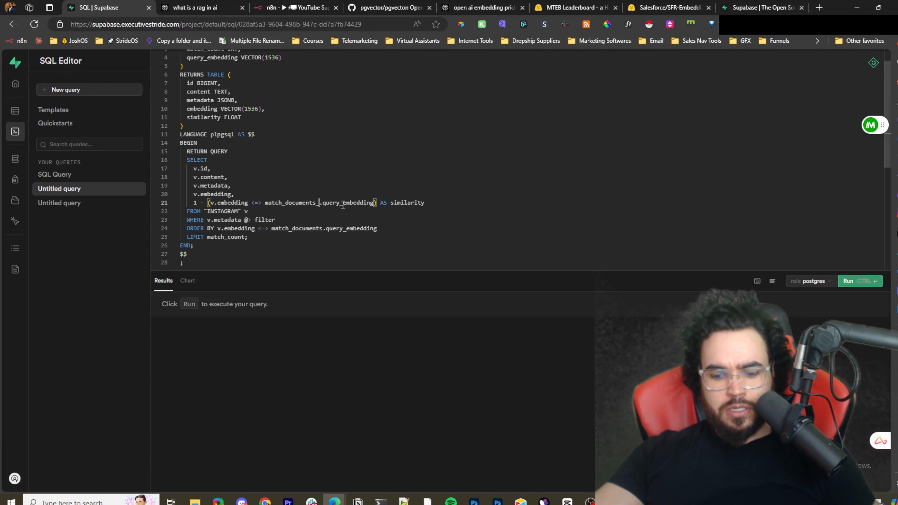
{"action": "left_click", "coordinate": [325, 228]}
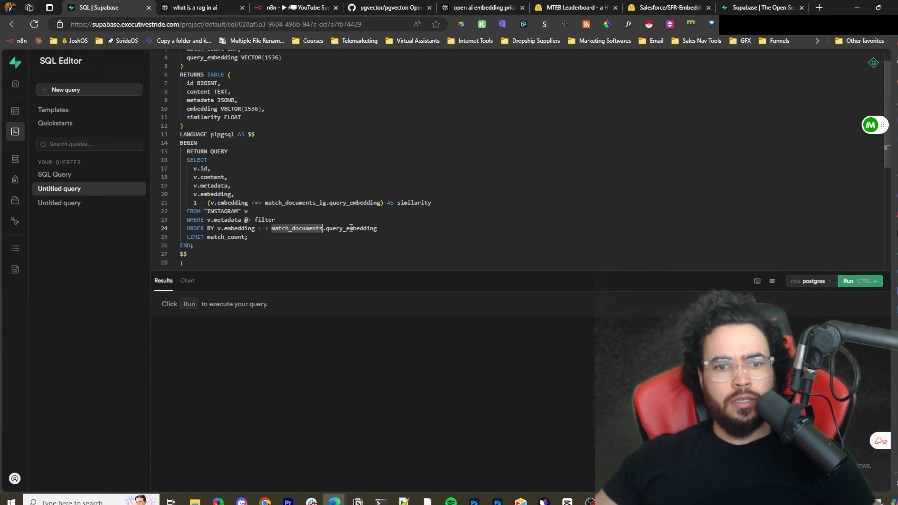
{"action": "type", "text": "_ig"}
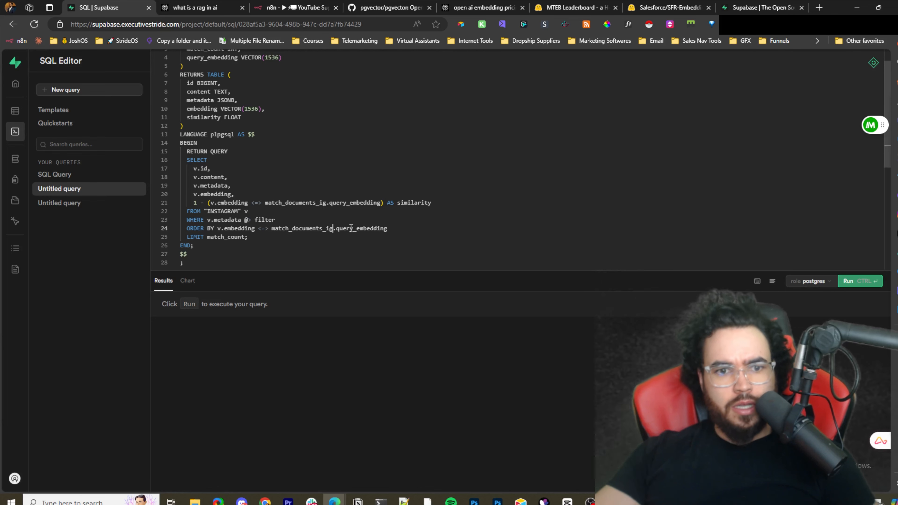
- Run the SQL query to create the match_documents_ig function
{"action": "scroll", "coordinate": [317, 251], "scroll_direction": "down", "scroll_amount": 1}
{"action": "scroll", "coordinate": [296, 248], "scroll_direction": "up", "scroll_amount": 2}
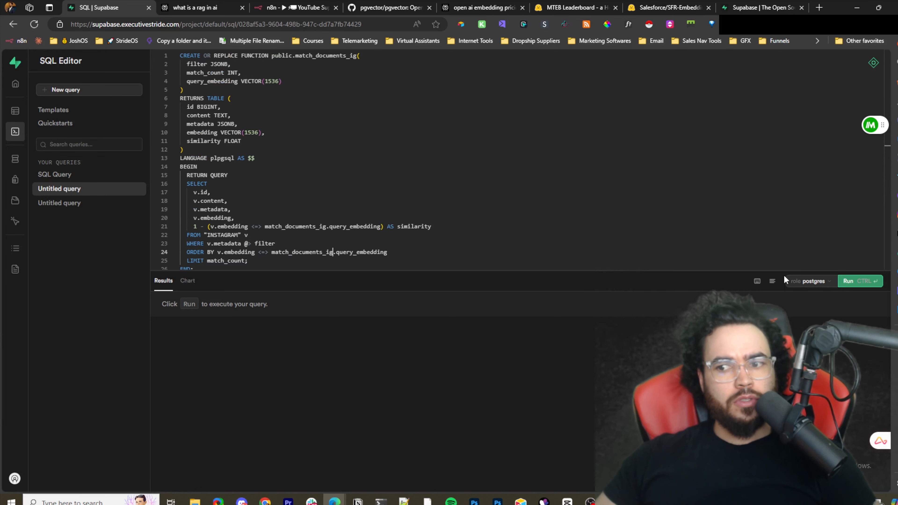
{"action": "left_click", "coordinate": [848, 281]}
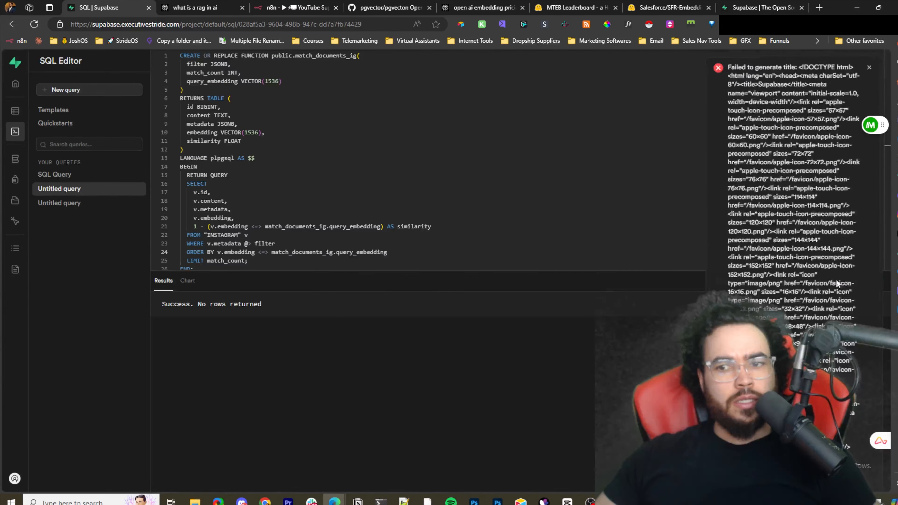
- Dismiss the error notice and check the database functions list for the new match_documents_ig function
{"action": "left_click", "coordinate": [869, 67]}
{"action": "mouse_move", "coordinate": [28, 137]}
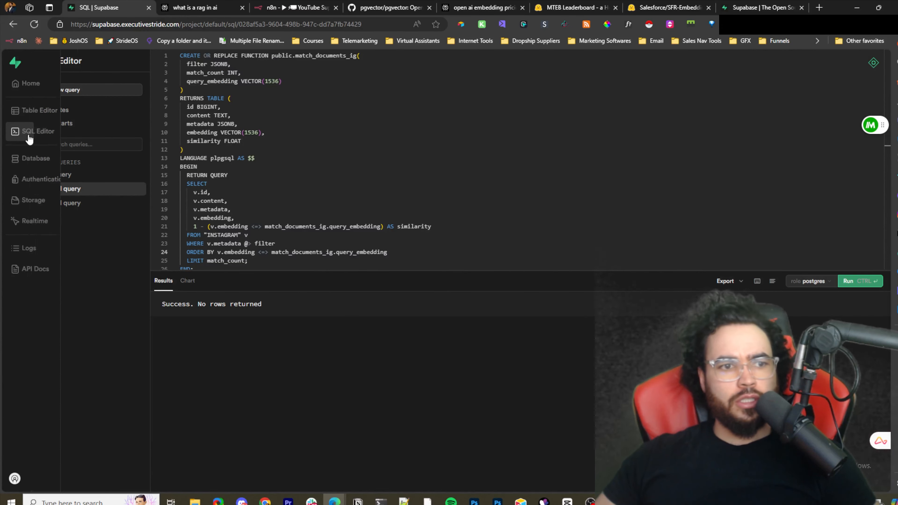
{"action": "left_click", "coordinate": [29, 161]}
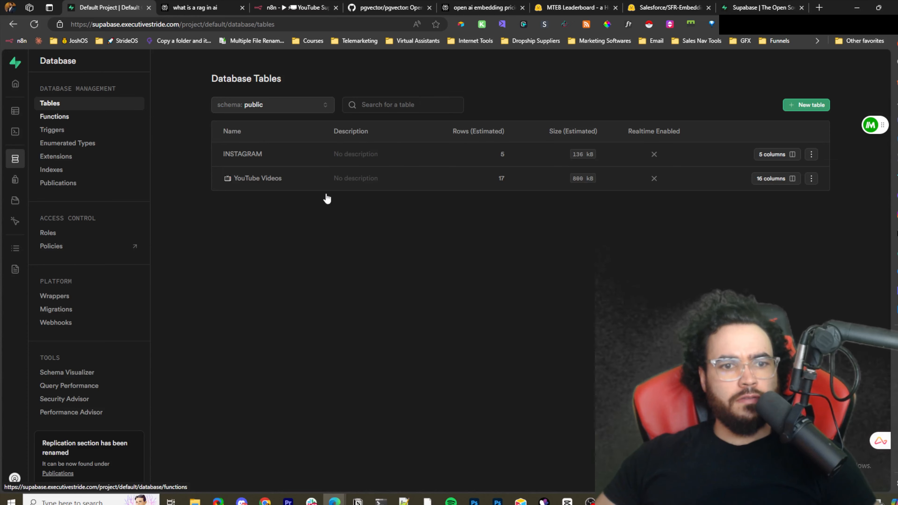
{"action": "scroll", "coordinate": [263, 211], "scroll_direction": "down", "scroll_amount": 5}
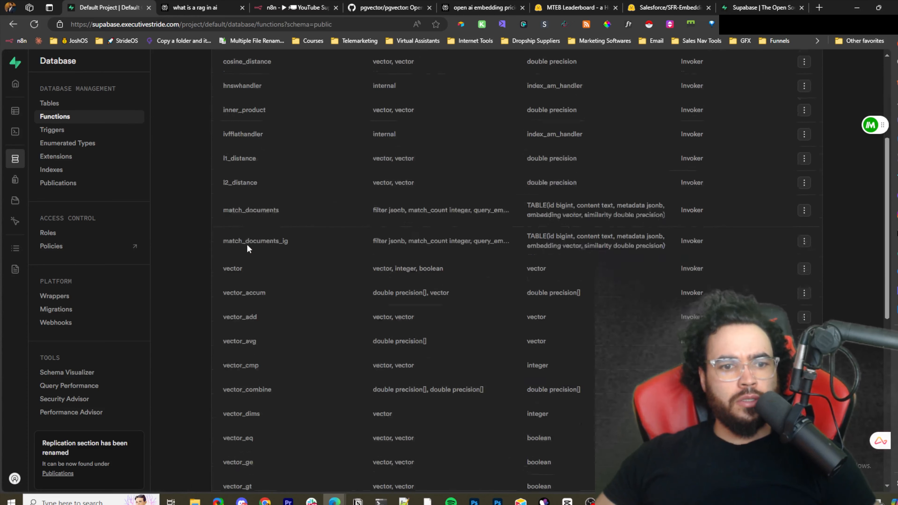
{"action": "scroll", "coordinate": [251, 244], "scroll_direction": "down", "scroll_amount": 2}
{"action": "left_click_drag", "start_coordinate": [467, 194], "coordinate": [503, 194]}
{"action": "scroll", "coordinate": [437, 216], "scroll_direction": "up", "scroll_amount": 5}
{"action": "mouse_move", "coordinate": [23, 137]}
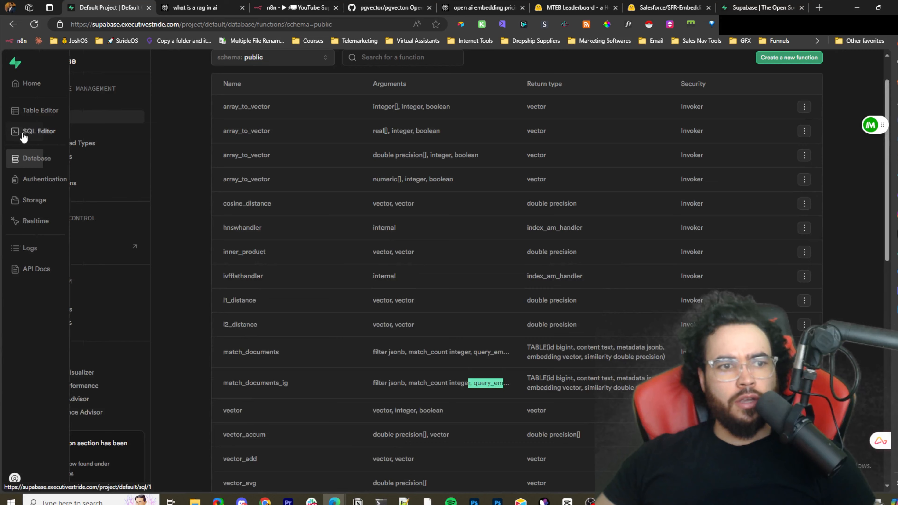
- Open the INSTAGRAM table and delete all five of its rows
{"action": "left_click", "coordinate": [21, 112]}
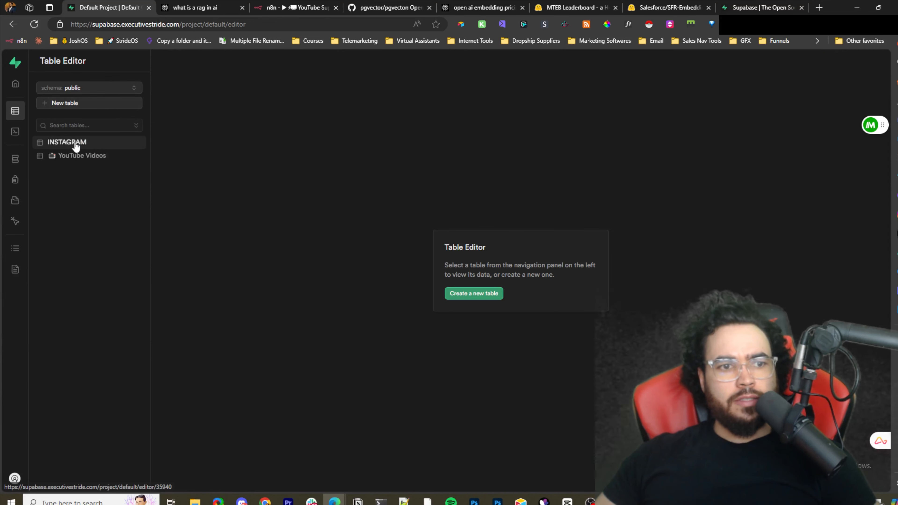
{"action": "left_click", "coordinate": [69, 143]}
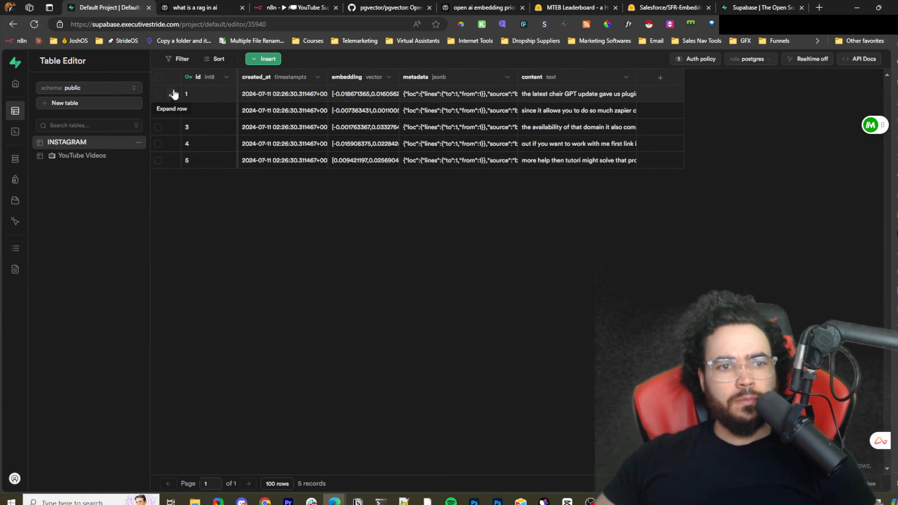
{"action": "left_click", "coordinate": [158, 94]}
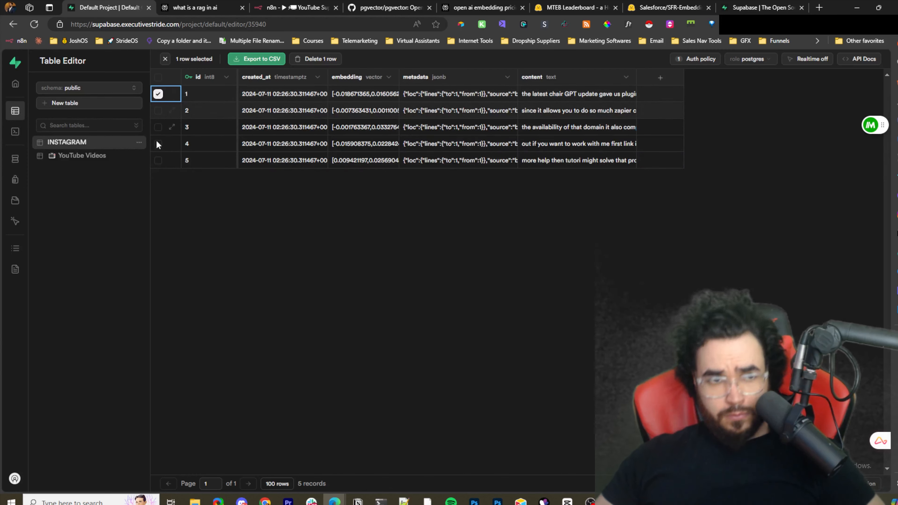
{"action": "left_click", "coordinate": [158, 160], "text": "shift"}
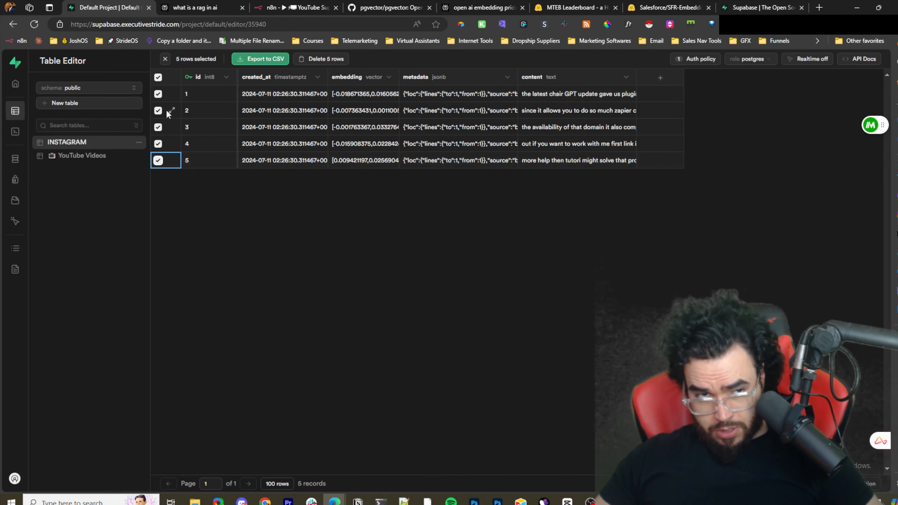
{"action": "right_click", "coordinate": [207, 116]}
{"action": "left_click", "coordinate": [316, 58]}
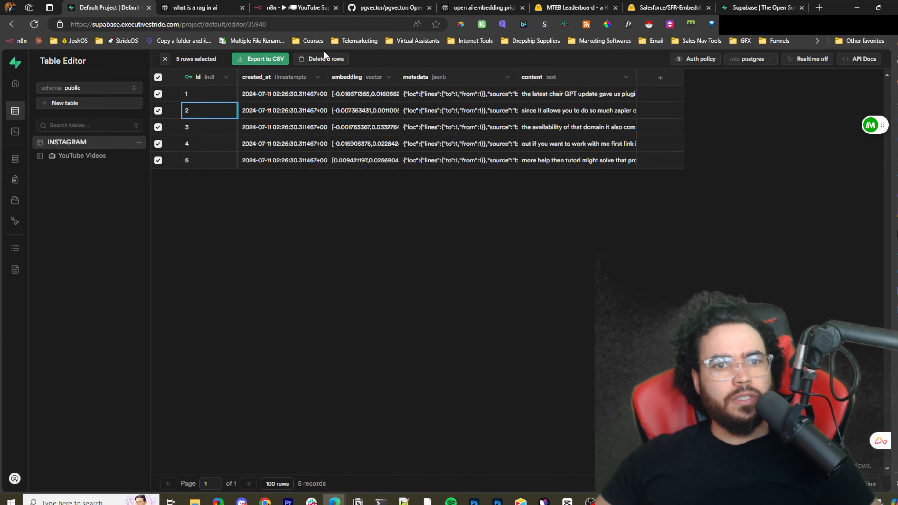
{"action": "left_click", "coordinate": [306, 59]}
{"action": "left_click", "coordinate": [475, 297]}
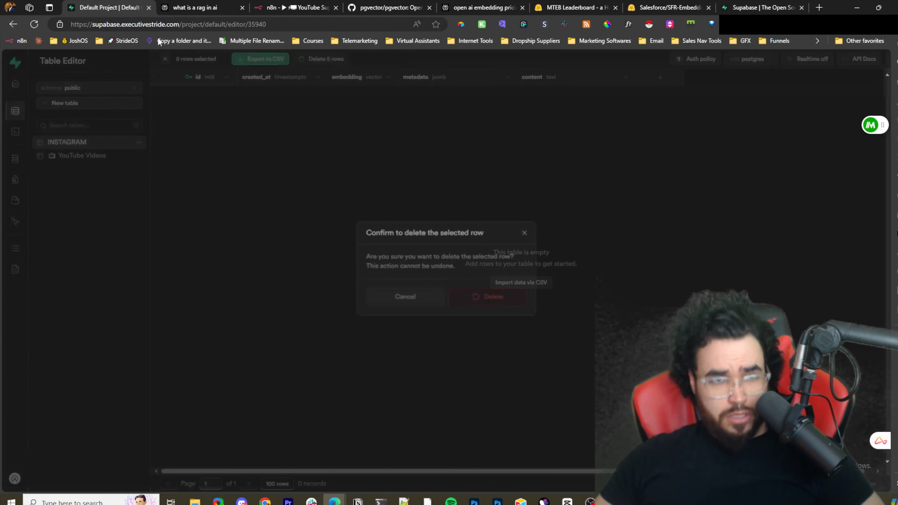
- Switch to the n8n workflow and run the workflow test to re-embed the transcript into Supabase
{"action": "left_click", "coordinate": [311, 5]}
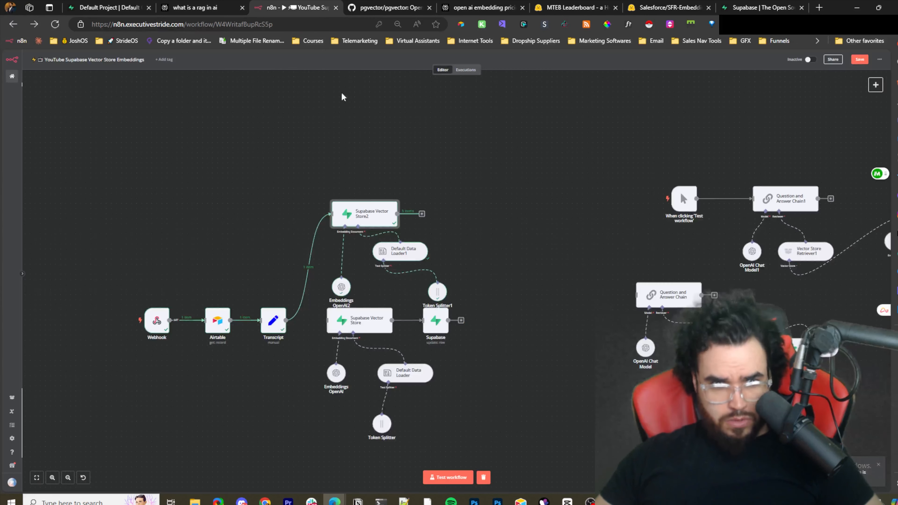
{"action": "scroll", "coordinate": [209, 279], "scroll_direction": "up", "scroll_amount": 2}
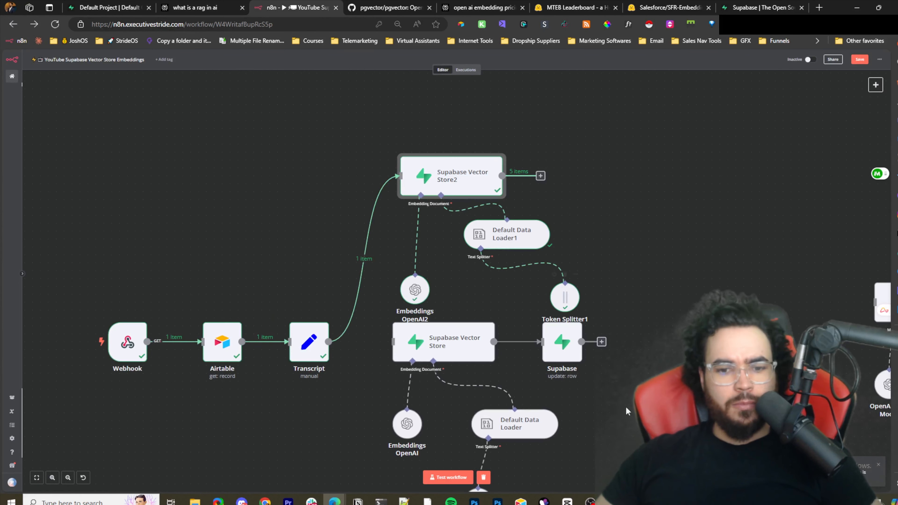
{"action": "left_click", "coordinate": [460, 476]}
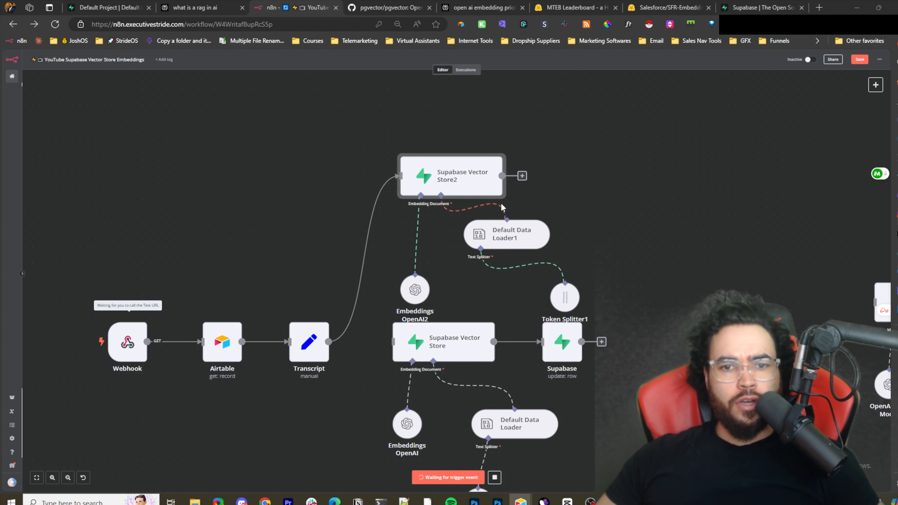
- Review the newly inserted rows in the INSTAGRAM table, close the RAG article tab, and return to the workflow
{"action": "left_click", "coordinate": [208, 7]}
{"action": "left_click", "coordinate": [271, 7]}
{"action": "left_click_drag", "start_coordinate": [141, 7], "coordinate": [198, 6]}
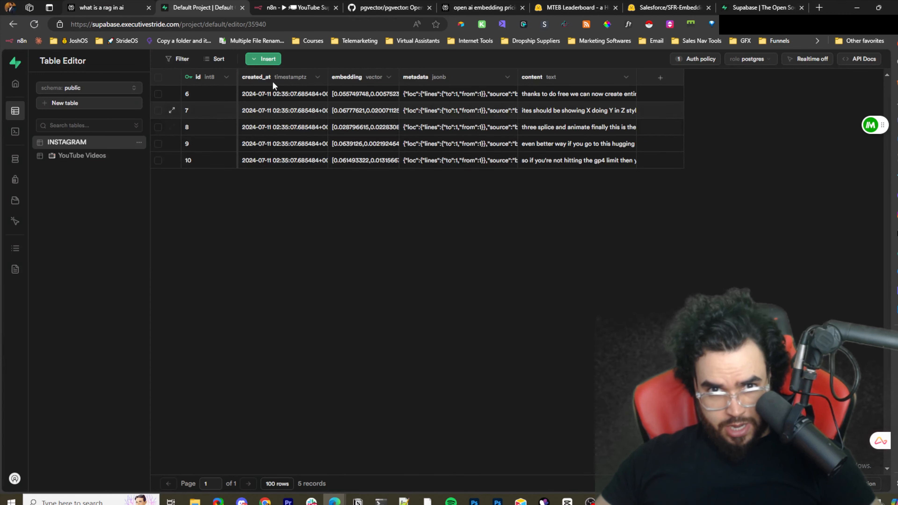
{"action": "left_click", "coordinate": [148, 7]}
{"action": "left_click", "coordinate": [255, 4]}
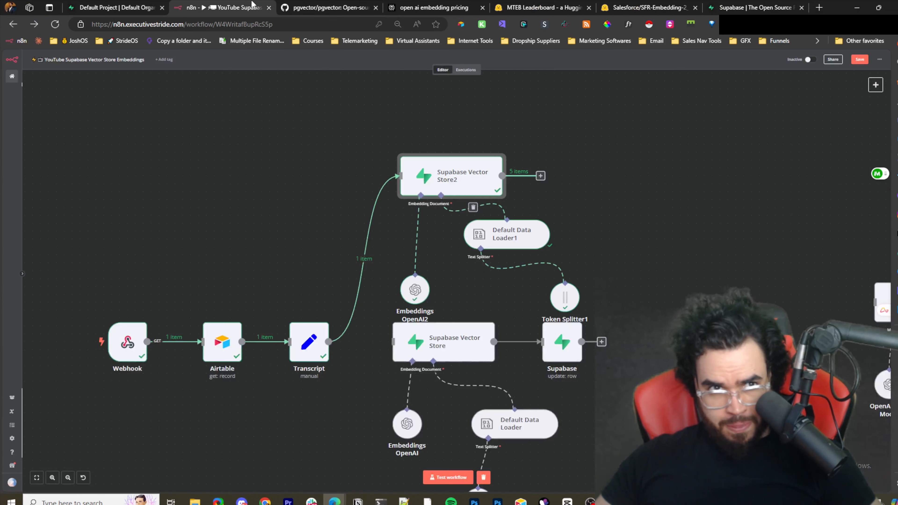
- Open the Question and Answer Chain1 node and set its Prompt to Define below
{"action": "scroll", "coordinate": [586, 173], "scroll_direction": "right", "scroll_amount": 10}
{"action": "scroll", "coordinate": [586, 173], "scroll_direction": "right", "scroll_amount": 10}
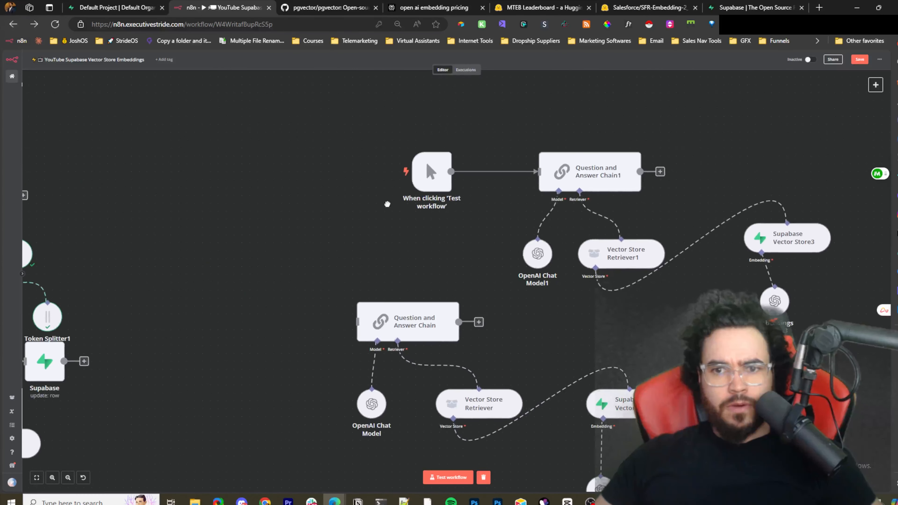
{"action": "double_click", "coordinate": [577, 165]}
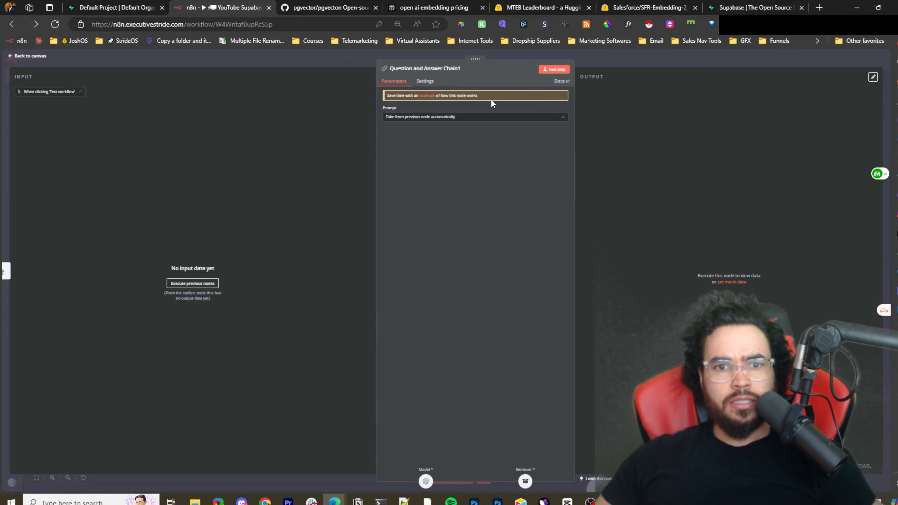
{"action": "left_click", "coordinate": [477, 117]}
{"action": "left_click", "coordinate": [456, 147]}
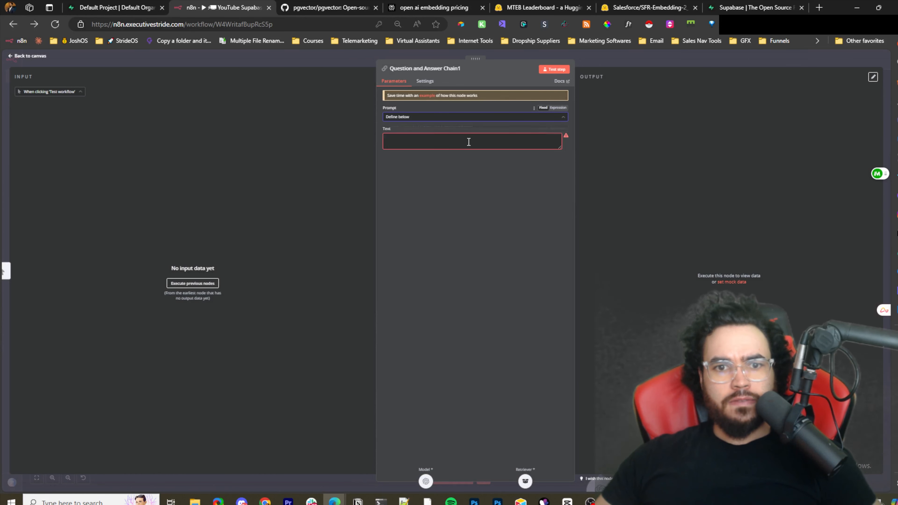
- Enter the prompt text "Can chatgpt make animations? explain in depth please" in the node's Text field
{"action": "left_click", "coordinate": [431, 136]}
{"action": "type", "text": "Su"}
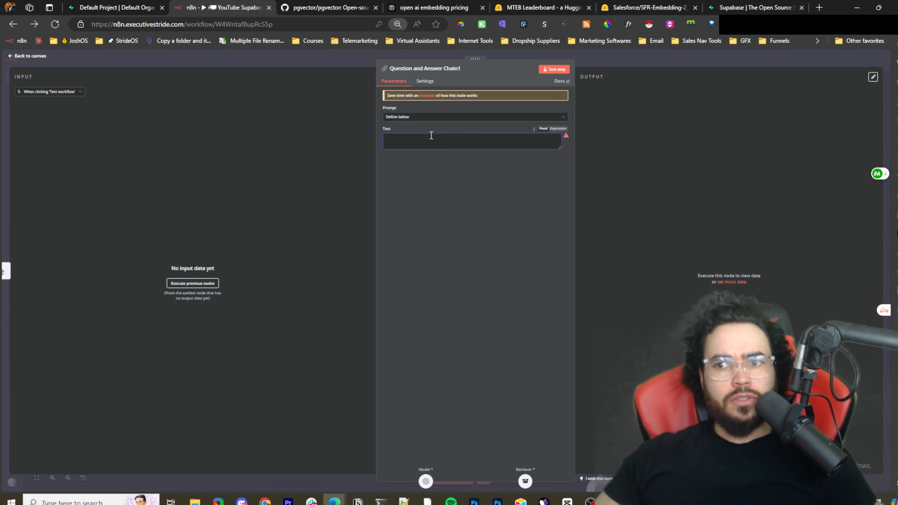
{"action": "key", "text": "ctrl+plus"}
{"action": "left_click", "coordinate": [886, 24]}
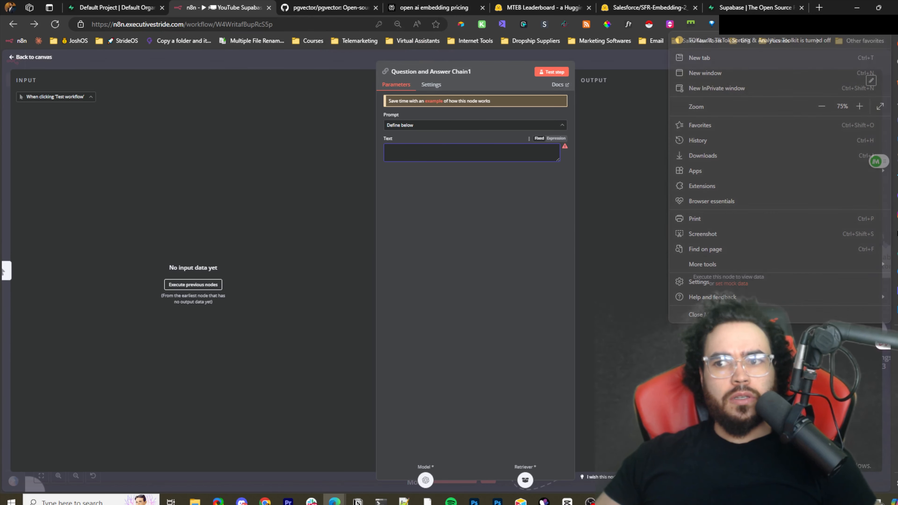
{"action": "left_click", "coordinate": [866, 107]}
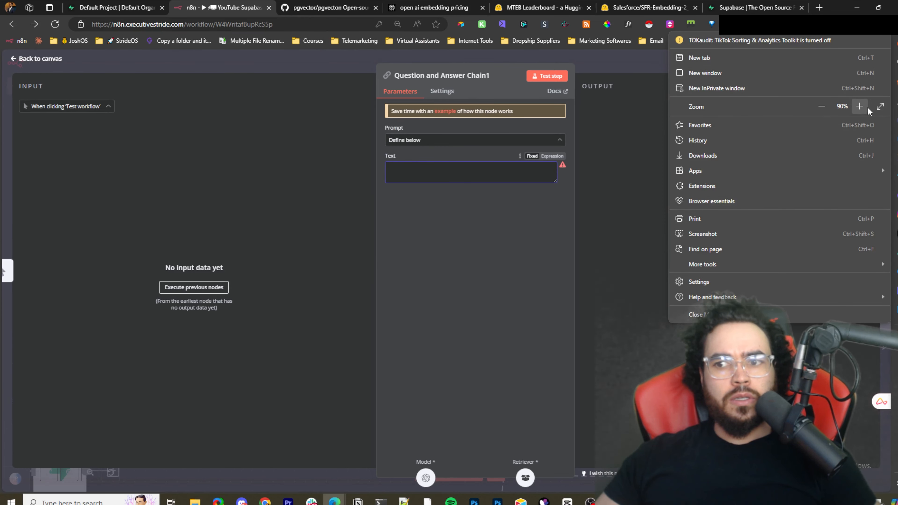
{"action": "left_click", "coordinate": [866, 107]}
{"action": "left_click", "coordinate": [488, 179]}
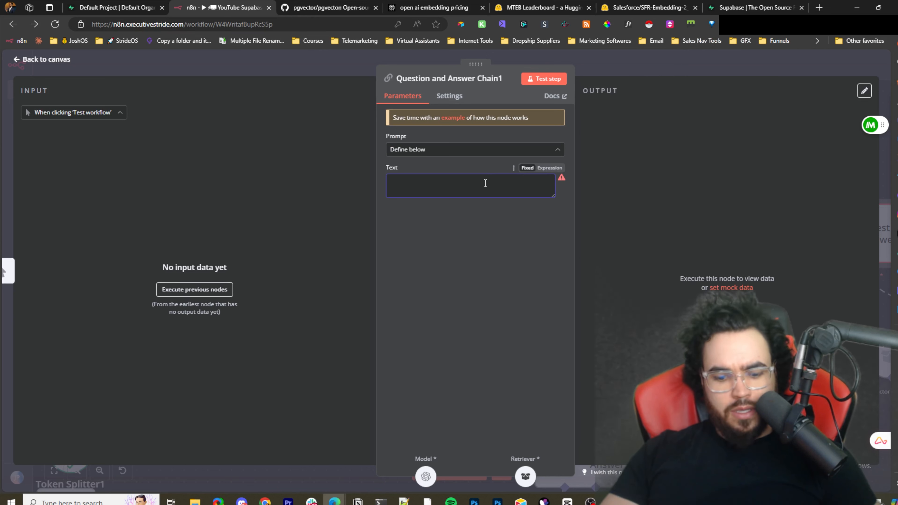
{"action": "type", "text": "Give"}
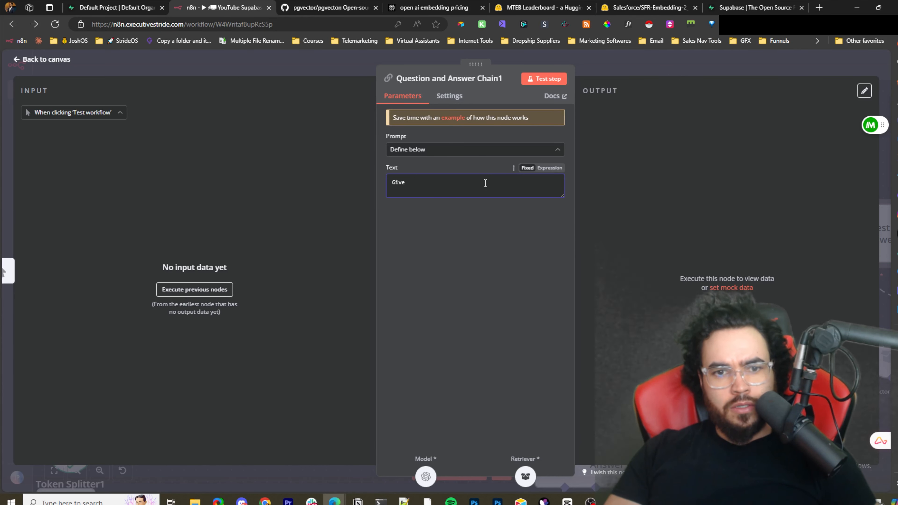
{"action": "key", "text": "BackSpace"}
{"action": "key", "text": "BackSpace"}
{"action": "key", "text": "BackSpace"}
{"action": "key", "text": "BackSpace"}
{"action": "type", "text": "T"}
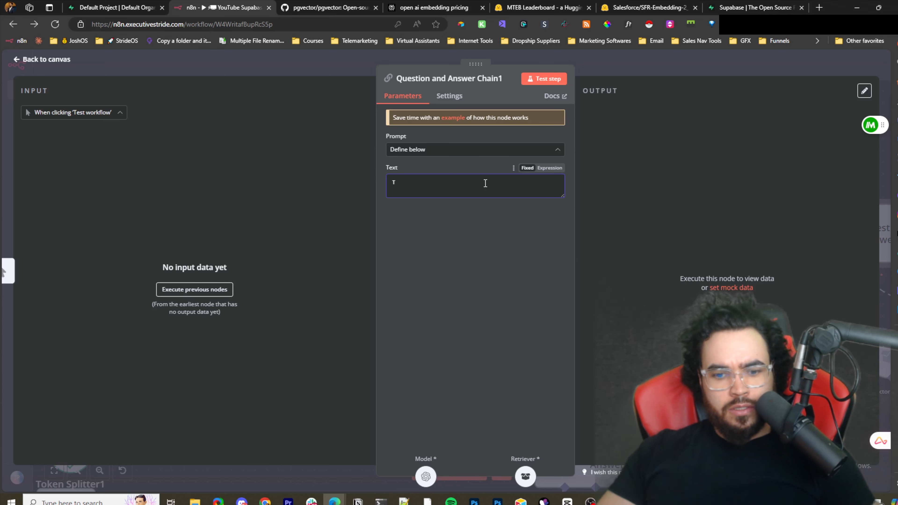
{"action": "type", "text": "each"}
{"action": "key", "text": "ctrl+a"}
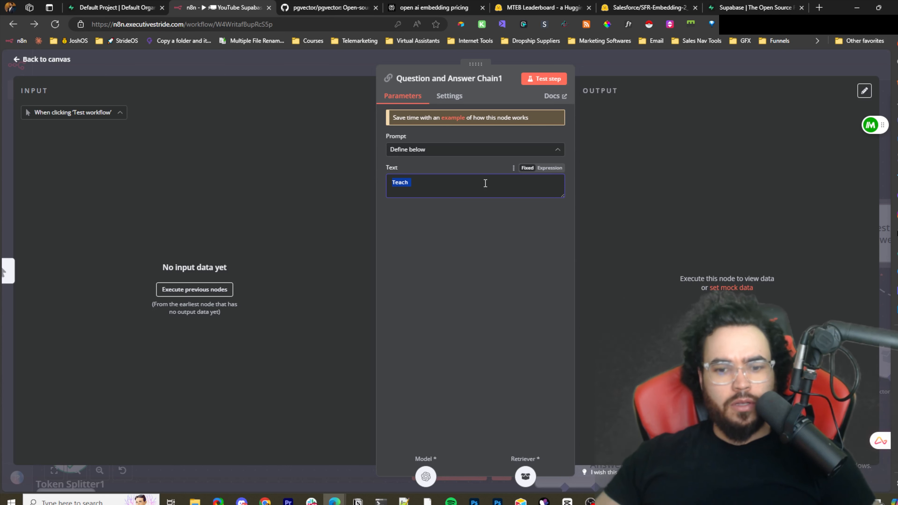
{"action": "type", "text": "What can chatgpt"}
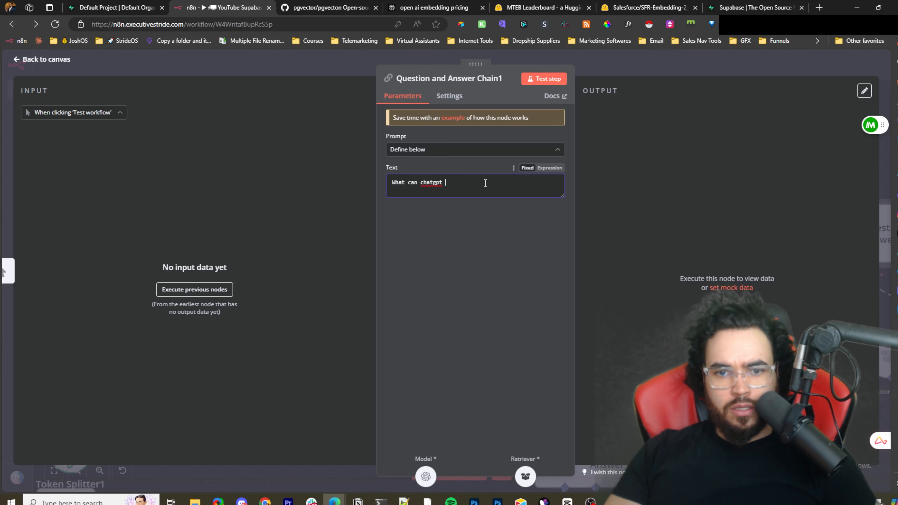
{"action": "key", "text": "BackSpace"}
{"action": "key", "text": "BackSpace"}
{"action": "key", "text": "BackSpace"}
{"action": "key", "text": "BackSpace"}
{"action": "key", "text": "BackSpace"}
{"action": "key", "text": "BackSpace"}
{"action": "key", "text": "BackSpace"}
{"action": "key", "text": "BackSpace"}
{"action": "key", "text": "BackSpace"}
{"action": "key", "text": "BackSpace"}
{"action": "key", "text": "ctrl+a"}
{"action": "type", "text": "q"}
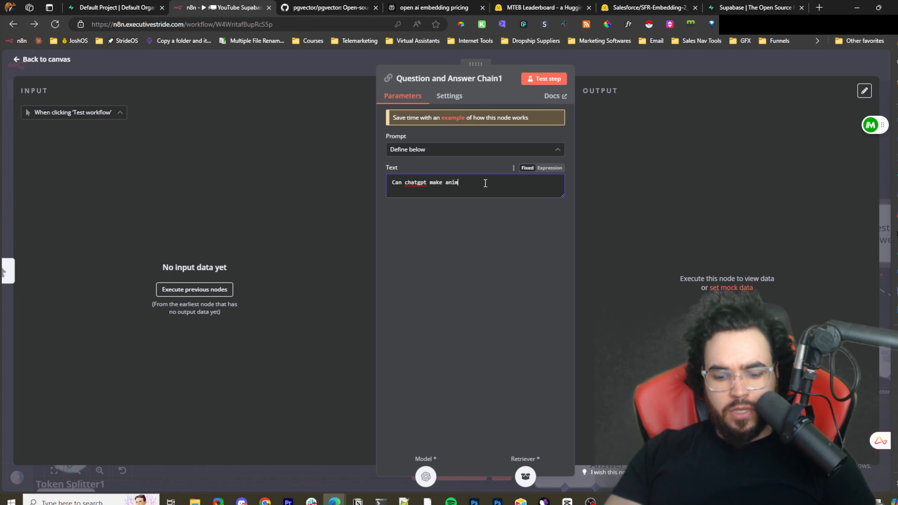
{"action": "type", "text": "ns? c"}
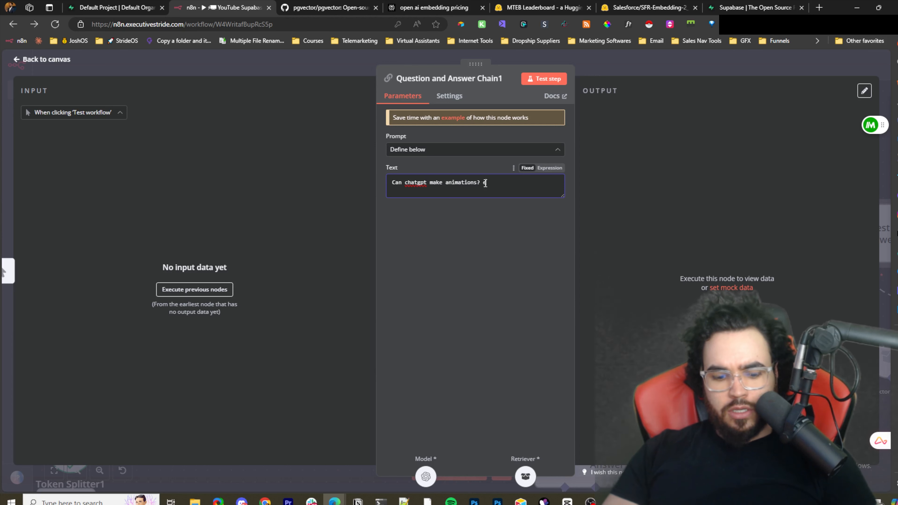
{"action": "type", "text": "xplain i"}
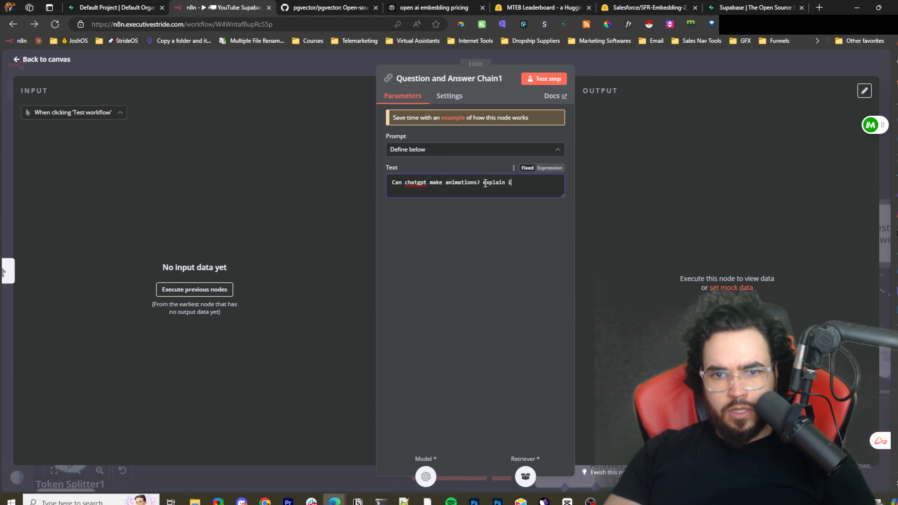
{"action": "type", "text": "n depth p"}
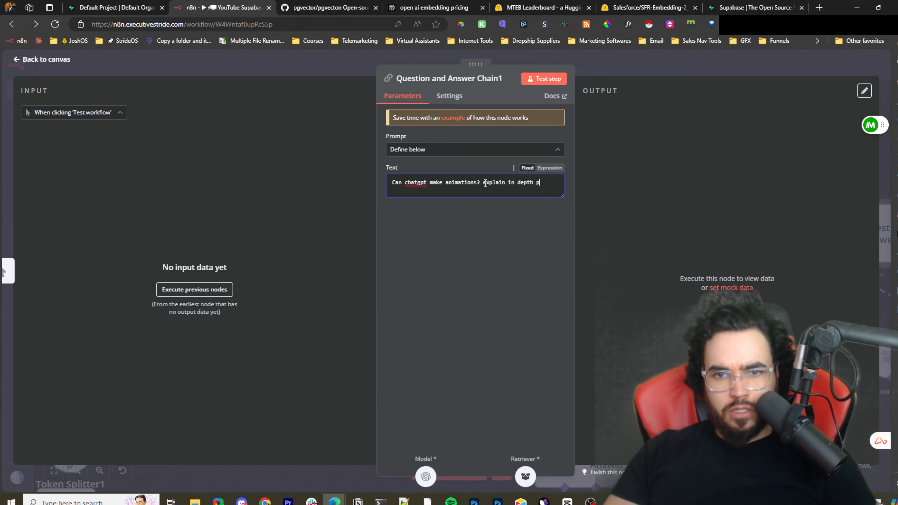
{"action": "type", "text": "lease"}
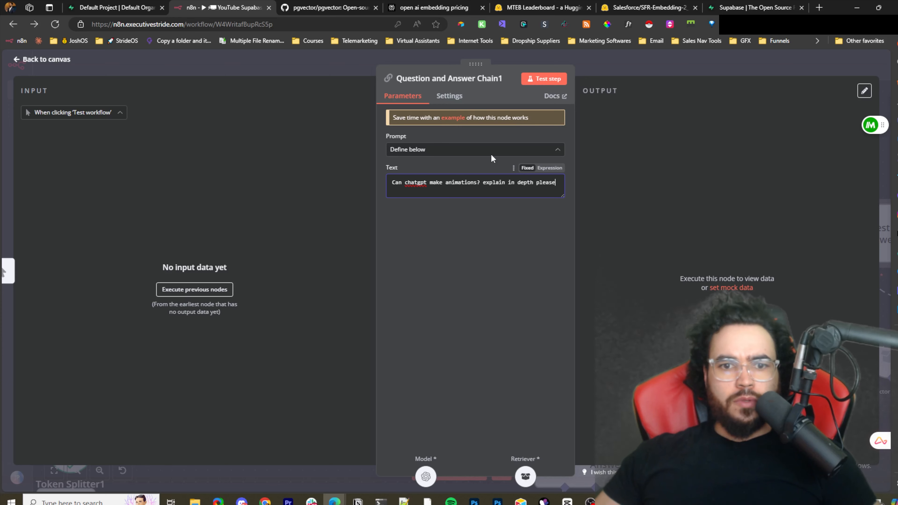
- Return to the canvas and execute the manual trigger branch feeding Question and Answer Chain1
{"action": "left_click", "coordinate": [631, 70]}
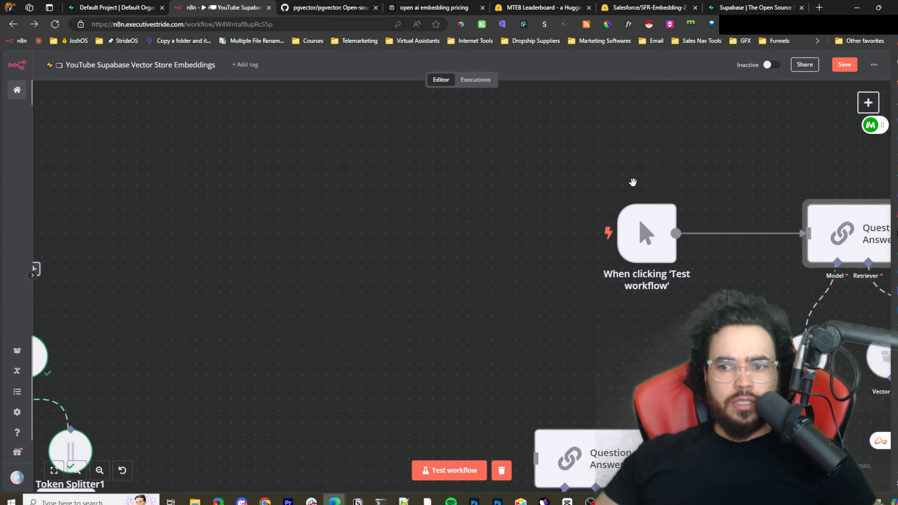
{"action": "scroll", "coordinate": [632, 182], "scroll_direction": "down", "scroll_amount": 5}
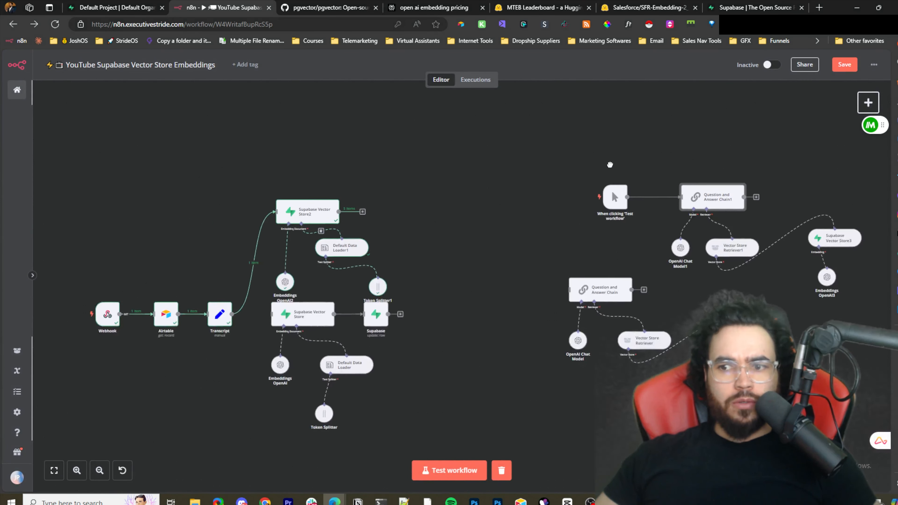
{"action": "left_click_drag", "start_coordinate": [609, 164], "coordinate": [441, 163]}
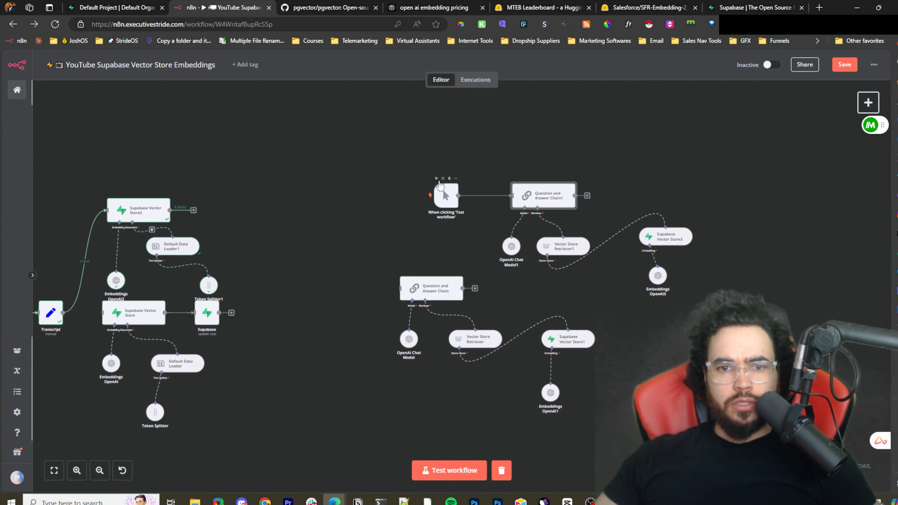
{"action": "left_click", "coordinate": [437, 179]}
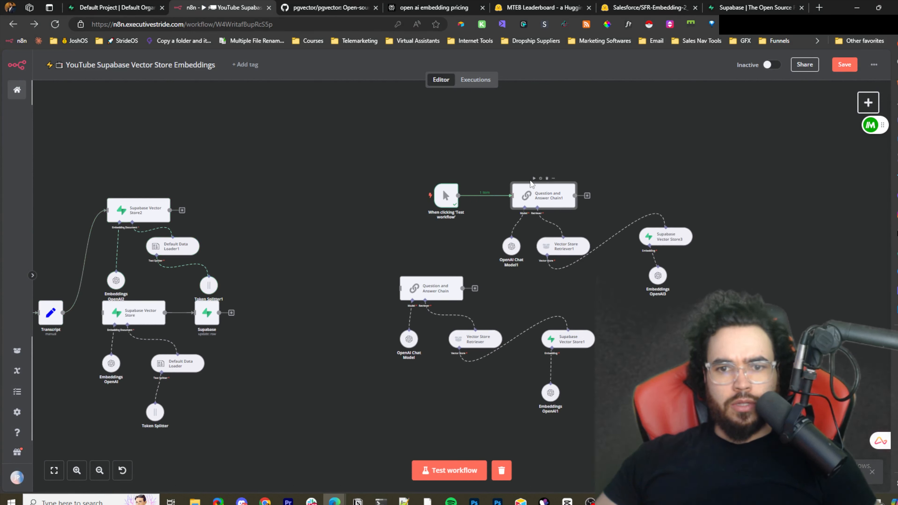
- Execute the Question and Answer Chain1 node and open it
{"action": "left_click", "coordinate": [534, 178]}
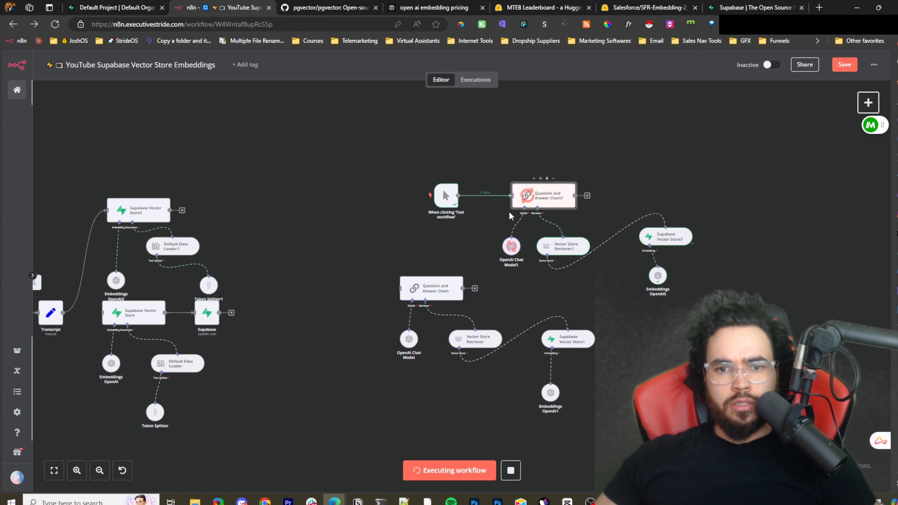
{"action": "scroll", "coordinate": [568, 210], "scroll_direction": "up", "scroll_amount": 5}
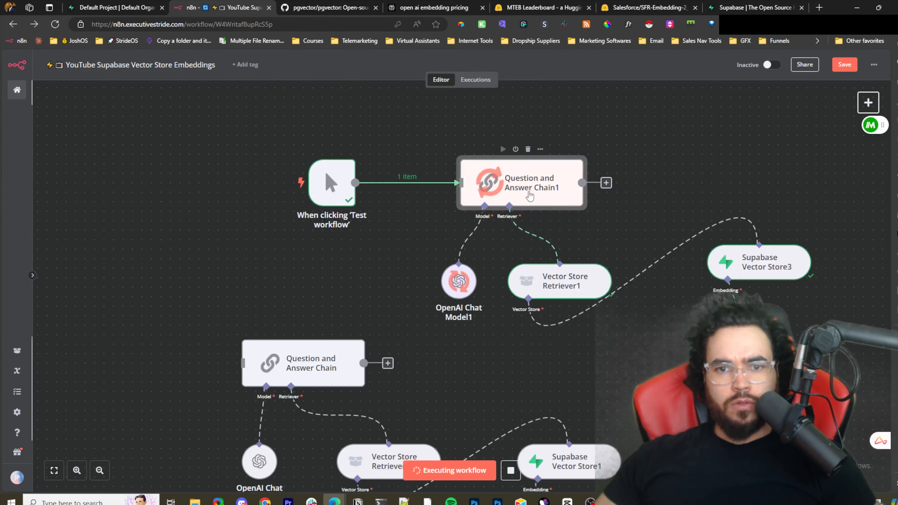
{"action": "double_click", "coordinate": [529, 191]}
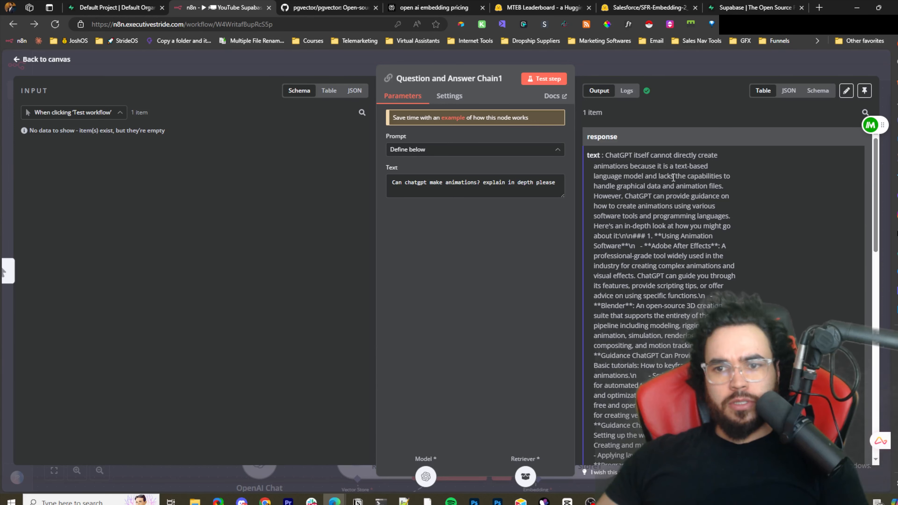
- Read through the node's generated response text, then go back to the canvas
{"action": "scroll", "coordinate": [664, 183], "scroll_direction": "down", "scroll_amount": 1}
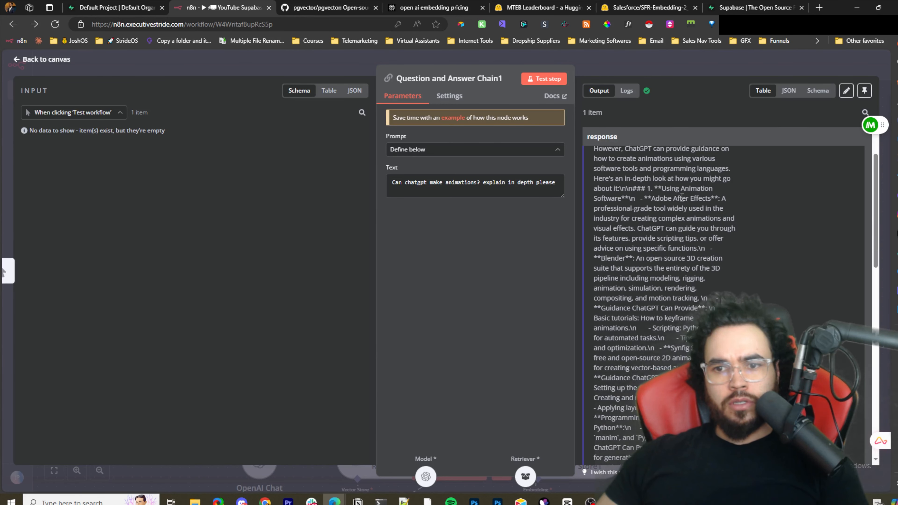
{"action": "scroll", "coordinate": [654, 197], "scroll_direction": "down", "scroll_amount": 1}
{"action": "scroll", "coordinate": [660, 200], "scroll_direction": "down", "scroll_amount": 5}
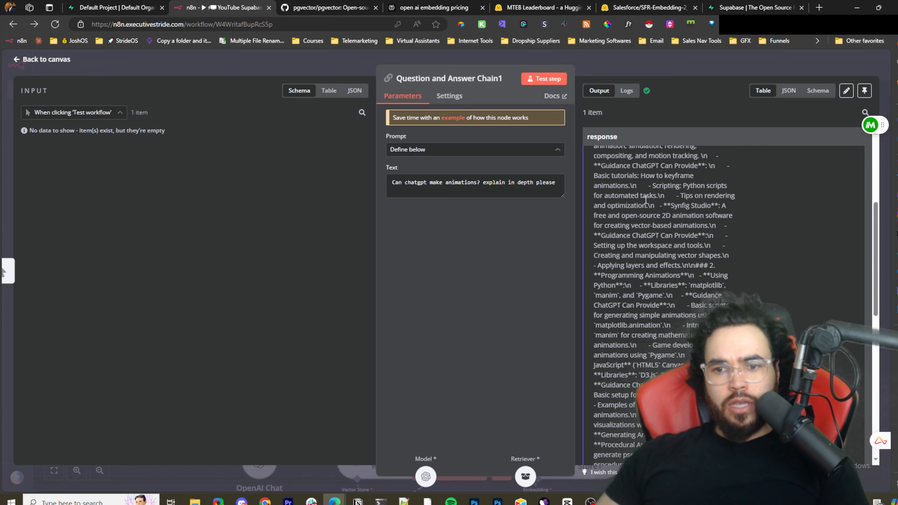
{"action": "scroll", "coordinate": [645, 199], "scroll_direction": "down", "scroll_amount": 3}
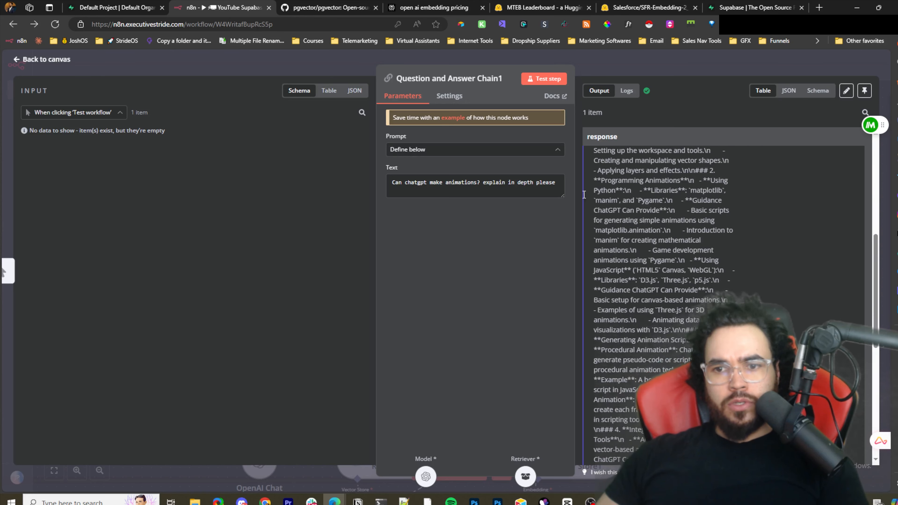
{"action": "scroll", "coordinate": [670, 243], "scroll_direction": "down", "scroll_amount": 4}
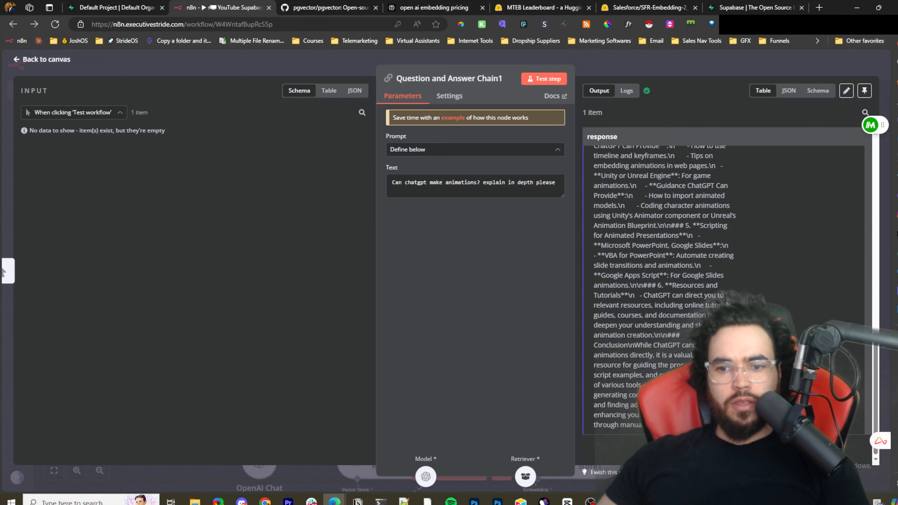
{"action": "scroll", "coordinate": [665, 244], "scroll_direction": "up", "scroll_amount": 2}
{"action": "scroll", "coordinate": [664, 244], "scroll_direction": "down", "scroll_amount": 2}
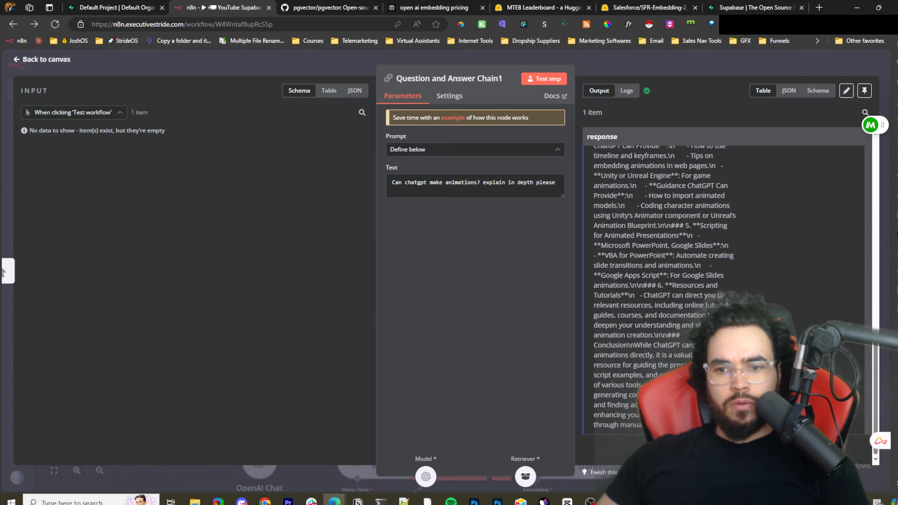
{"action": "scroll", "coordinate": [665, 293], "scroll_direction": "up", "scroll_amount": 3}
{"action": "scroll", "coordinate": [664, 294], "scroll_direction": "up", "scroll_amount": 1}
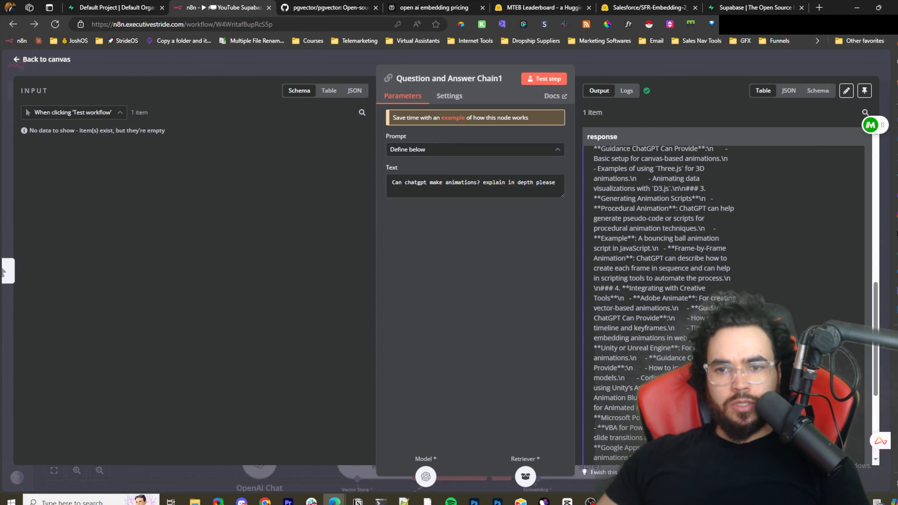
{"action": "scroll", "coordinate": [671, 342], "scroll_direction": "up", "scroll_amount": 10}
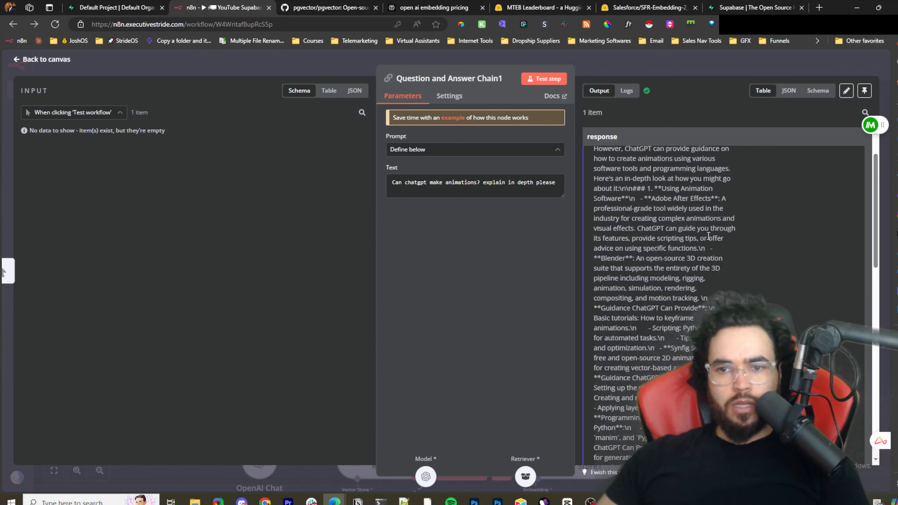
{"action": "left_click_drag", "start_coordinate": [623, 232], "coordinate": [717, 345]}
{"action": "left_click", "coordinate": [637, 236]}
{"action": "scroll", "coordinate": [718, 345], "scroll_direction": "down", "scroll_amount": 4}
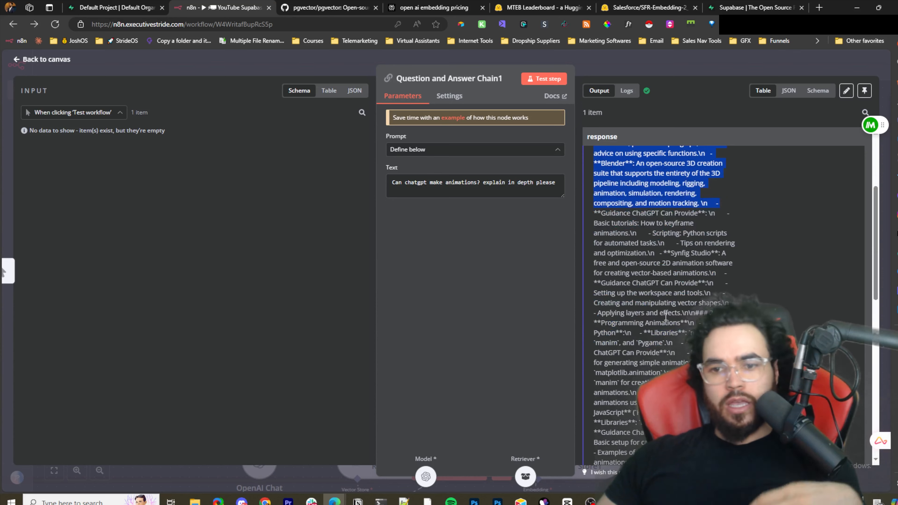
{"action": "scroll", "coordinate": [663, 304], "scroll_direction": "down", "scroll_amount": 3}
{"action": "left_click", "coordinate": [599, 70]}
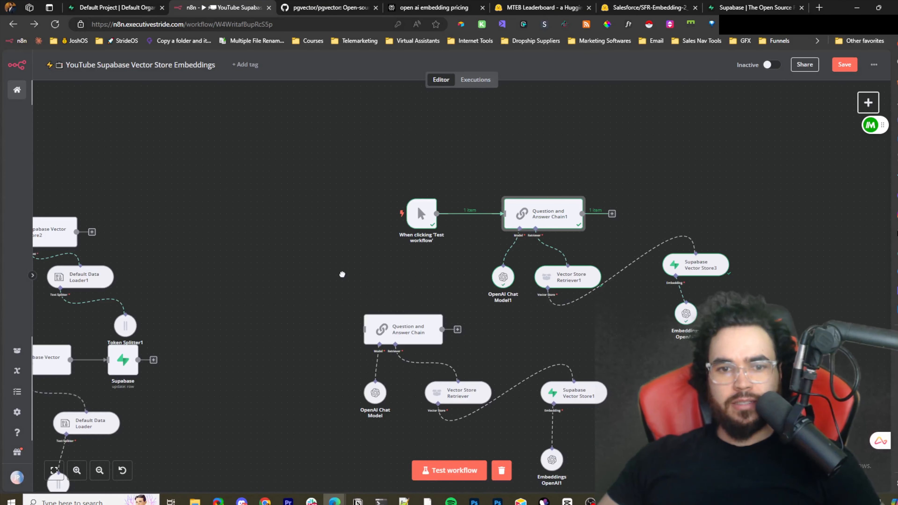
- Switch to Notepad++ and examine the ALTER TABLE script for the INSTAGRAM table's embedding column
{"action": "left_click_drag", "start_coordinate": [332, 273], "coordinate": [545, 232]}
{"action": "scroll", "coordinate": [545, 233], "scroll_direction": "down", "scroll_amount": 1}
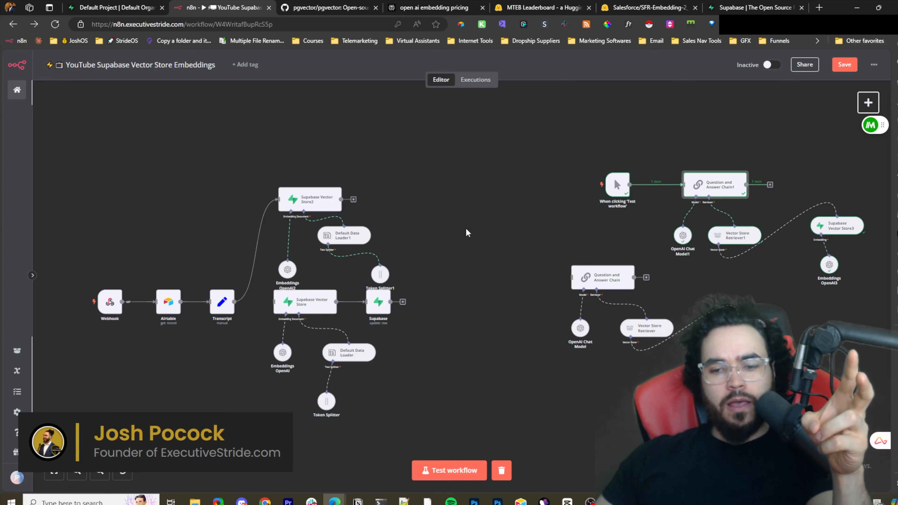
{"action": "left_click", "coordinate": [404, 502]}
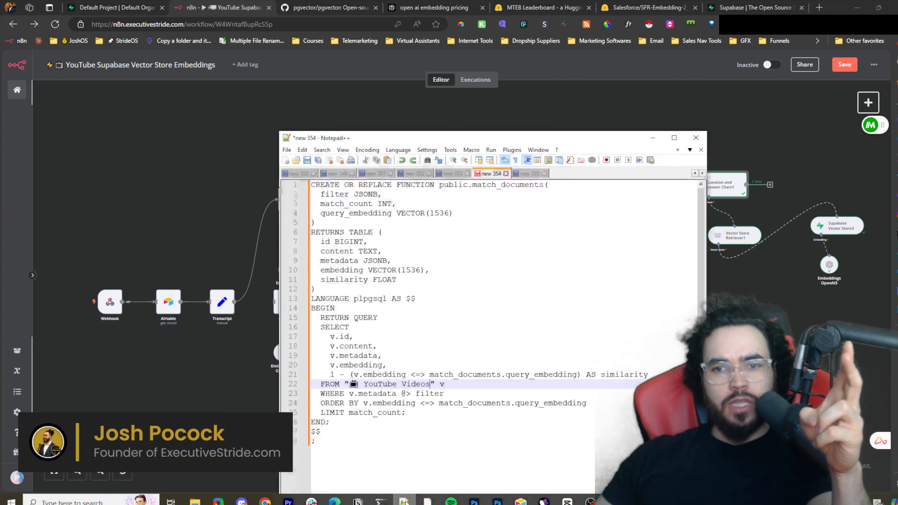
{"action": "left_click", "coordinate": [525, 174]}
{"action": "left_click_drag", "start_coordinate": [387, 204], "coordinate": [463, 195]}
{"action": "left_click", "coordinate": [451, 195]}
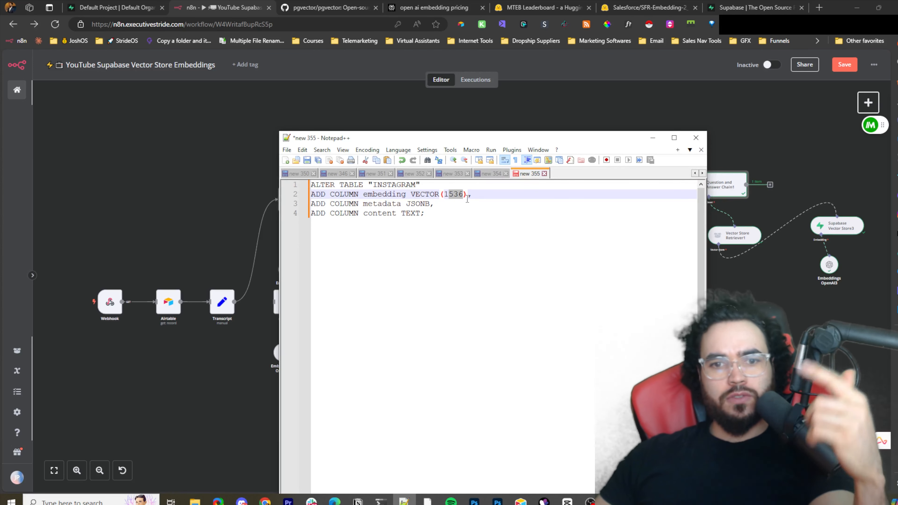
- Examine the match_documents function SQL, its vector dimensions and source table, then minimize Notepad++
{"action": "left_click", "coordinate": [491, 174]}
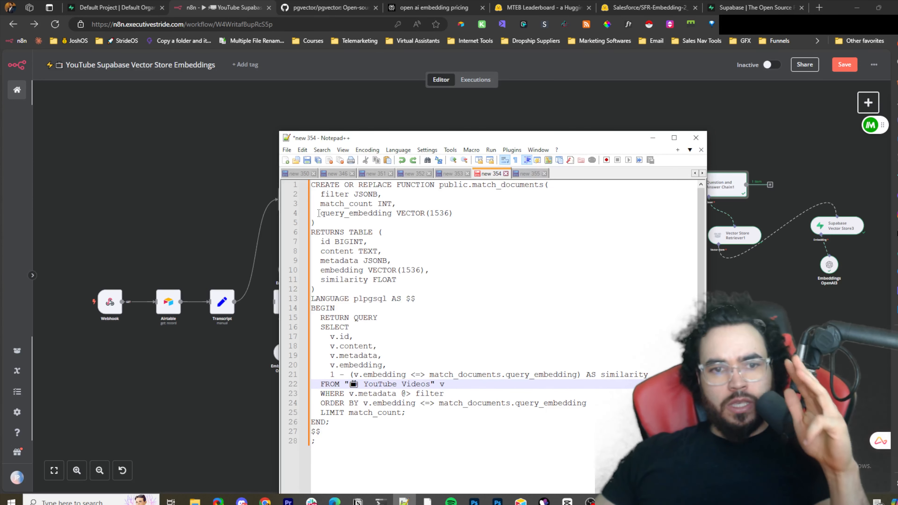
{"action": "left_click_drag", "start_coordinate": [311, 184], "coordinate": [448, 372]}
{"action": "left_click_drag", "start_coordinate": [443, 420], "coordinate": [434, 454]}
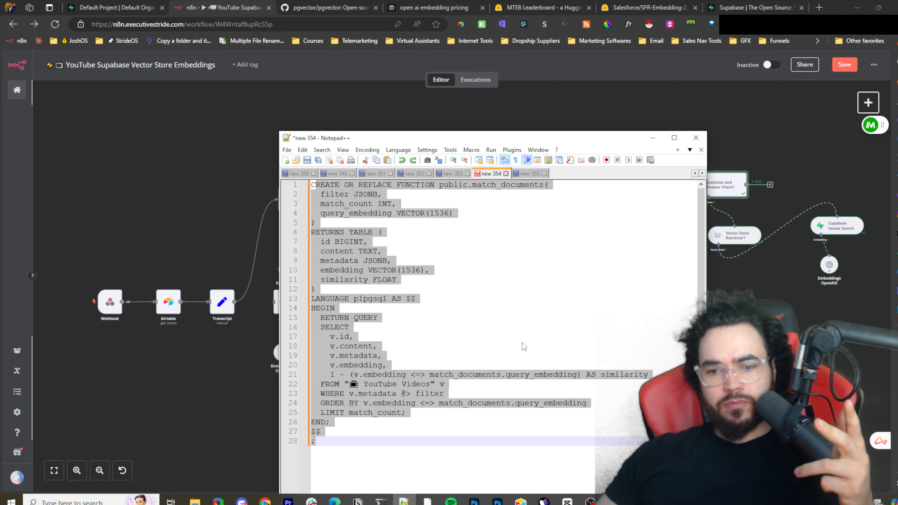
{"action": "left_click", "coordinate": [380, 339]}
{"action": "left_click_drag", "start_coordinate": [410, 269], "coordinate": [418, 242]}
{"action": "left_click", "coordinate": [439, 212]}
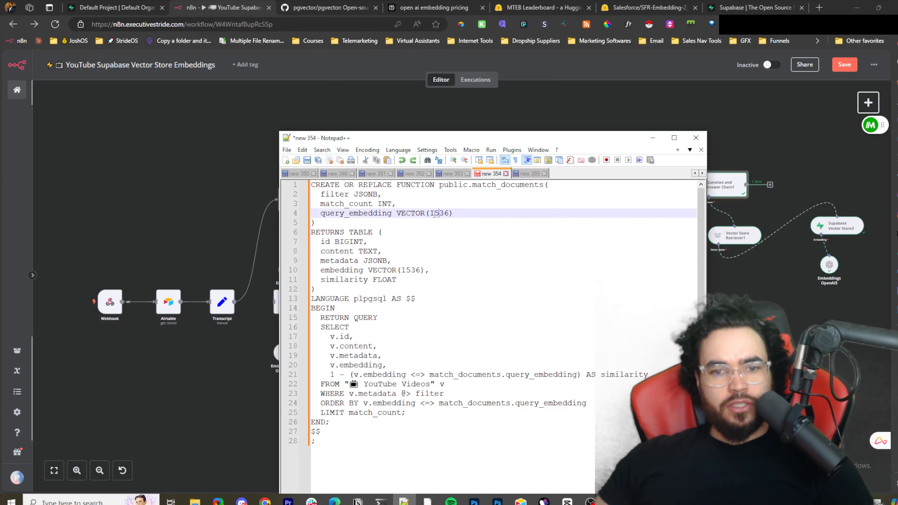
{"action": "double_click", "coordinate": [448, 212]}
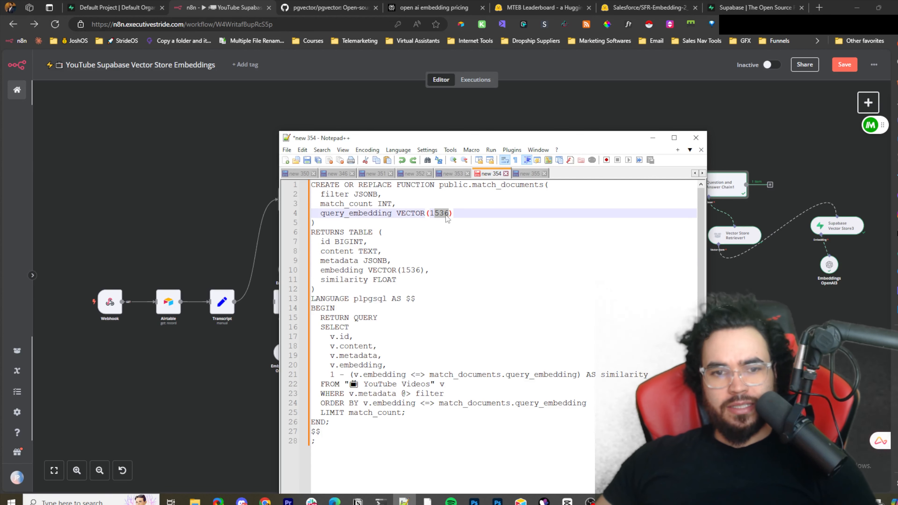
{"action": "left_click_drag", "start_coordinate": [401, 213], "coordinate": [444, 212]}
{"action": "double_click", "coordinate": [427, 213]}
{"action": "left_click", "coordinate": [435, 213]}
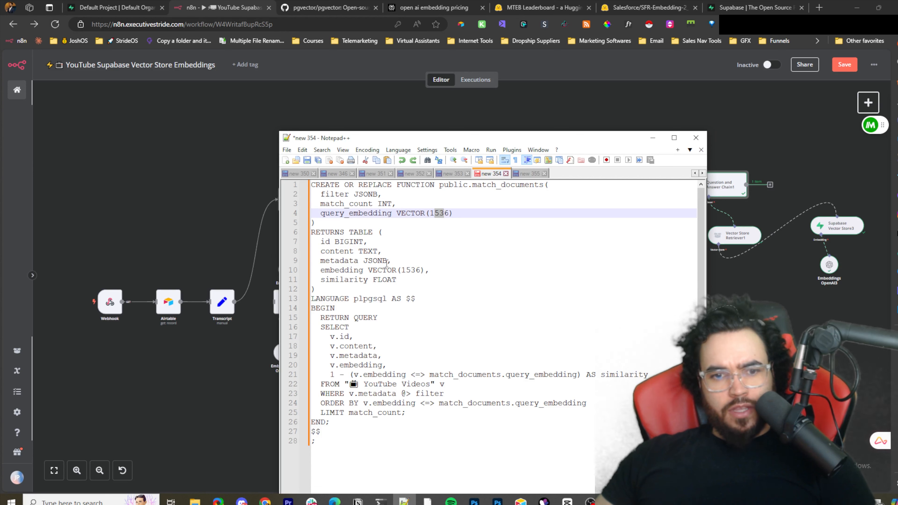
{"action": "left_click_drag", "start_coordinate": [424, 270], "coordinate": [429, 271]}
{"action": "scroll", "coordinate": [372, 314], "scroll_direction": "down", "scroll_amount": 1}
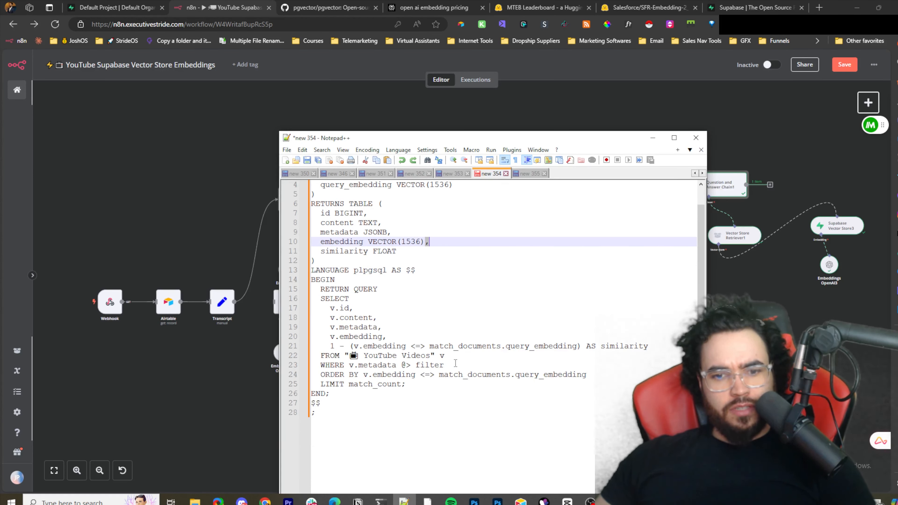
{"action": "left_click_drag", "start_coordinate": [465, 356], "coordinate": [611, 351]}
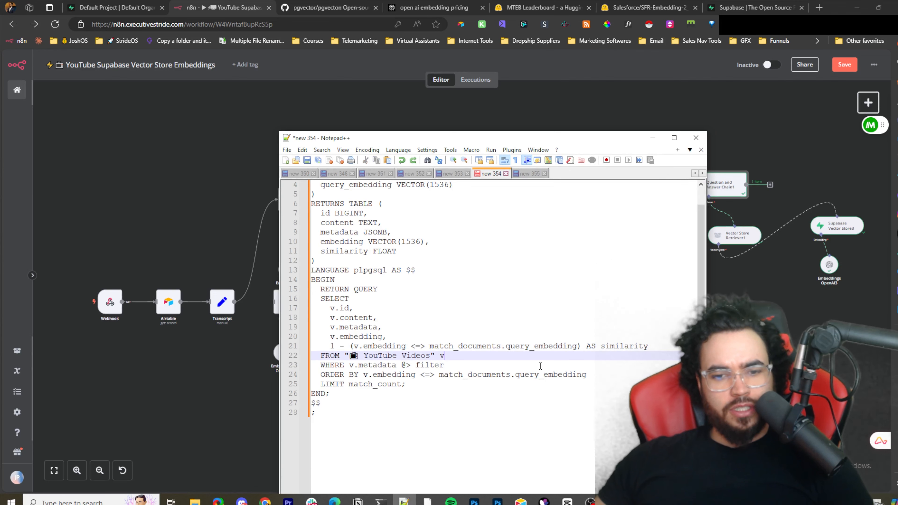
{"action": "mouse_move", "coordinate": [330, 394]}
{"action": "left_mouse_down"}
{"action": "mouse_move", "coordinate": [354, 385]}
{"action": "mouse_move", "coordinate": [389, 325]}
{"action": "mouse_move", "coordinate": [371, 375]}
{"action": "mouse_move", "coordinate": [331, 393]}
{"action": "left_mouse_up"}
{"action": "scroll", "coordinate": [341, 368], "scroll_direction": "down", "scroll_amount": 1}
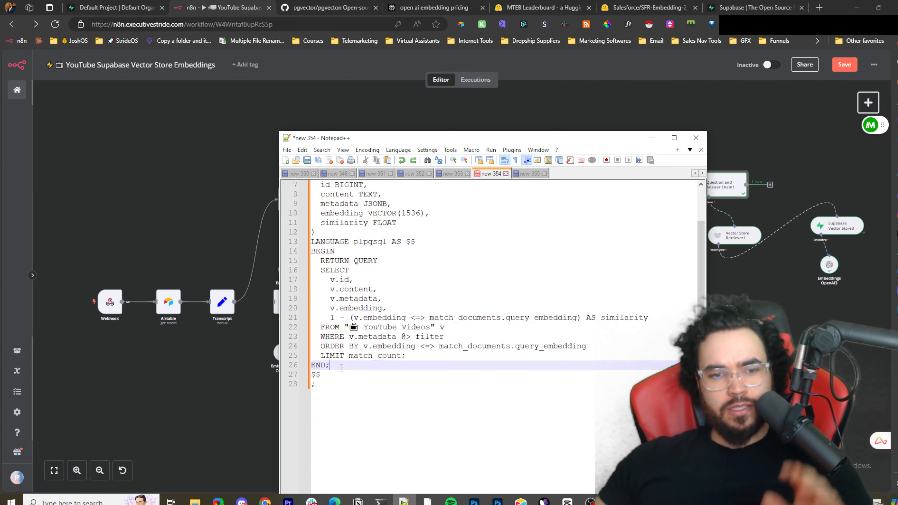
{"action": "scroll", "coordinate": [341, 368], "scroll_direction": "up", "scroll_amount": 2}
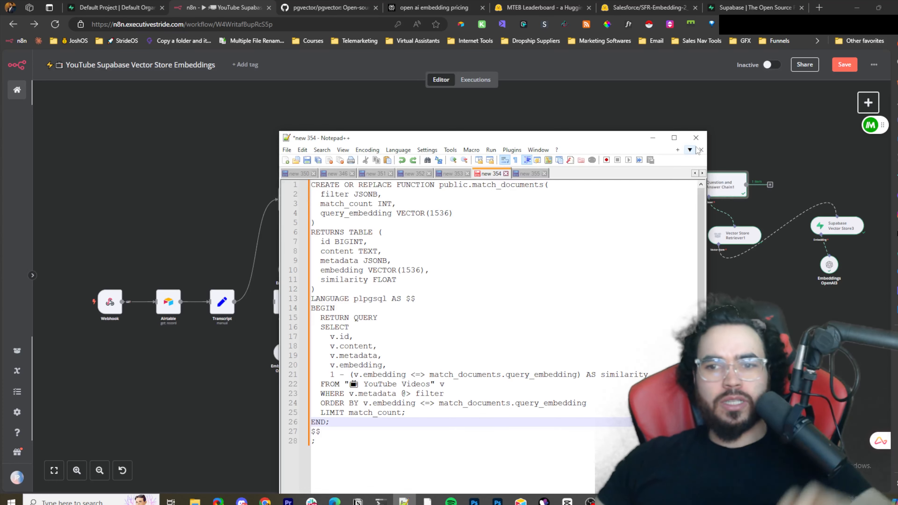
{"action": "left_click", "coordinate": [653, 138]}
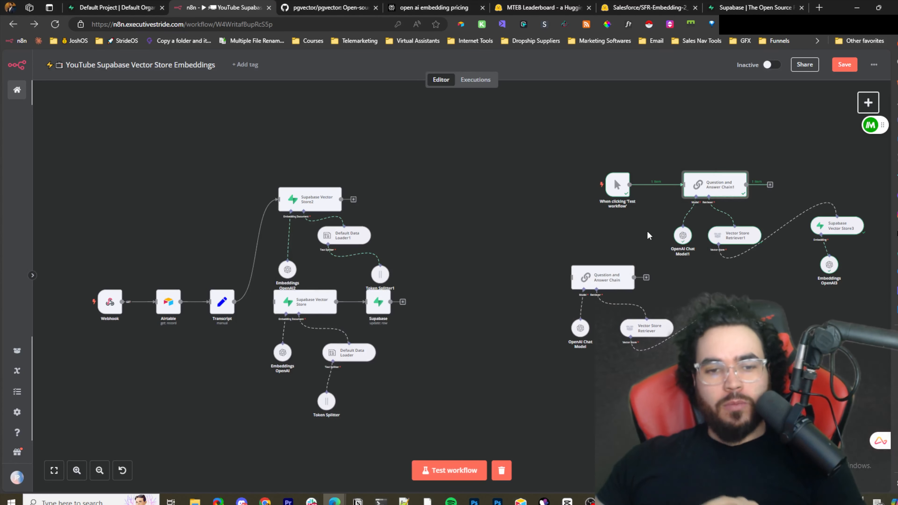